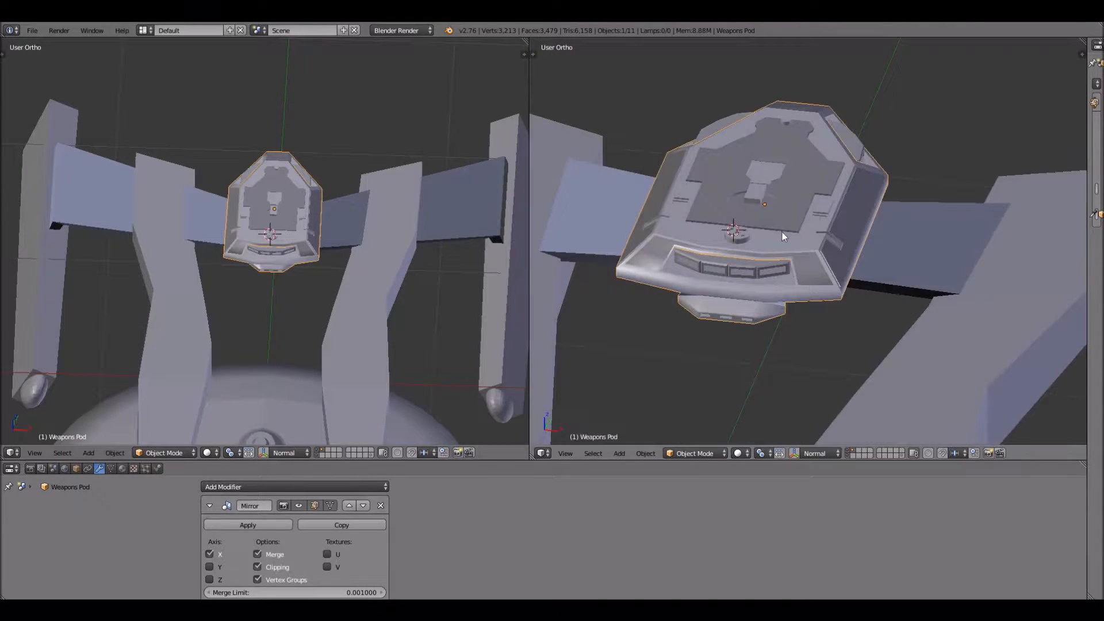
- Preview the front of the weapons pod in the larger viewport using Rendered shading
middle_drag(856, 240, 839, 253)
scroll(834, 261, up, 3)
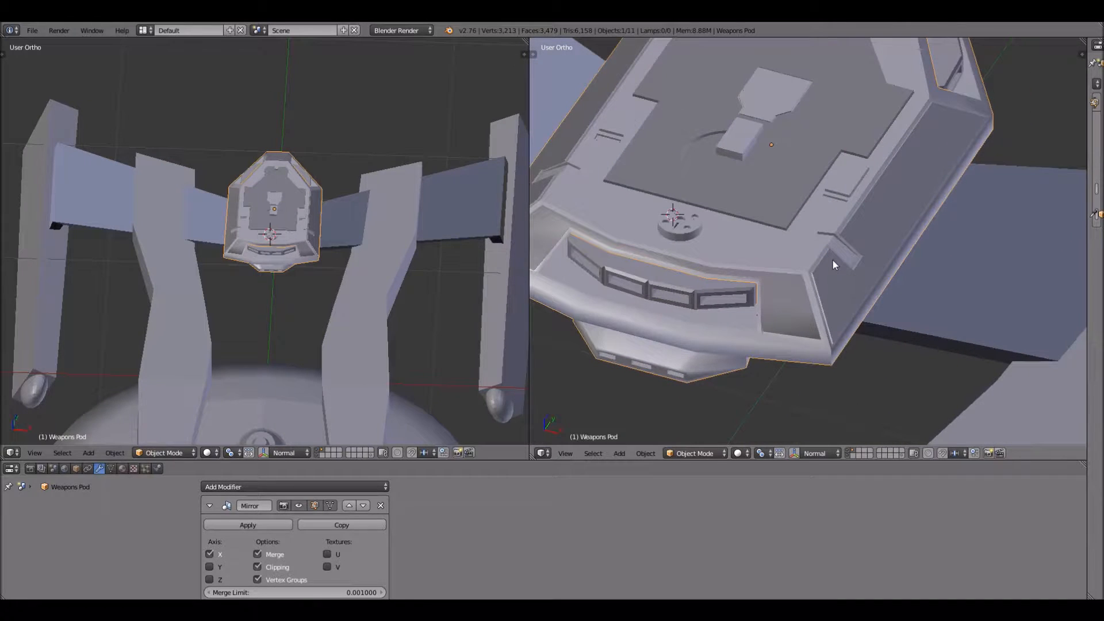
scroll(764, 398, down, 1)
click(740, 453)
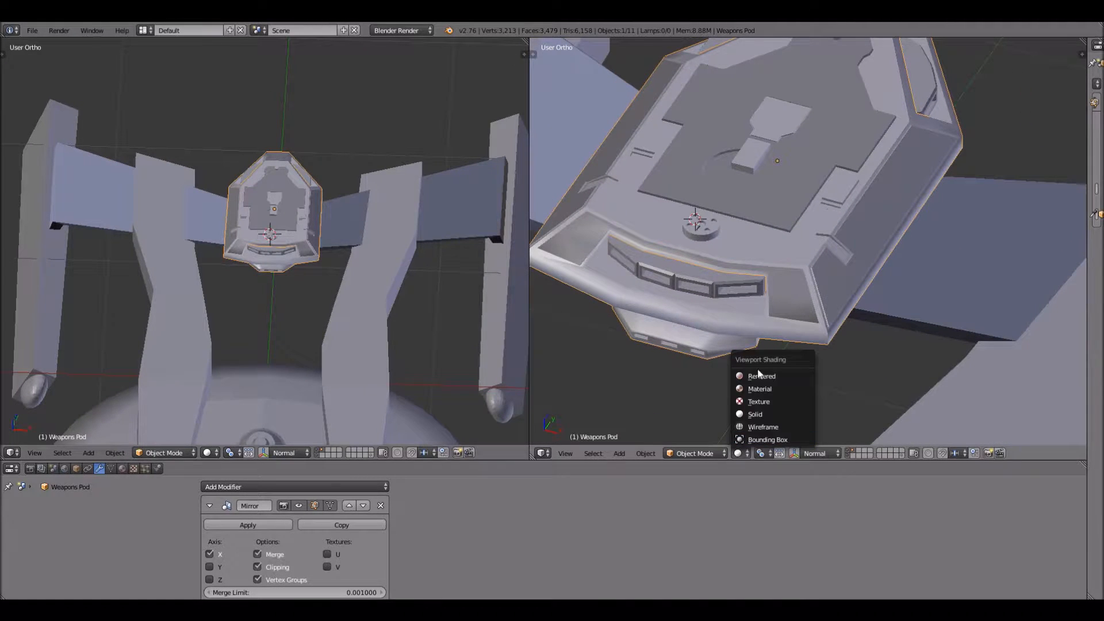
click(758, 375)
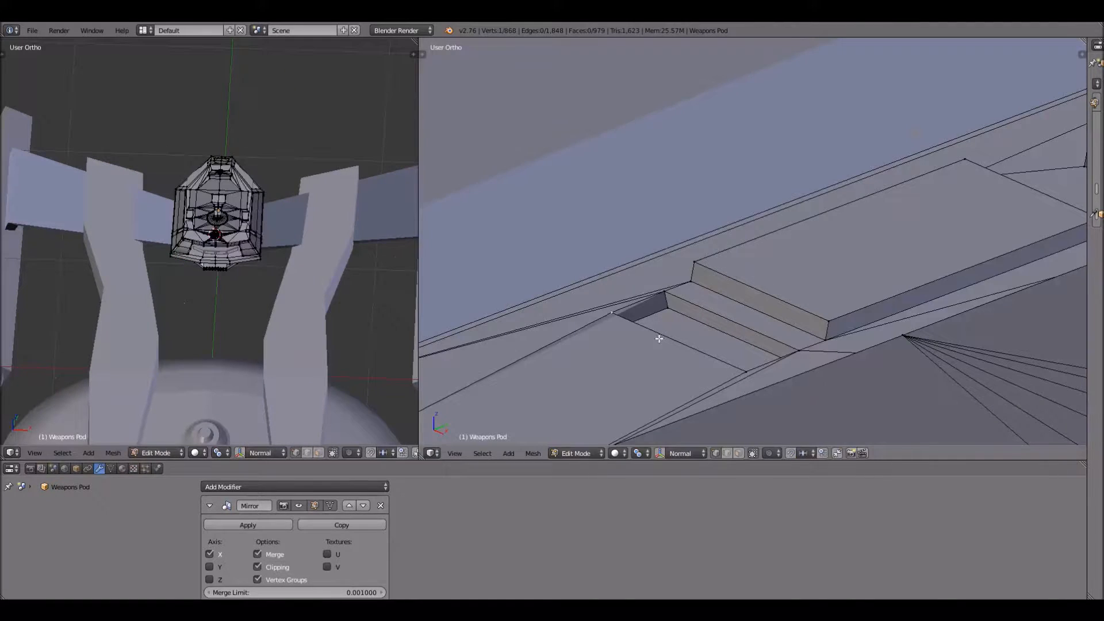
- Try moving the corner vertex of the recessed slot in front of the raised side panel
key(g)
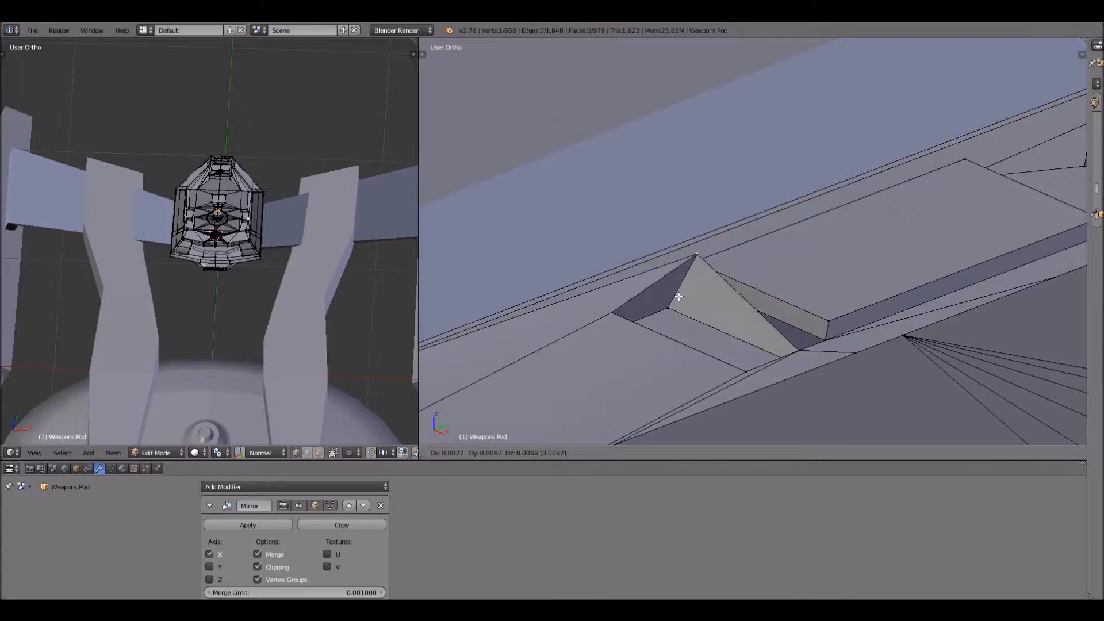
click(612, 303)
middle_drag(611, 303, 697, 261)
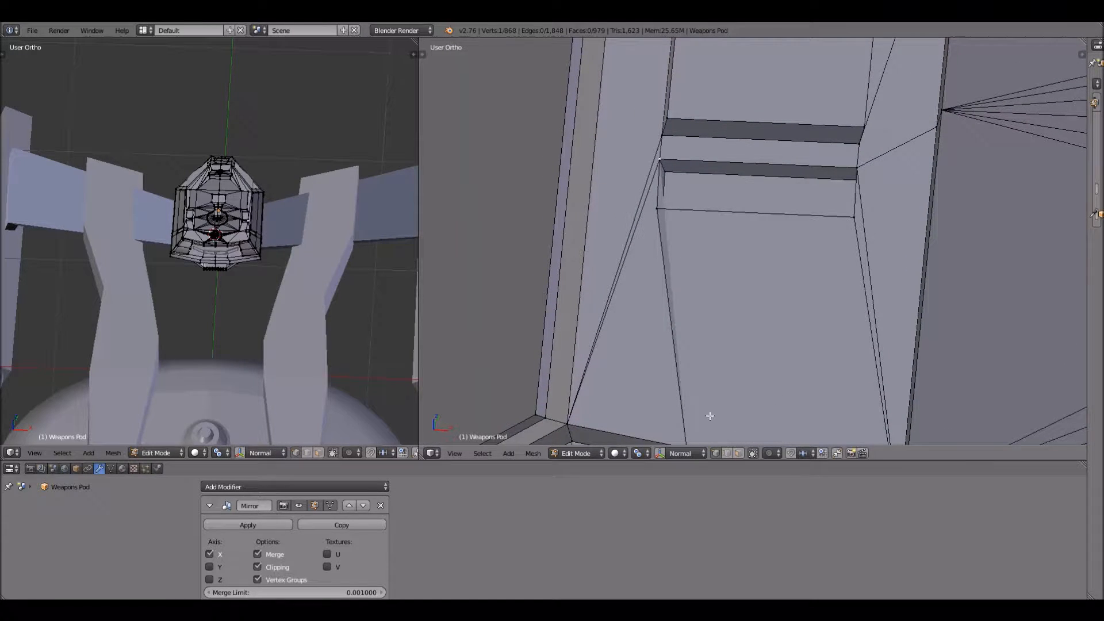
shift+middle_drag(709, 416, 696, 325)
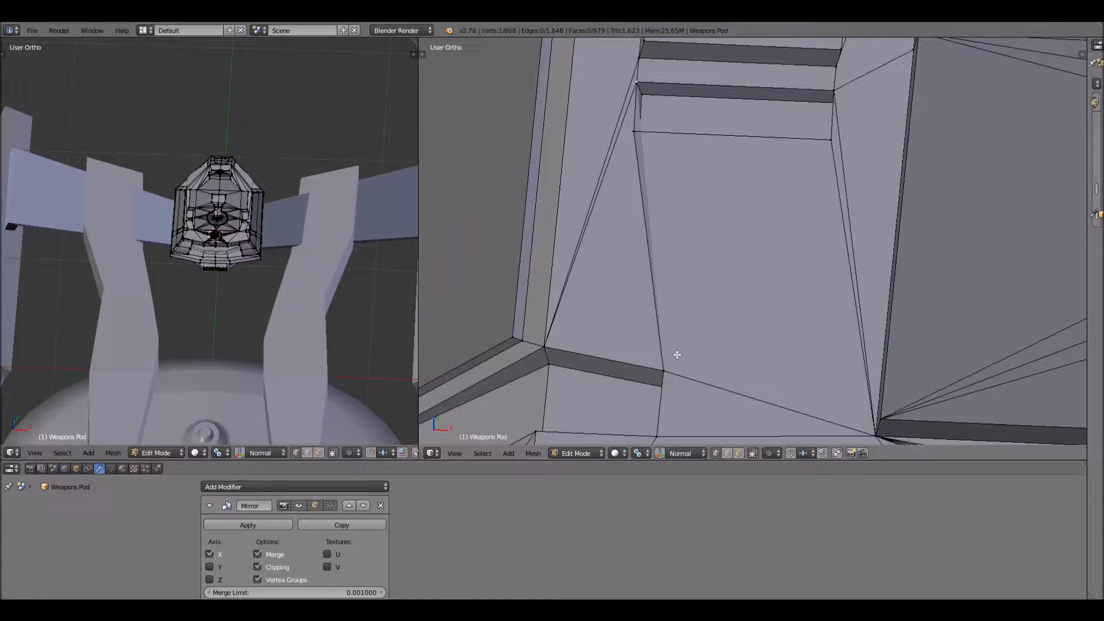
key(x)
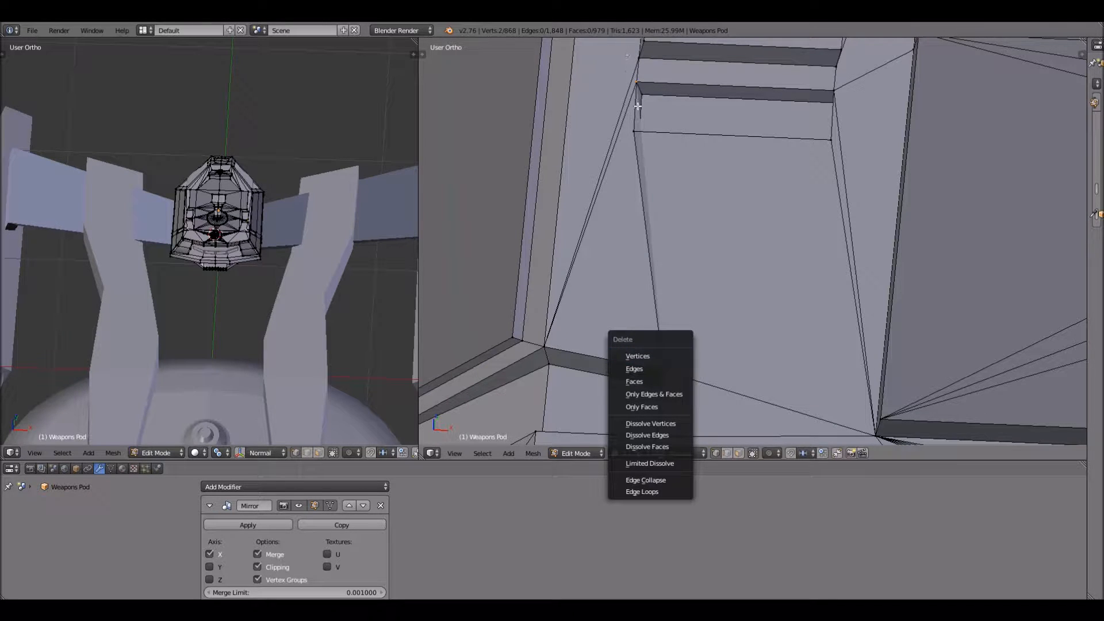
right_click(633, 123)
right_click(633, 130)
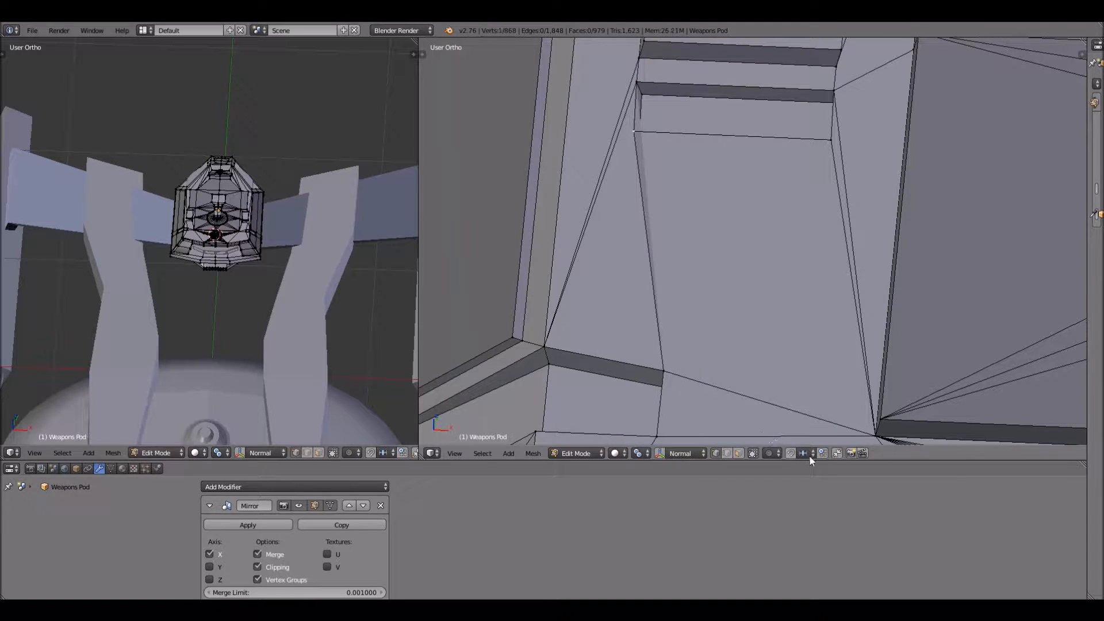
- Switch to face selection and select the long triangular face beside the recessed slot
click(739, 453)
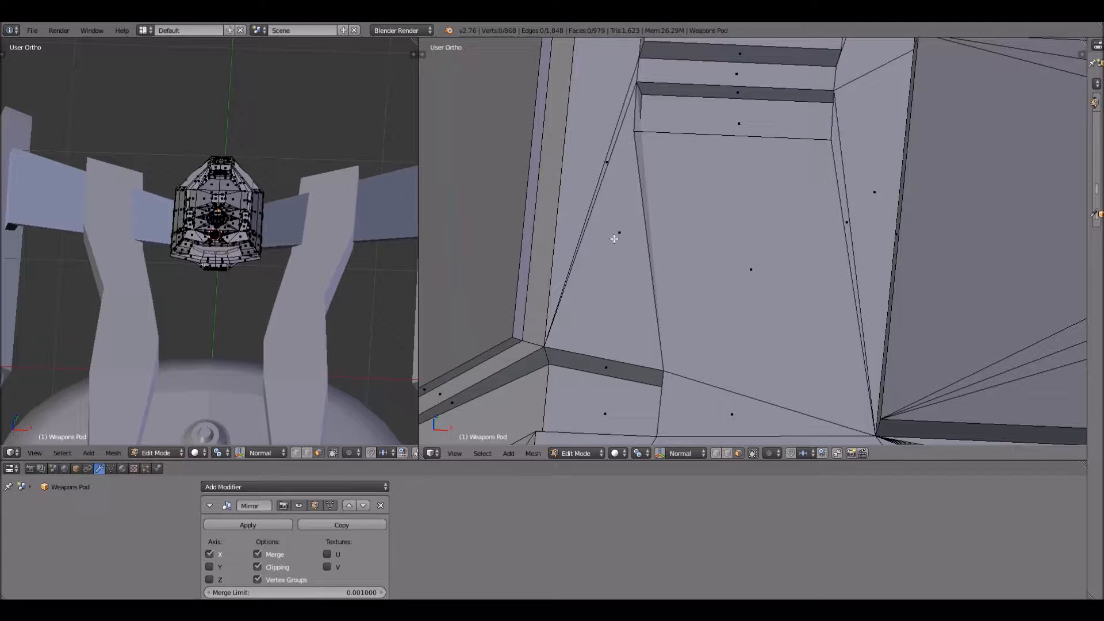
right_click(614, 236)
- Examine the side panels and the circular disc with five round holes for mesh gaps
scroll(878, 236, down, 5)
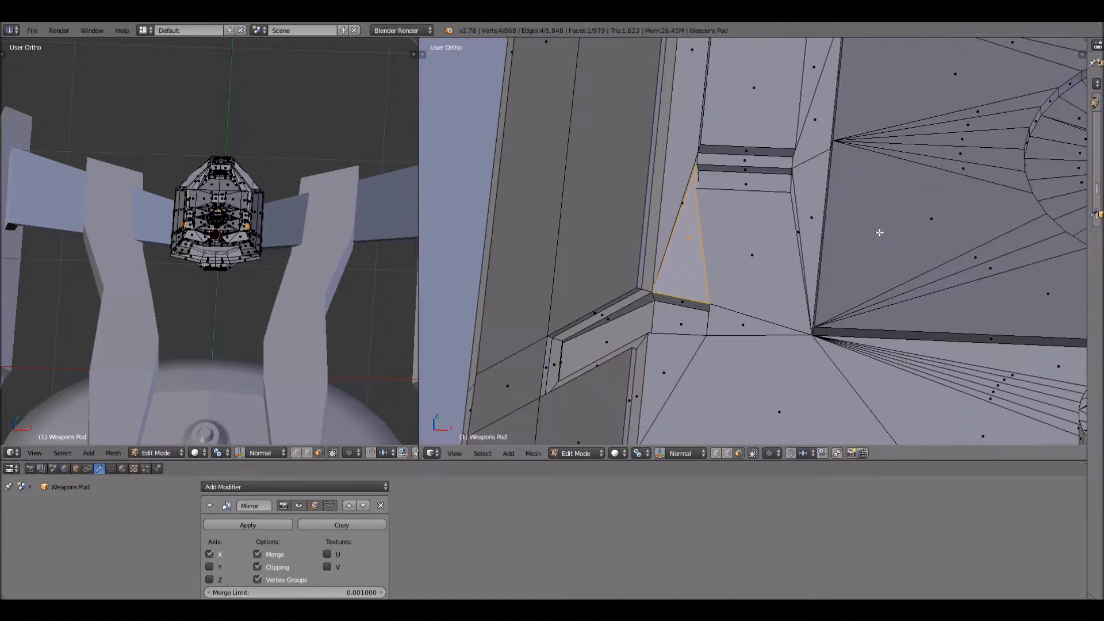
scroll(880, 232, down, 6)
middle_drag(915, 306, 857, 150)
scroll(852, 139, up, 6)
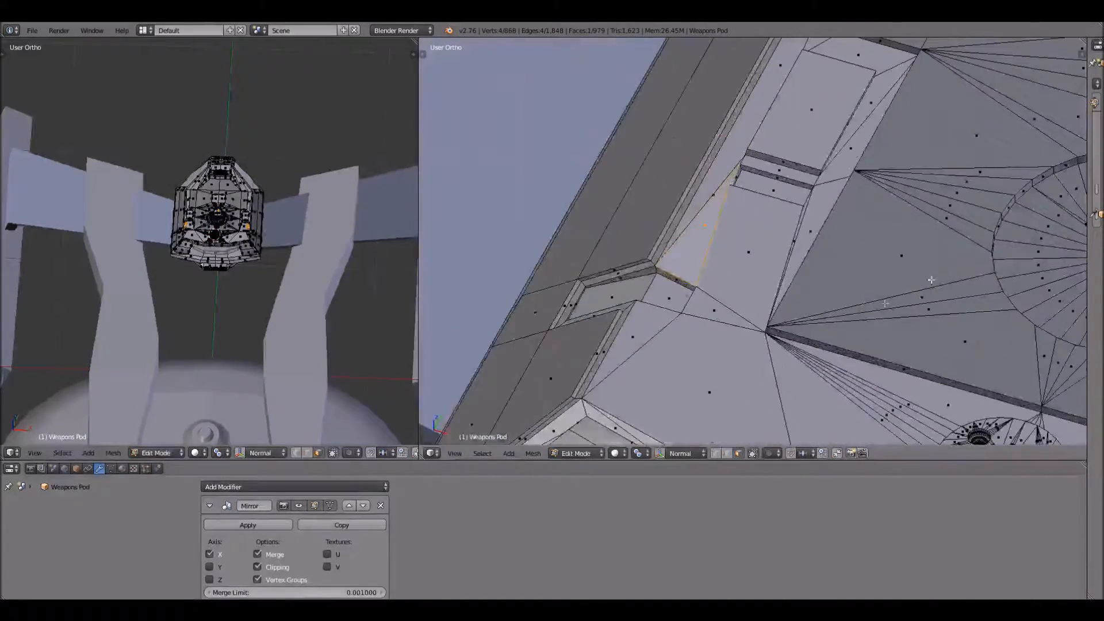
scroll(852, 139, down, 3)
mouse_move(879, 292)
shift+middle_down()
mouse_move(968, 344)
mouse_move(867, 303)
shift+middle_up()
scroll(967, 344, up, 2)
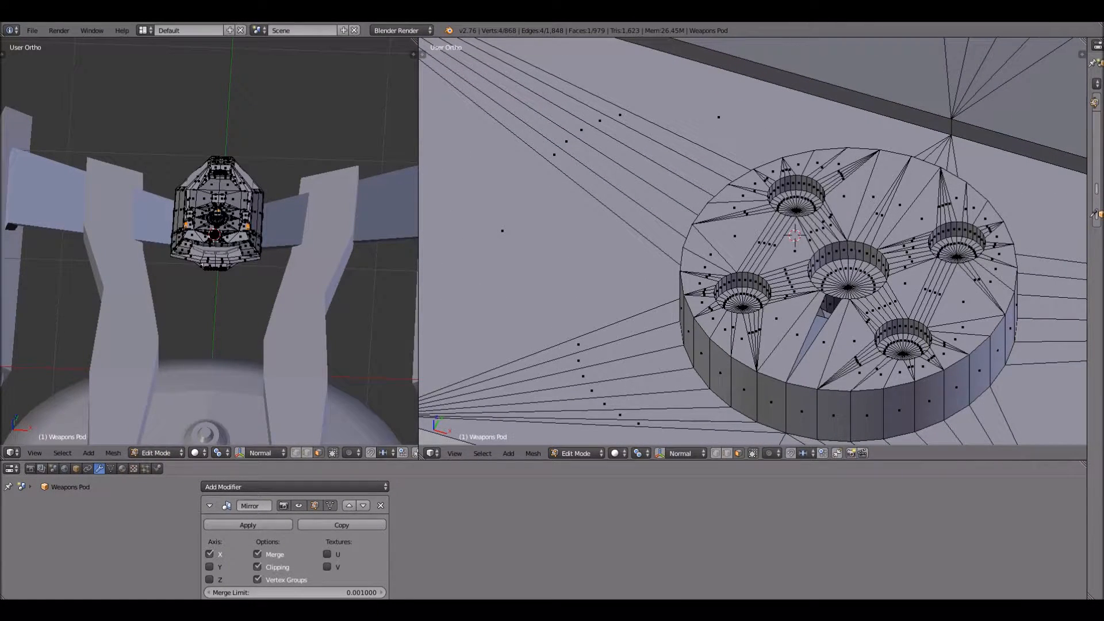
shift+middle_drag(950, 288, 851, 337)
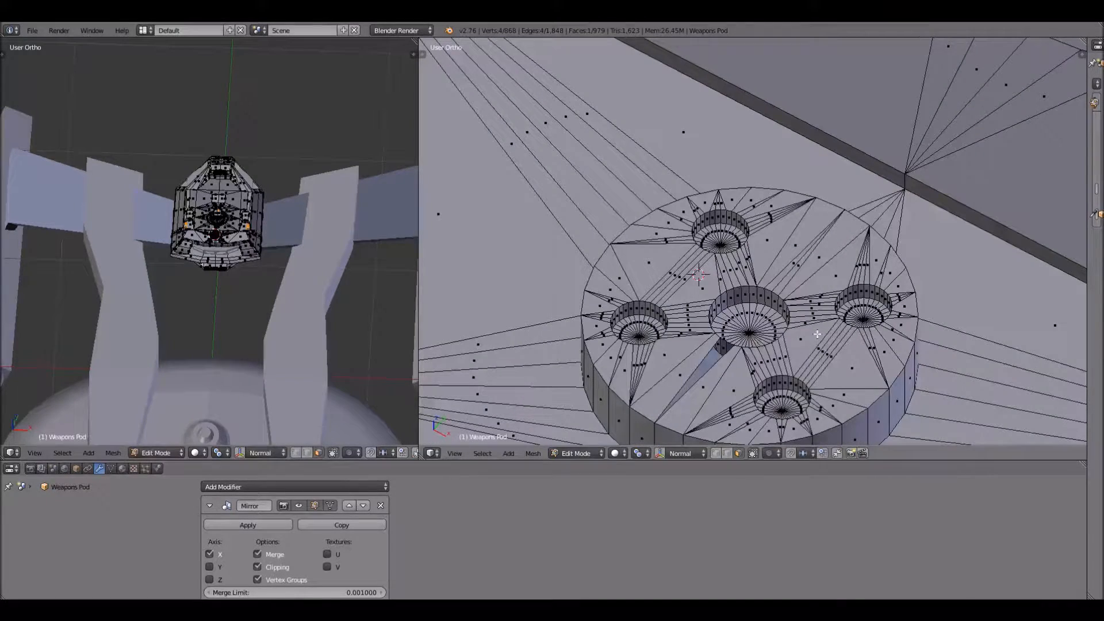
middle_drag(785, 312, 753, 238)
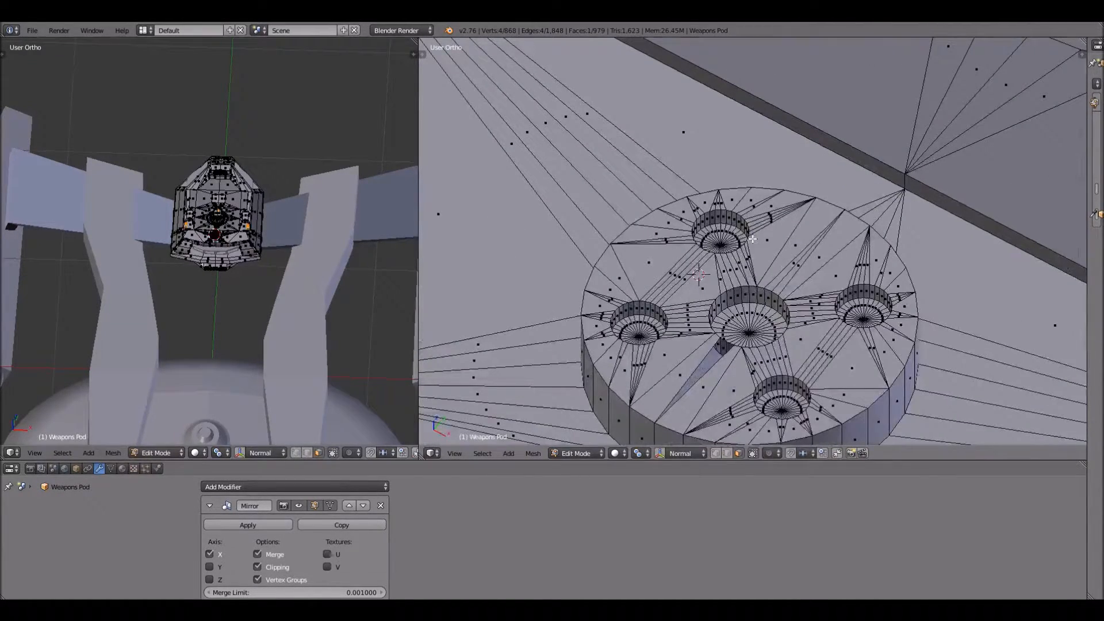
scroll(753, 238, down, 6)
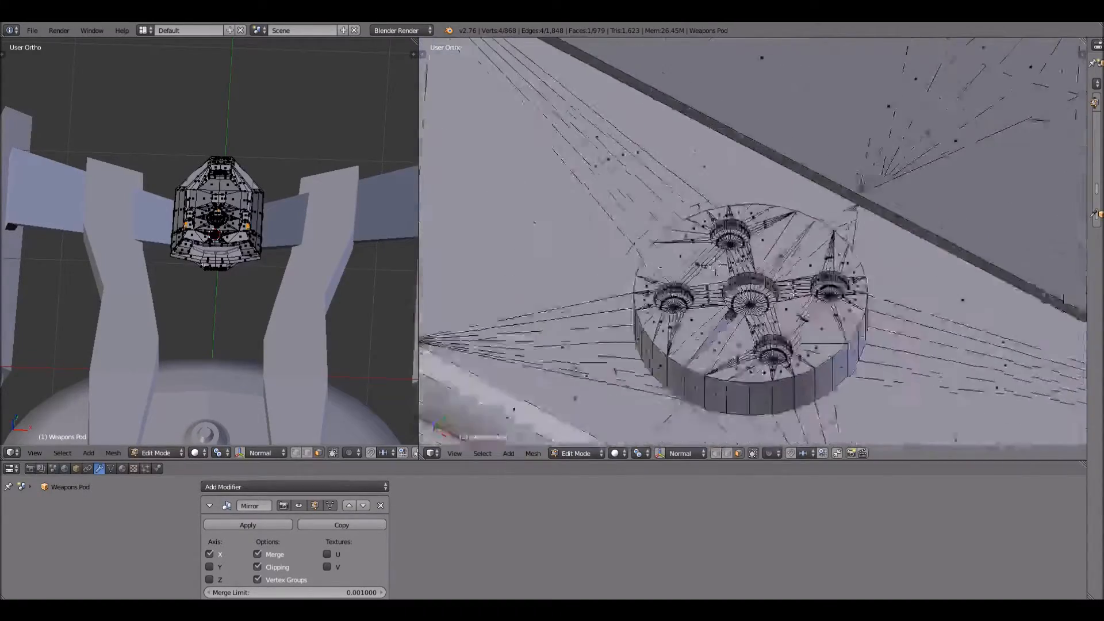
scroll(799, 300, down, 5)
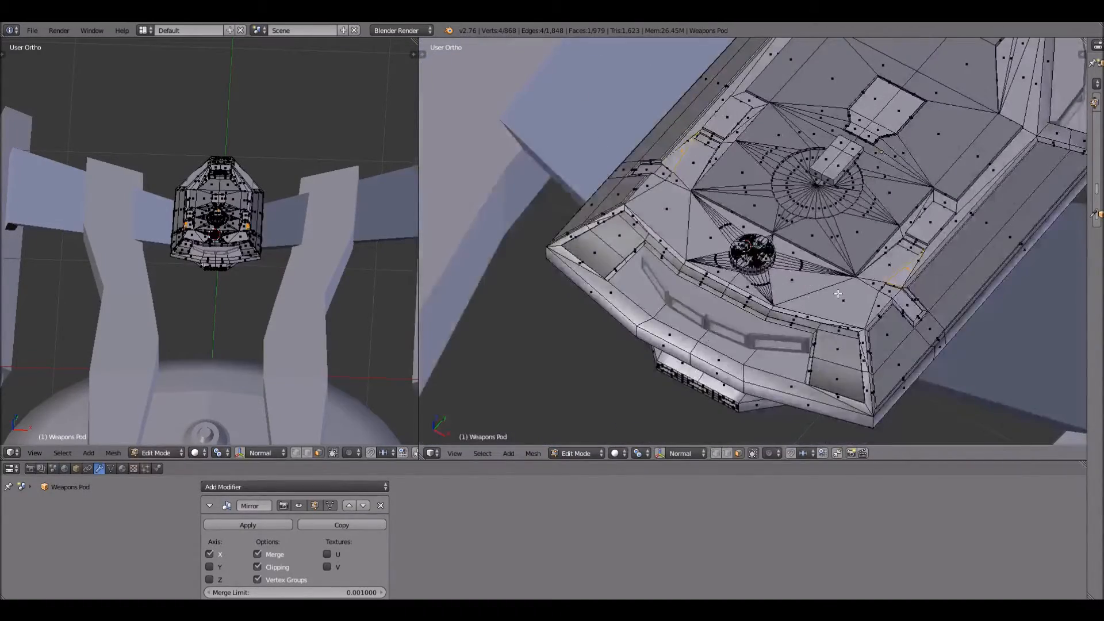
- Delete the selected triangular face beside the recessed slot on the pod's deck
middle_drag(837, 293, 682, 253)
scroll(681, 253, up, 4)
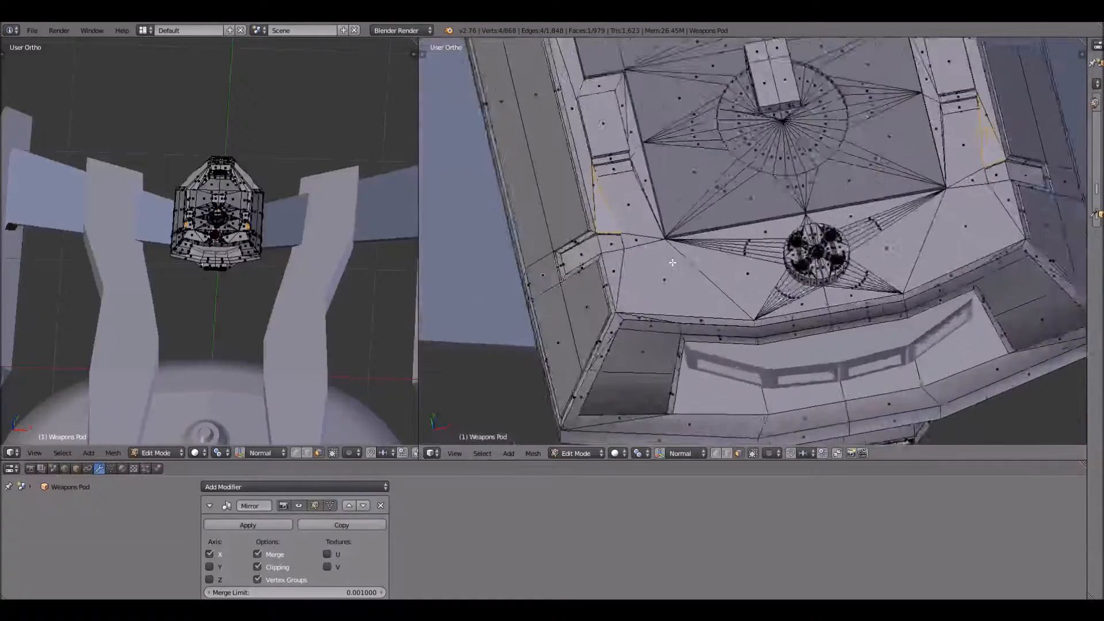
shift+middle_drag(608, 245, 833, 281)
scroll(833, 281, up, 5)
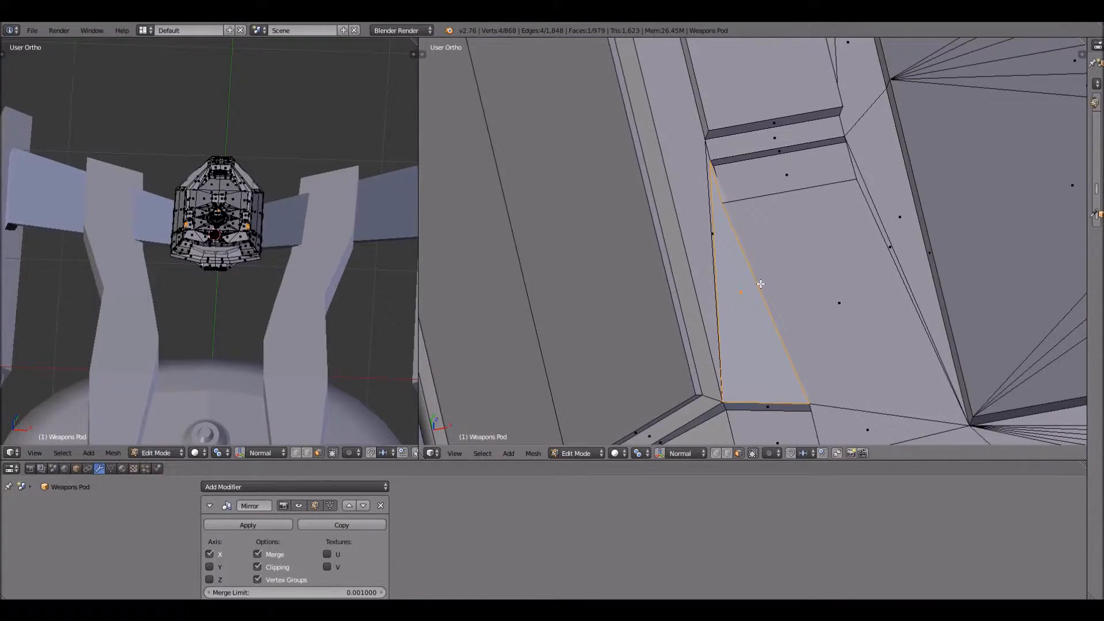
key(x)
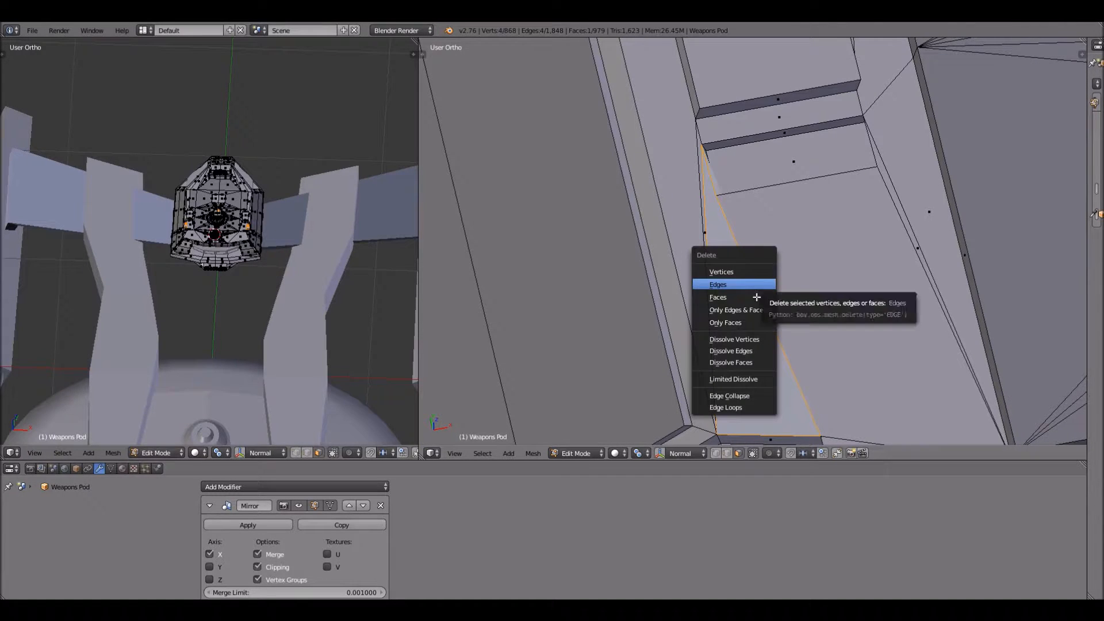
key(Return)
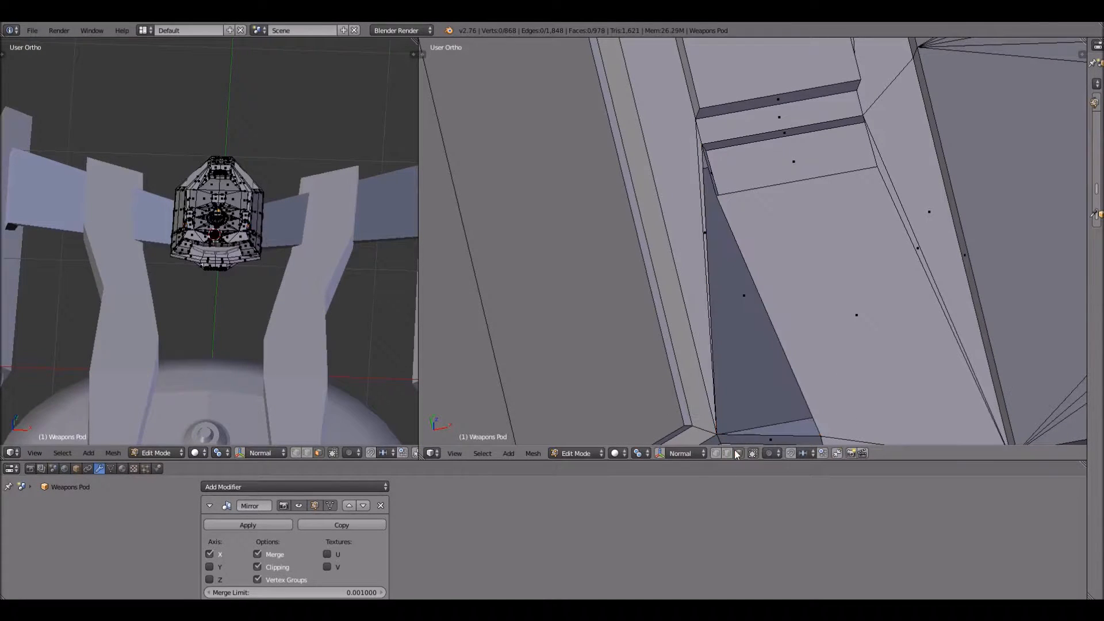
- Fill a triangular face between the slot's two outer corner vertices and the outer front corner of the gap
right_click(704, 138)
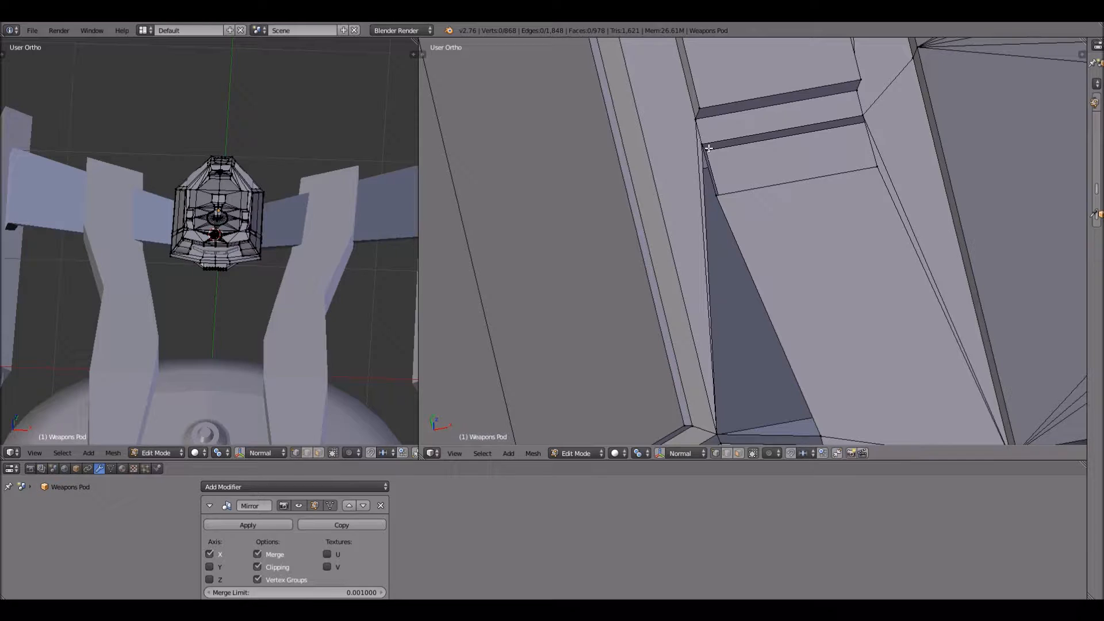
scroll(718, 171, up, 4)
shift+right_click(718, 300)
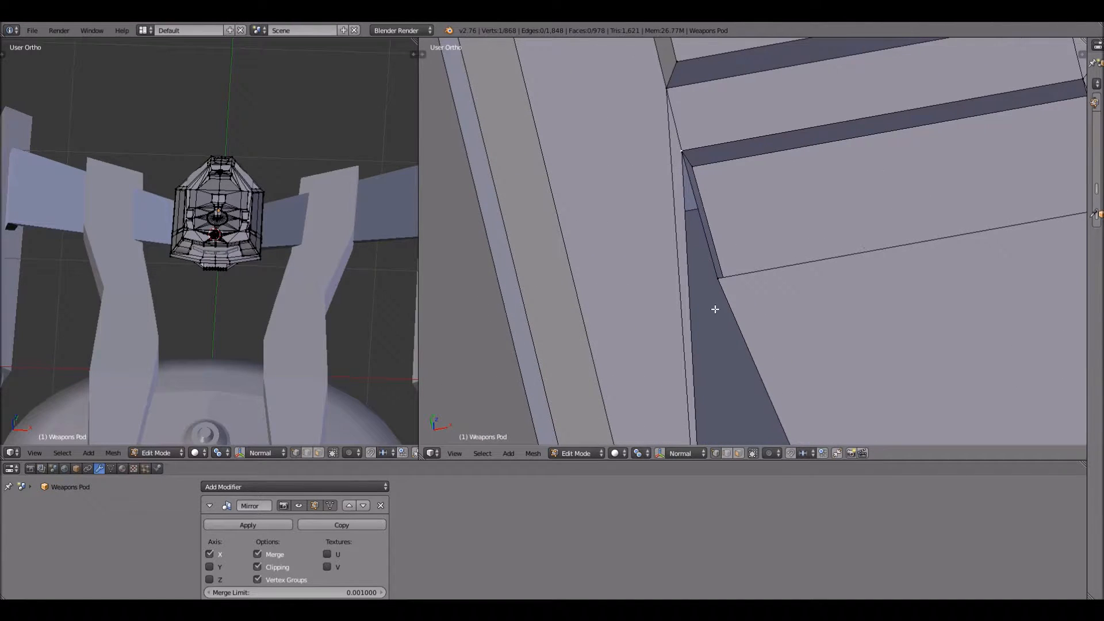
scroll(782, 362, down, 4)
middle_drag(814, 359, 725, 275)
shift+right_click(718, 251)
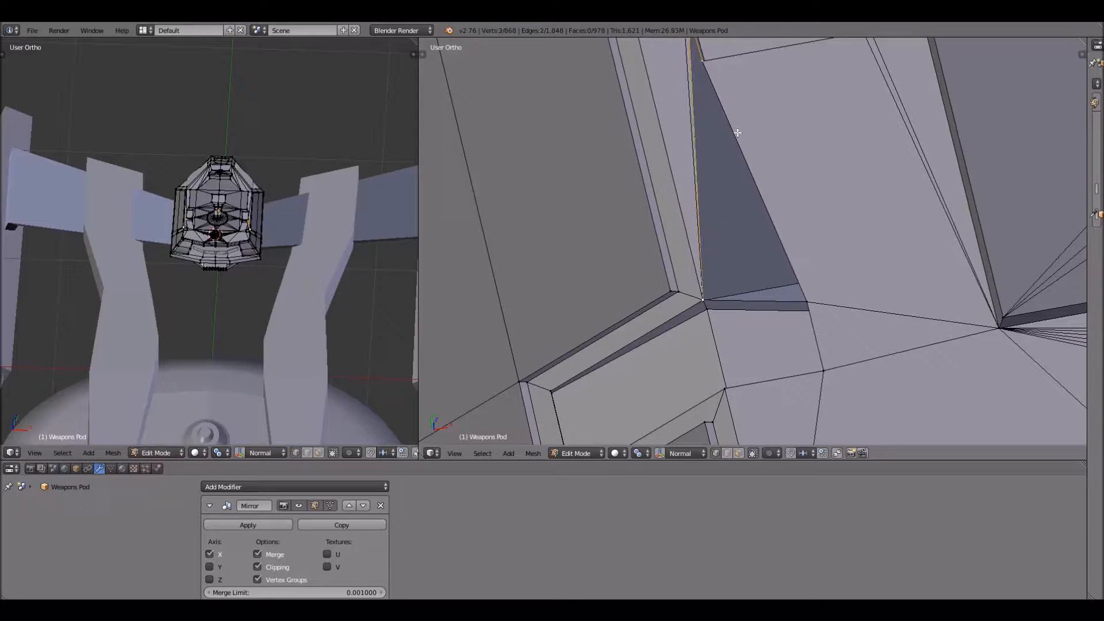
key(f)
- Fill the remaining triangular opening between the slot's front corner and the gap's two front corners, and clear the selection
right_click(801, 295)
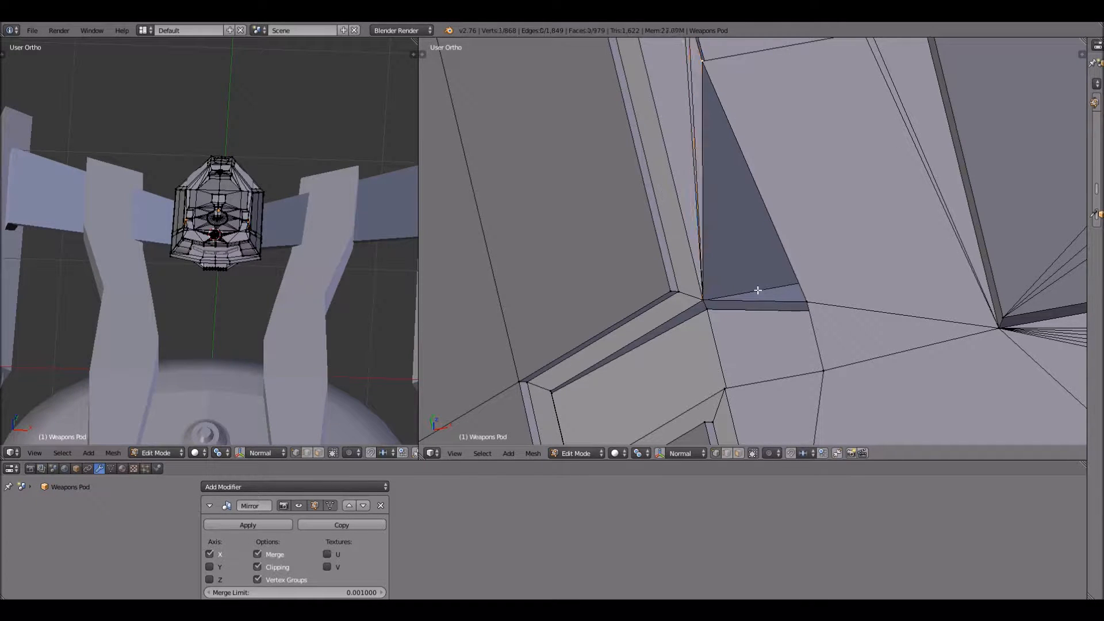
shift+right_click(715, 293)
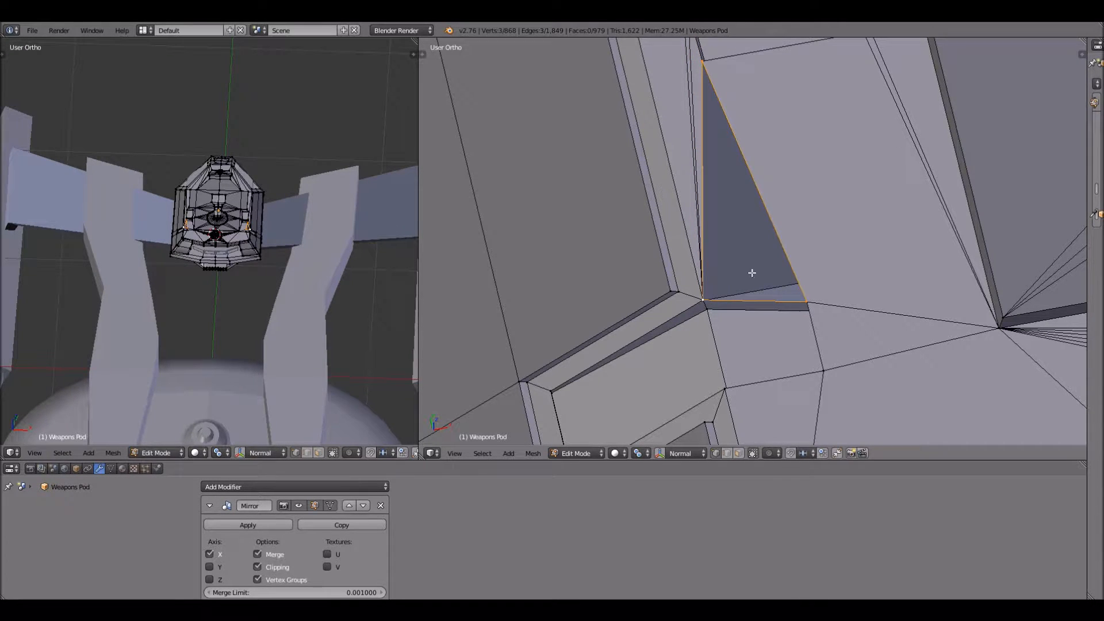
key(f)
key(a)
- Fill the narrow wedge-shaped gap between the central hole and the front rim of the circular disc, and clear the selection
middle_drag(771, 254, 759, 279)
scroll(762, 278, down, 3)
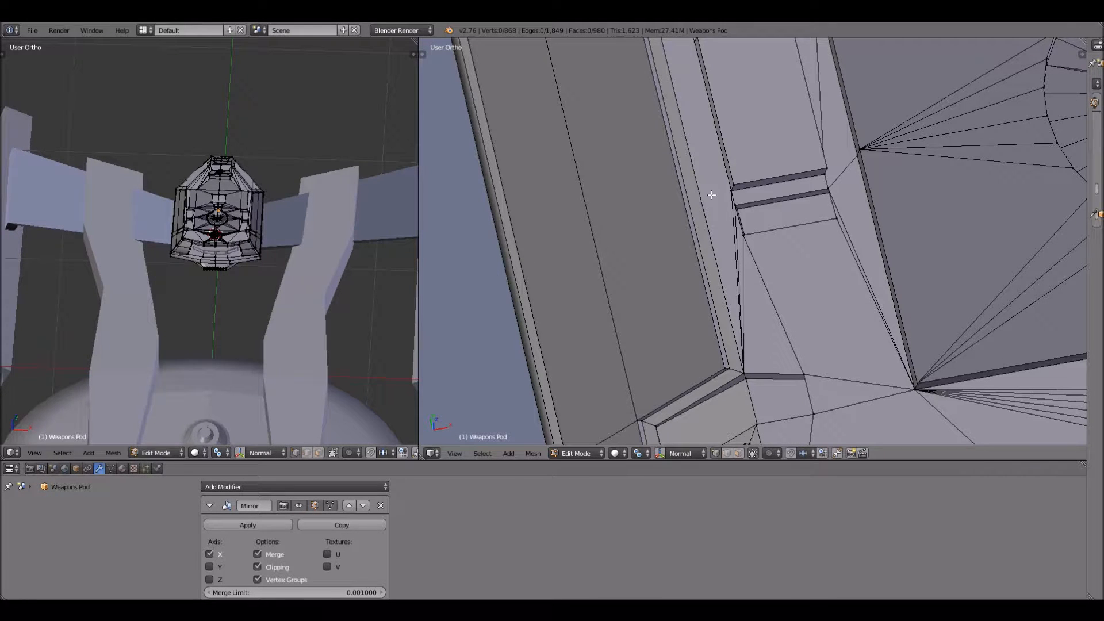
scroll(726, 213, down, 5)
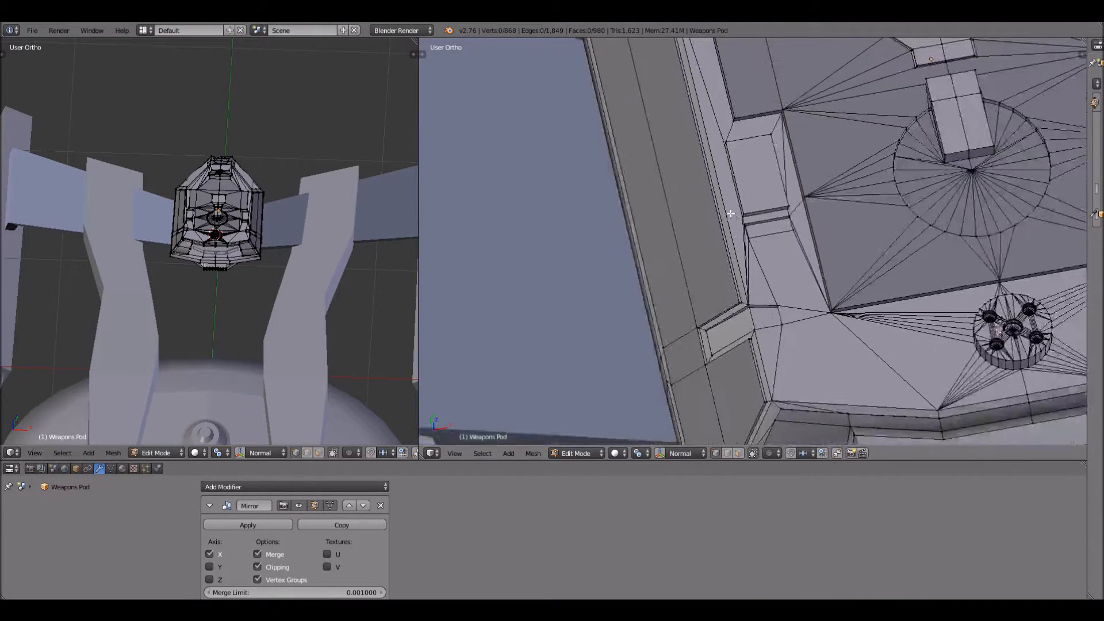
scroll(931, 319, down, 1)
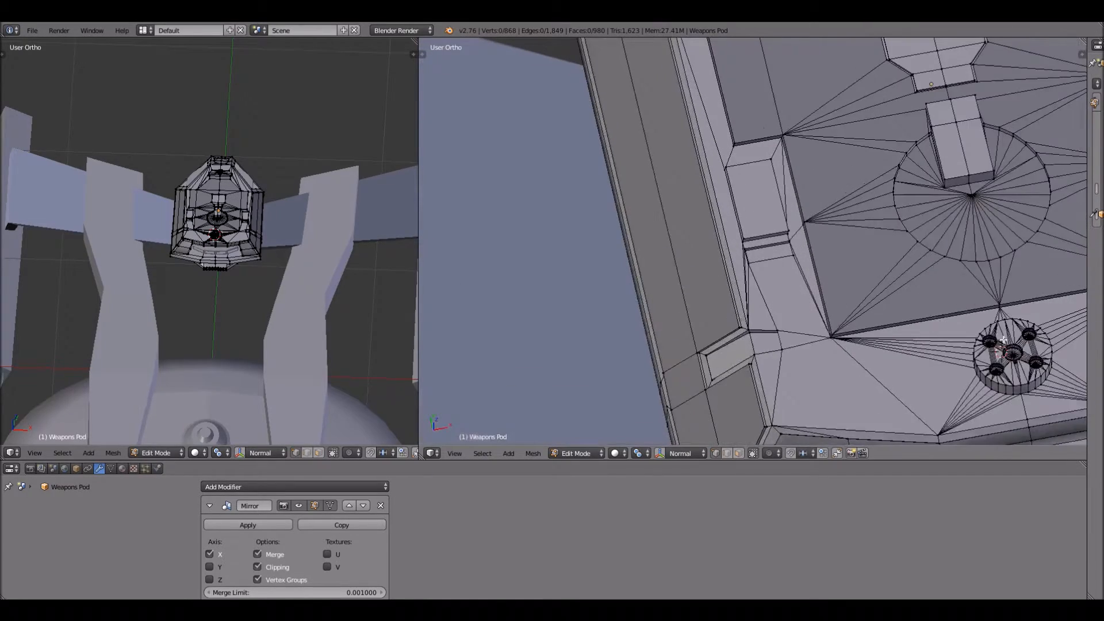
scroll(934, 320, up, 8)
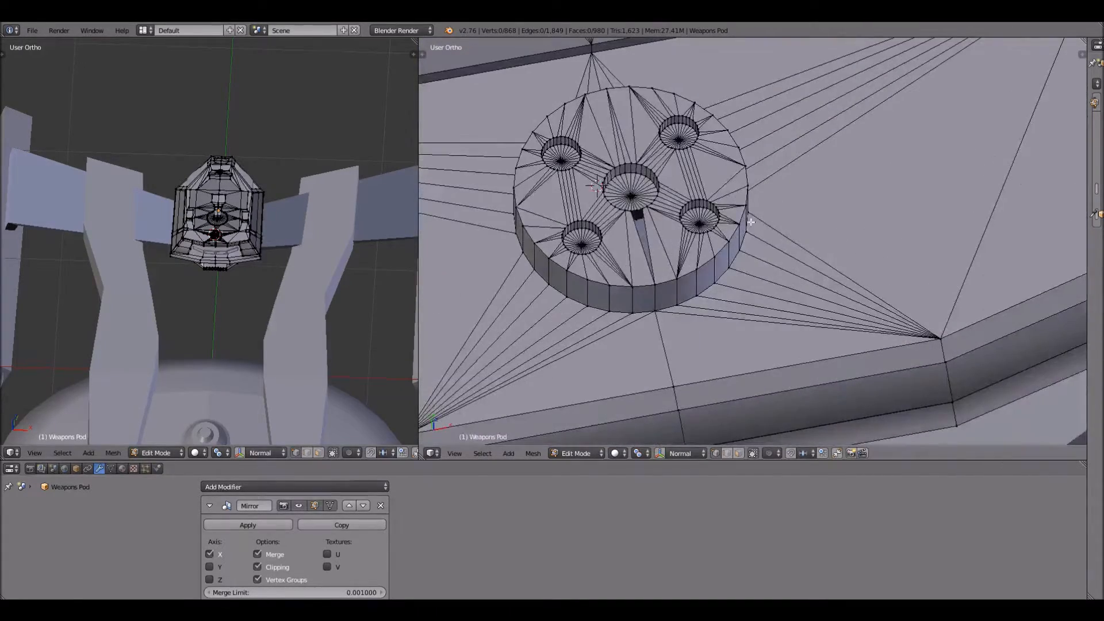
scroll(673, 219, up, 1)
scroll(673, 220, up, 4)
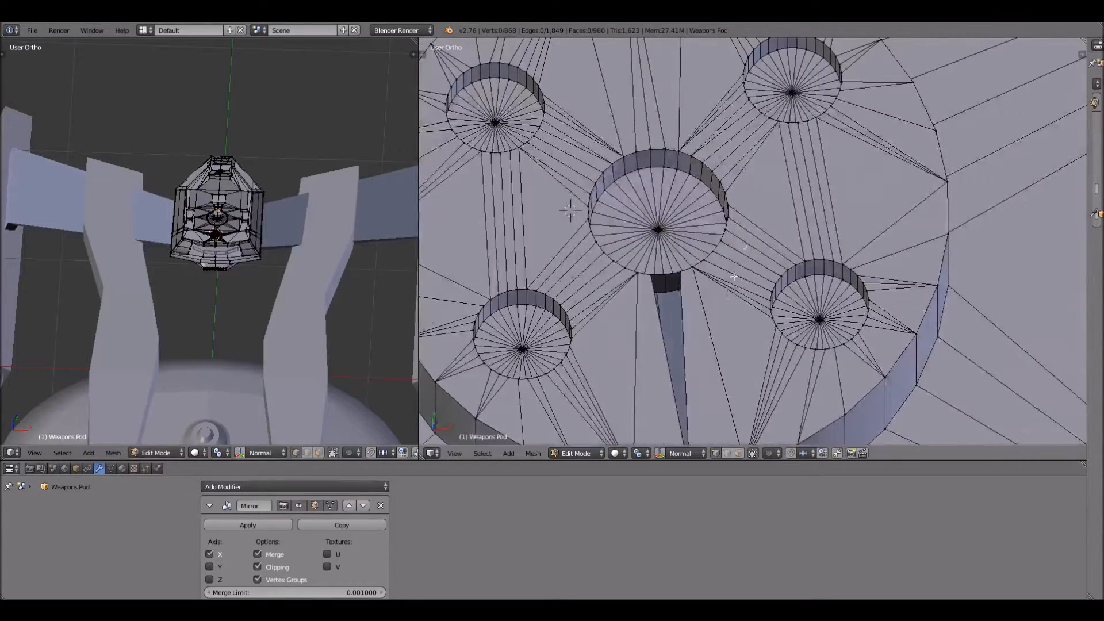
scroll(726, 290, up, 5)
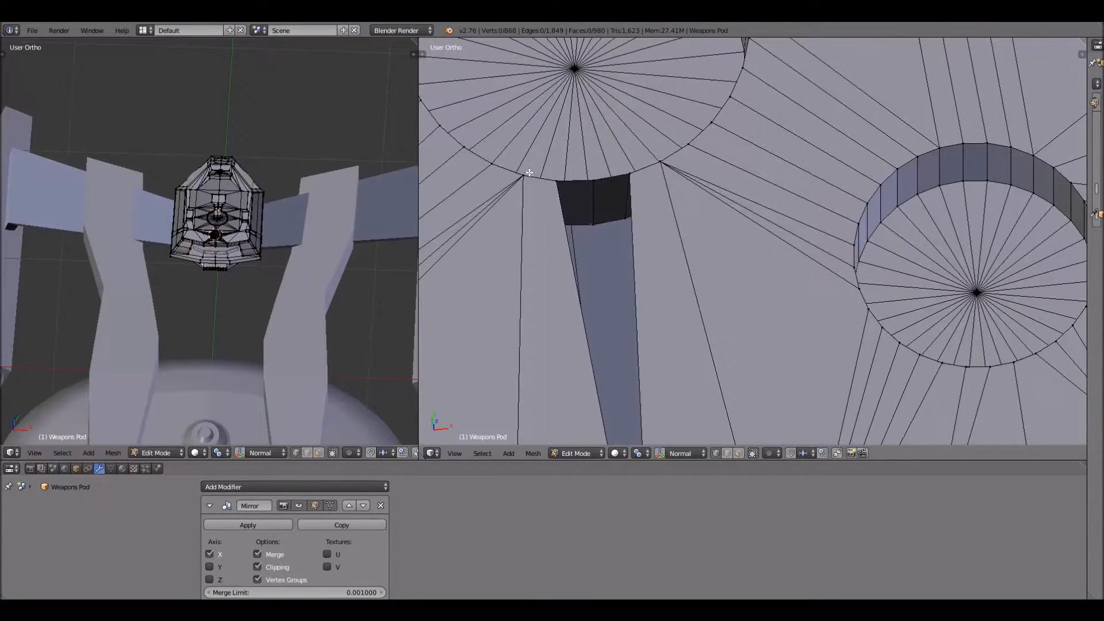
scroll(530, 173, up, 1)
right_drag(531, 197, 558, 184)
middle_drag(595, 235, 669, 320)
shift+right_click(658, 336)
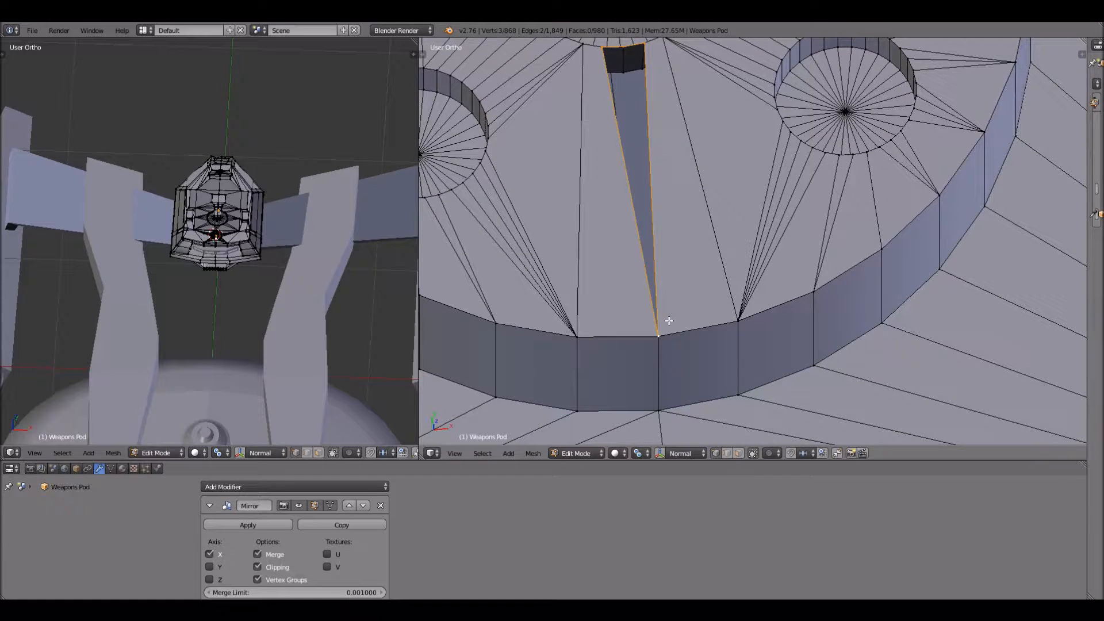
key(f)
key(a)
- Return to Object Mode, preview the pod with Rendered shading, and inspect the mesh around the disc's central hole
click(595, 452)
click(595, 446)
click(630, 453)
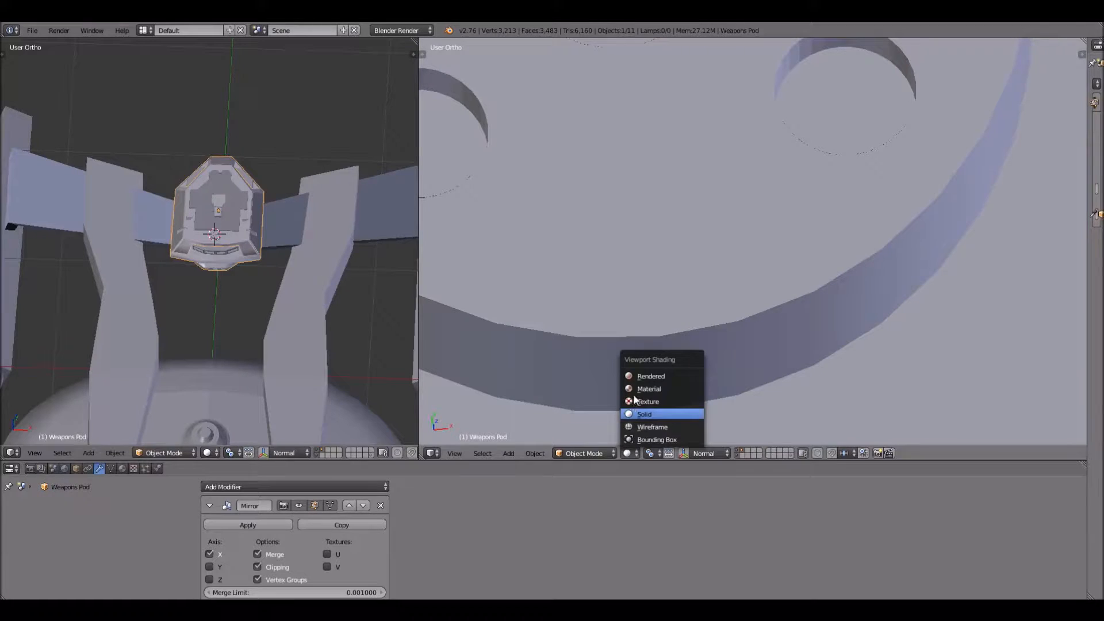
click(644, 377)
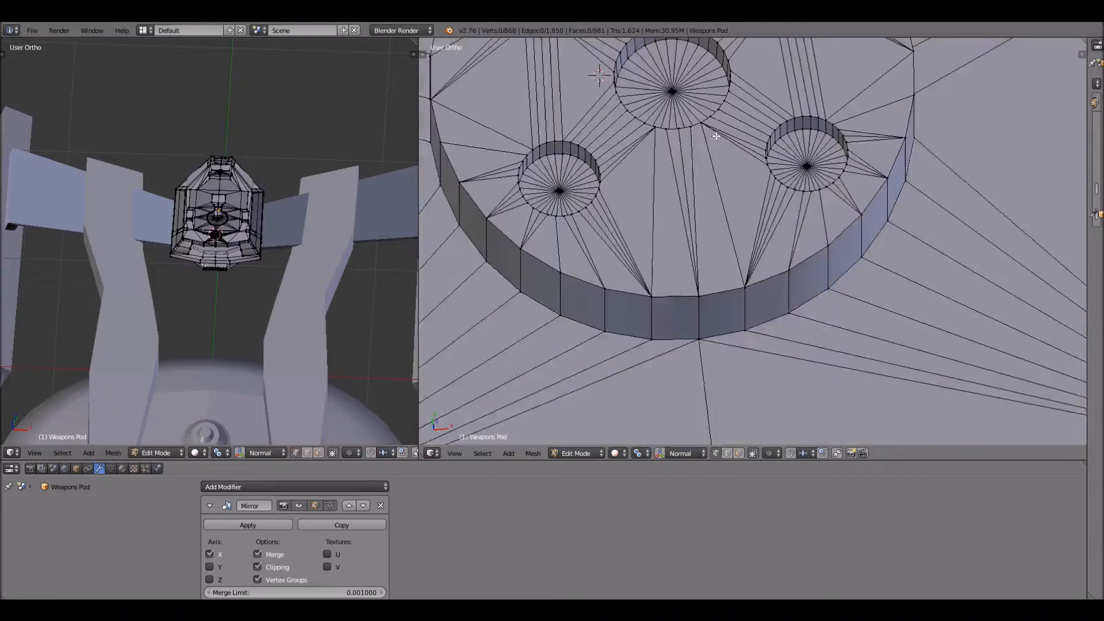
shift+middle_drag(716, 136, 766, 218)
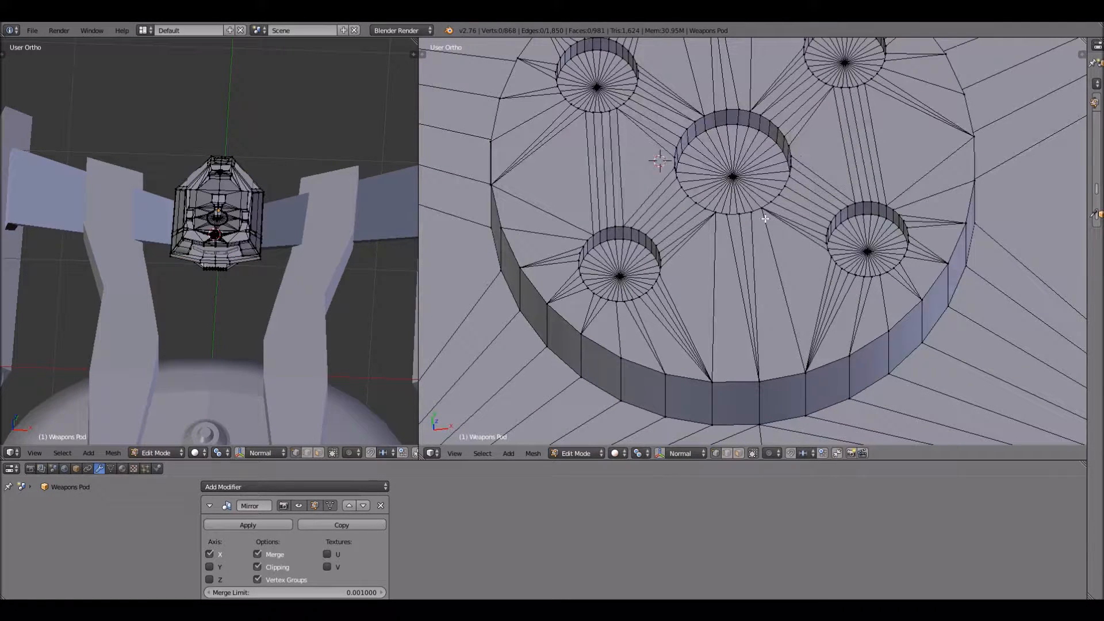
- Examine the mesh edges around the circular disc, its five holes, and the surrounding deck
scroll(766, 218, down, 8)
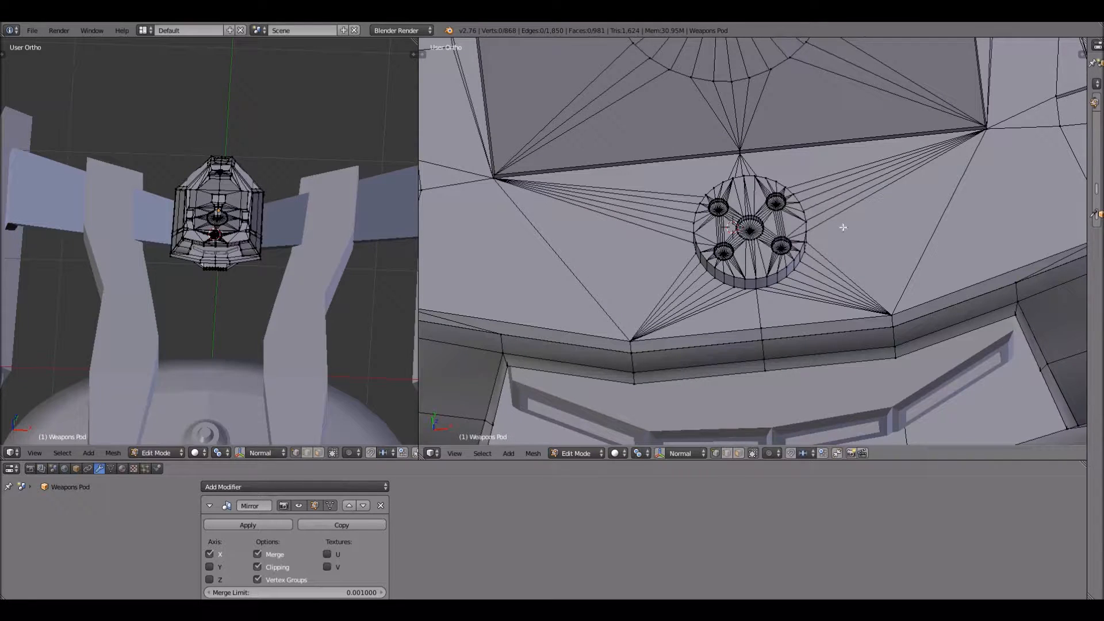
scroll(813, 266, up, 2)
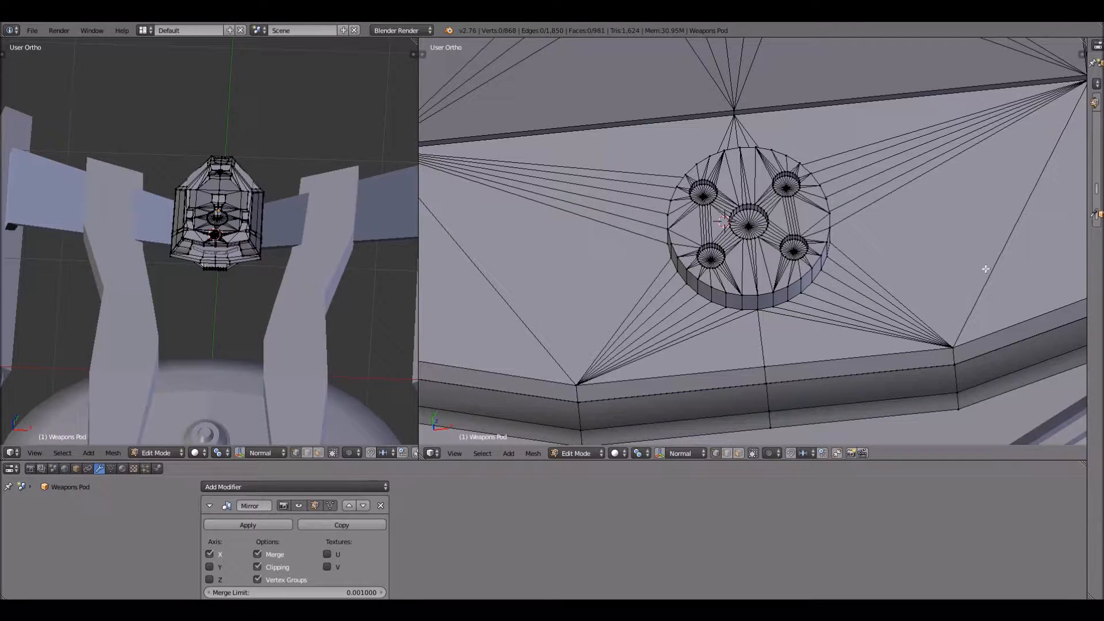
shift+middle_drag(935, 253, 713, 257)
scroll(714, 257, down, 3)
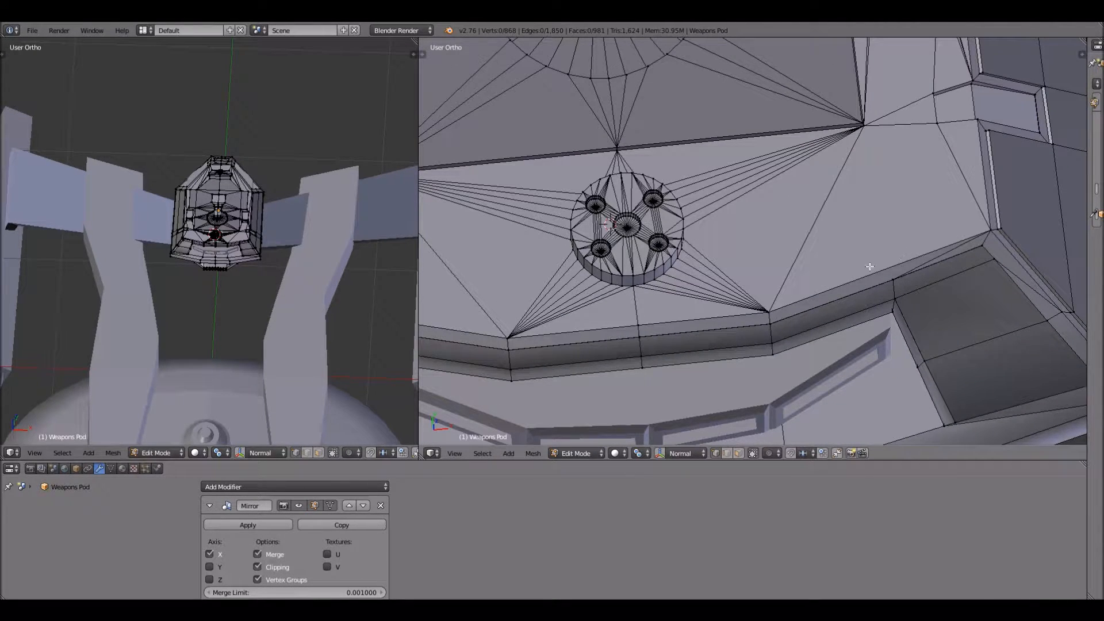
scroll(667, 223, up, 2)
scroll(707, 244, down, 1)
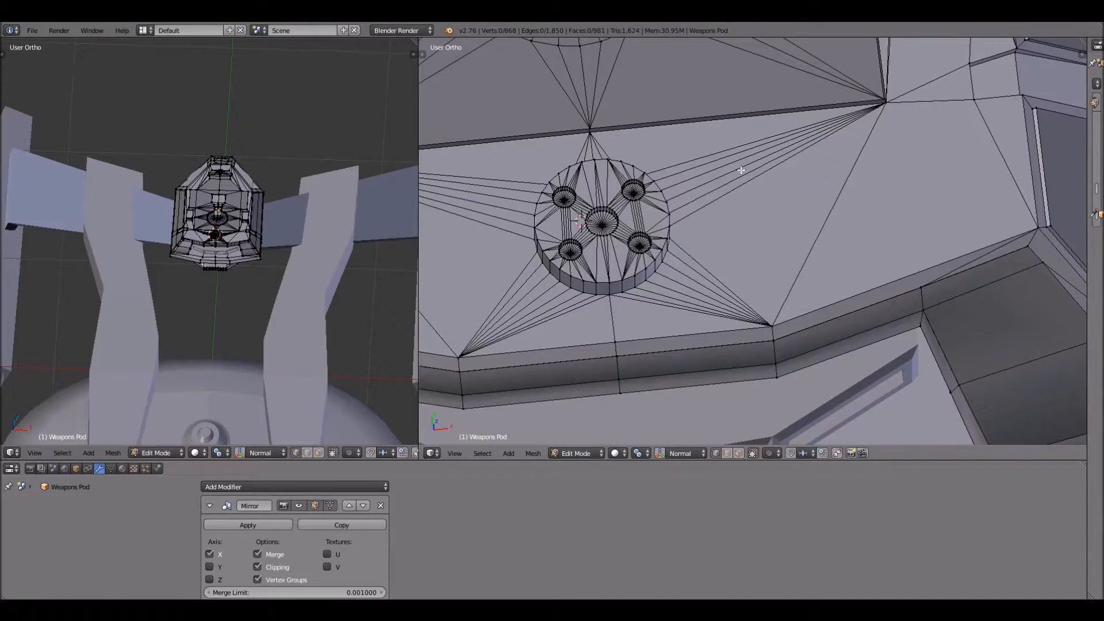
scroll(645, 217, up, 2)
shift+middle_drag(579, 159, 689, 200)
scroll(689, 201, up, 5)
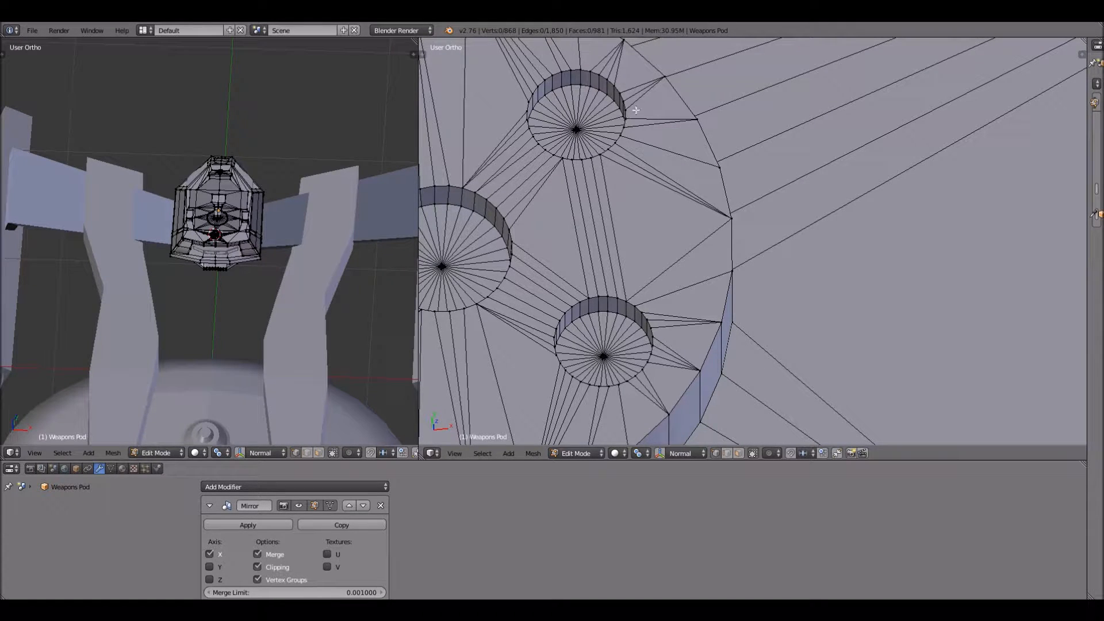
- Check the disc's surface in Object Mode and return to Edit Mode
click(616, 453)
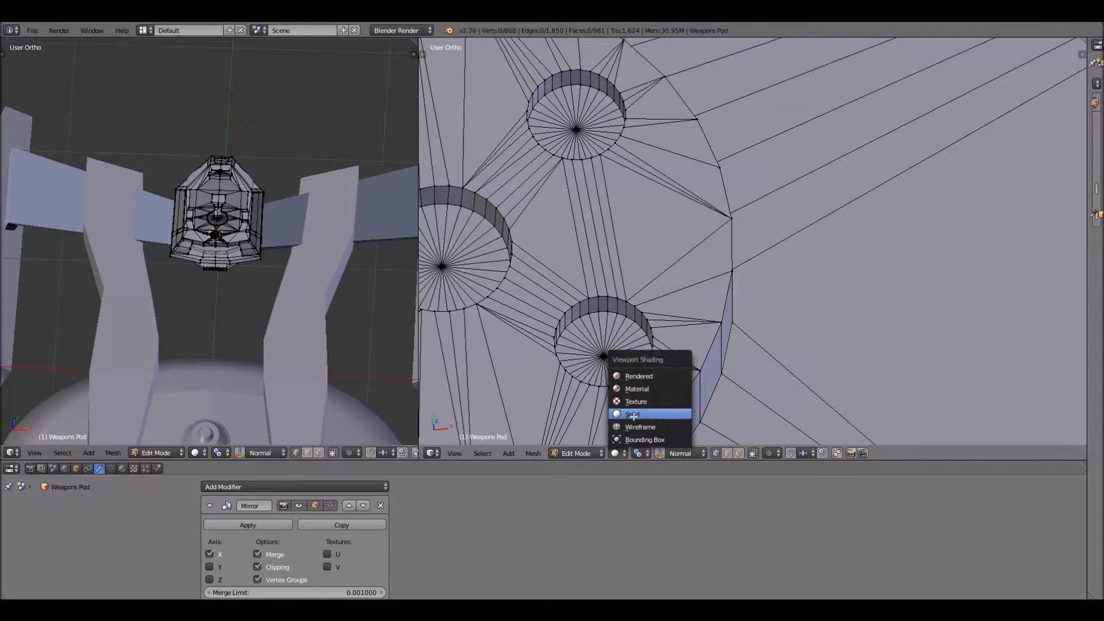
click(596, 454)
click(584, 455)
click(584, 438)
click(638, 455)
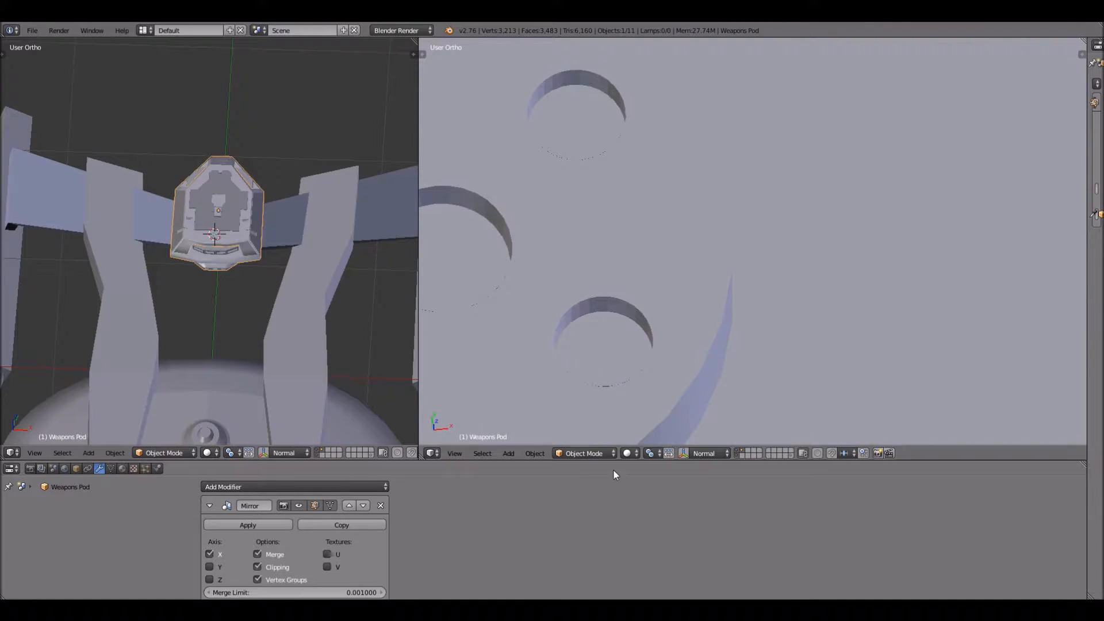
click(592, 454)
click(601, 425)
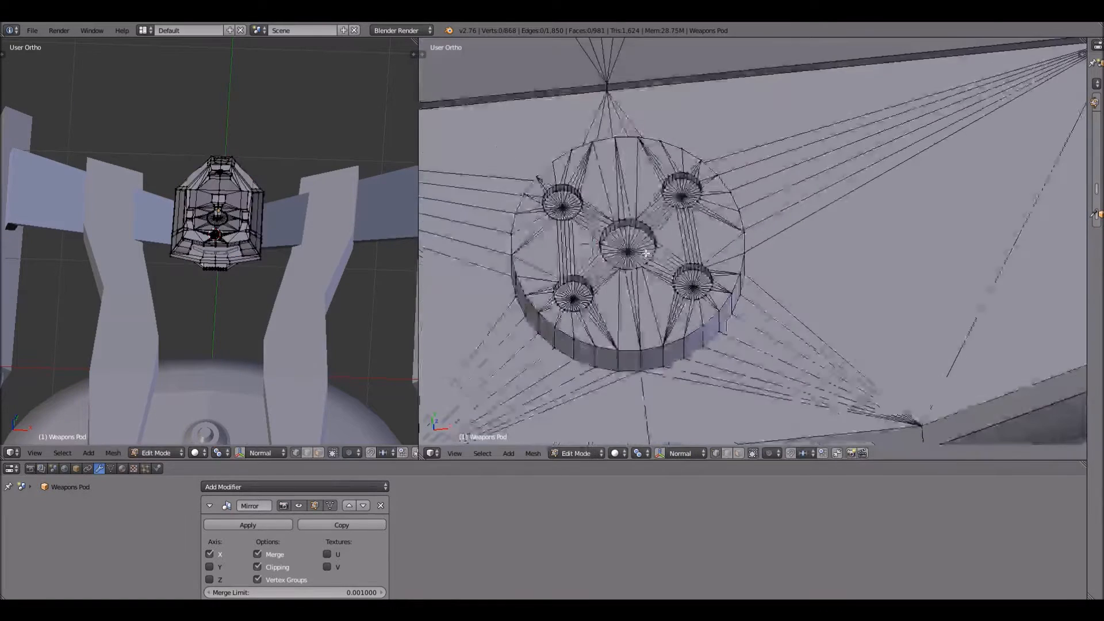
- Select the whole Weapons Pod mesh, apply Shade Smooth to its faces, and return to Object Mode
scroll(646, 252, down, 2)
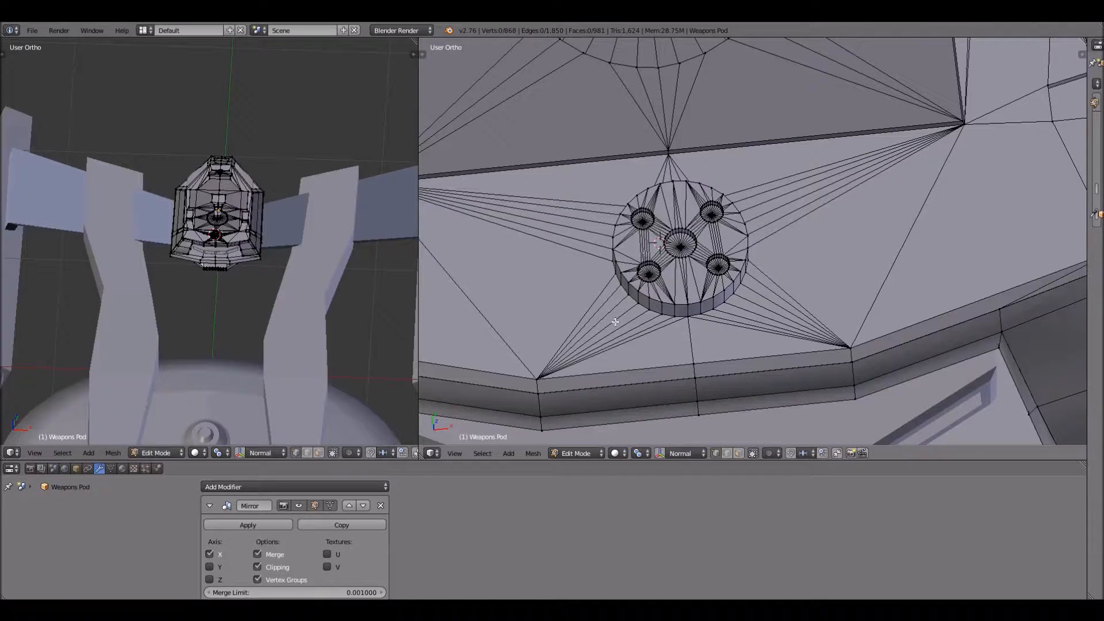
scroll(571, 398, down, 1)
key(a)
click(531, 453)
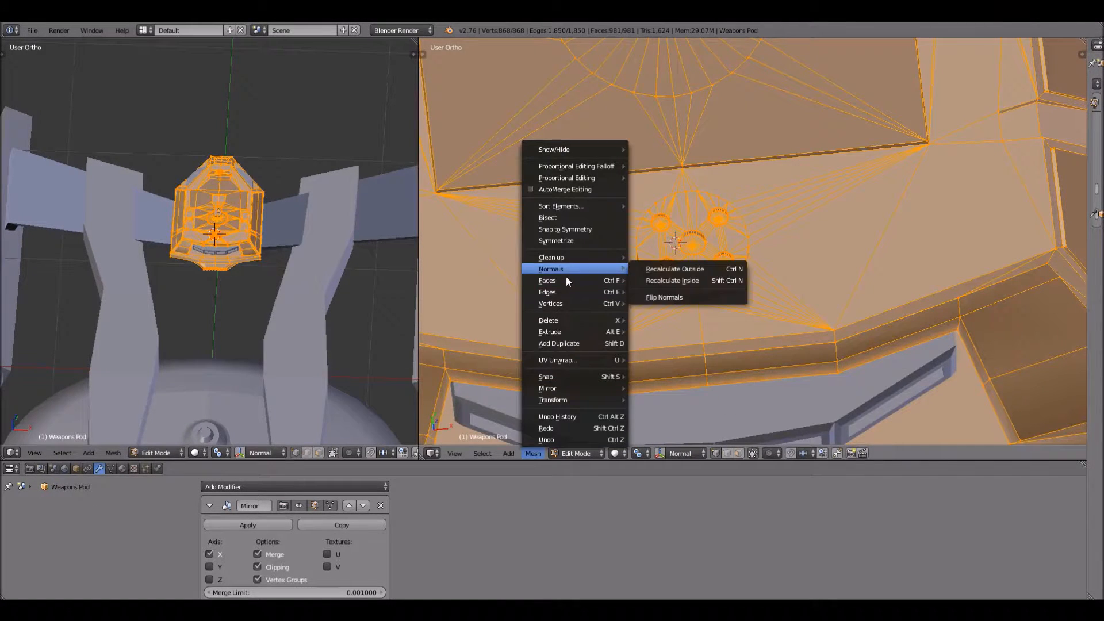
mouse_move(566, 280)
key(Escape)
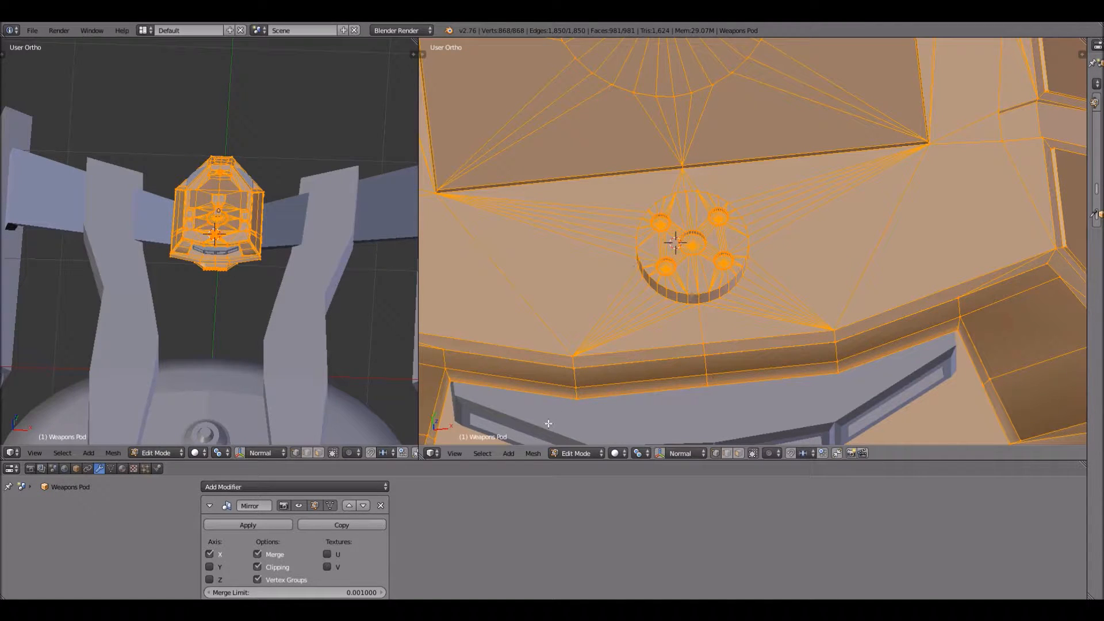
click(534, 453)
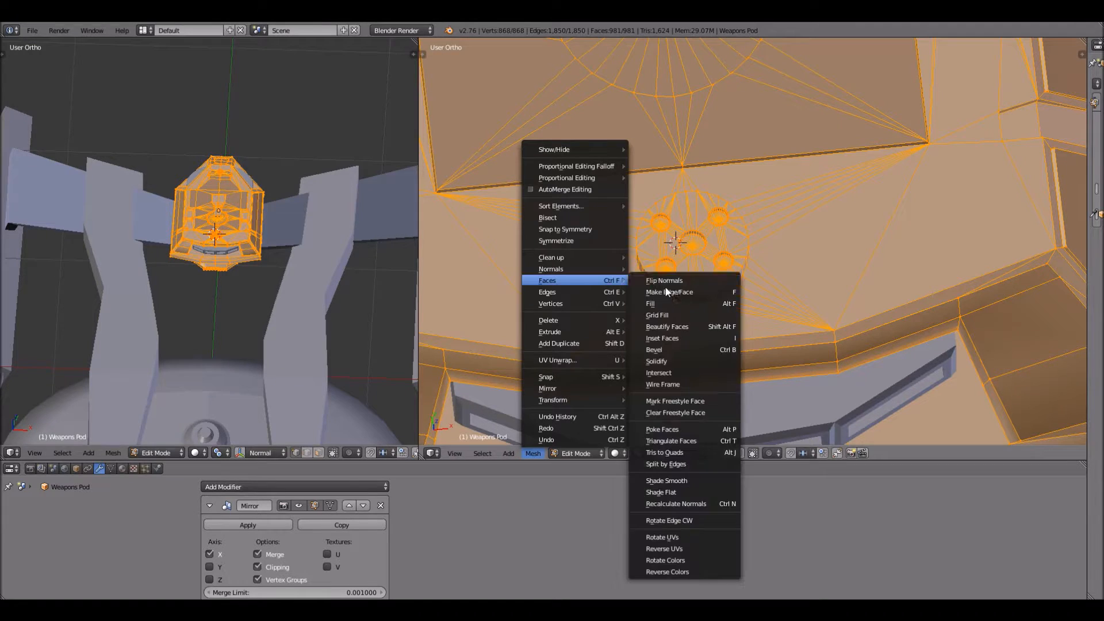
click(694, 479)
click(600, 453)
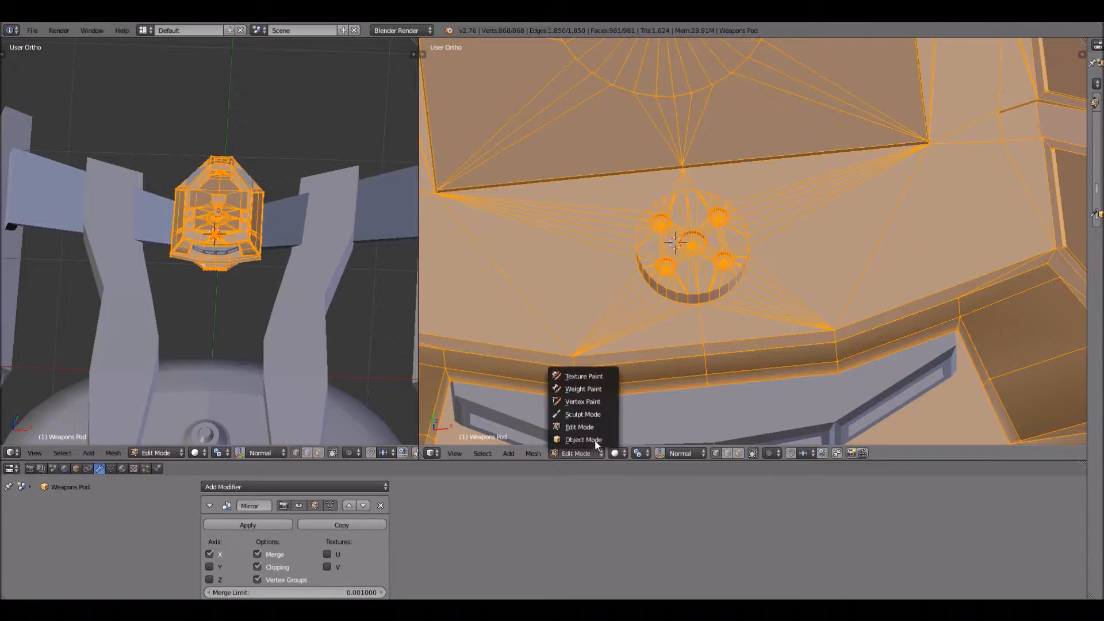
click(585, 439)
- Select the four-window strip in the pod's front recess and try to move it
middle_drag(731, 331, 717, 205)
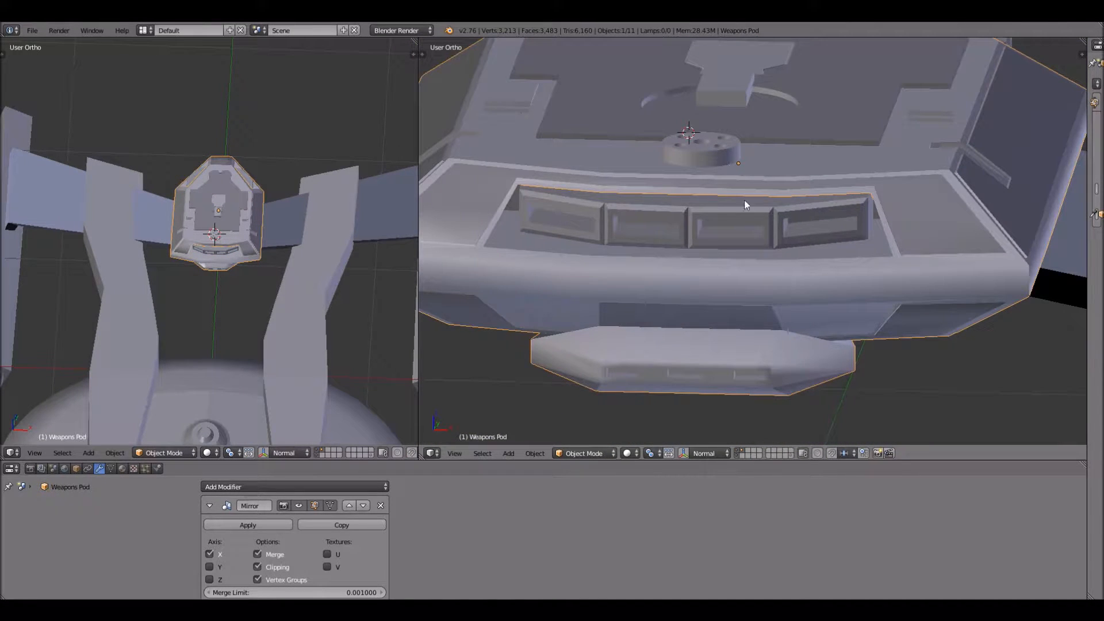
scroll(747, 239, up, 1)
scroll(747, 239, up, 1)
right_click(743, 247)
key(g)
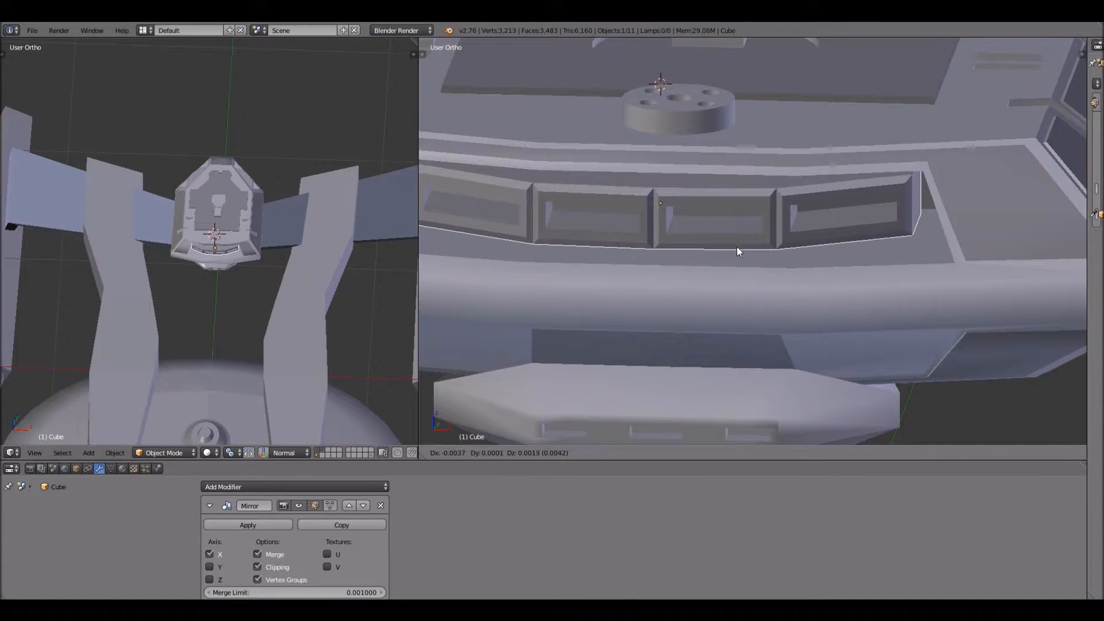
click(751, 319)
middle_drag(751, 321, 907, 95)
scroll(754, 313, down, 2)
scroll(907, 95, down, 2)
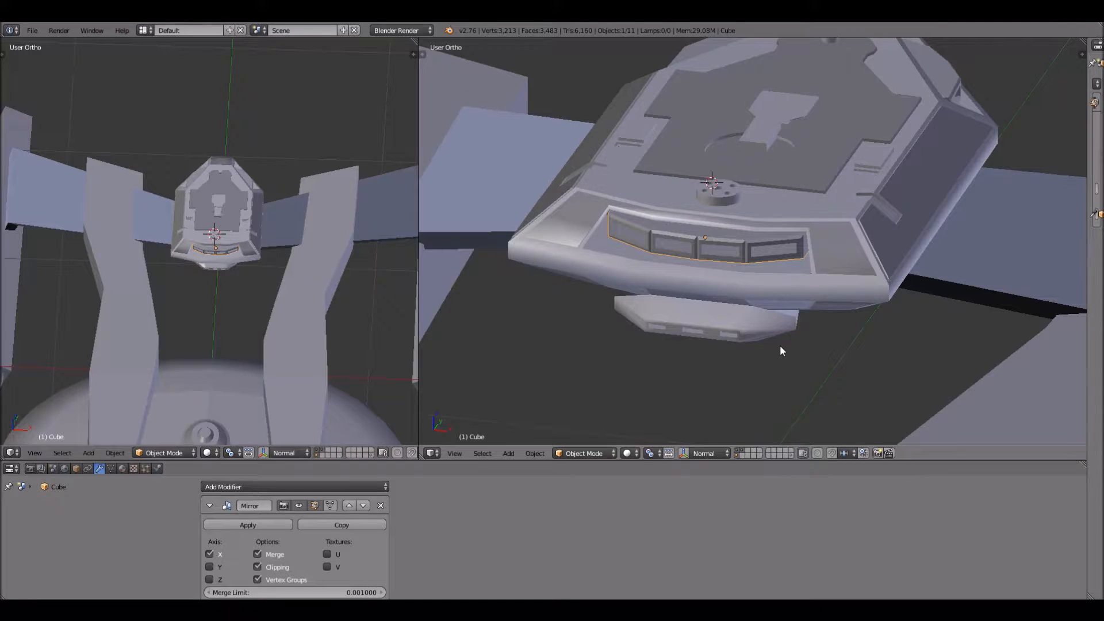
- Try to shift the window strip sideways within its recess once more
scroll(780, 348, up, 1)
middle_drag(667, 271, 685, 243)
scroll(746, 193, up, 2)
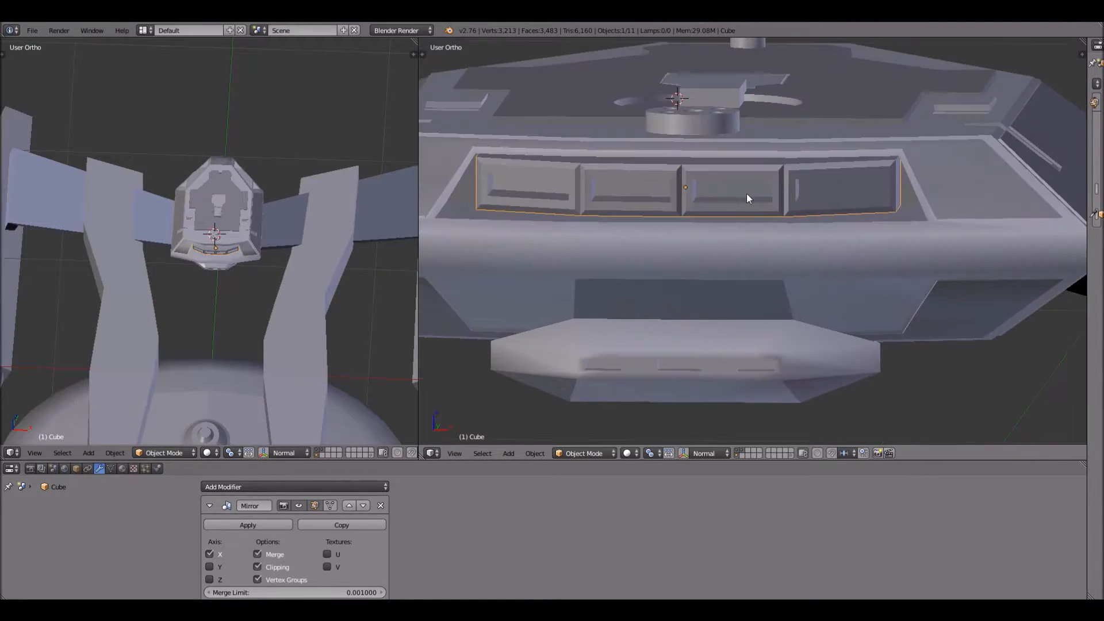
scroll(725, 208, up, 1)
key(g)
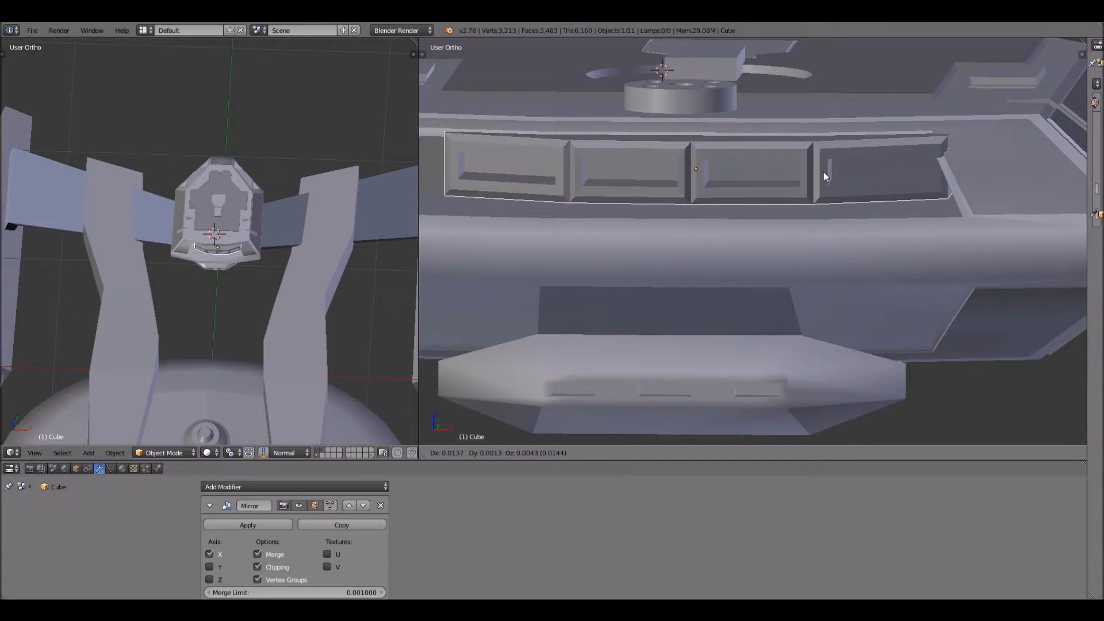
click(583, 215)
scroll(675, 213, down, 3)
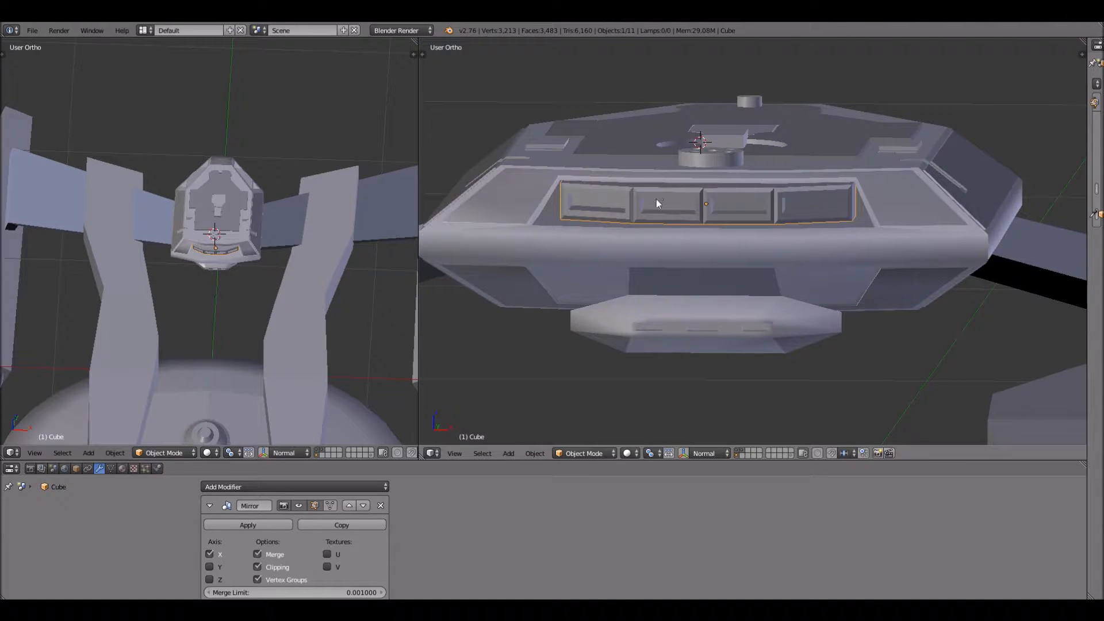
scroll(661, 225, up, 3)
- Select the Weapons Pod, preview the ship with Rendered shading, and return to Solid shading
middle_drag(636, 181, 716, 375)
scroll(717, 375, down, 1)
scroll(734, 359, down, 2)
right_click(744, 343)
key(KP_Decimal)
middle_drag(742, 239, 707, 356)
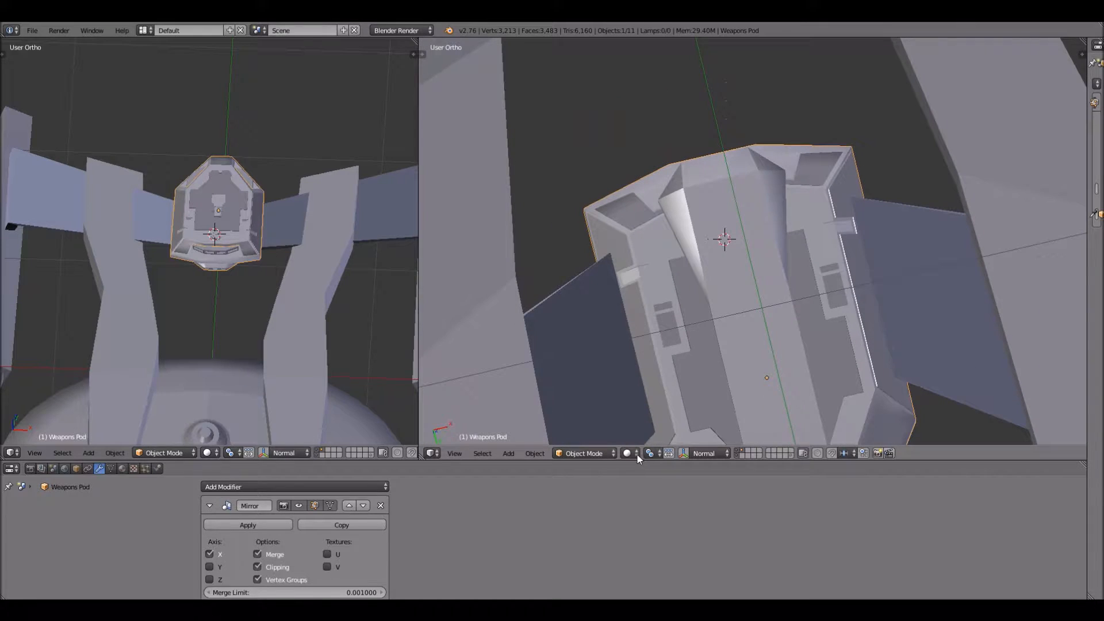
click(628, 453)
click(656, 376)
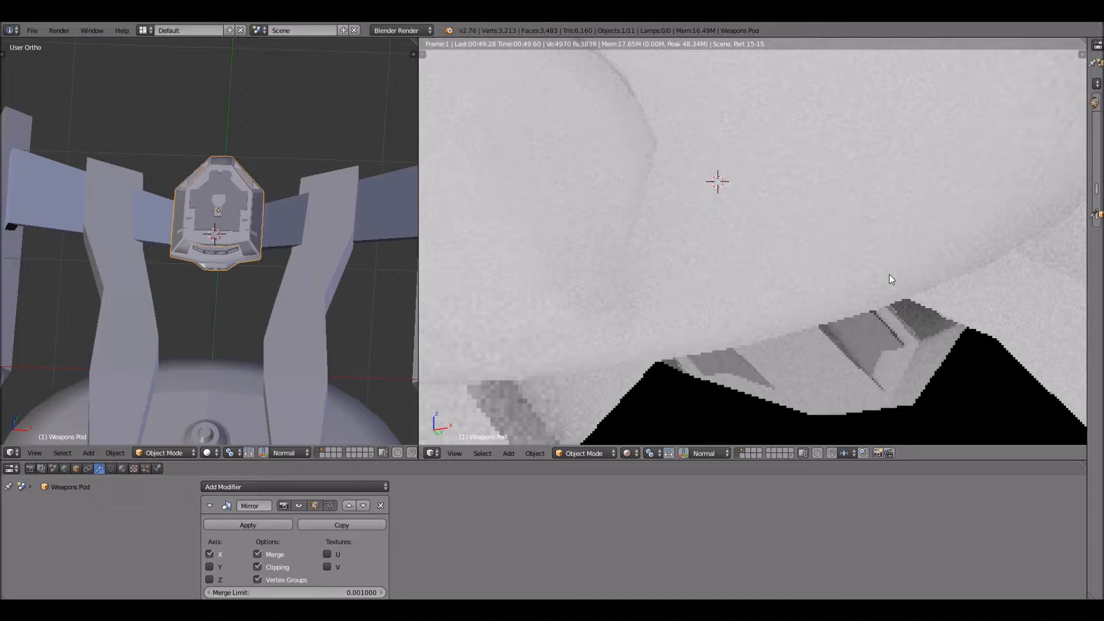
key(shift+z)
- Switch the smaller viewport to Top view and frame the Weapons Pod over the blueprint
click(35, 453)
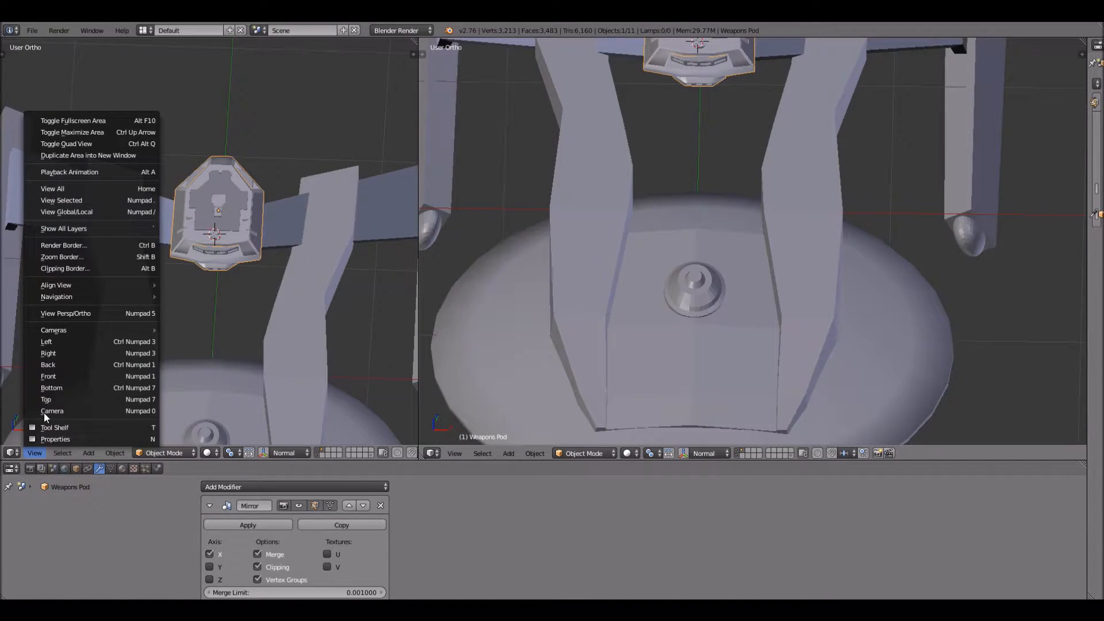
click(46, 399)
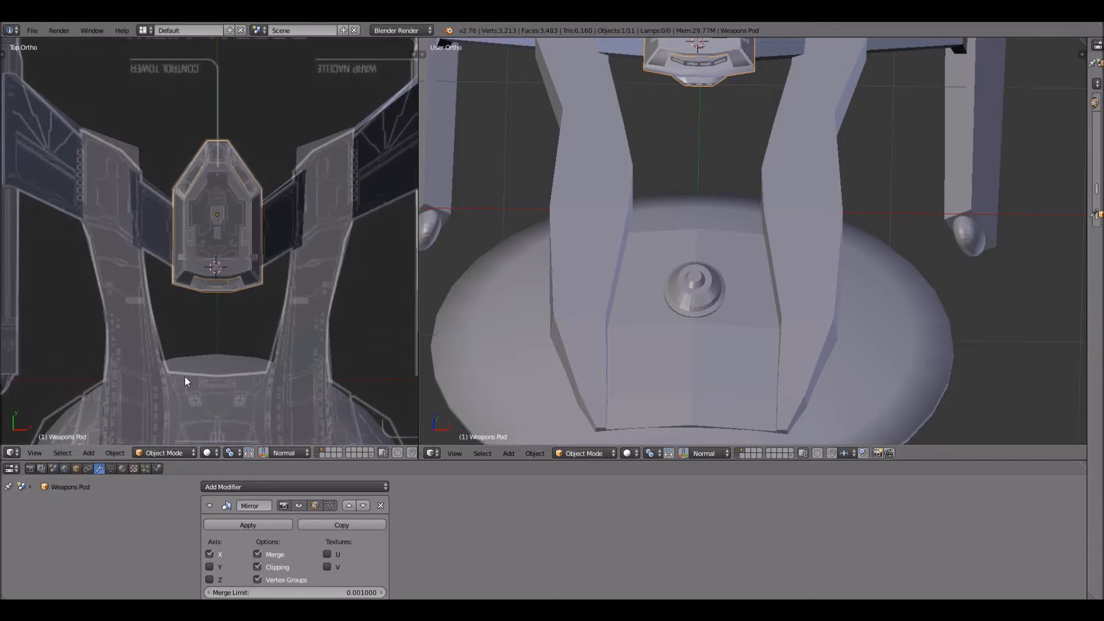
shift+middle_drag(272, 372, 249, 157)
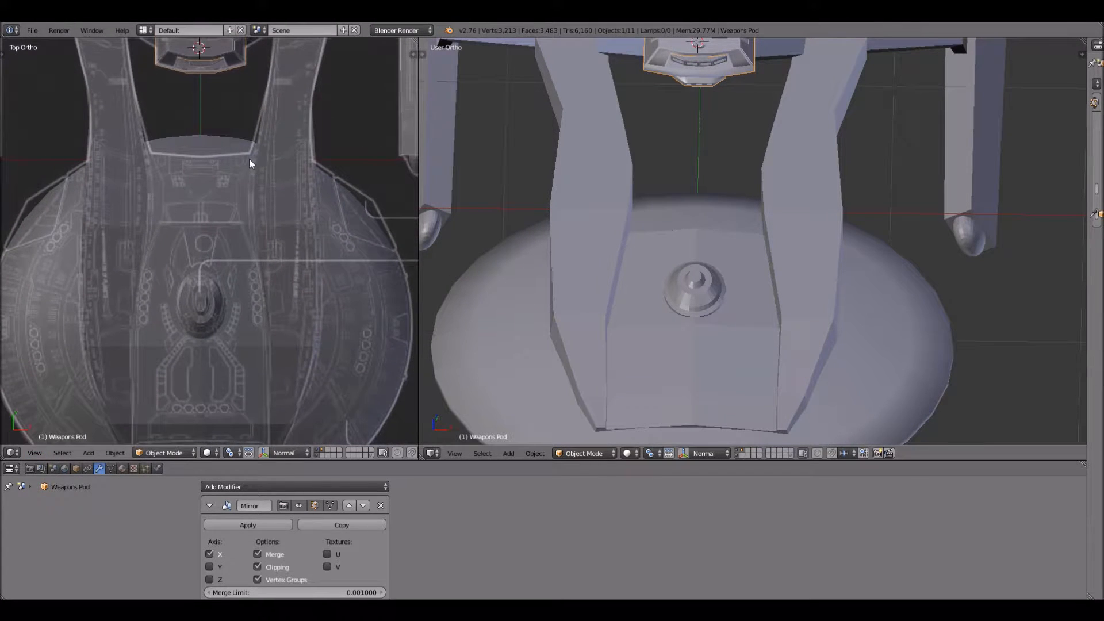
key(KP_Decimal)
scroll(177, 307, up, 3)
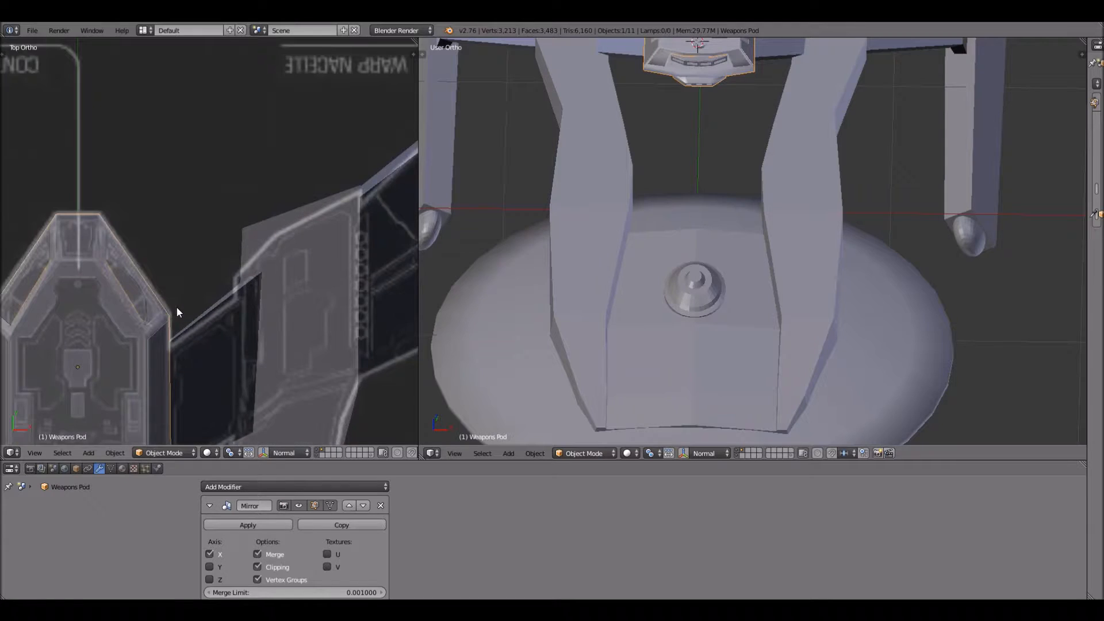
scroll(246, 179, up, 2)
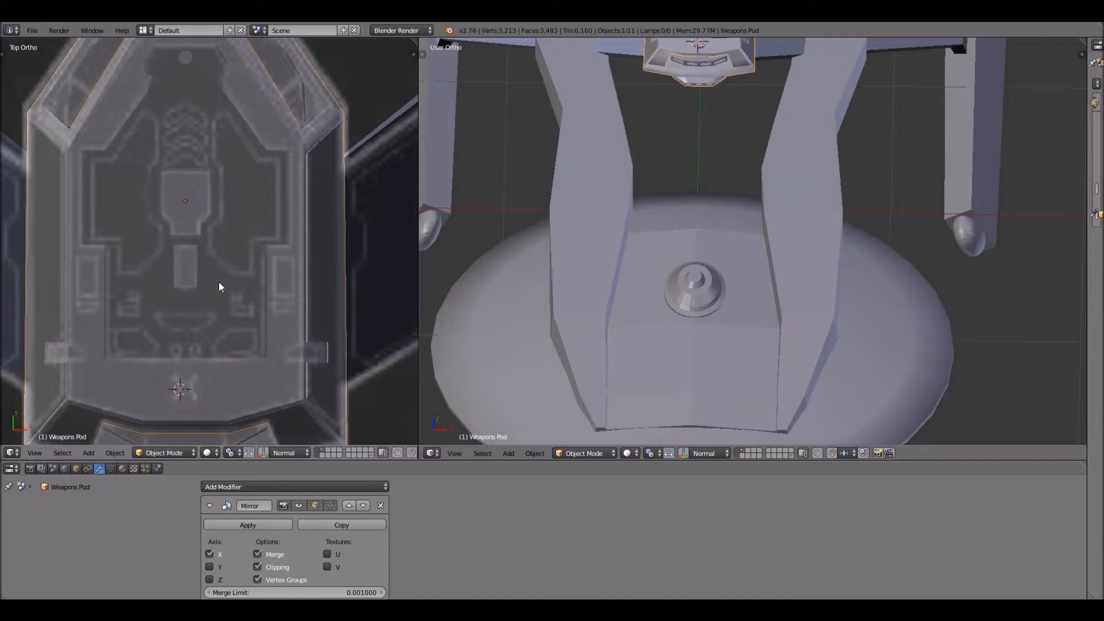
- Examine the blueprint's X-shaped marking on the pod's front deck and frame the pod in the larger viewport for comparison
shift+middle_drag(241, 368, 239, 292)
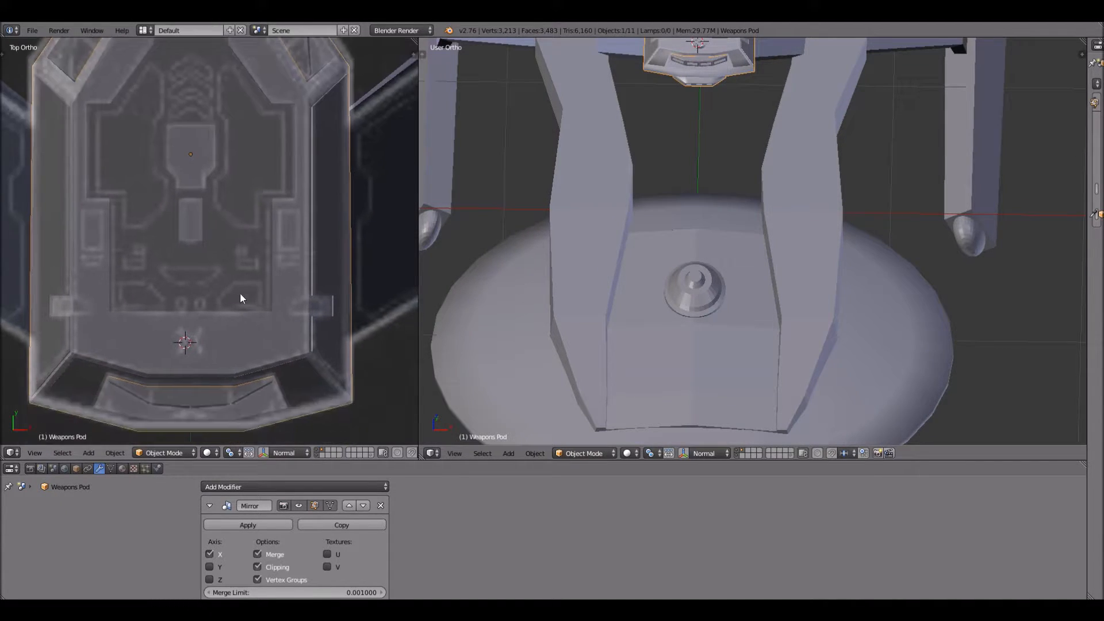
scroll(280, 309, down, 3)
scroll(255, 238, up, 6)
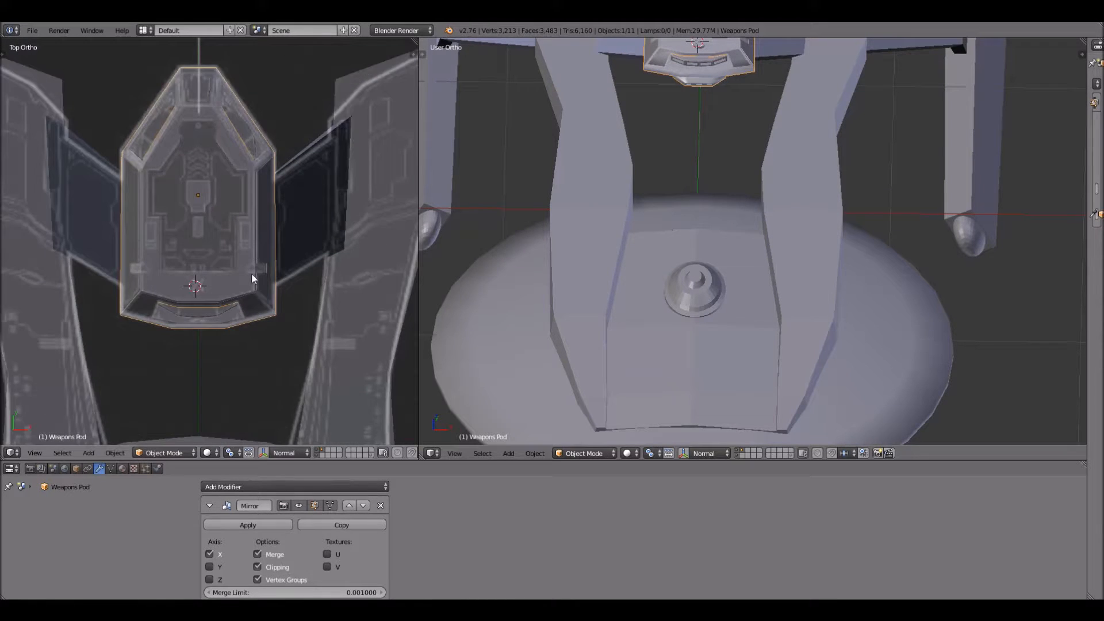
scroll(174, 292, up, 1)
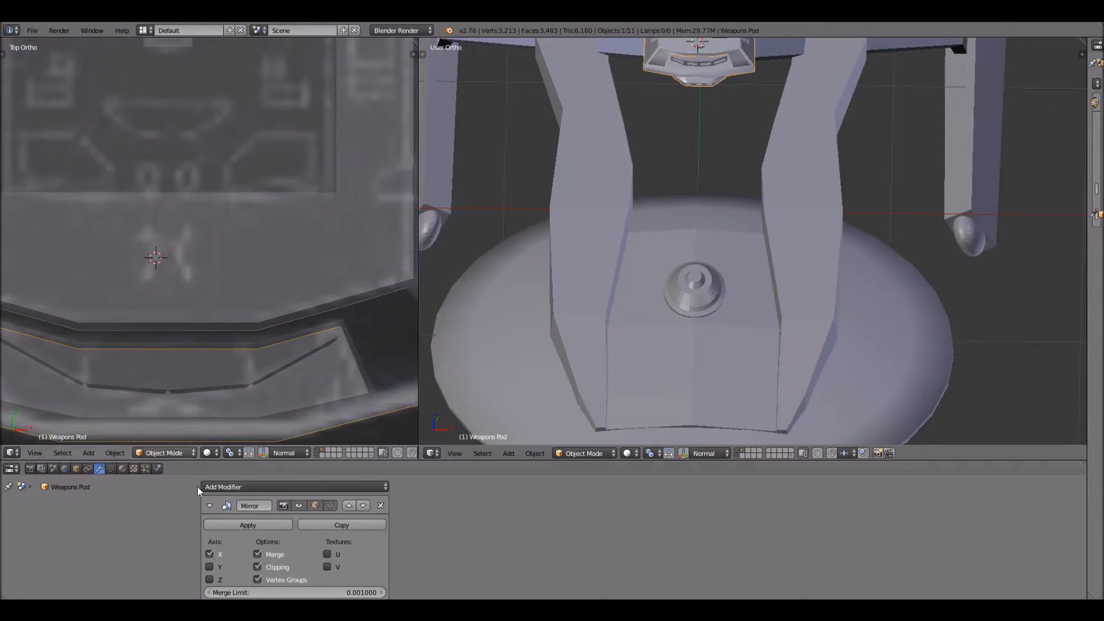
click(710, 44)
key(KP_Decimal)
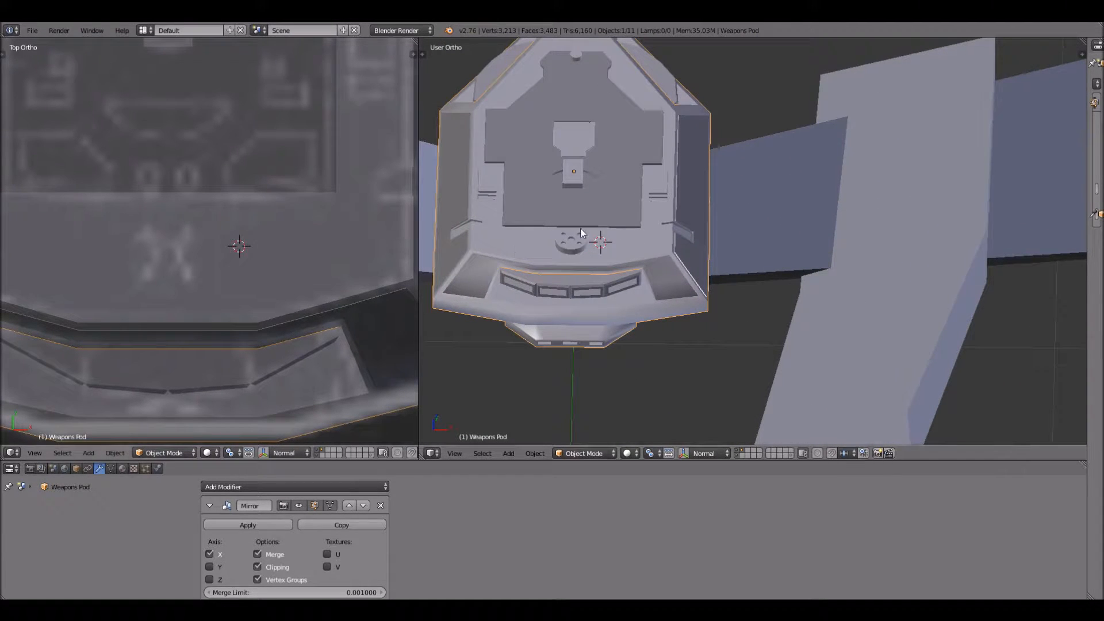
scroll(149, 251, up, 3)
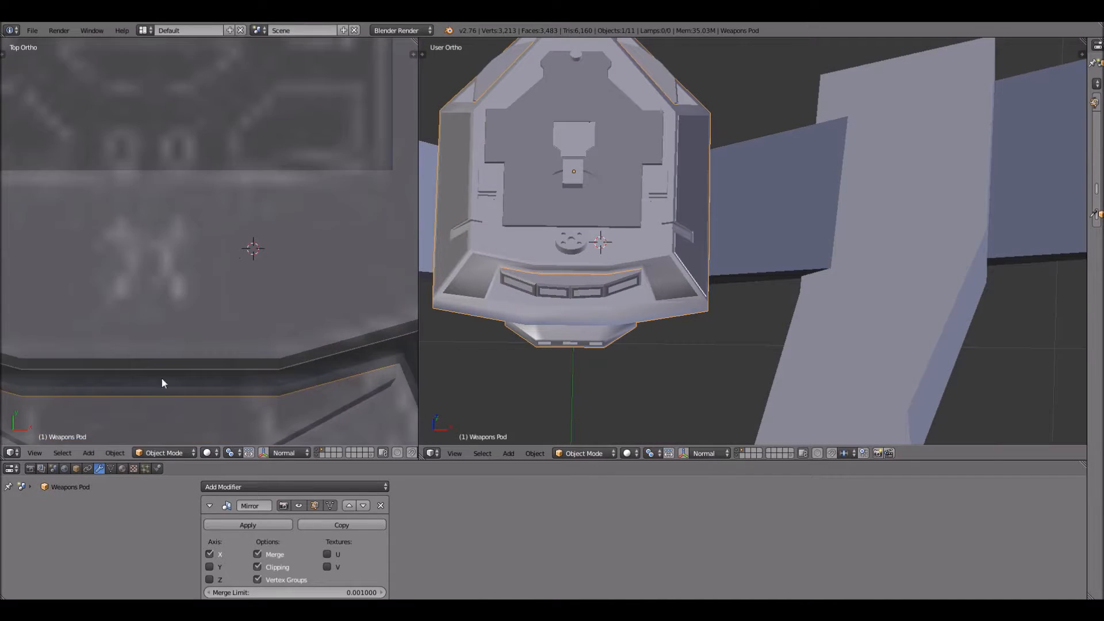
- Set the top view's shading to Wireframe and deselect all objects
click(185, 453)
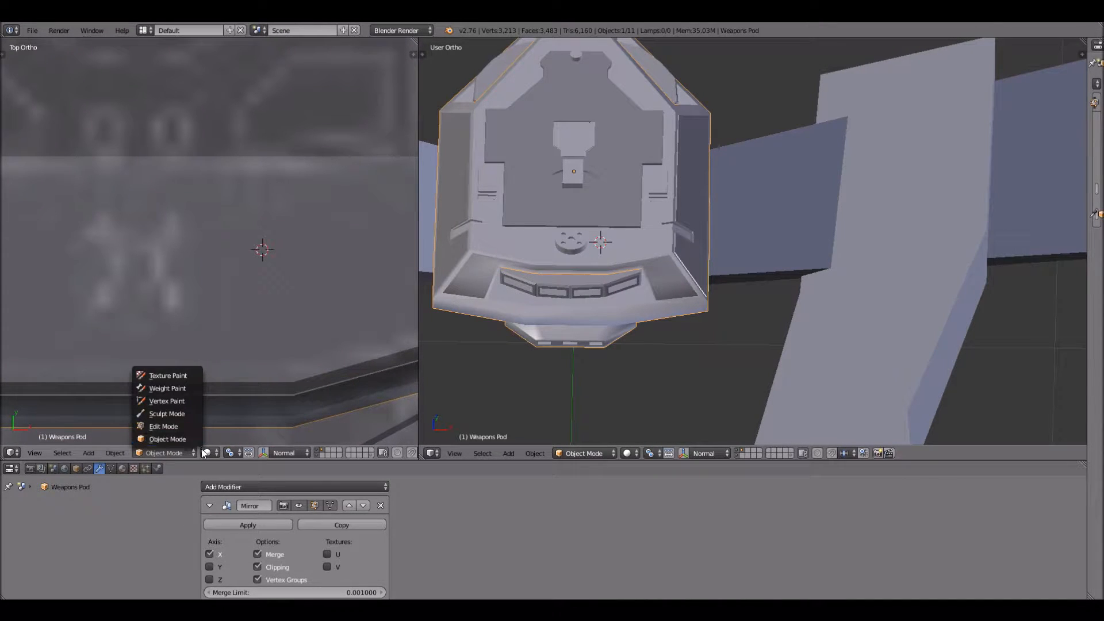
click(207, 452)
click(208, 452)
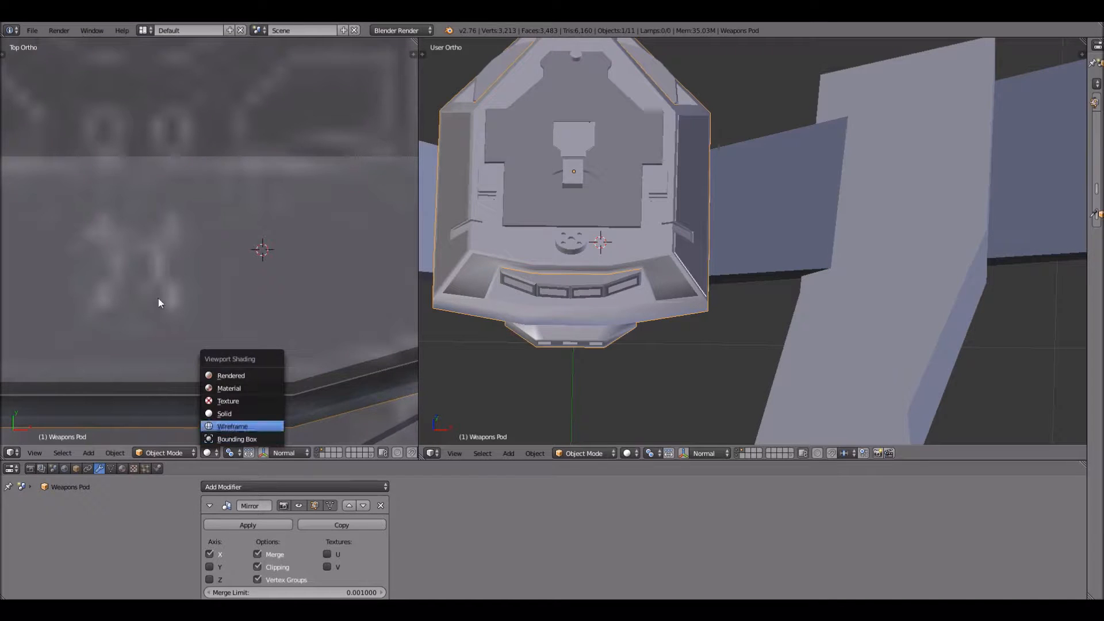
key(Return)
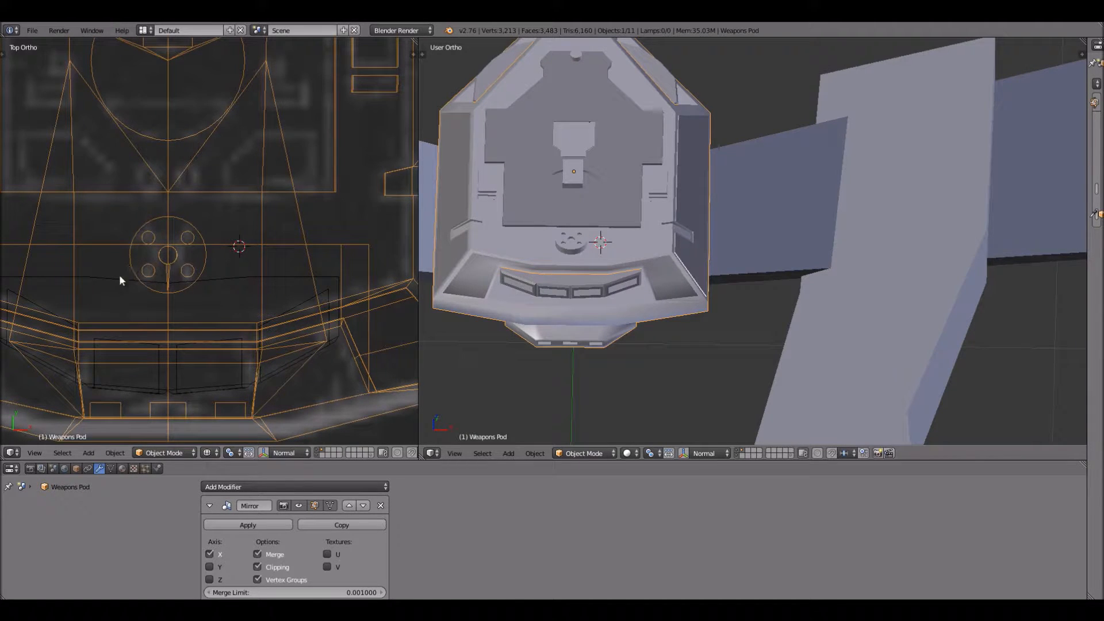
key(a)
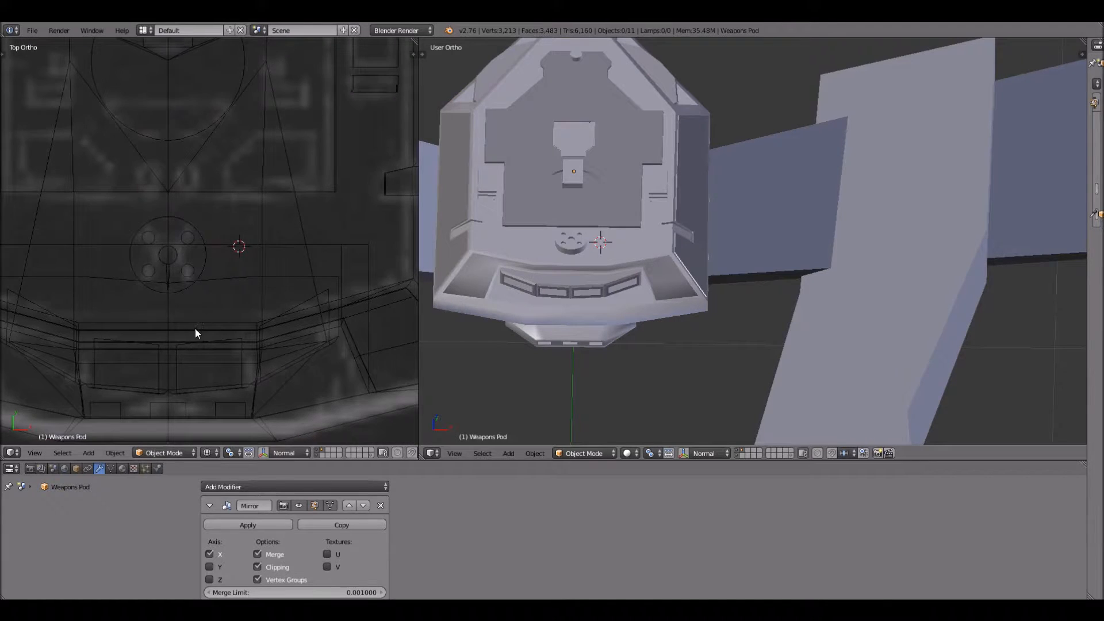
- Switch the larger viewport to Front view and frame the main bridge over the blueprint in both viewports
scroll(194, 322, down, 1)
scroll(172, 429, down, 1)
click(188, 453)
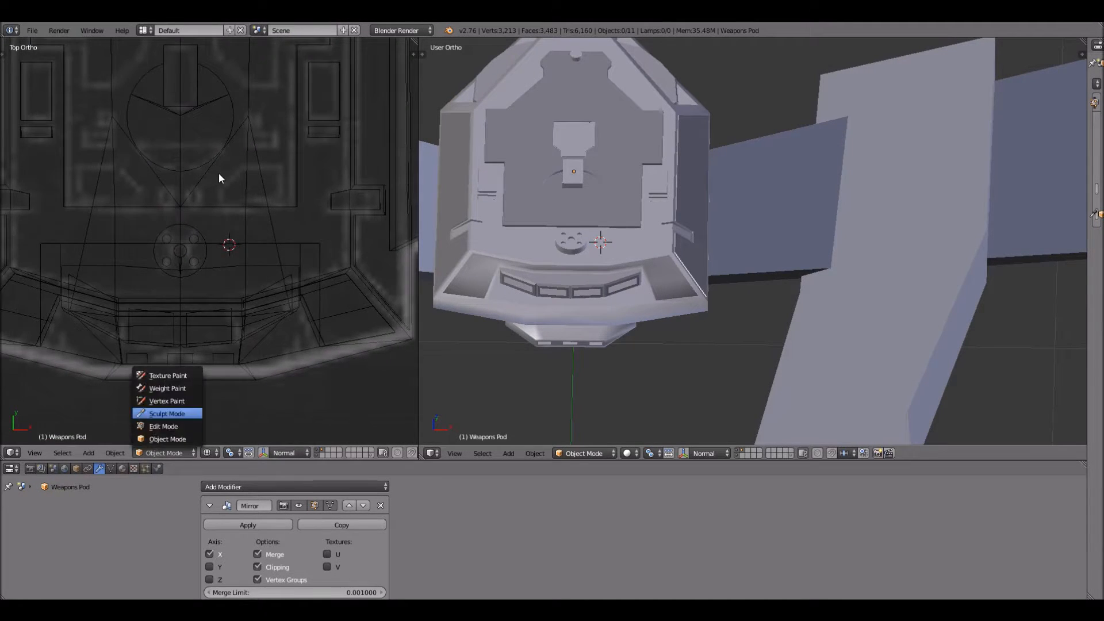
scroll(257, 275, down, 3)
click(455, 453)
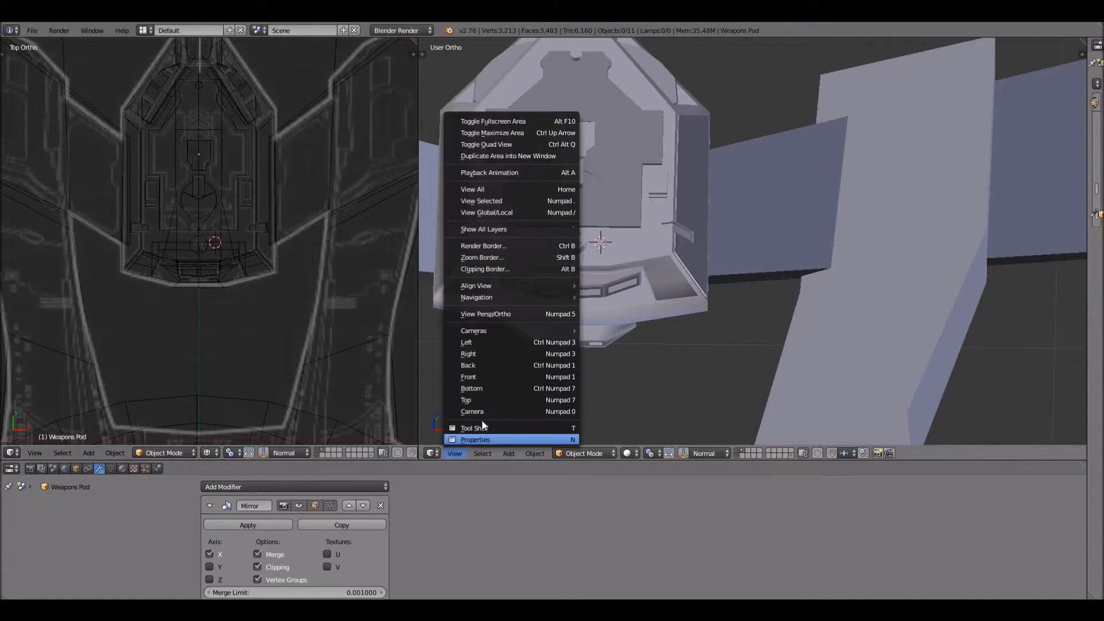
click(476, 376)
shift+middle_drag(665, 293, 762, 199)
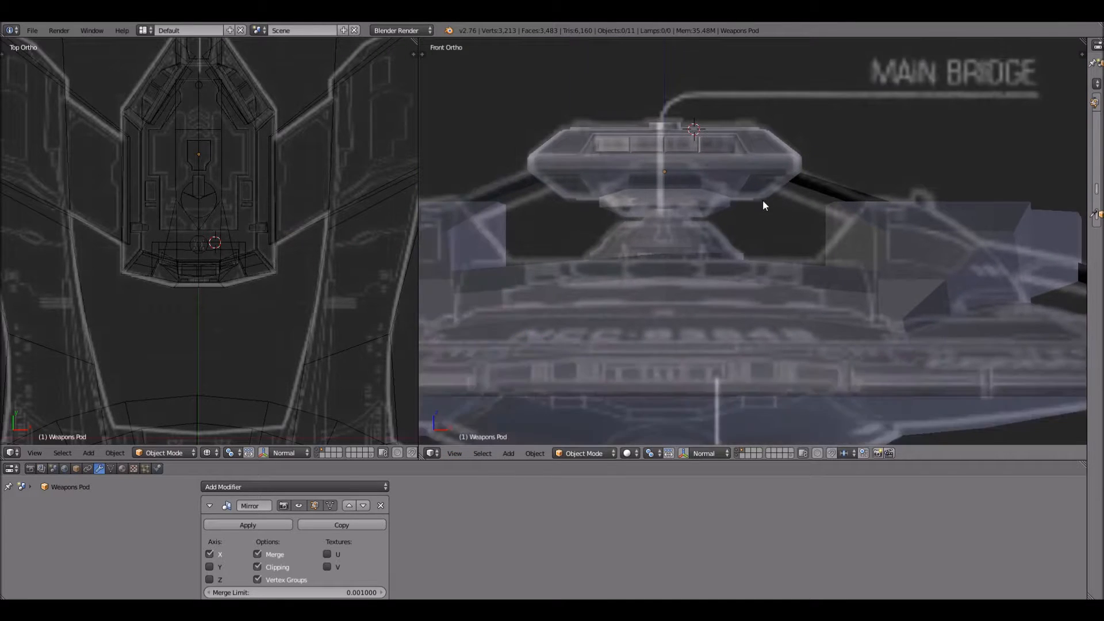
scroll(762, 199, up, 3)
scroll(230, 343, down, 2)
scroll(232, 184, up, 2)
scroll(230, 222, up, 4)
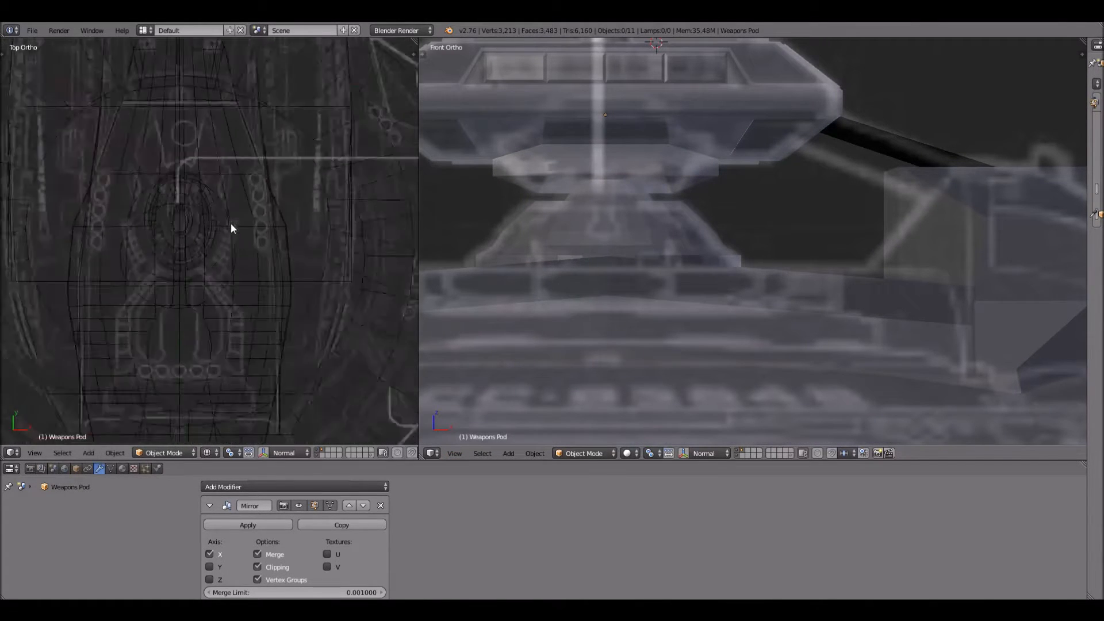
scroll(260, 233, up, 2)
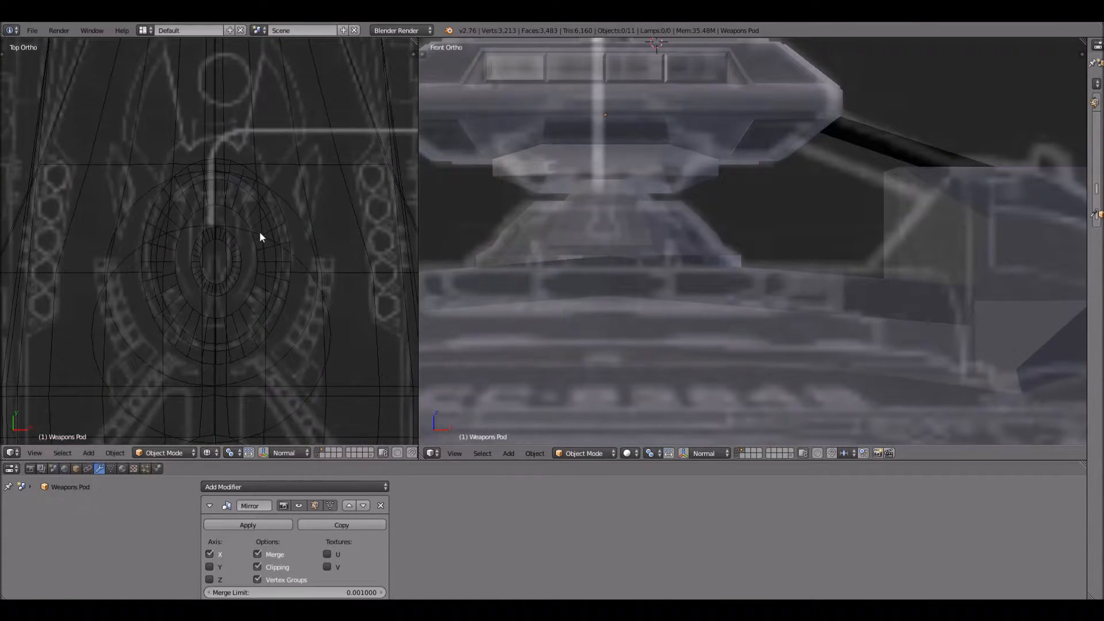
- Select the oval main bridge object and set the top view's shading to Solid
right_click(257, 318)
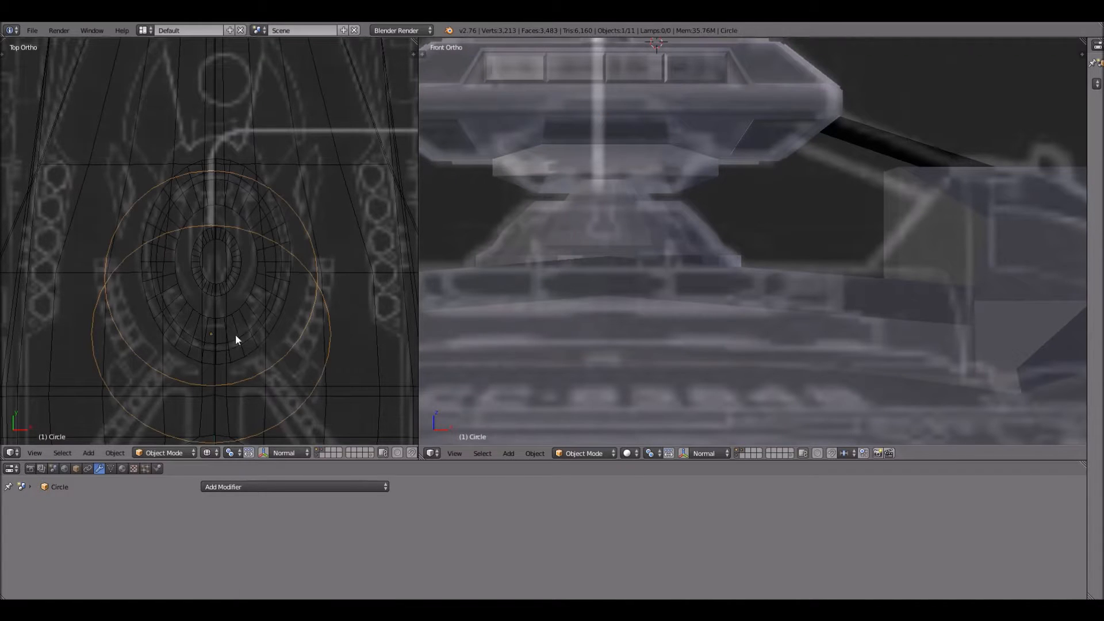
click(207, 453)
key(Return)
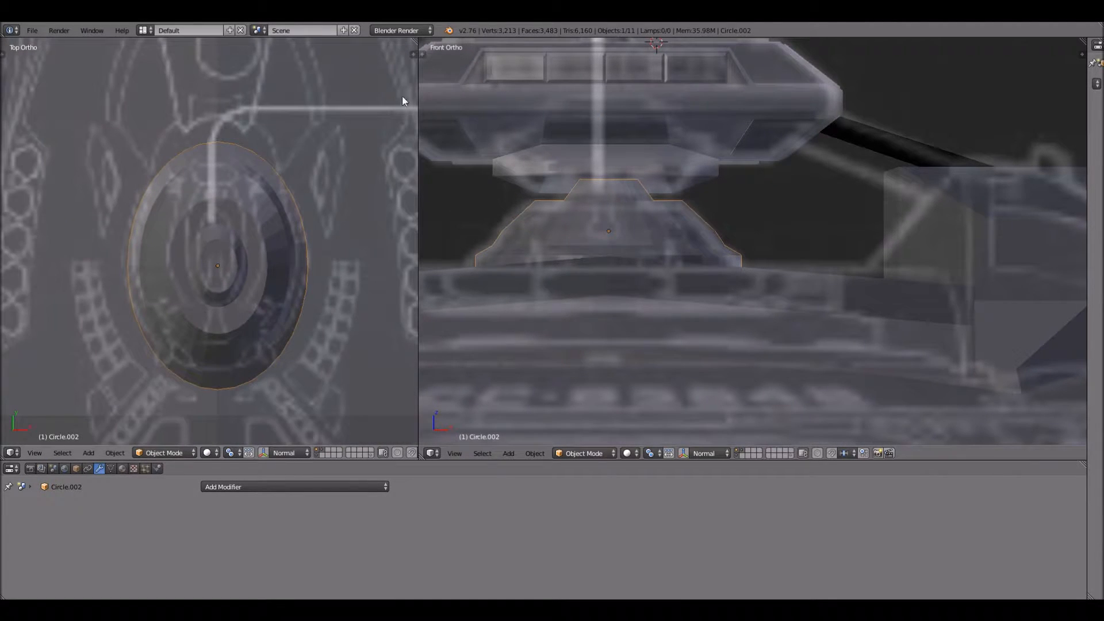
- Set the opacity of the Bottom background image to 0.519 and the Top background image to 0.643
key(n)
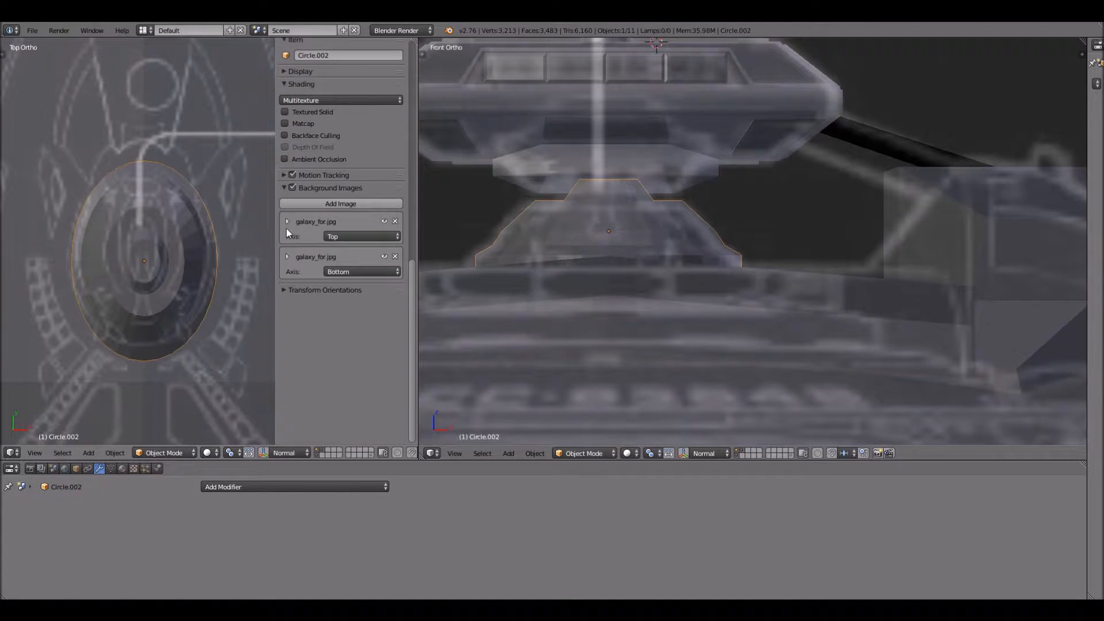
click(287, 257)
drag(336, 372, 343, 373)
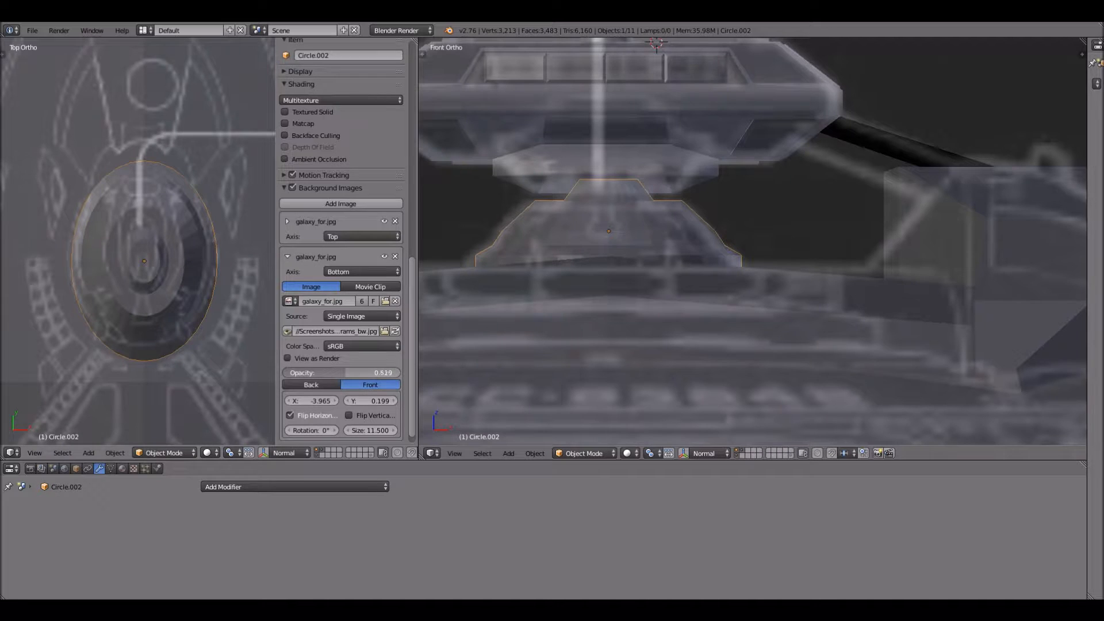
click(287, 257)
click(287, 222)
drag(326, 337, 365, 337)
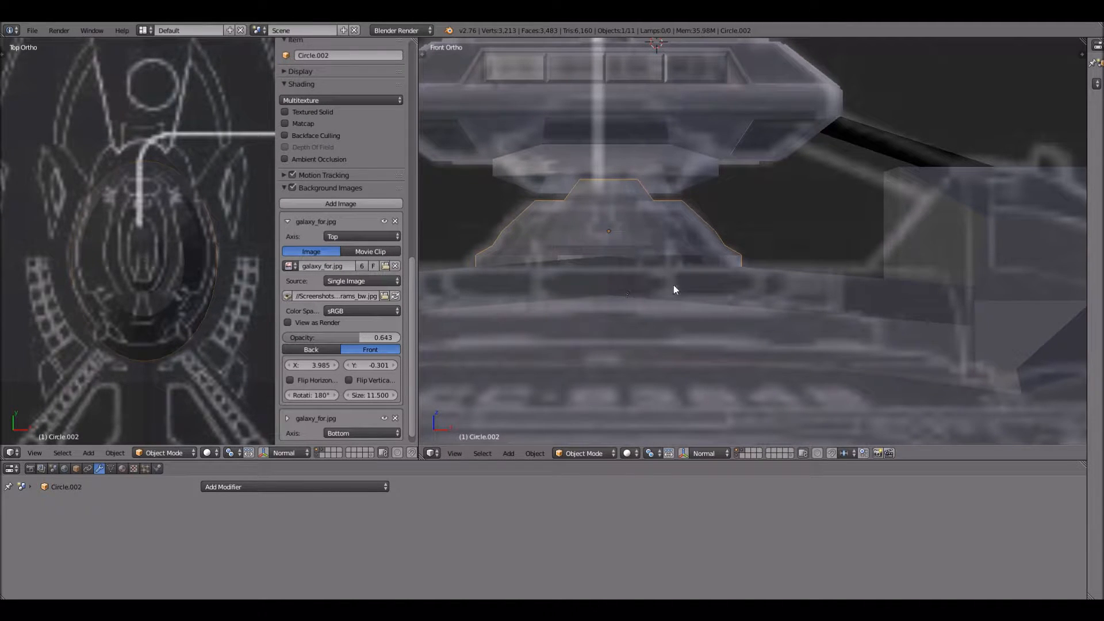
- Try to move the main bridge in the front view
scroll(689, 271, up, 2)
scroll(730, 215, down, 2)
scroll(779, 221, up, 3)
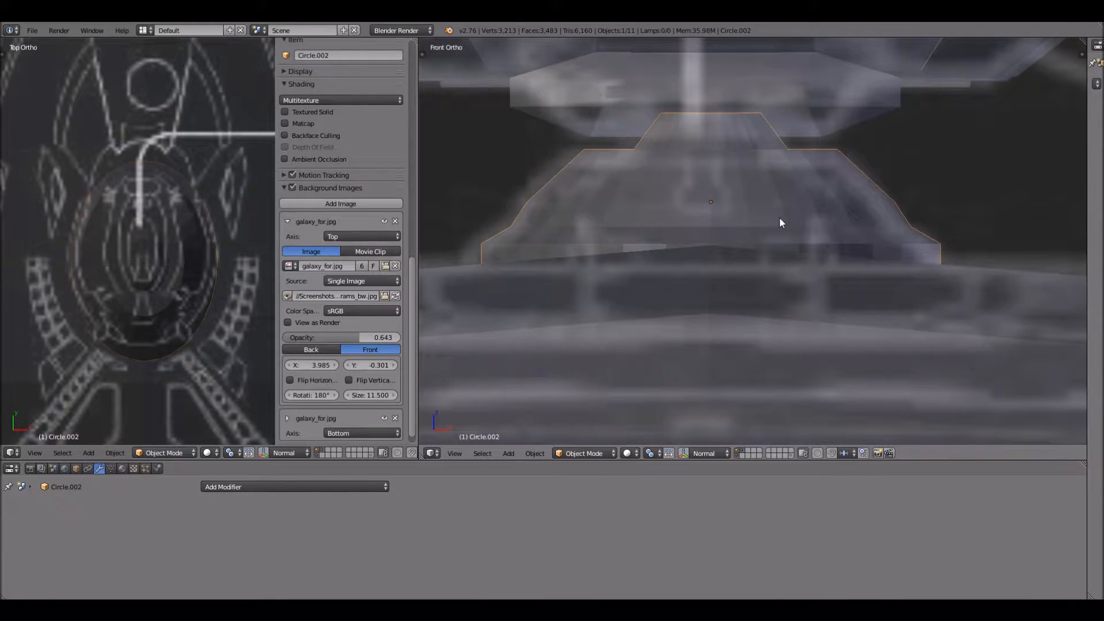
key(g)
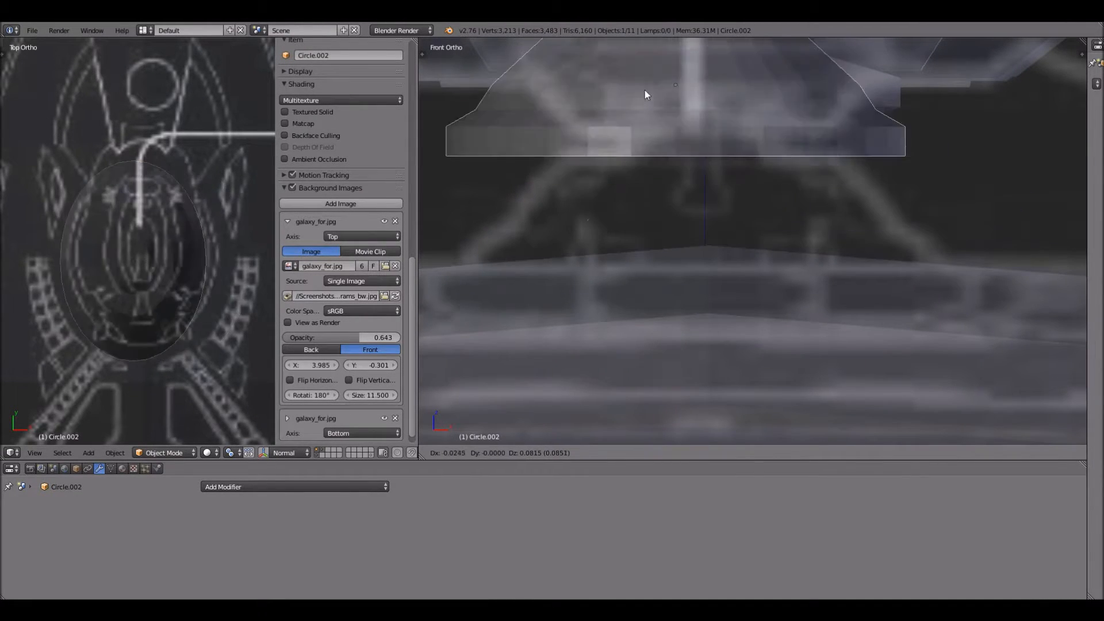
right_click(797, 247)
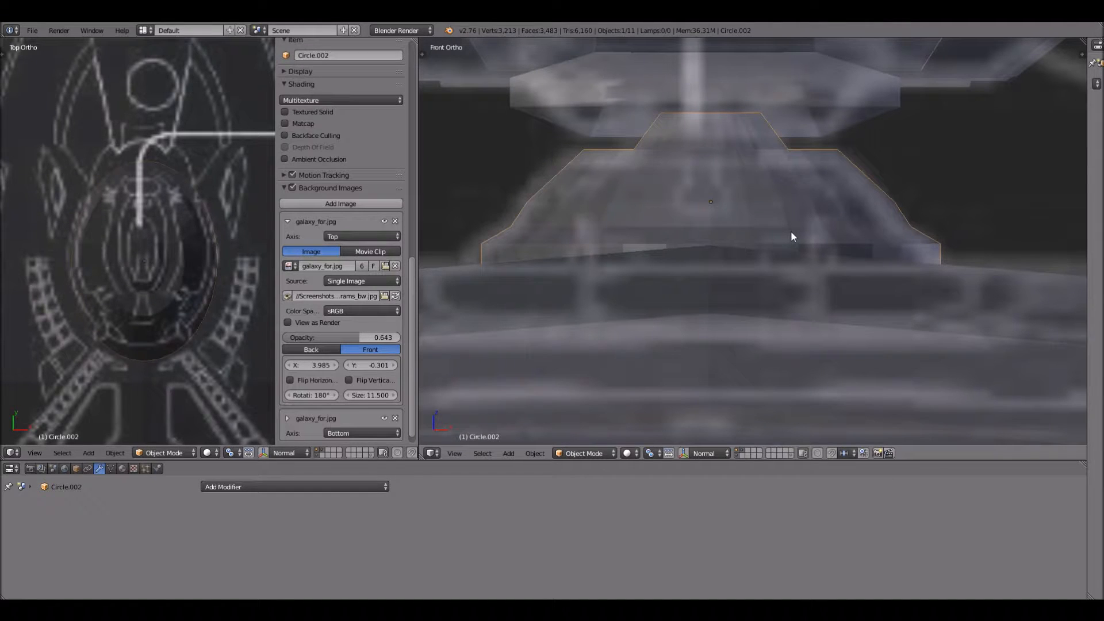
- Move the main bridge to a separate empty layer and display only that layer
key(m)
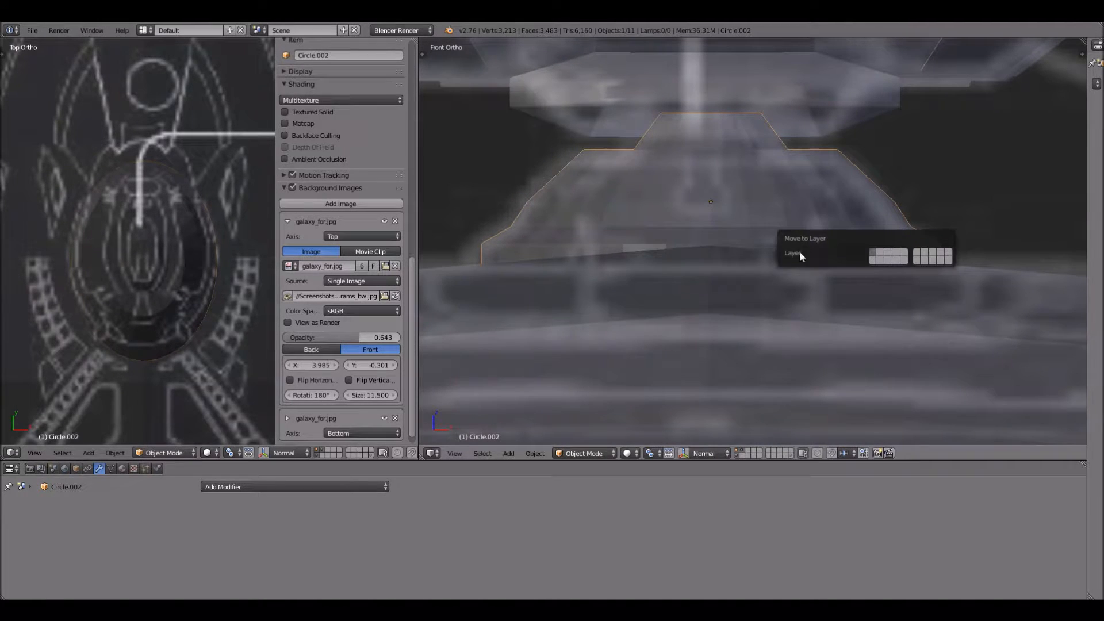
key(m)
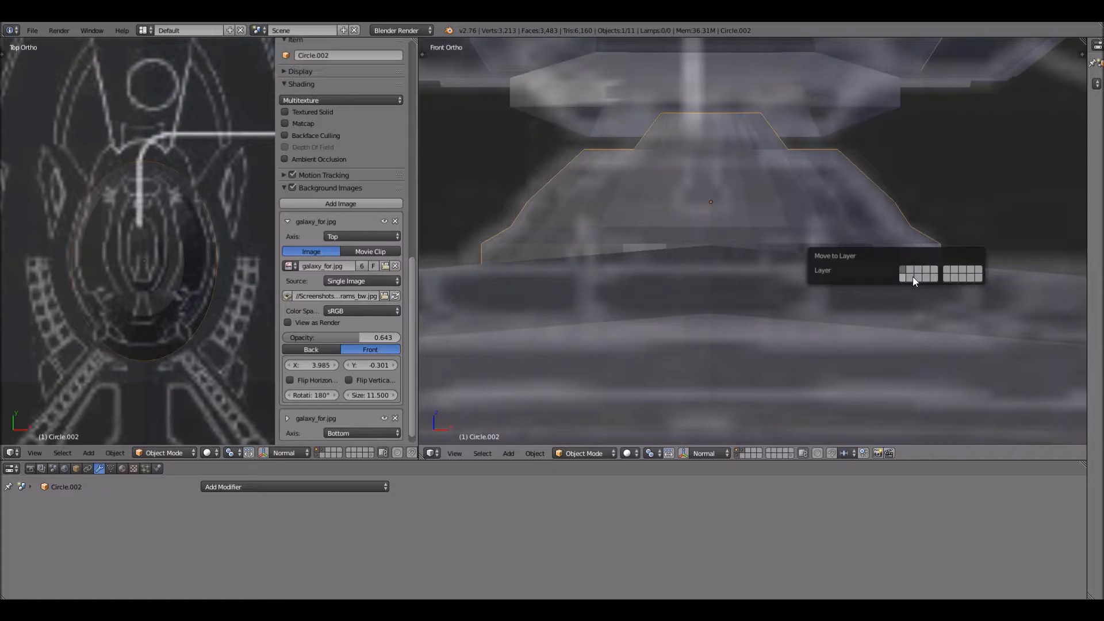
click(933, 192)
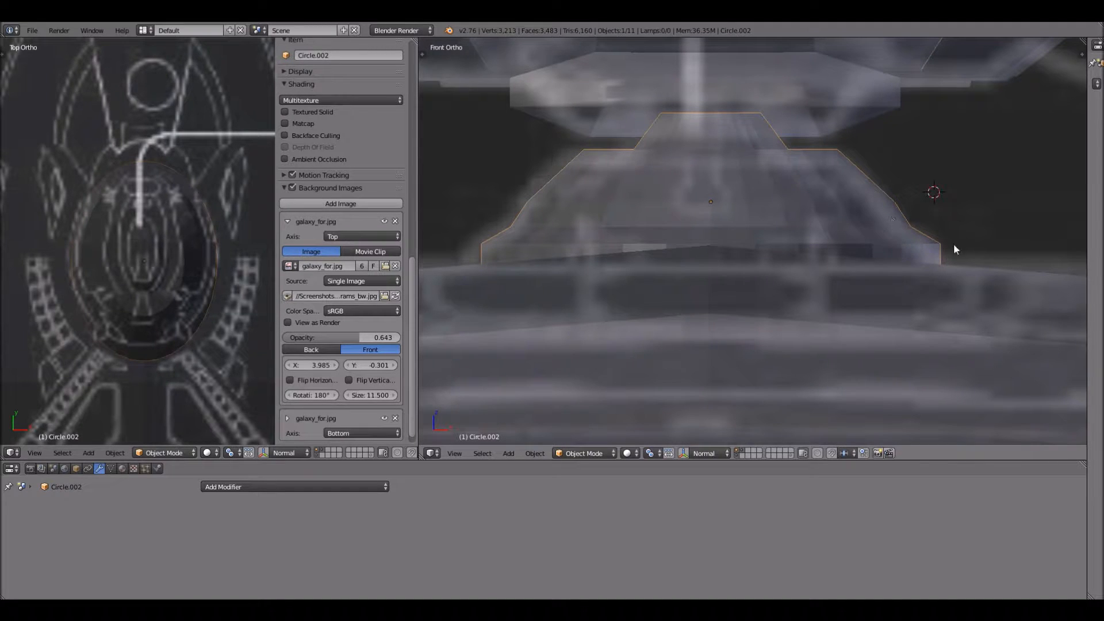
key(m)
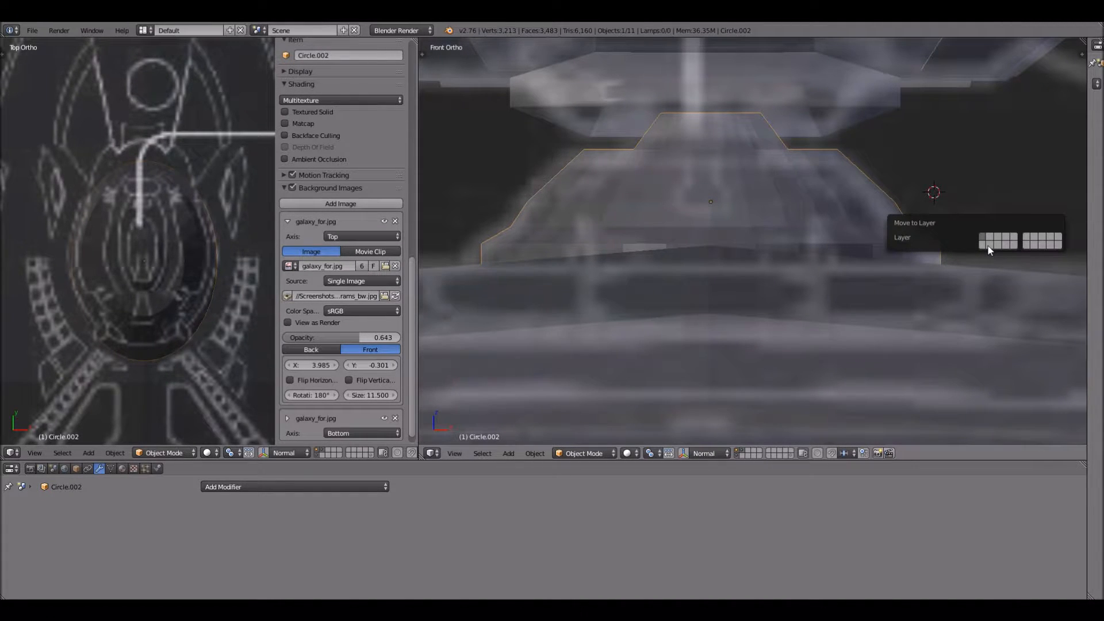
click(988, 246)
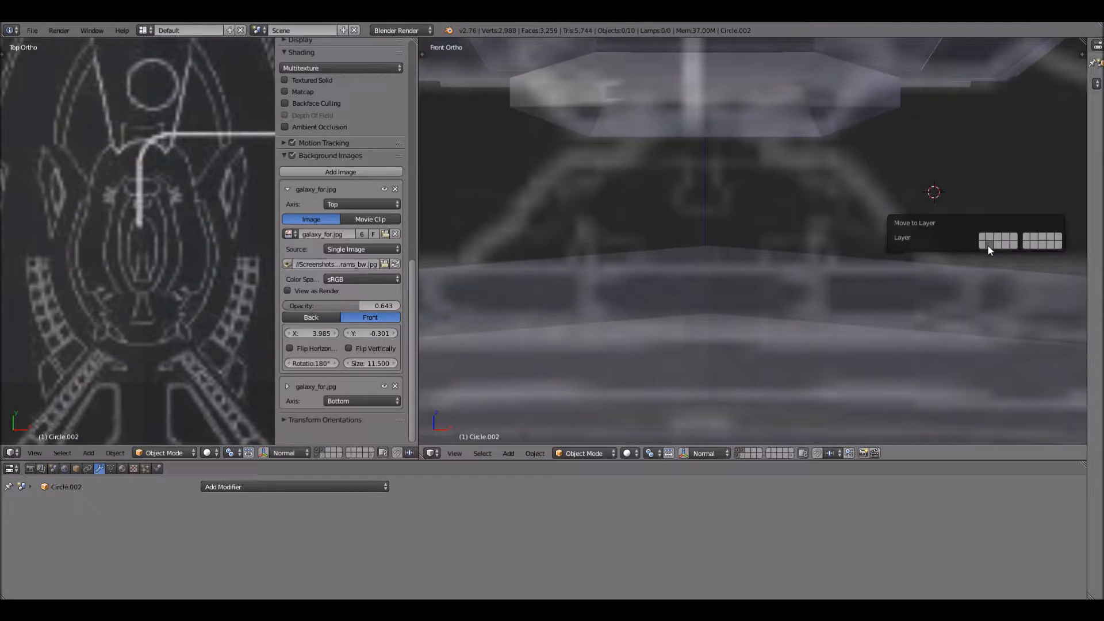
click(320, 454)
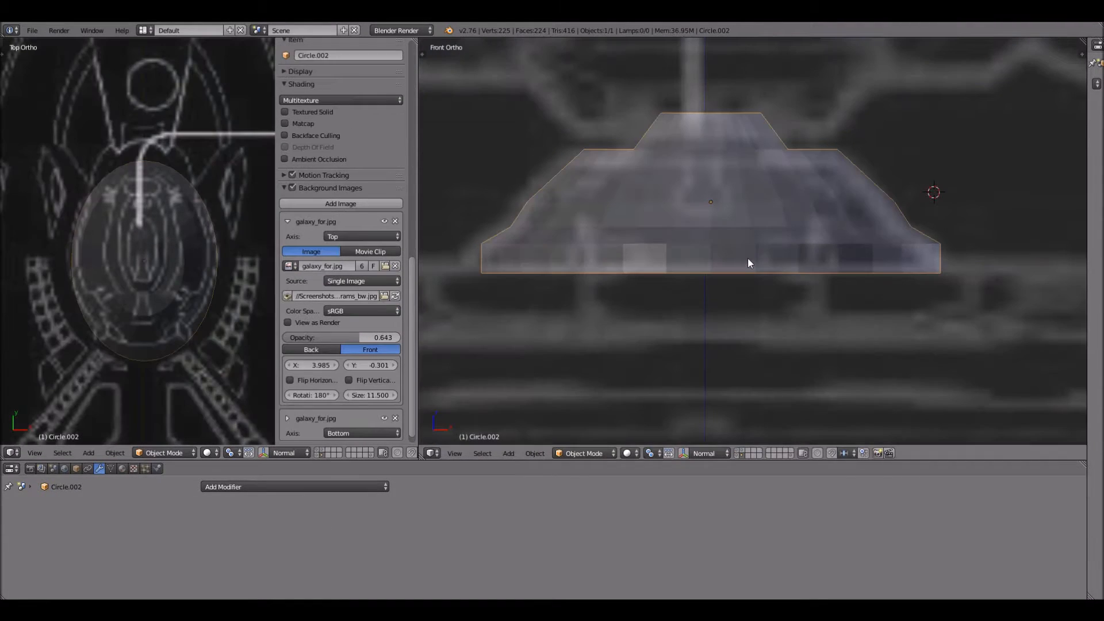
- Compare the isolated bridge's position and outline with the blueprint in the front and top views
key(g)
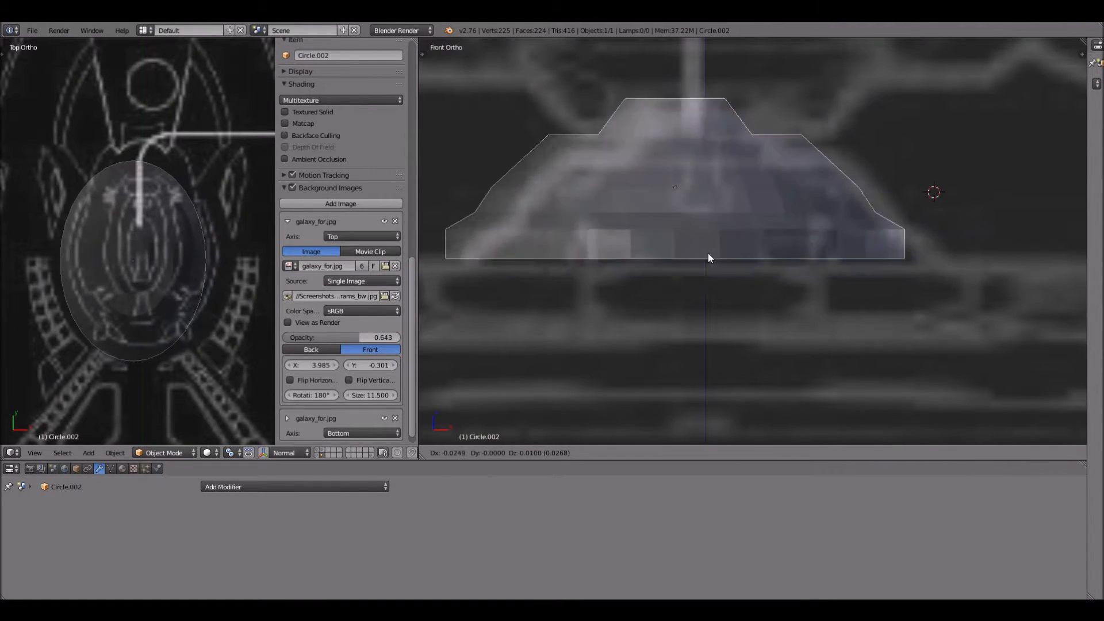
click(643, 243)
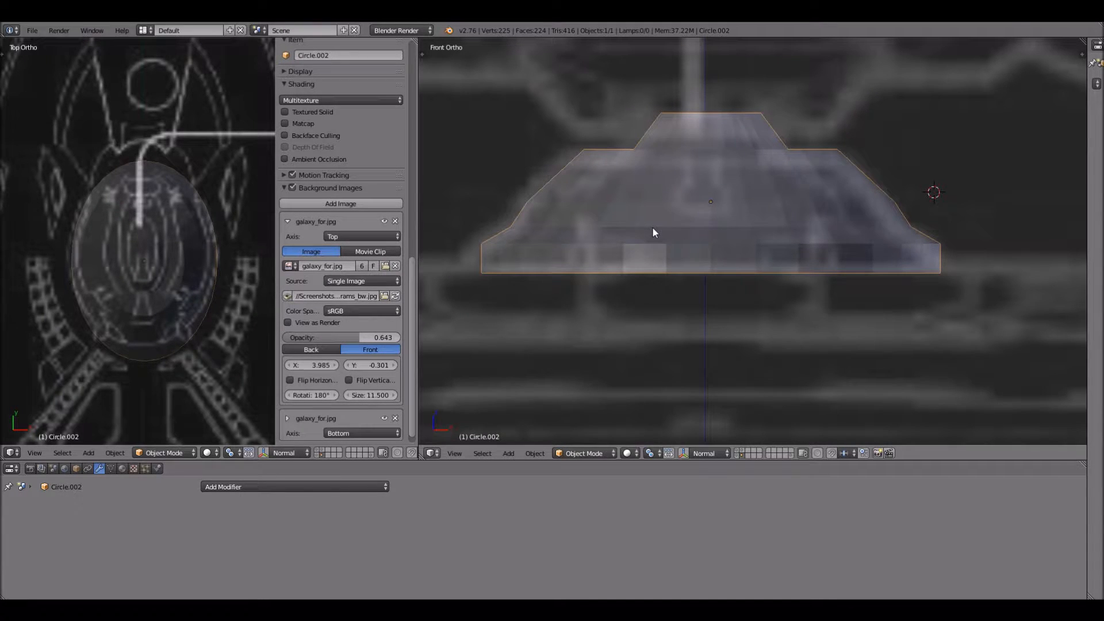
scroll(182, 305, up, 2)
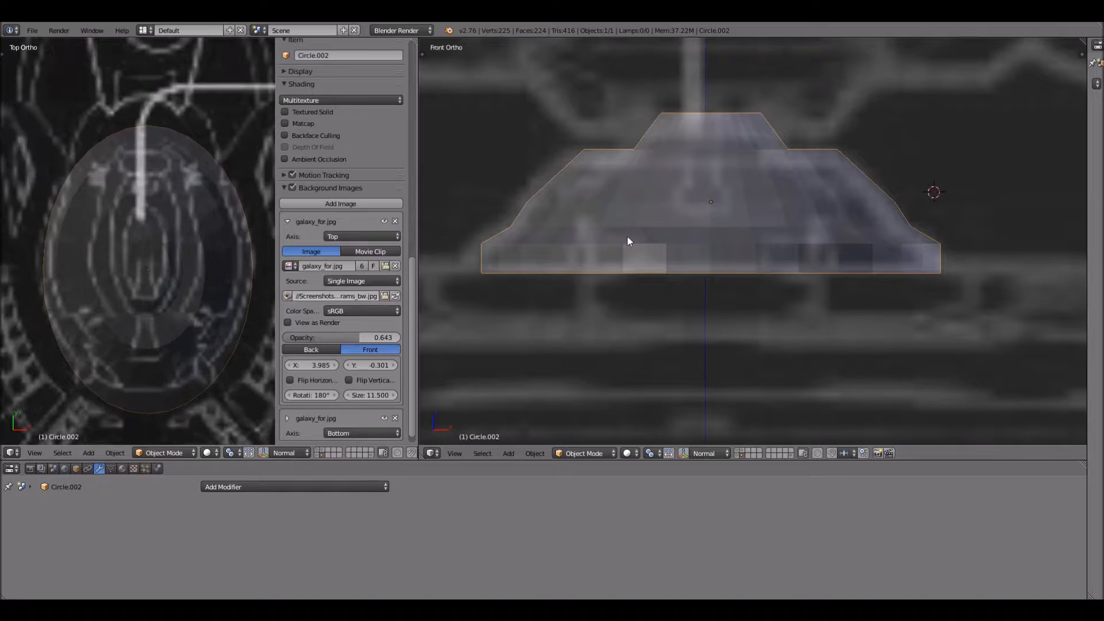
scroll(147, 152, down, 2)
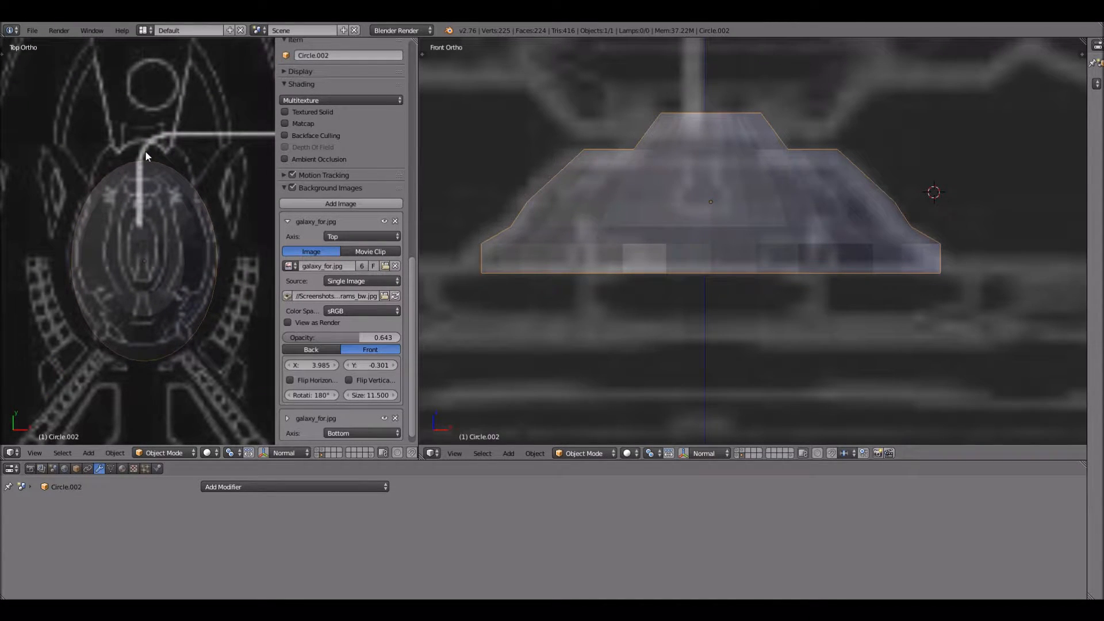
scroll(184, 200, down, 1)
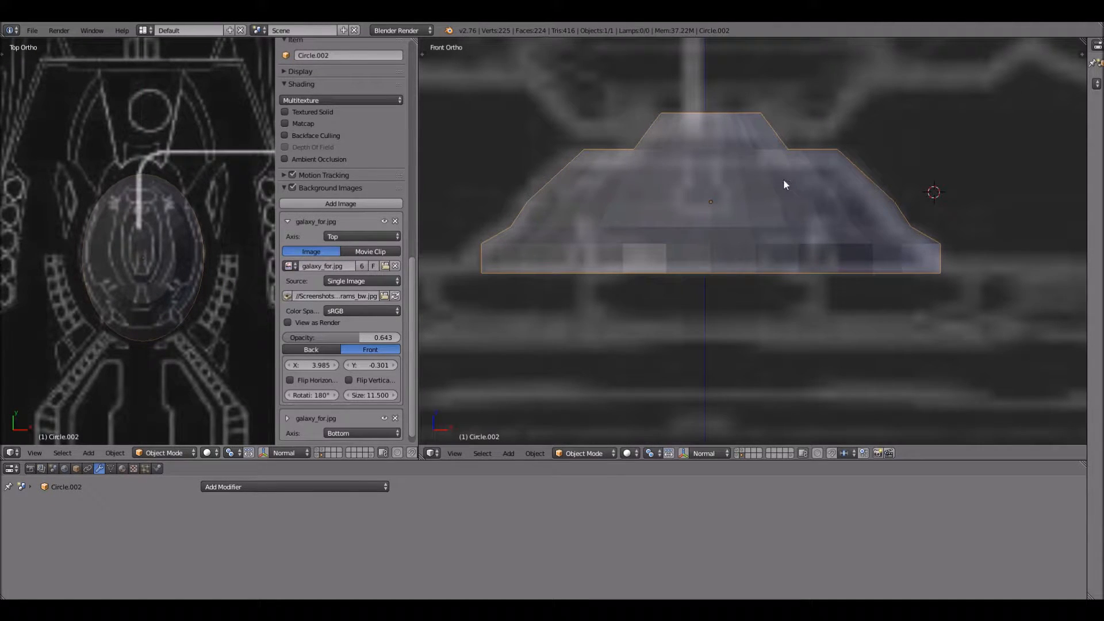
- Put the main bridge into Edit Mode
click(613, 453)
click(608, 436)
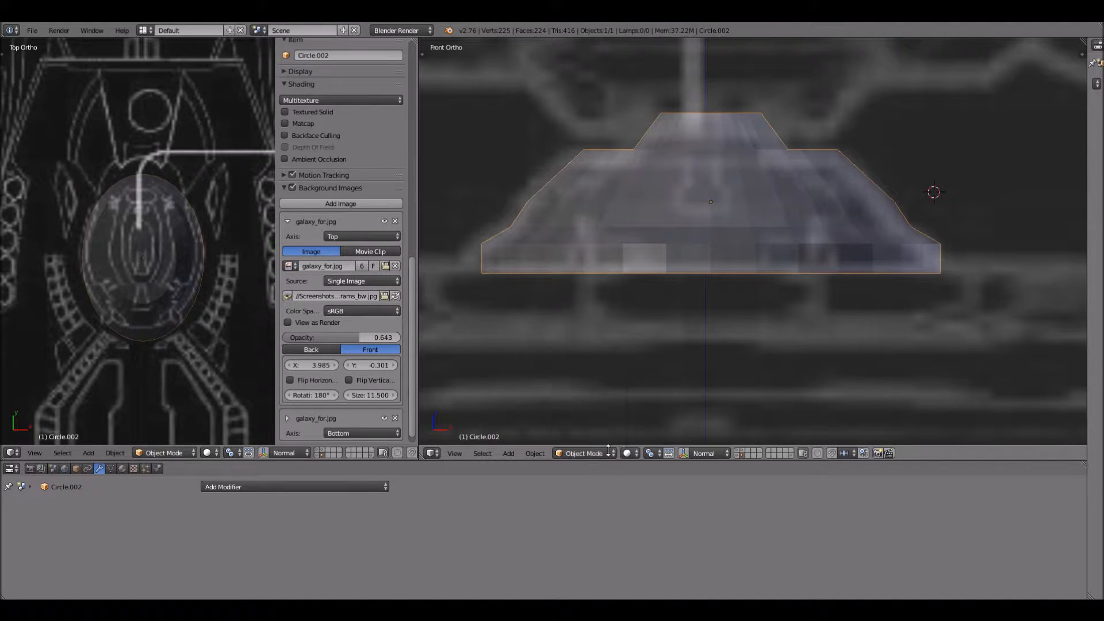
click(609, 453)
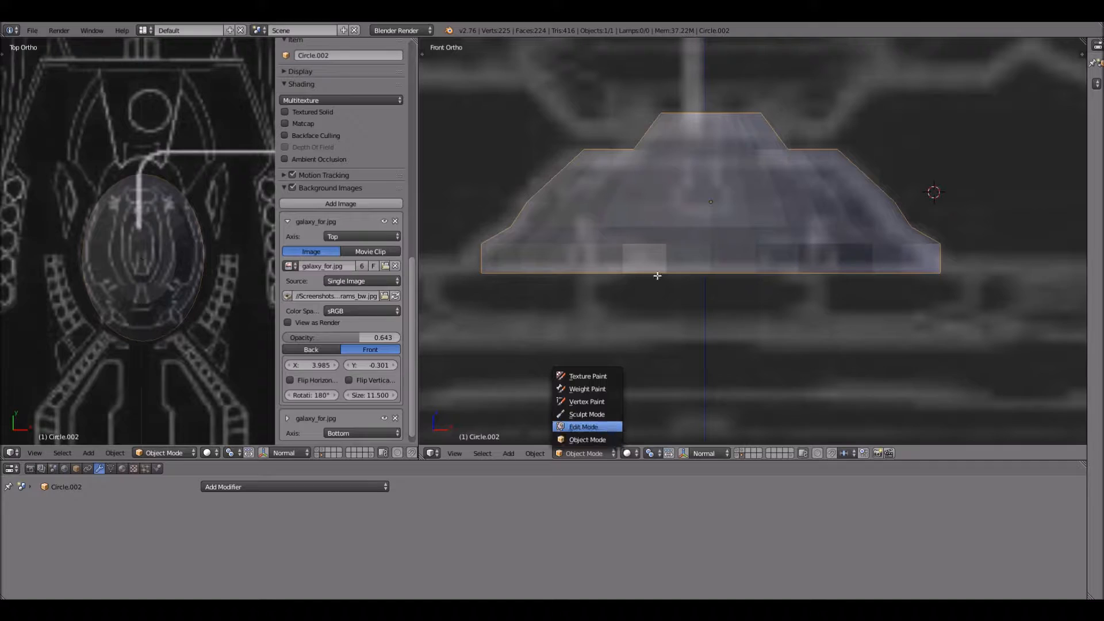
key(Return)
- Allow selection through the mesh and delete all vertices of the bridge's left half, as seen from the front
key(b)
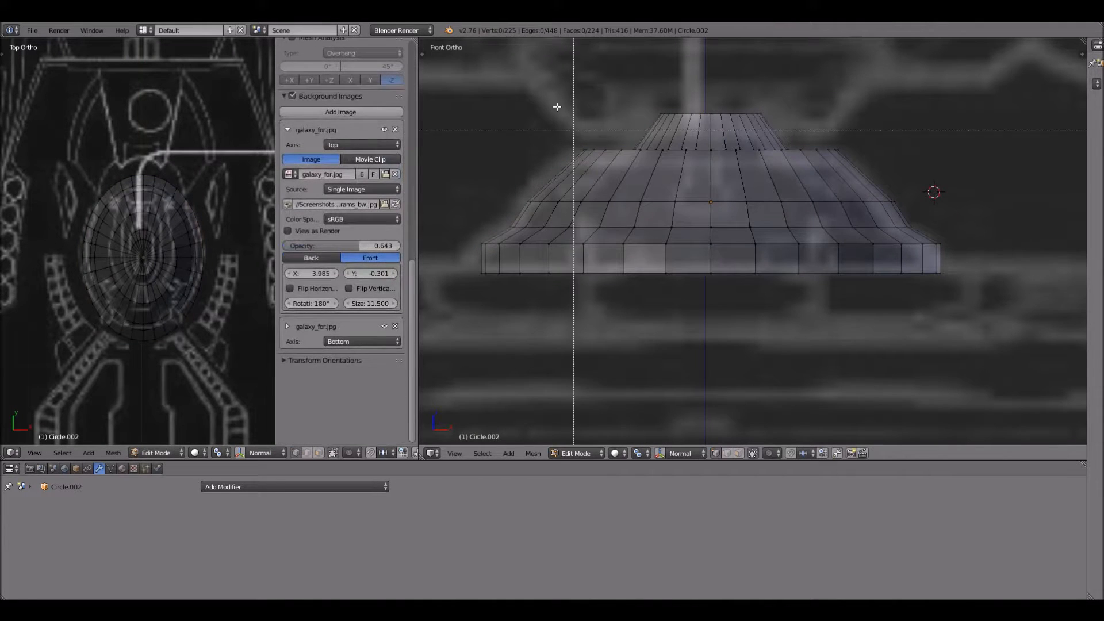
drag(493, 86, 705, 319)
scroll(345, 259, up, 1)
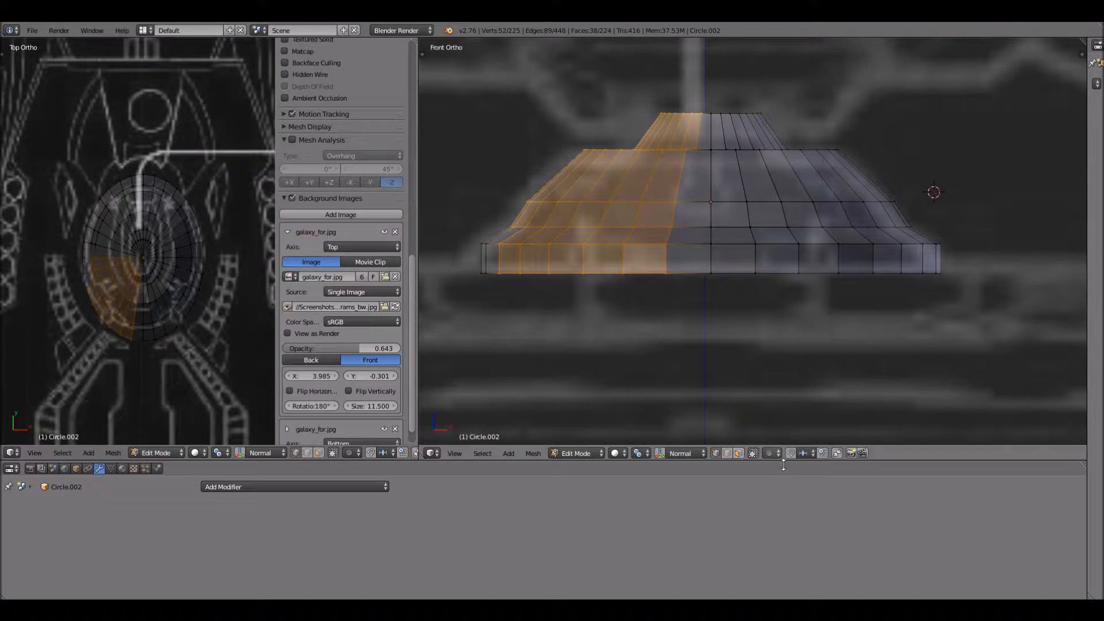
click(754, 455)
key(b)
drag(458, 65, 702, 321)
key(x)
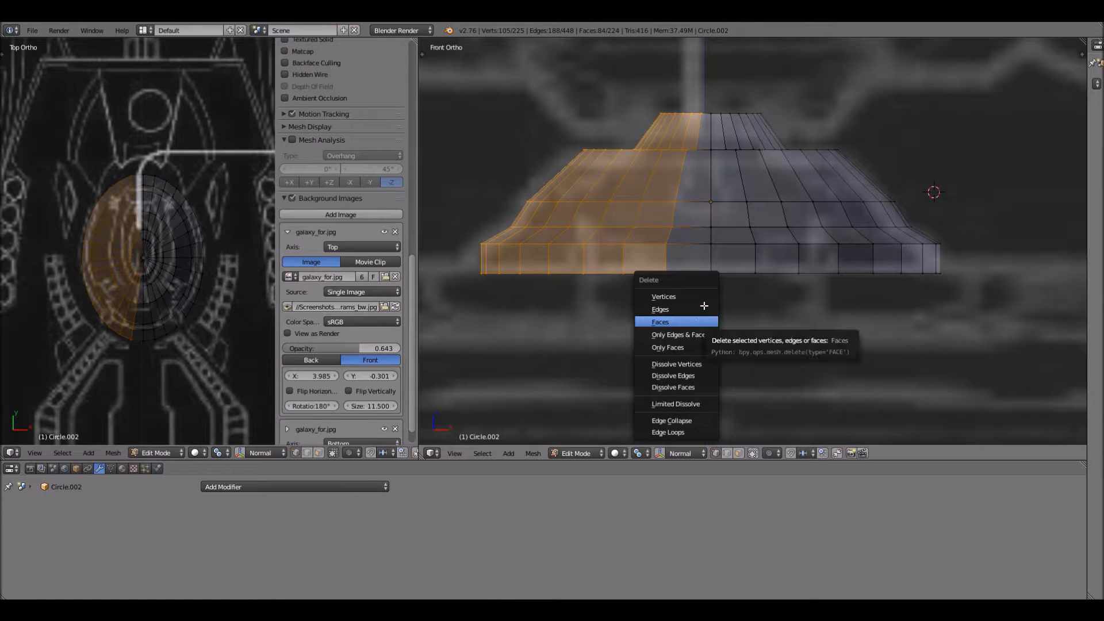
click(704, 299)
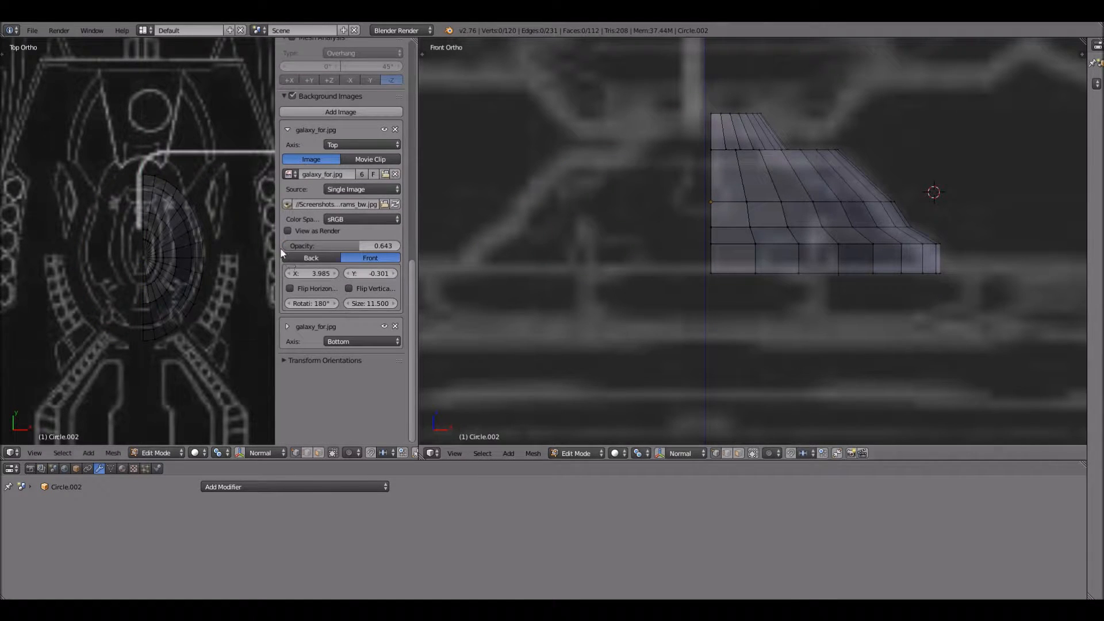
- Add a Mirror modifier on the X axis to the half bridge and enable Clipping
click(215, 486)
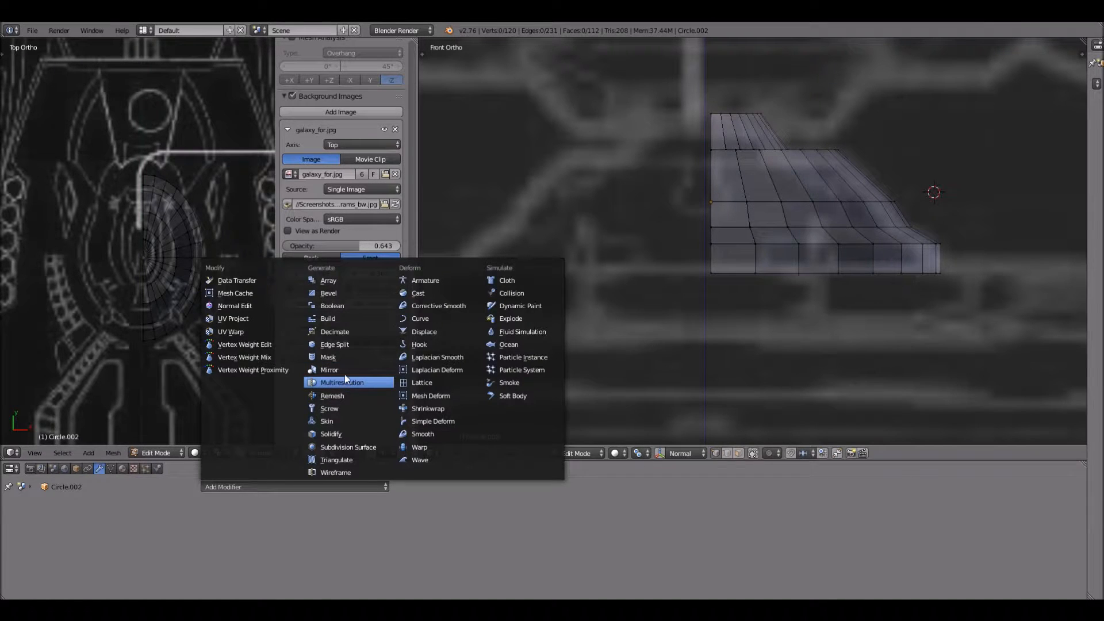
click(343, 370)
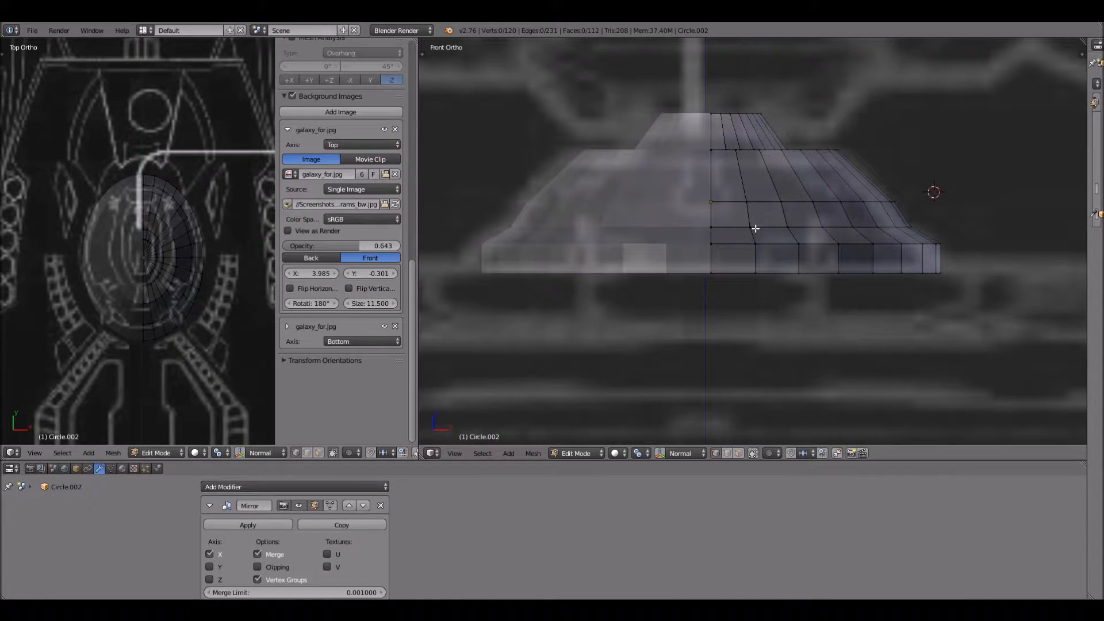
click(259, 565)
- Try to move the entire half-bridge mesh with the Mirror modifier's Clipping turned off
key(a)
scroll(342, 230, up, 5)
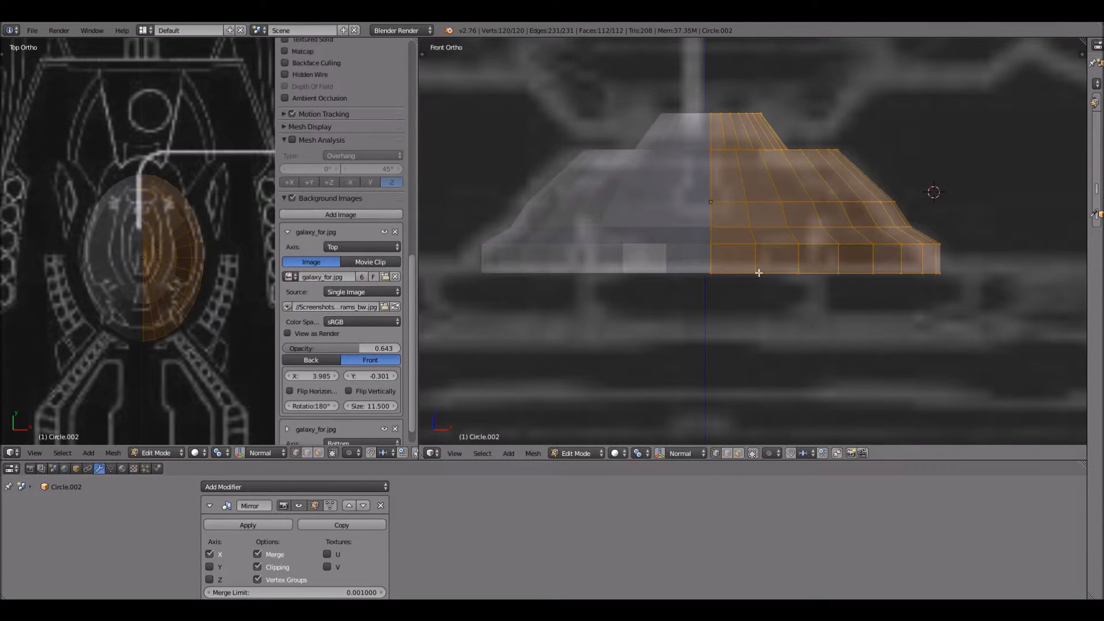
click(257, 567)
key(g)
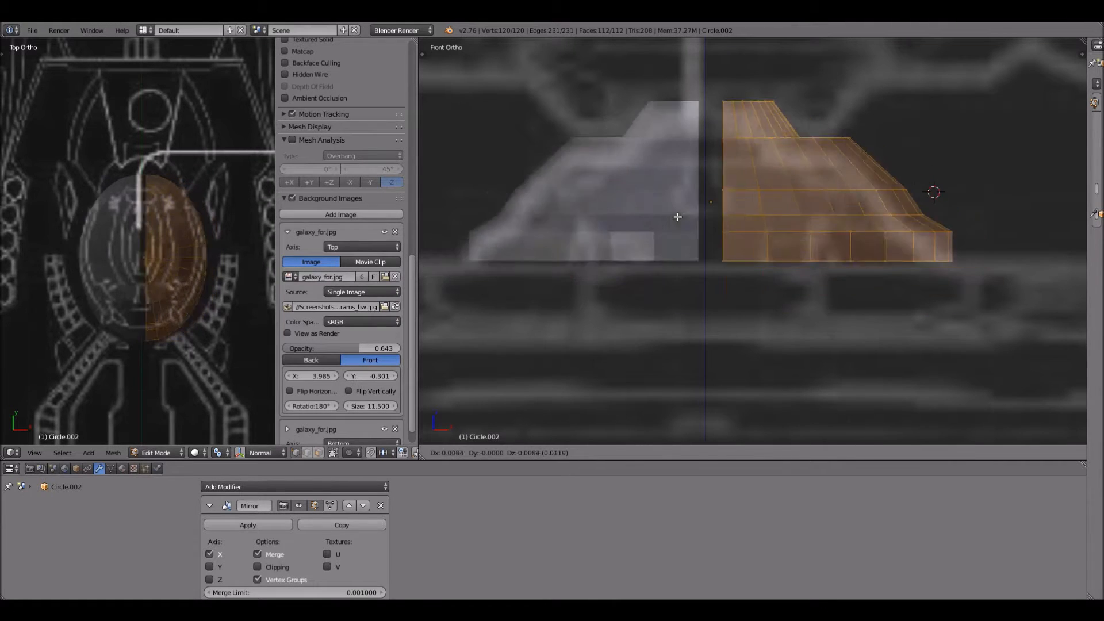
key(Escape)
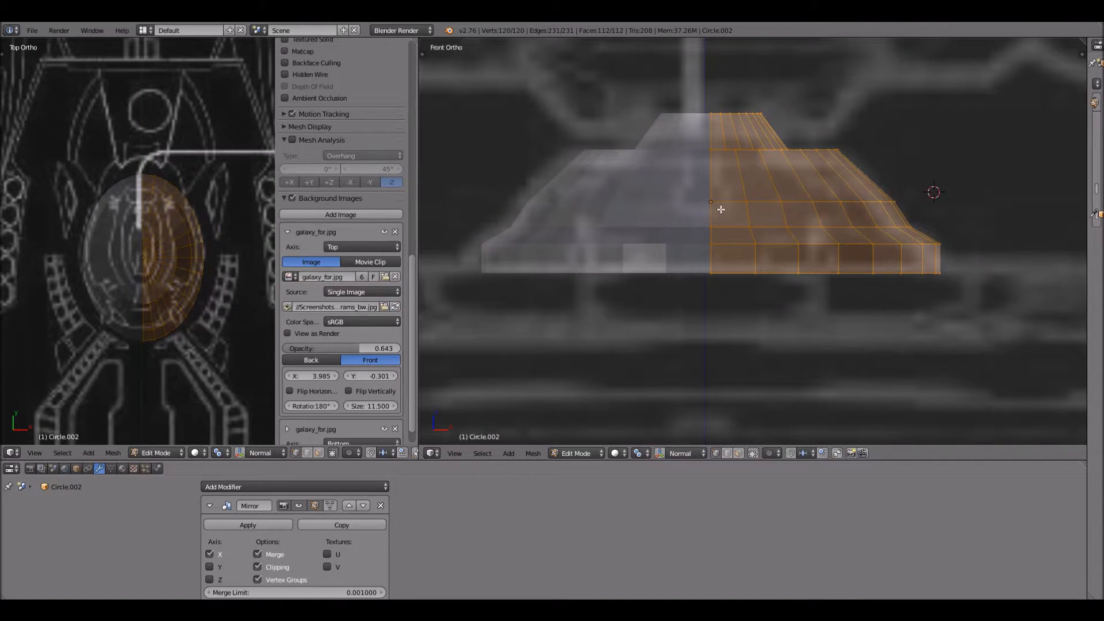
- Try to move the entire half-bridge mesh with the Mirror modifier's Clipping enabled
key(g)
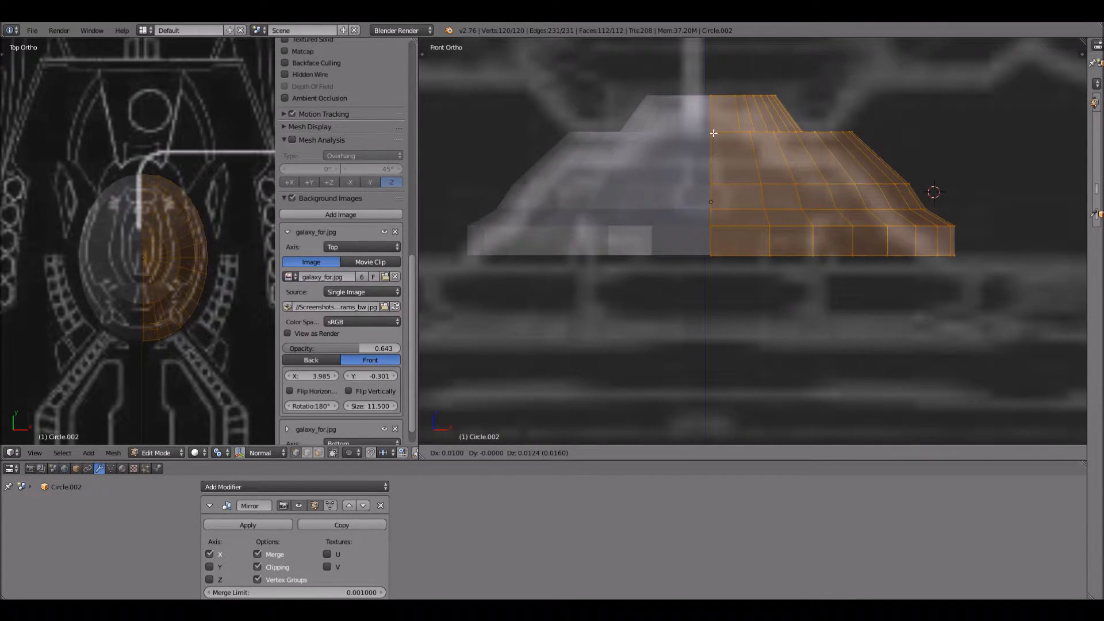
key(Escape)
key(g)
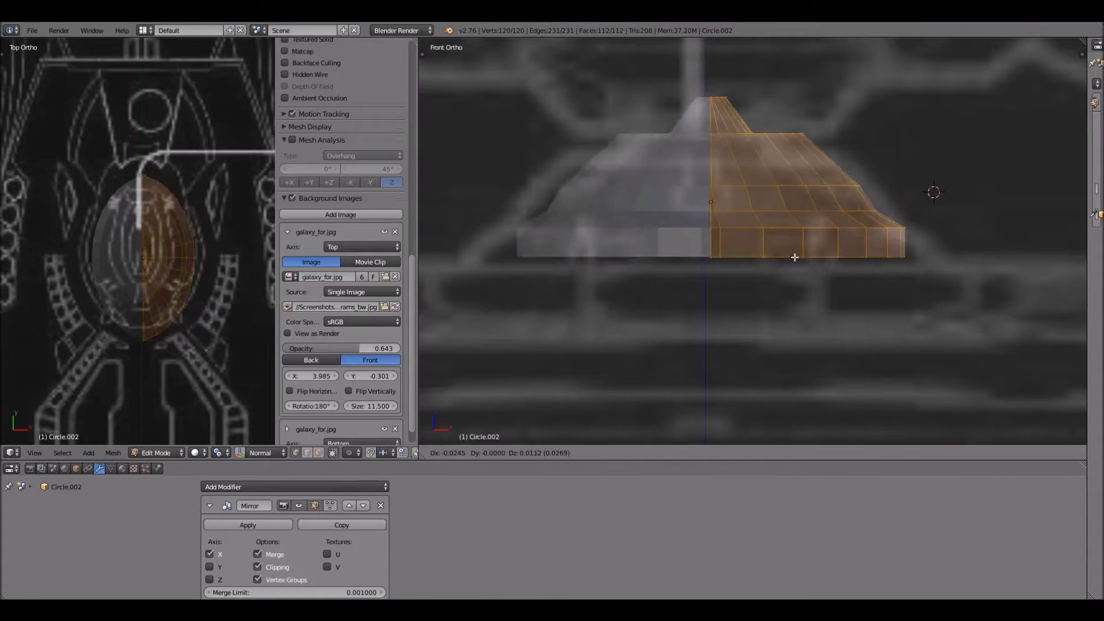
click(729, 247)
scroll(729, 248, up, 2)
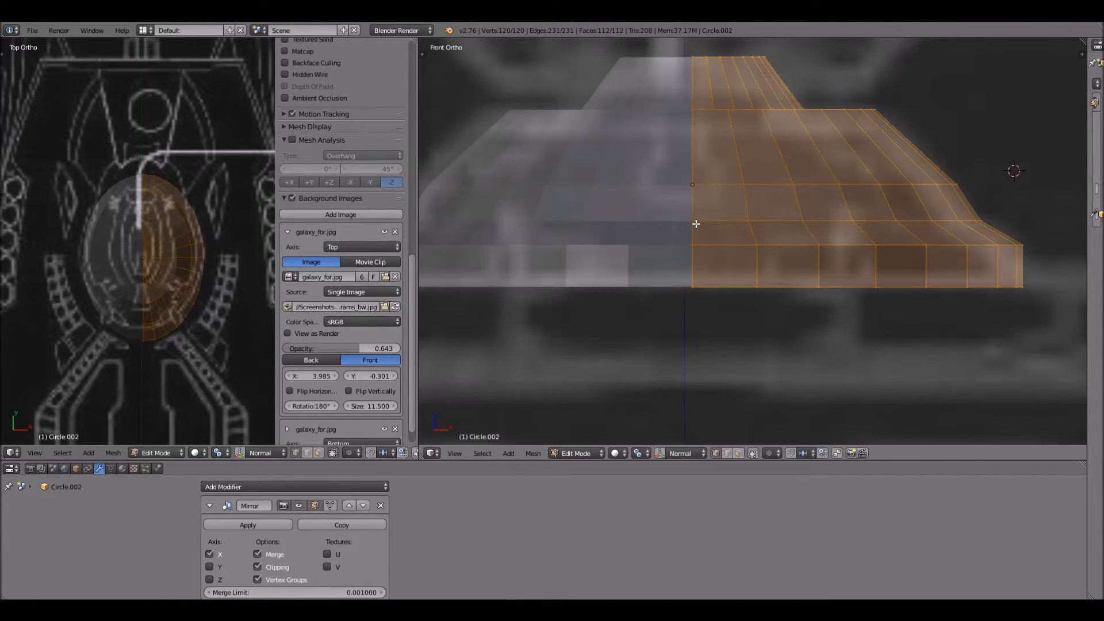
scroll(729, 247, up, 1)
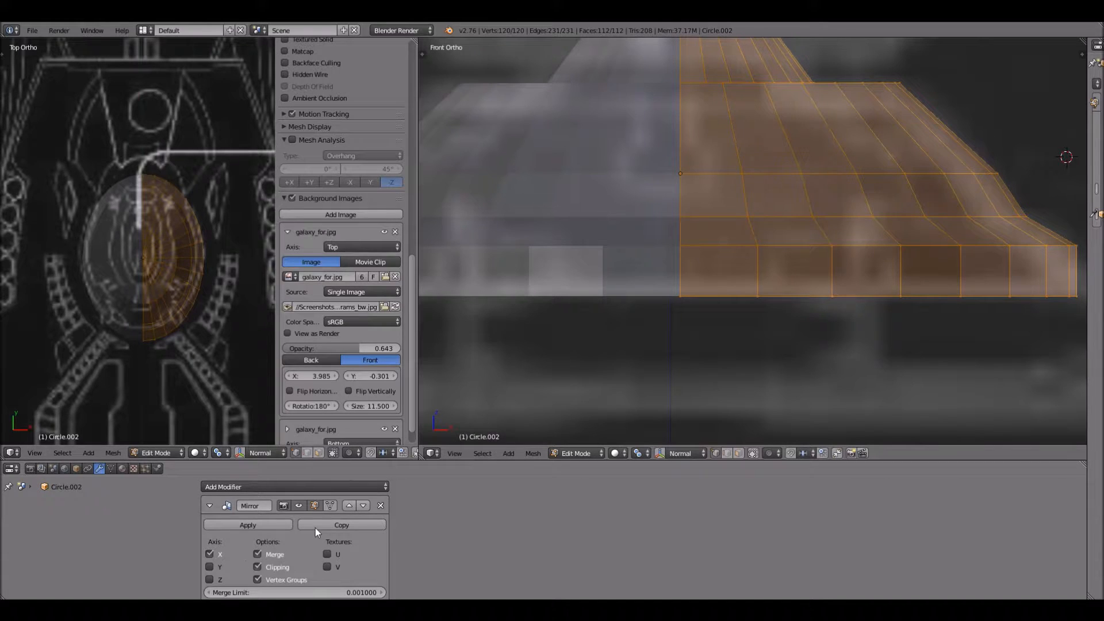
- Enable the Mirror modifier's edit cage display so the mirrored half of the bridge also shows the editing cage
click(332, 506)
click(331, 506)
click(332, 506)
click(331, 506)
click(331, 506)
scroll(754, 136, down, 2)
scroll(757, 108, down, 1)
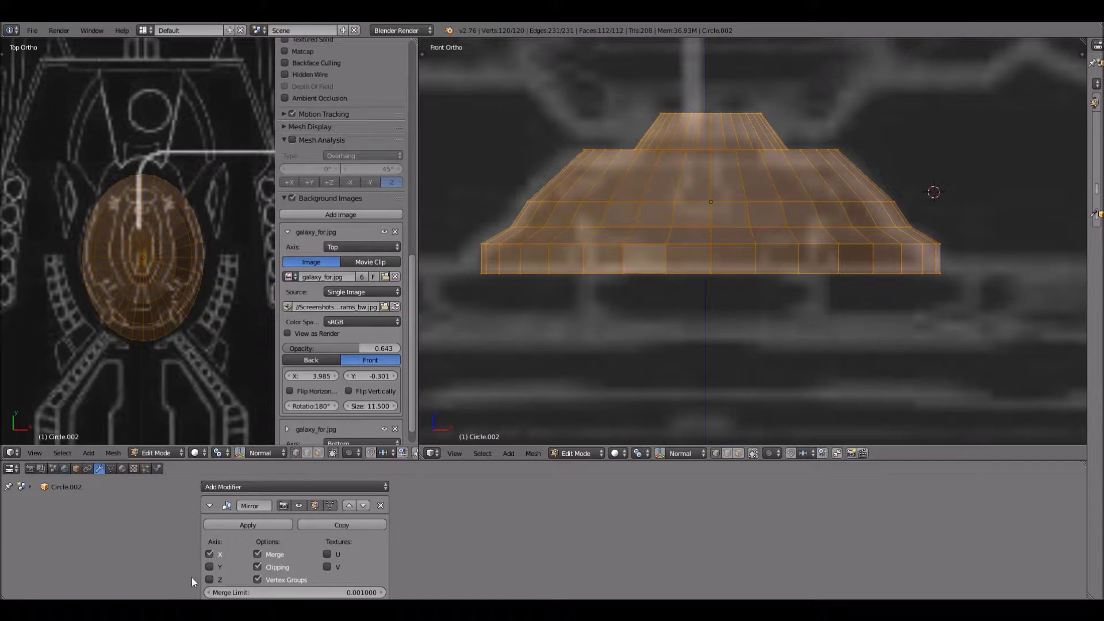
- Switch the Mirror modifier's Edit Mode display off and back on, keeping the edit cage display enabled
click(315, 505)
click(314, 506)
click(314, 505)
click(313, 505)
click(315, 506)
click(316, 507)
click(329, 506)
- Delete all bridge vertices above the lowest ring, keeping only the base outline
key(a)
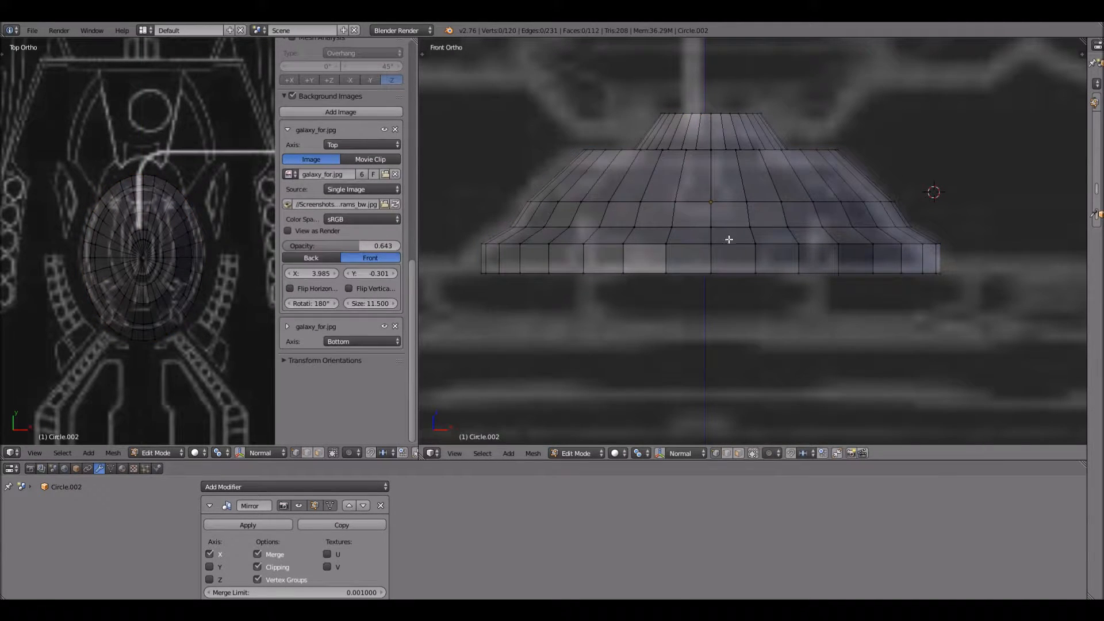
scroll(727, 250, down, 2)
scroll(173, 289, up, 4)
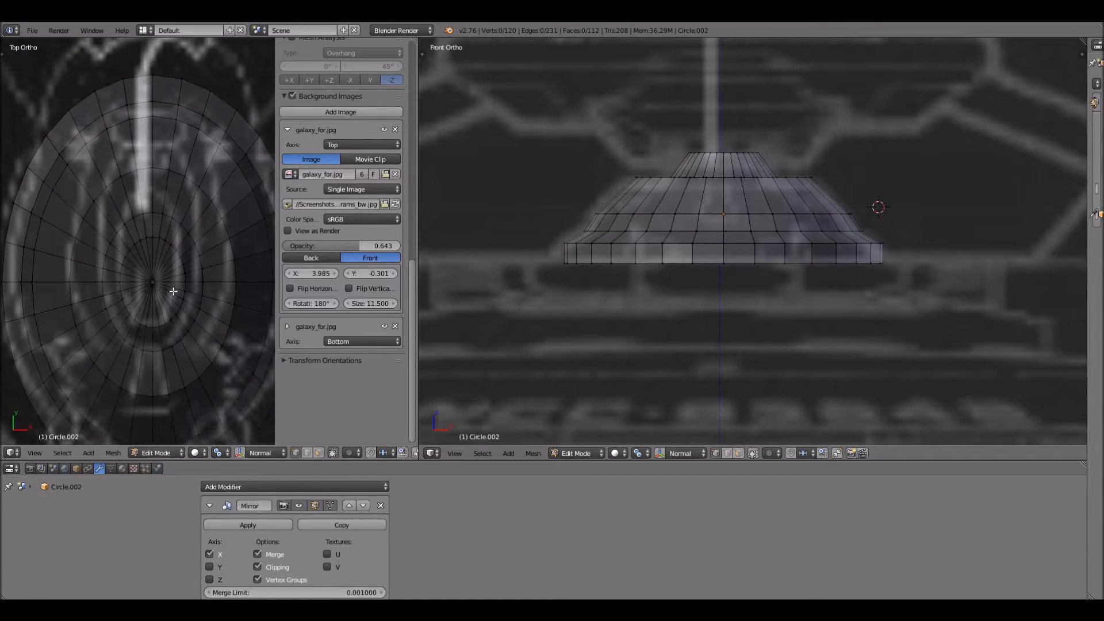
scroll(173, 290, down, 2)
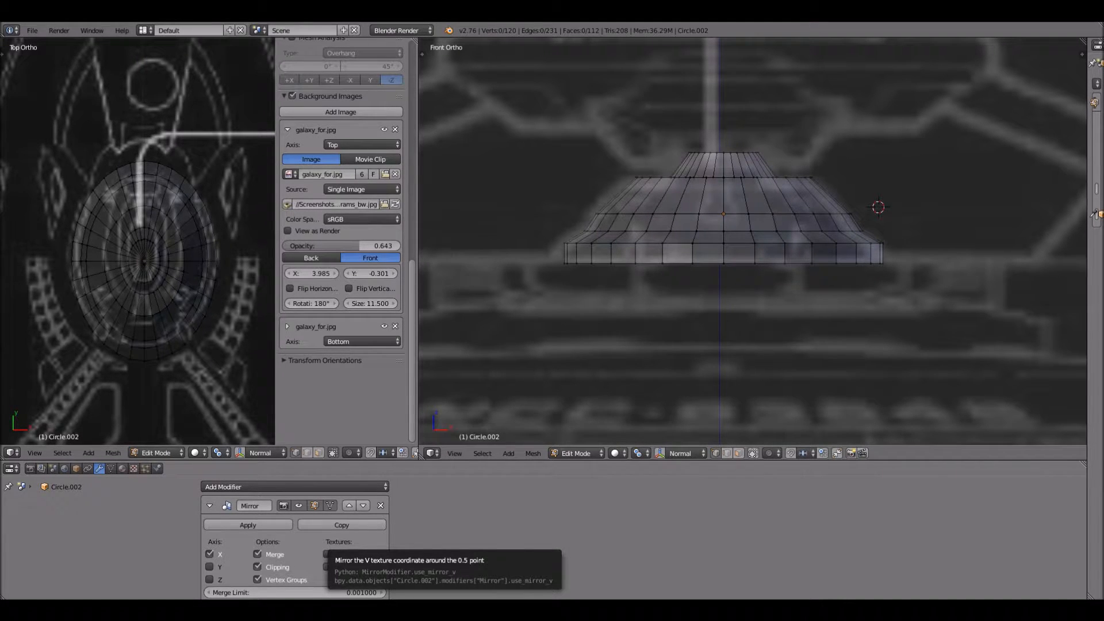
scroll(166, 311, up, 3)
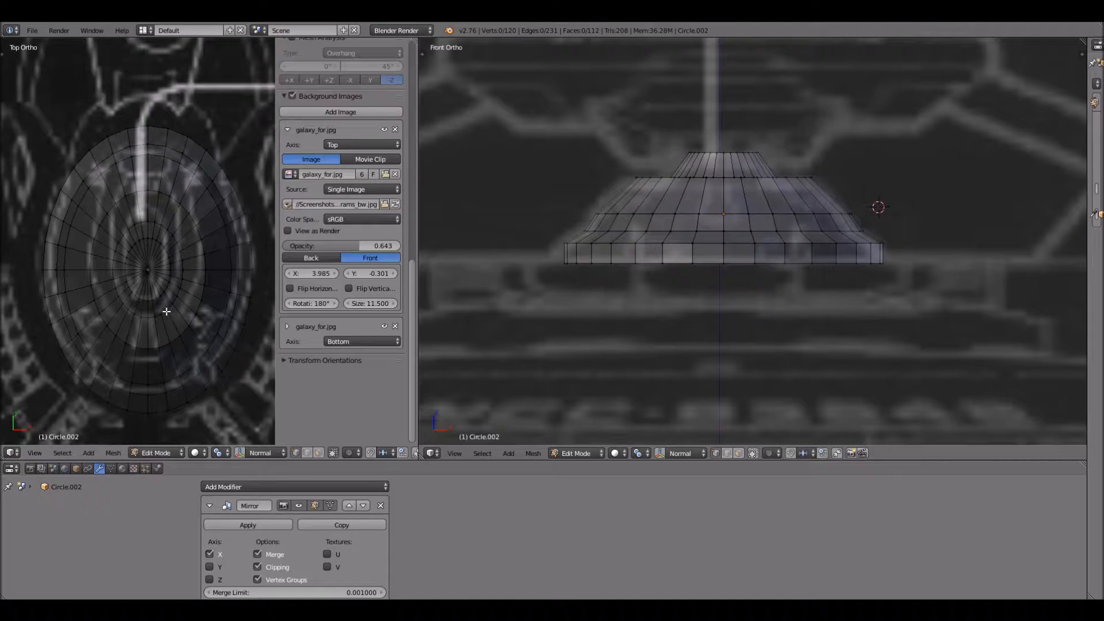
key(b)
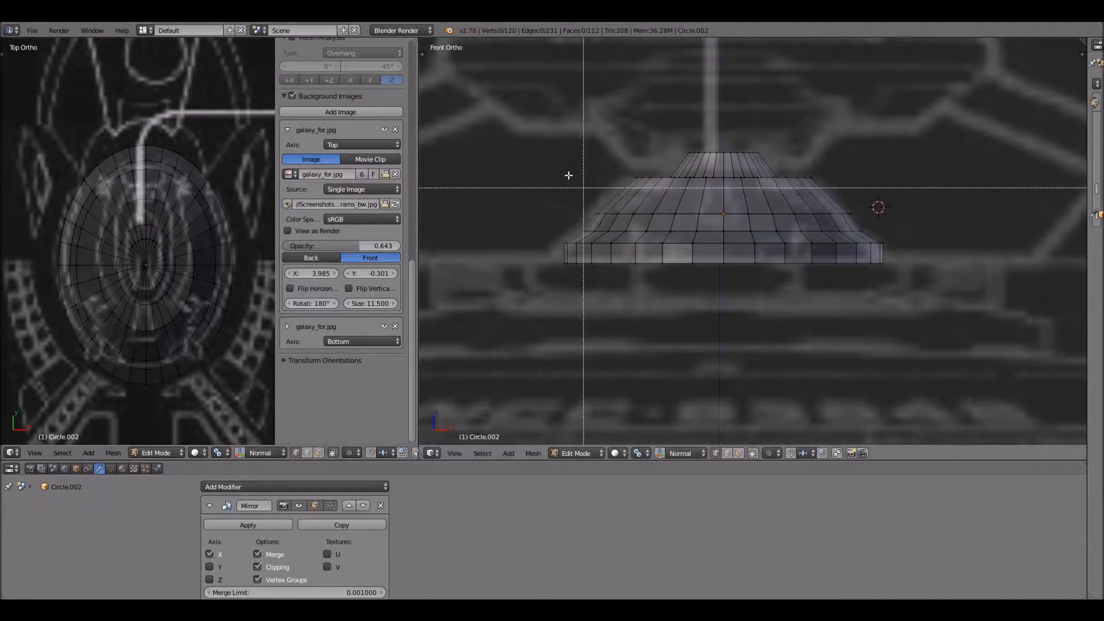
drag(491, 91, 915, 245)
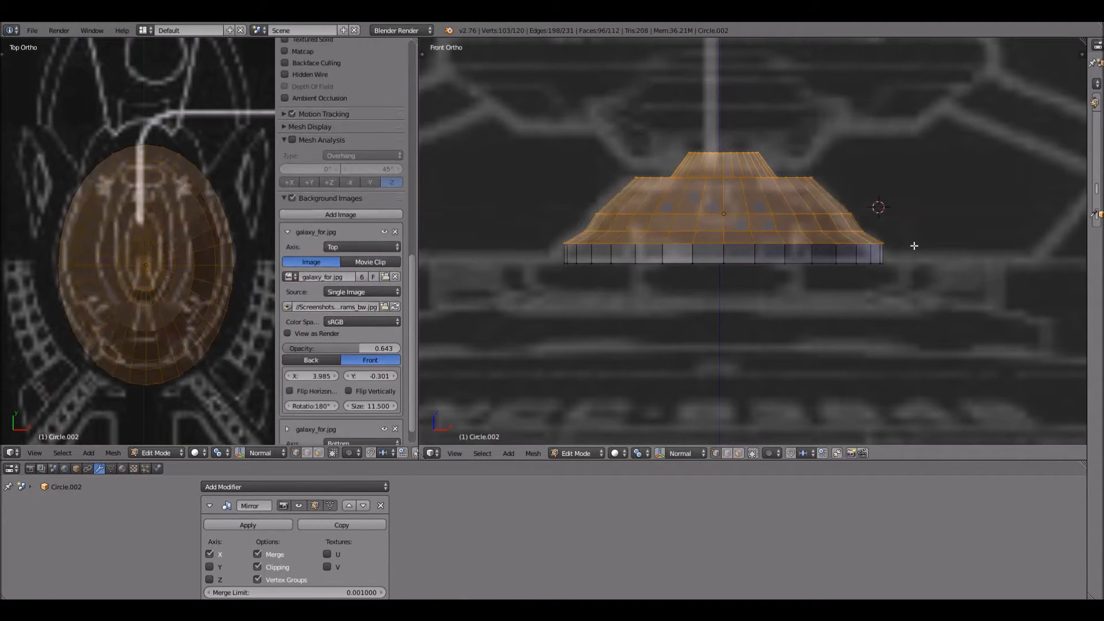
key(x)
click(915, 245)
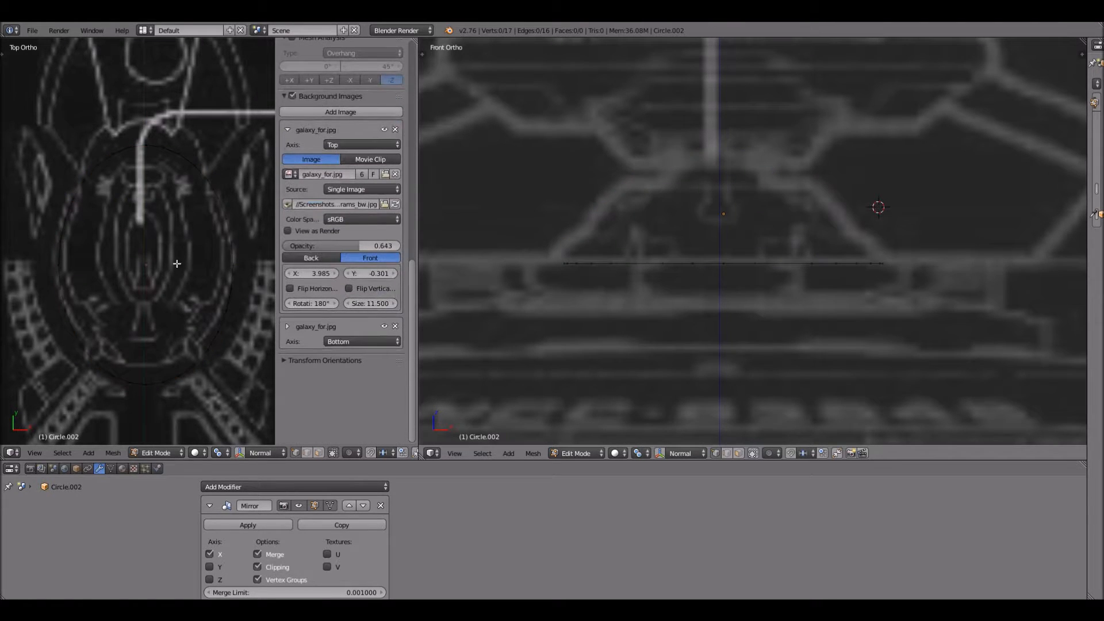
- Move the entire base outline about 0.027 along Y to fit the bridge in the top blueprint
key(a)
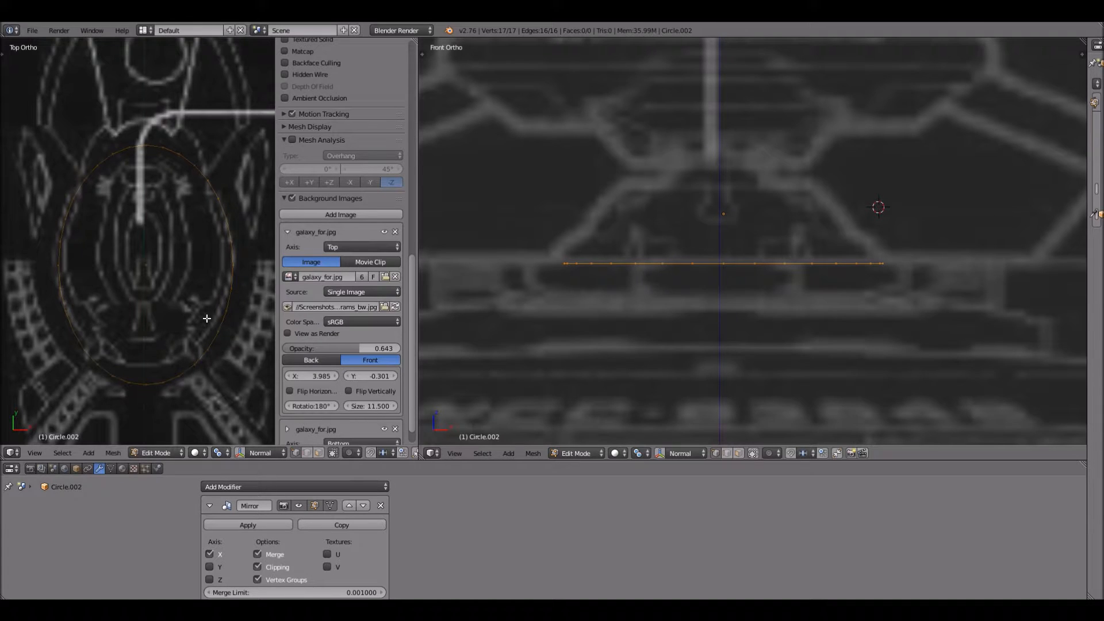
shift+scroll(201, 318, down, 2)
ctrl+scroll(196, 298, down, 1)
scroll(187, 326, down, 1)
key(g)
key(y)
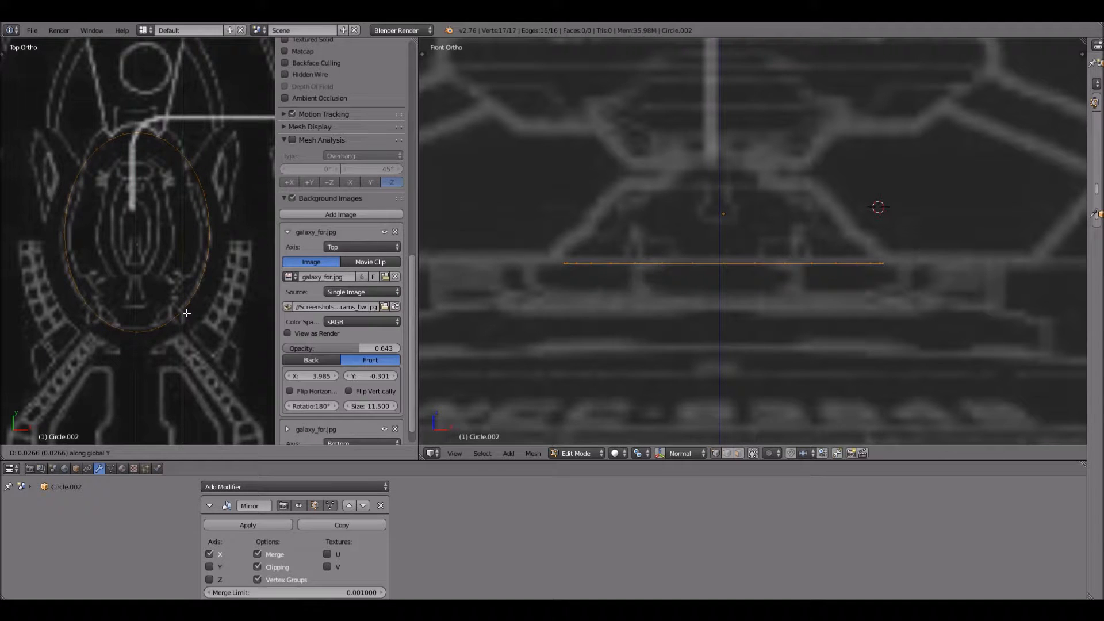
click(186, 314)
shift+middle_drag(184, 280, 172, 310)
scroll(173, 311, up, 1)
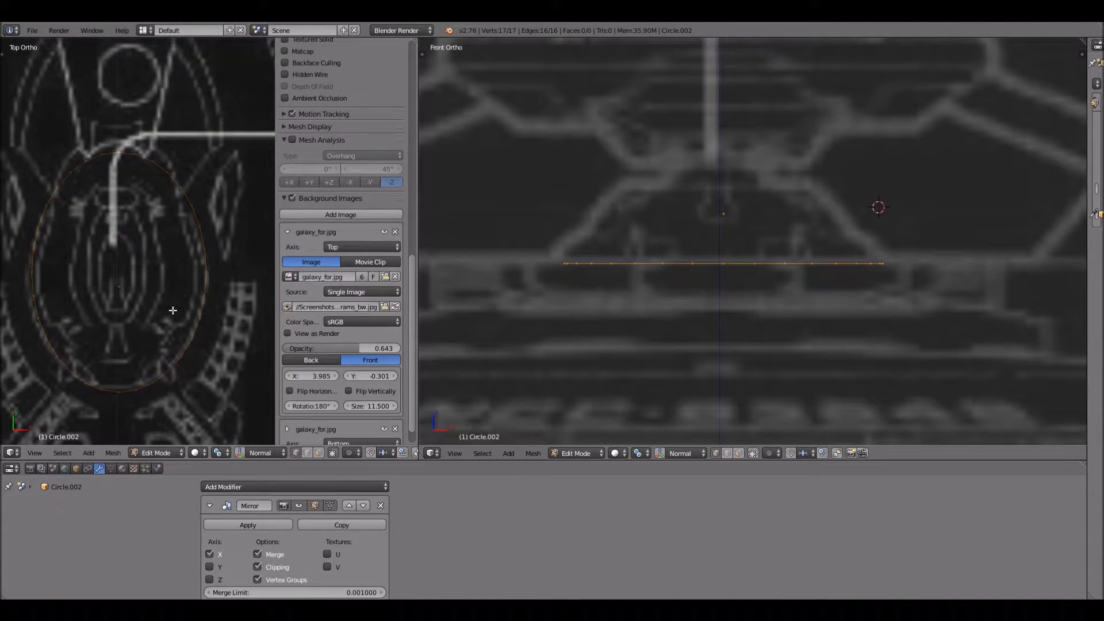
scroll(172, 311, down, 1)
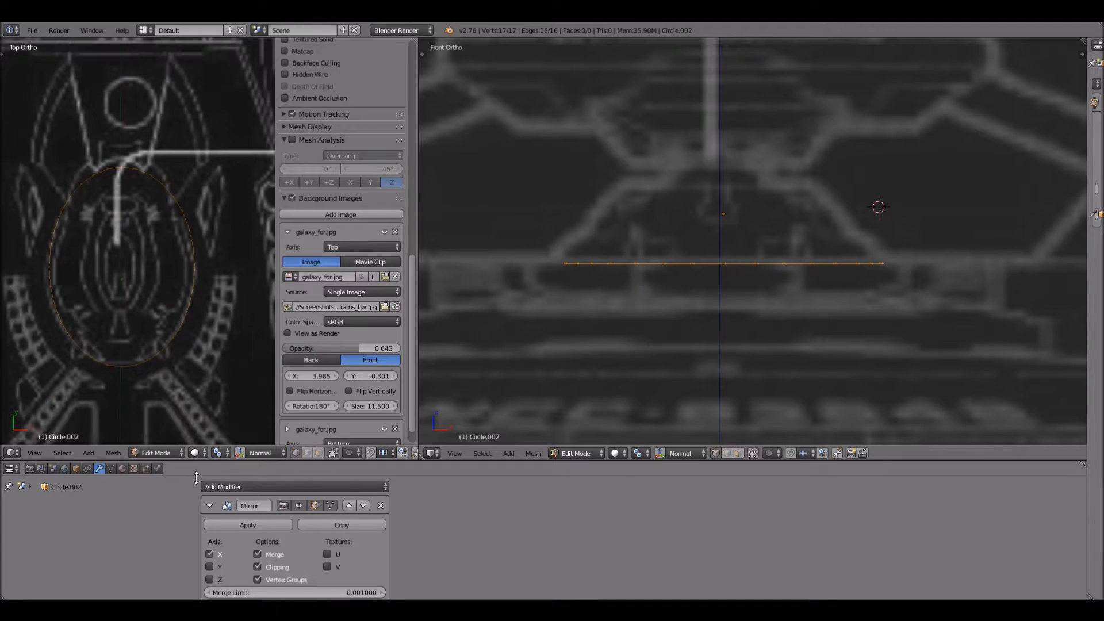
- Return the bridge to Object Mode and set its X location to 0
click(159, 453)
click(161, 445)
click(76, 469)
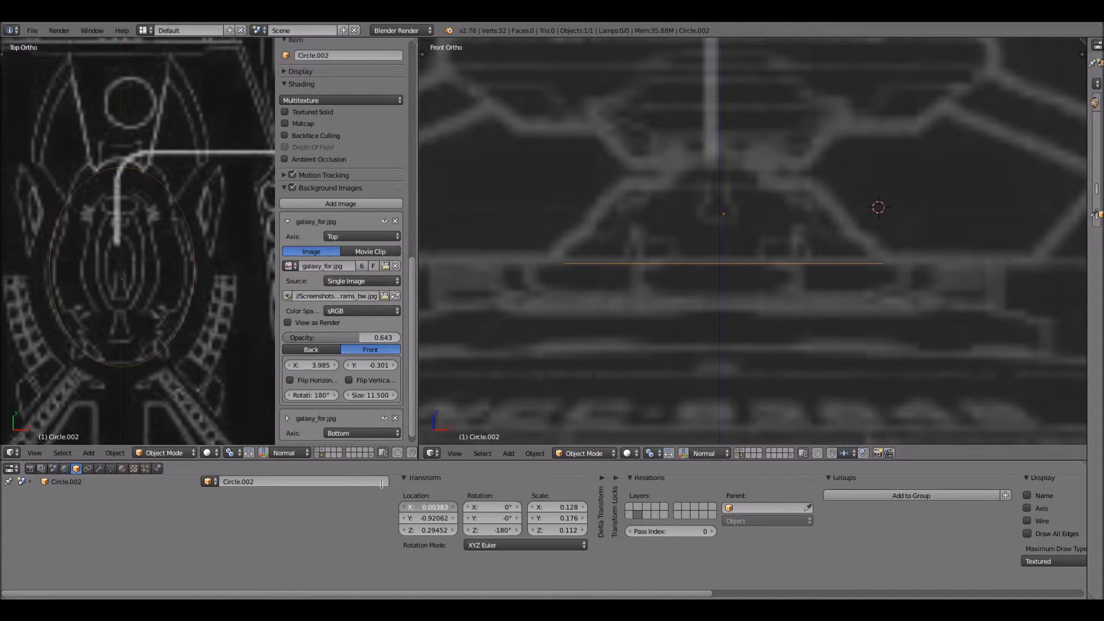
click(428, 507)
text(0)
key(Return)
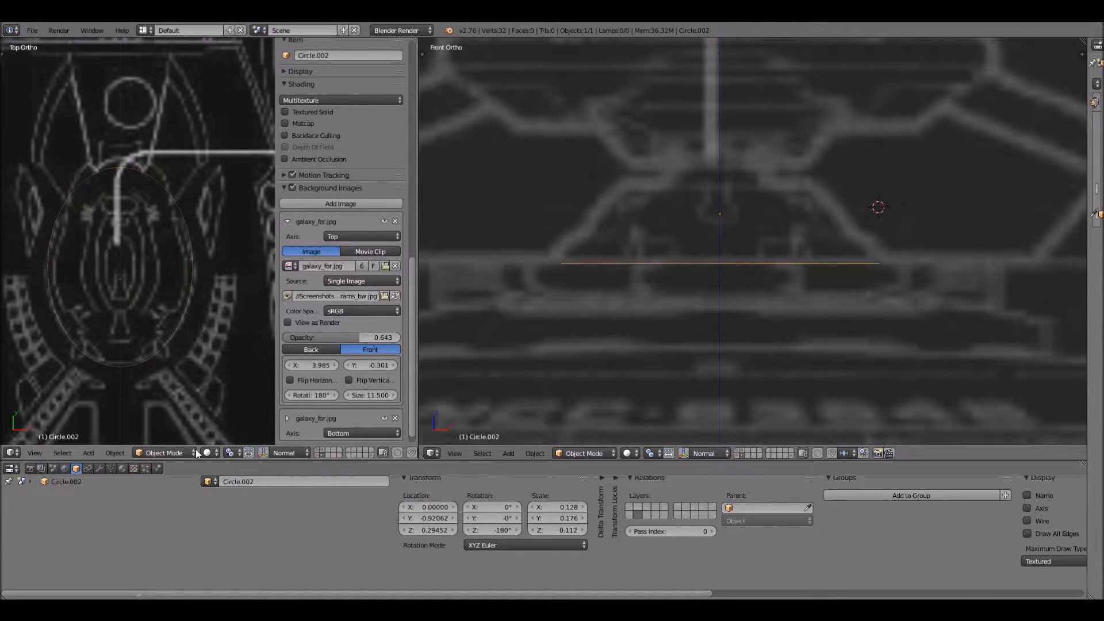
- In Edit Mode, move the three vertices at the outline's +Y end along Y to follow the top blueprint
click(165, 452)
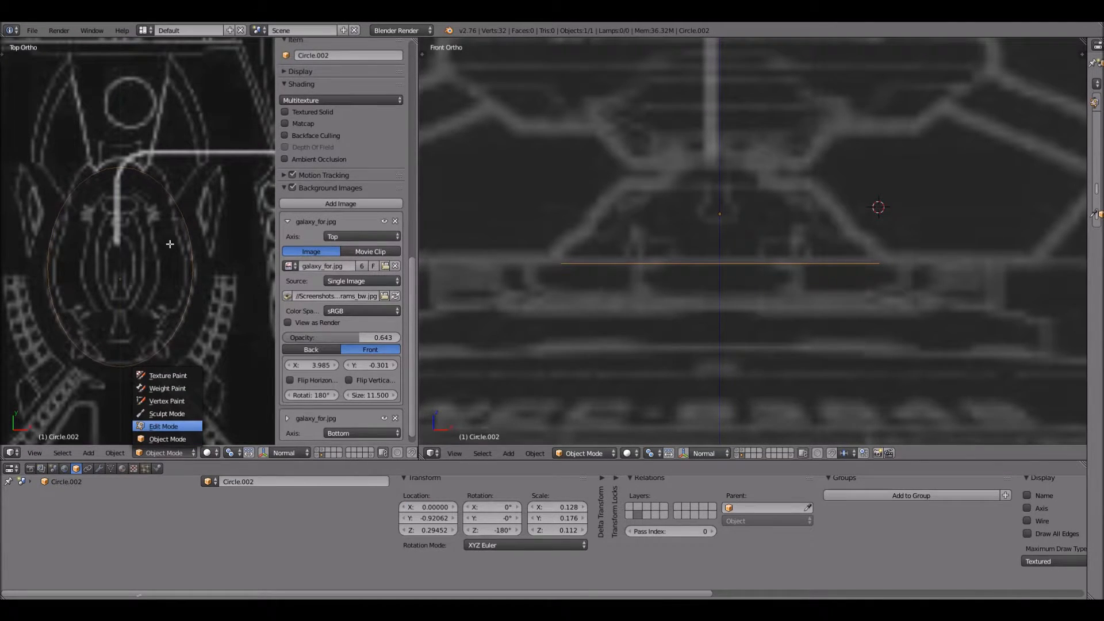
key(Tab)
scroll(96, 156, up, 1)
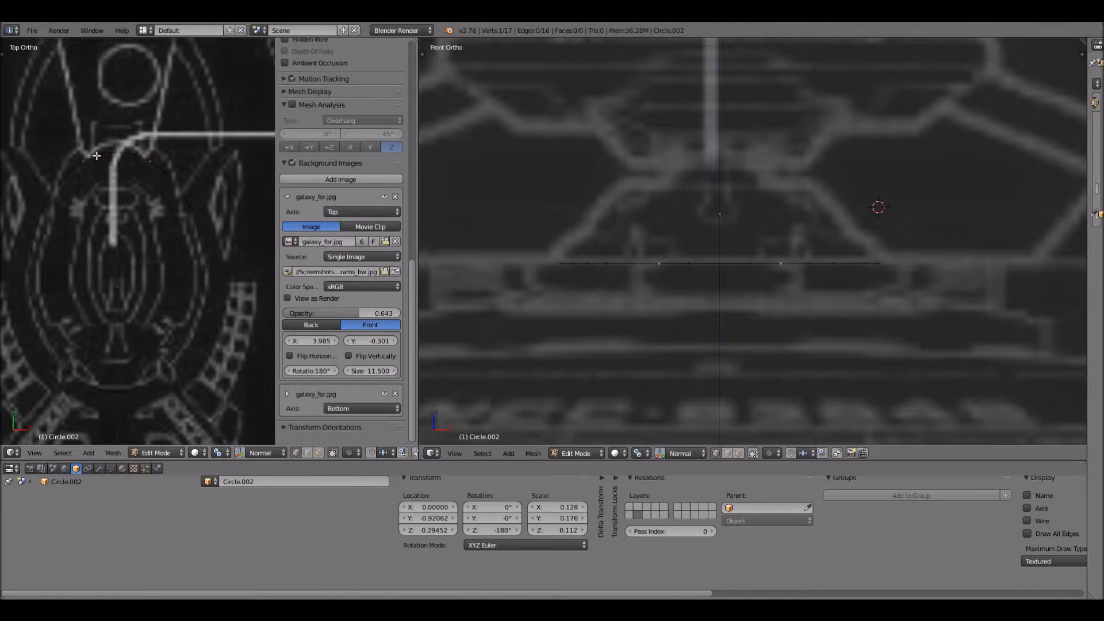
shift+right_click(122, 165)
shift+right_click(122, 165)
key(g)
key(y)
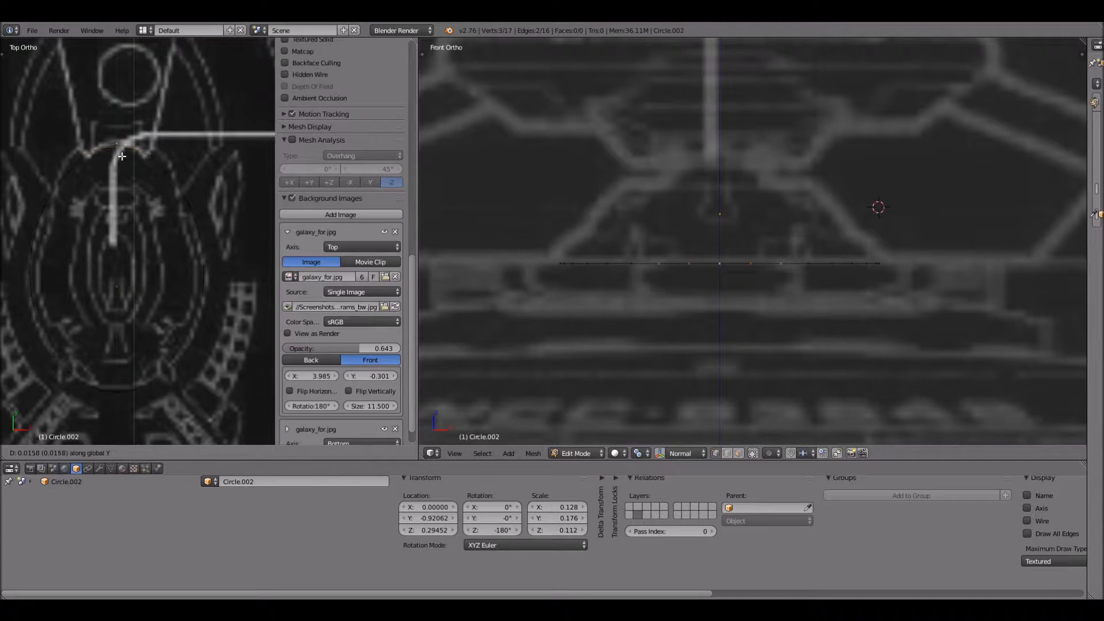
click(132, 185)
key(a)
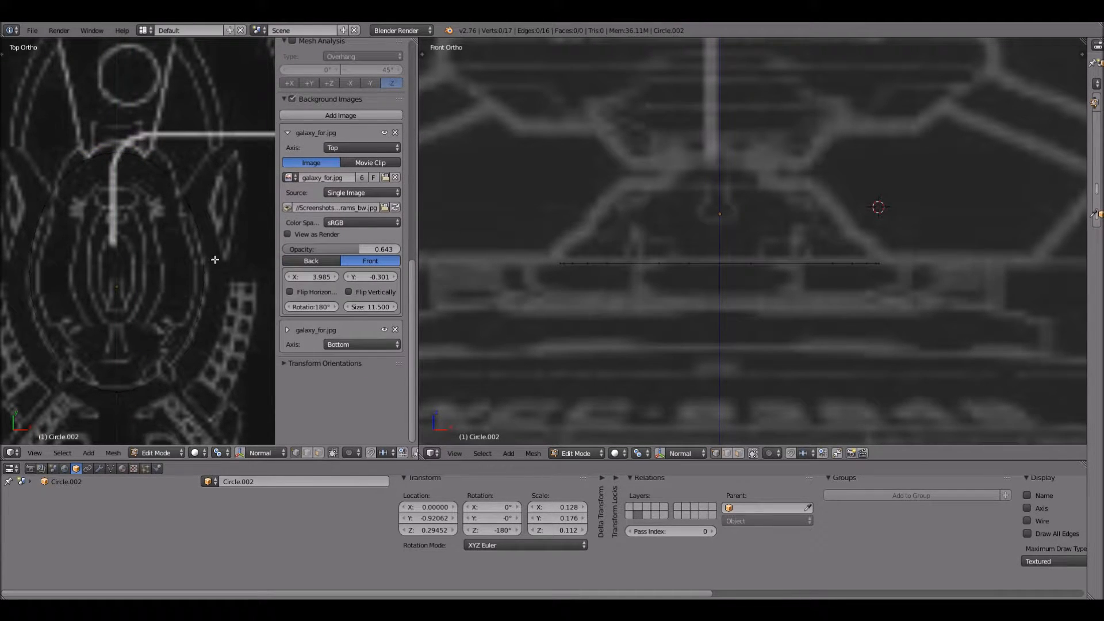
- Scale the entire bridge outline along X to about 0.86
key(a)
key(s)
key(x)
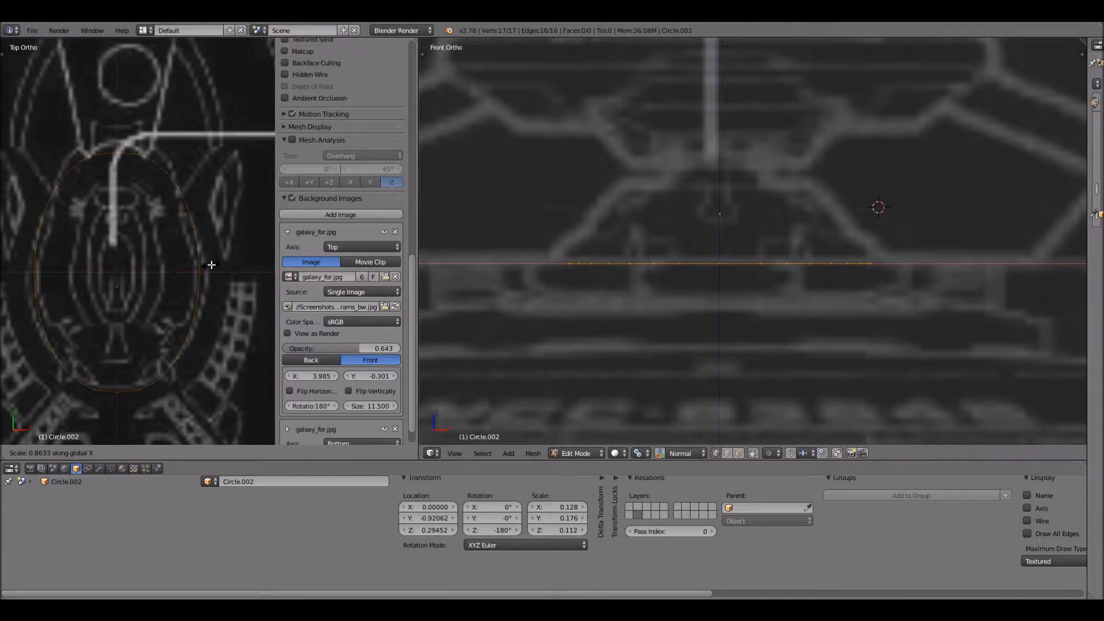
click(211, 264)
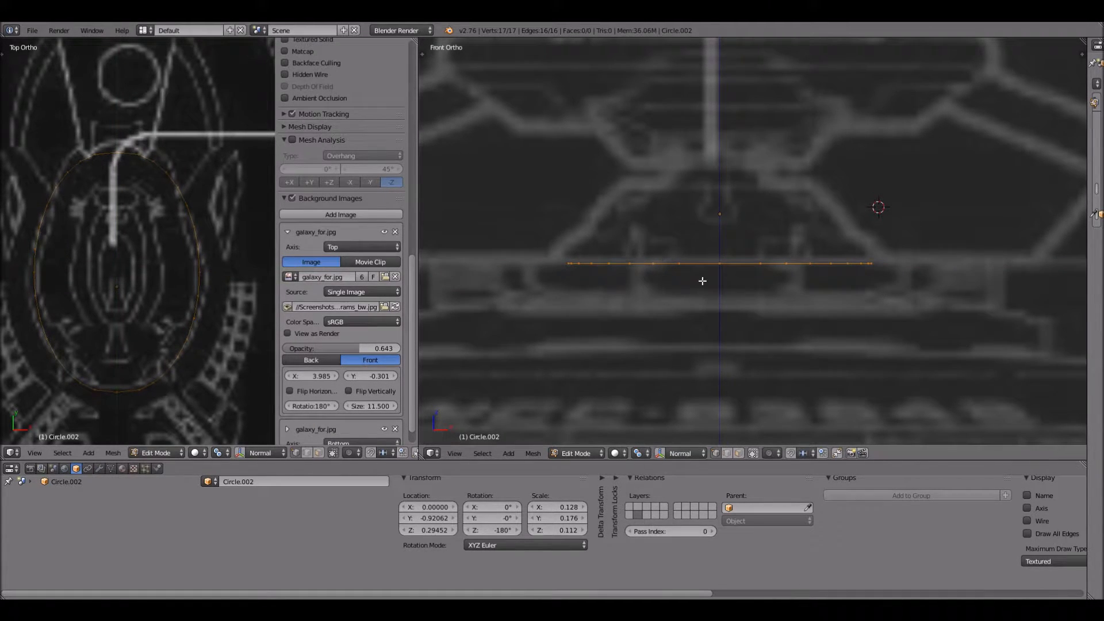
- Raise the outline along Z to the bridge's base line in the front blueprint and scale it along X to about 1.16
key(g)
key(z)
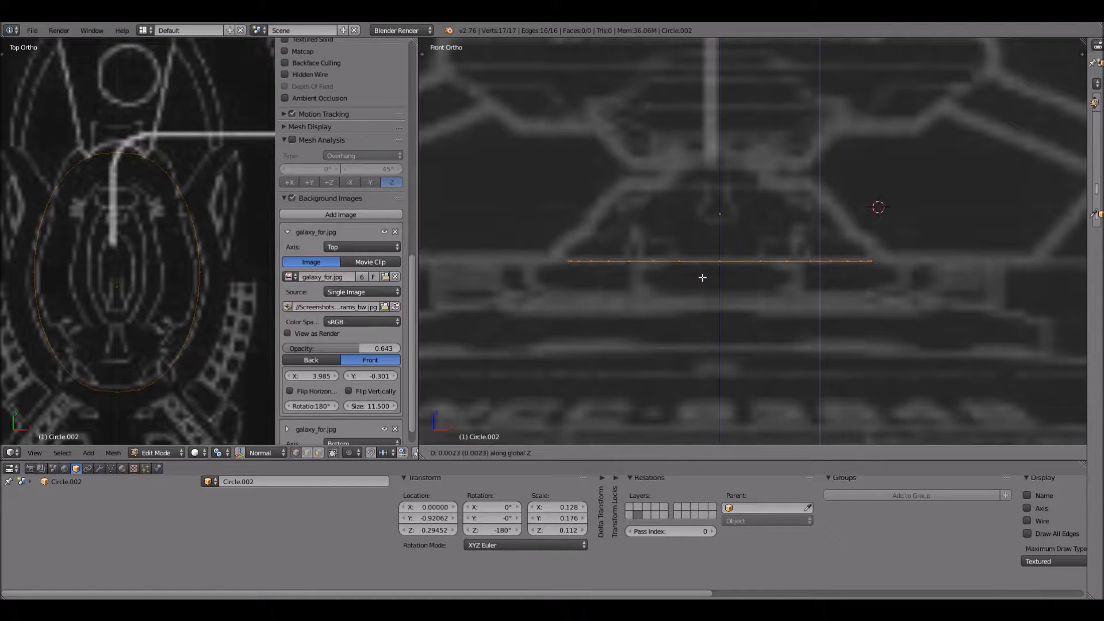
click(854, 293)
key(s)
key(x)
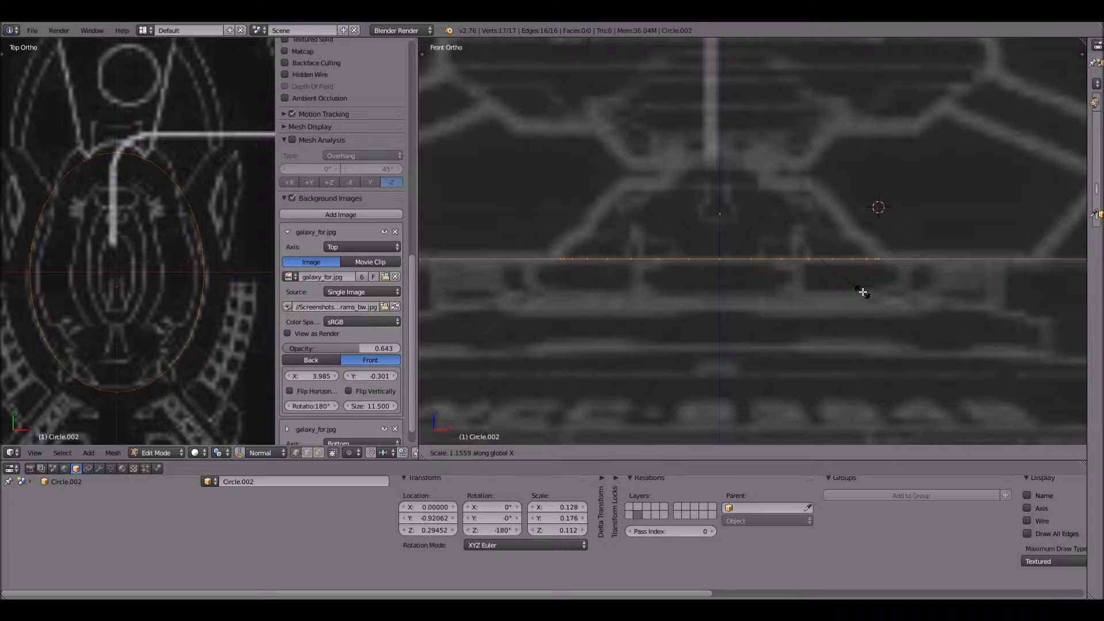
click(857, 300)
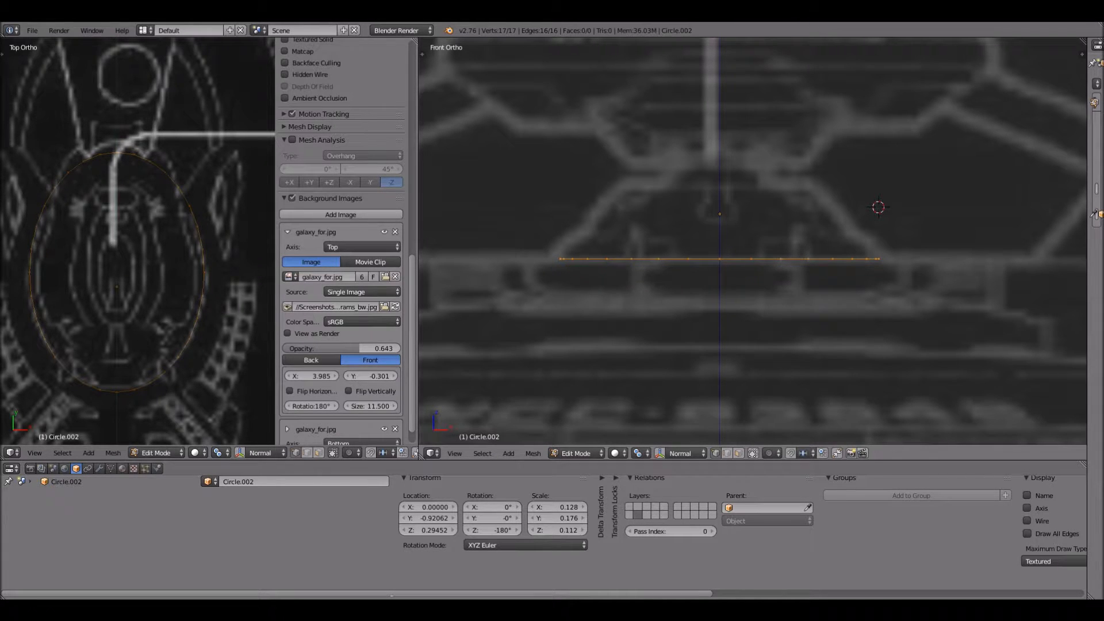
- Select three vertices on the outline's side and scale them along X
right_click(39, 261)
shift+right_click(38, 229)
shift+right_click(107, 232)
shift+right_click(98, 240)
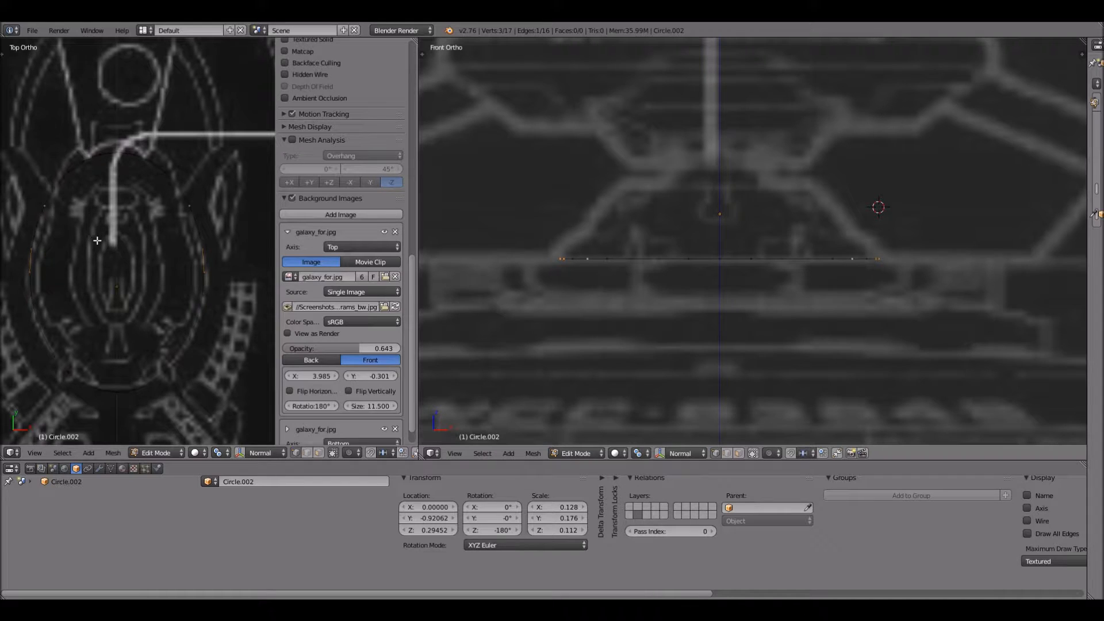
key(s)
key(x)
click(54, 198)
- Extend the selection to the nine vertices of the outline's +Y half, scale them along X and shift them along X
shift+right_click(55, 189)
shift+right_click(80, 163)
shift+right_click(114, 148)
shift+right_click(133, 152)
shift+right_click(150, 161)
key(s)
key(x)
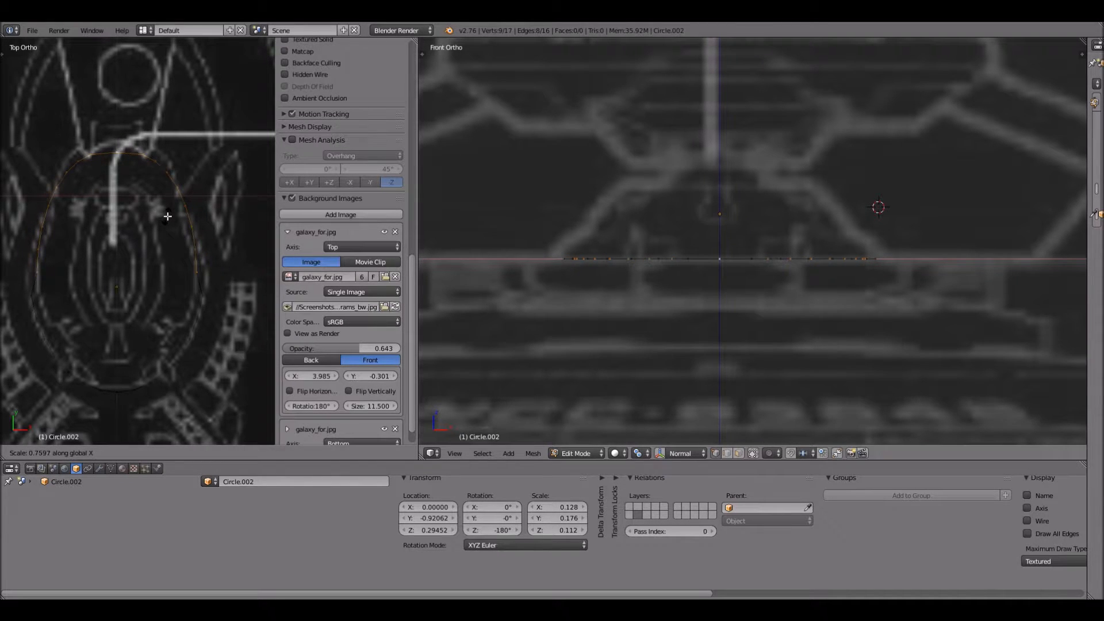
click(123, 244)
key(g)
key(x)
click(131, 239)
- Scale the outline's +Y half along Y to about 1.11
key(s)
key(x)
key(x)
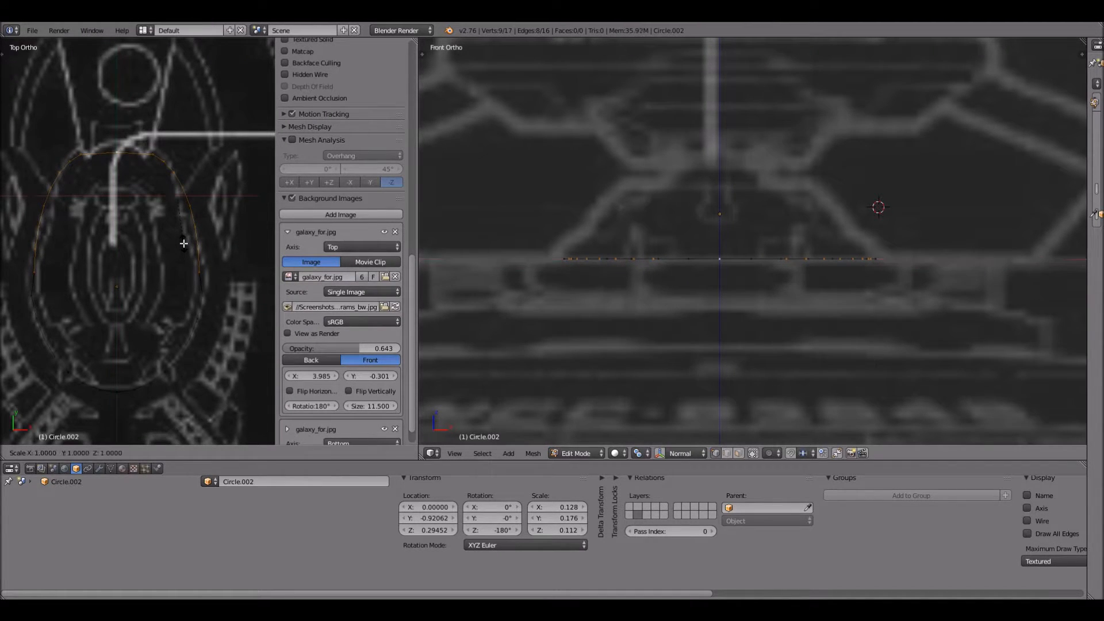
key(y)
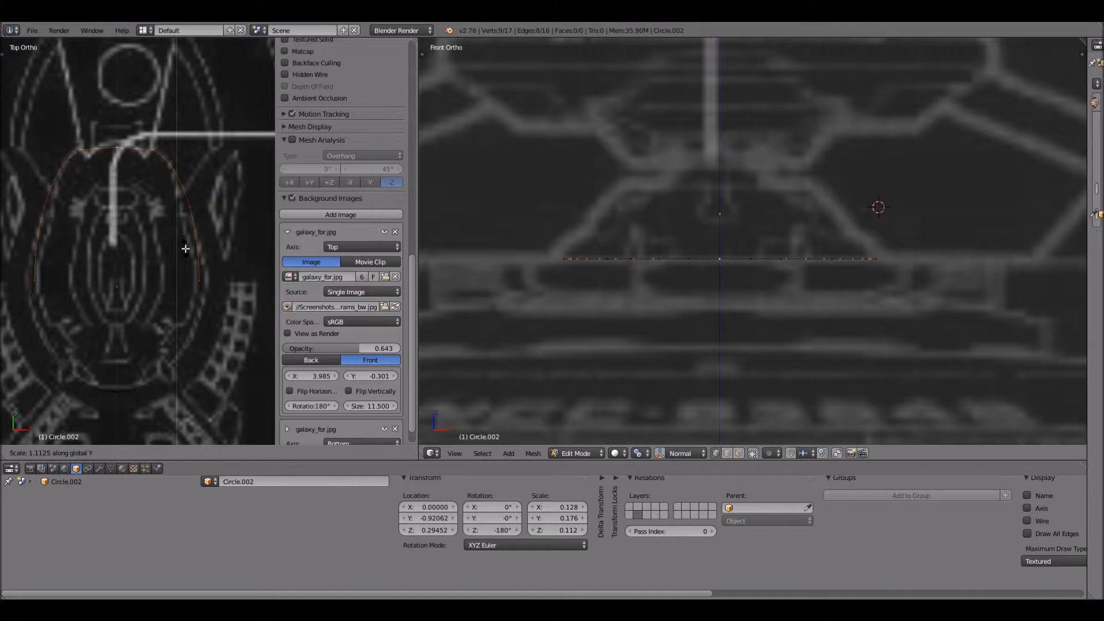
click(185, 249)
- Move the outline's +Y half along Y and nudge it sideways to fit the top blueprint
key(g)
key(y)
click(177, 263)
key(g)
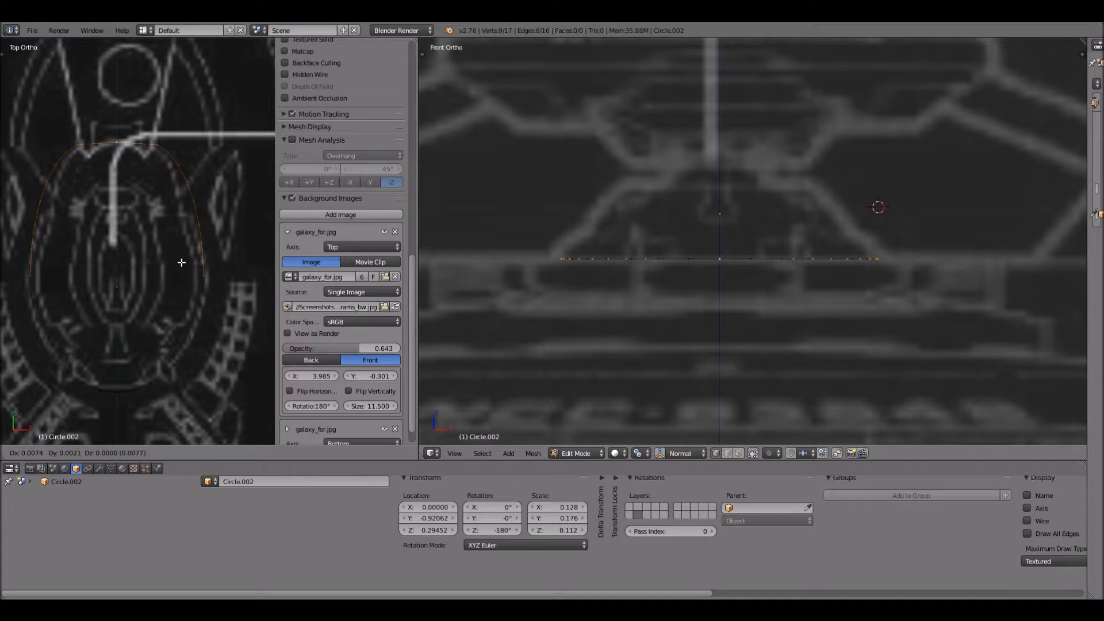
click(192, 218)
- Select six neighbouring vertices along the side of the outline's +Y half and move them inward along X by about 0.006
right_click(192, 215)
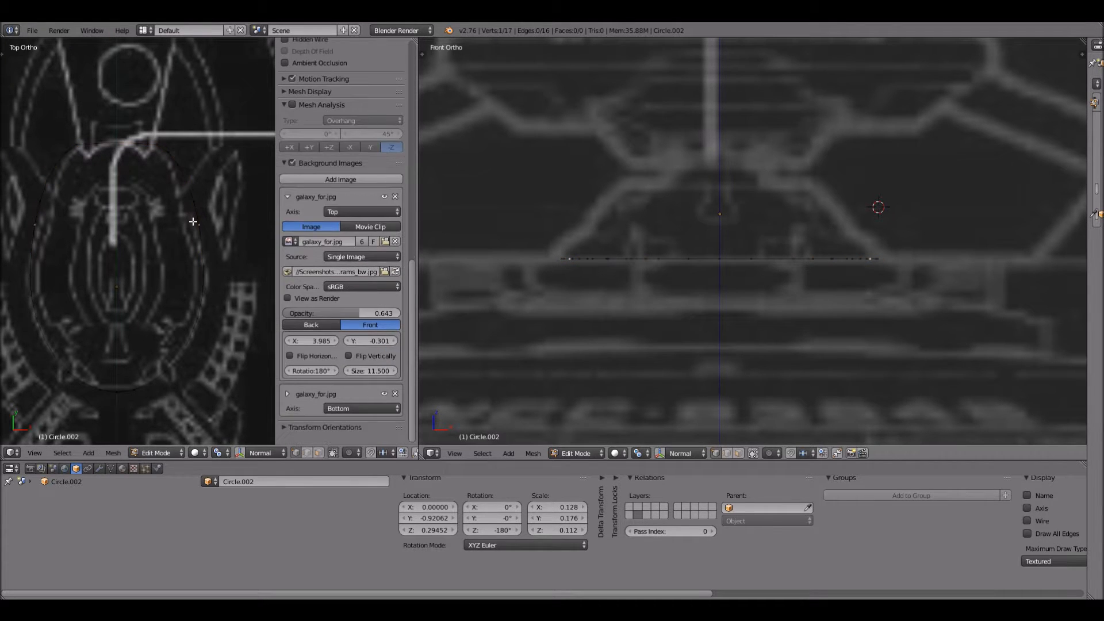
shift+right_click(192, 203)
shift+right_click(187, 183)
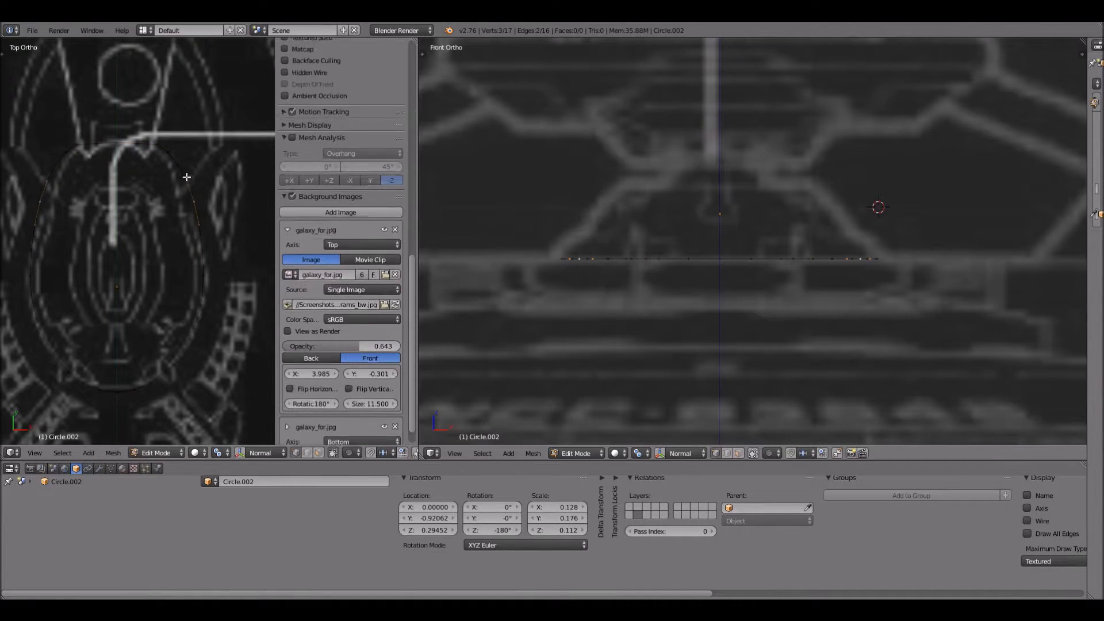
shift+right_click(175, 161)
shift+right_click(160, 146)
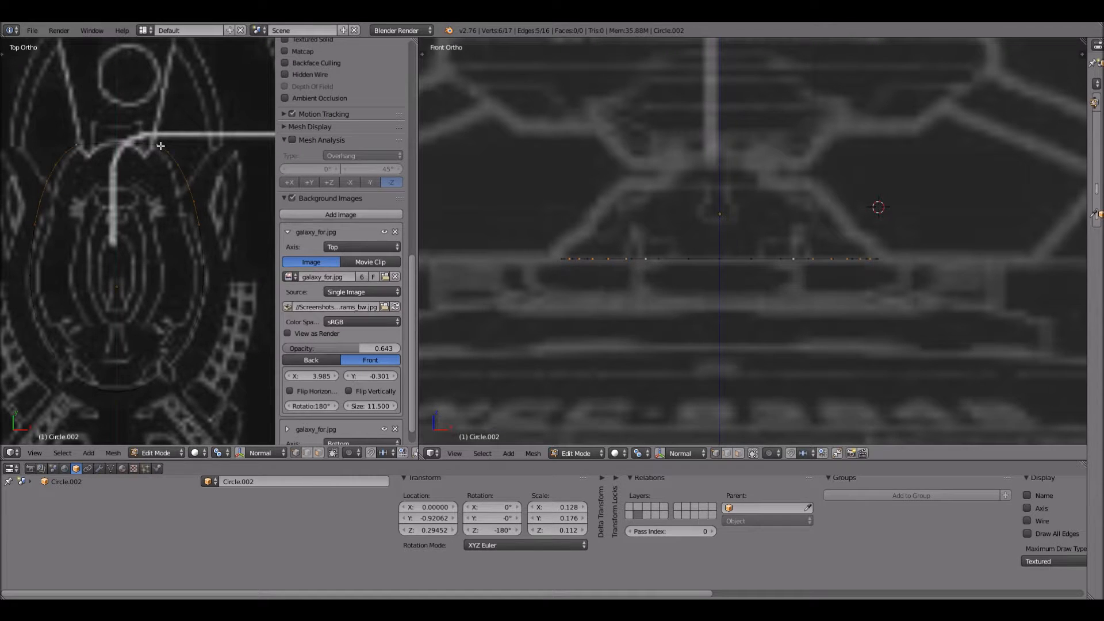
shift+right_click(159, 146)
key(g)
key(x)
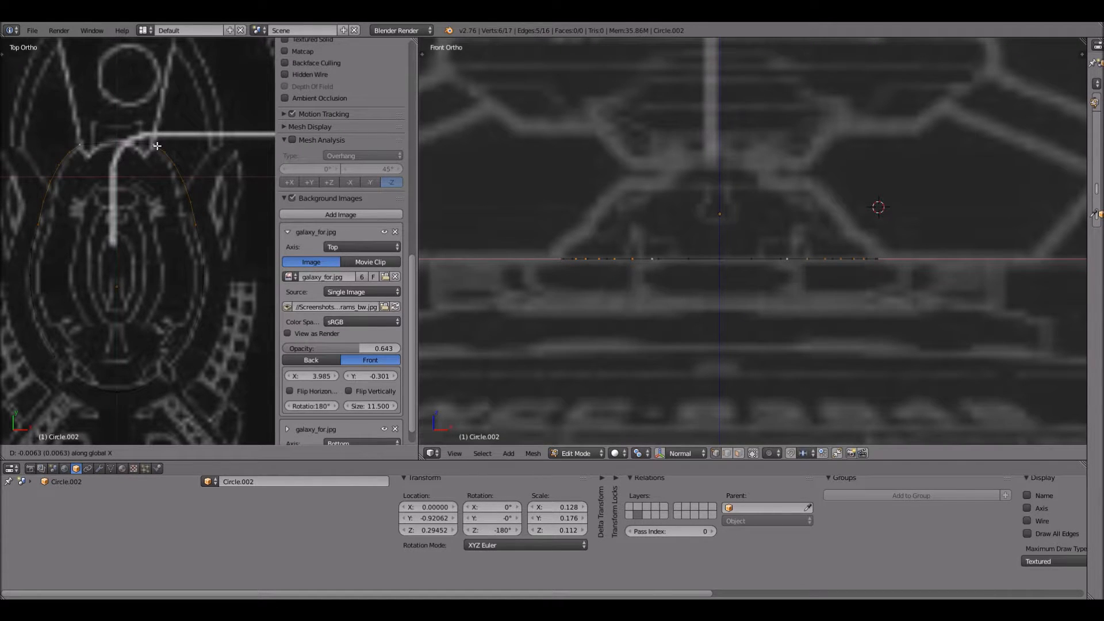
right_click(157, 146)
- Select the five vertices on the curve nearer the outline's +Y end
right_click(192, 204)
shift+right_click(188, 185)
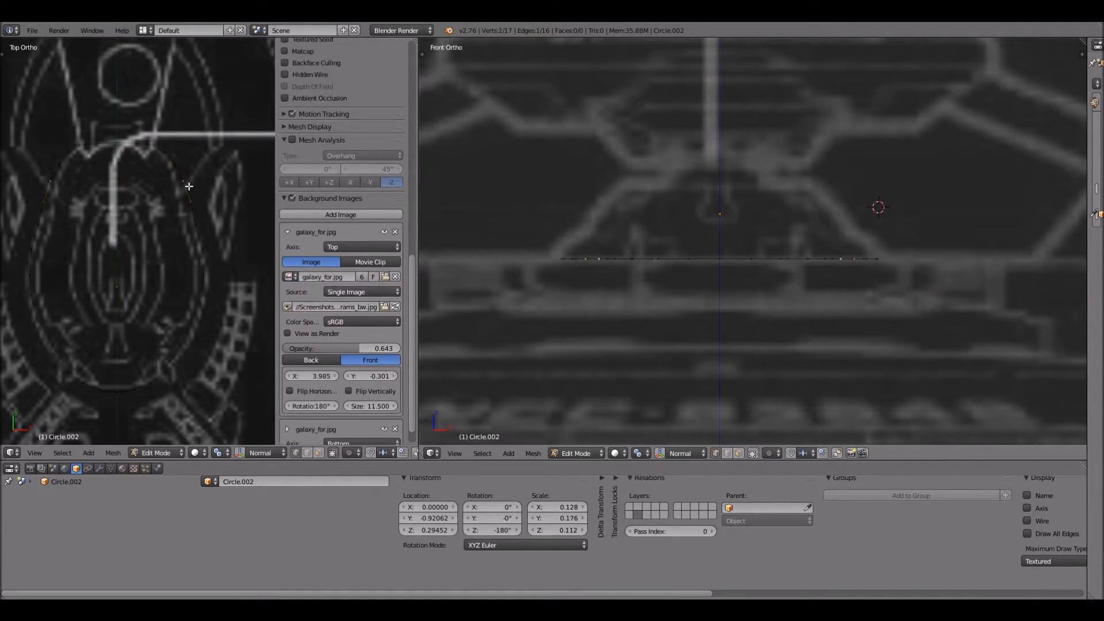
shift+right_click(158, 148)
shift+right_click(149, 153)
key(g)
key(z)
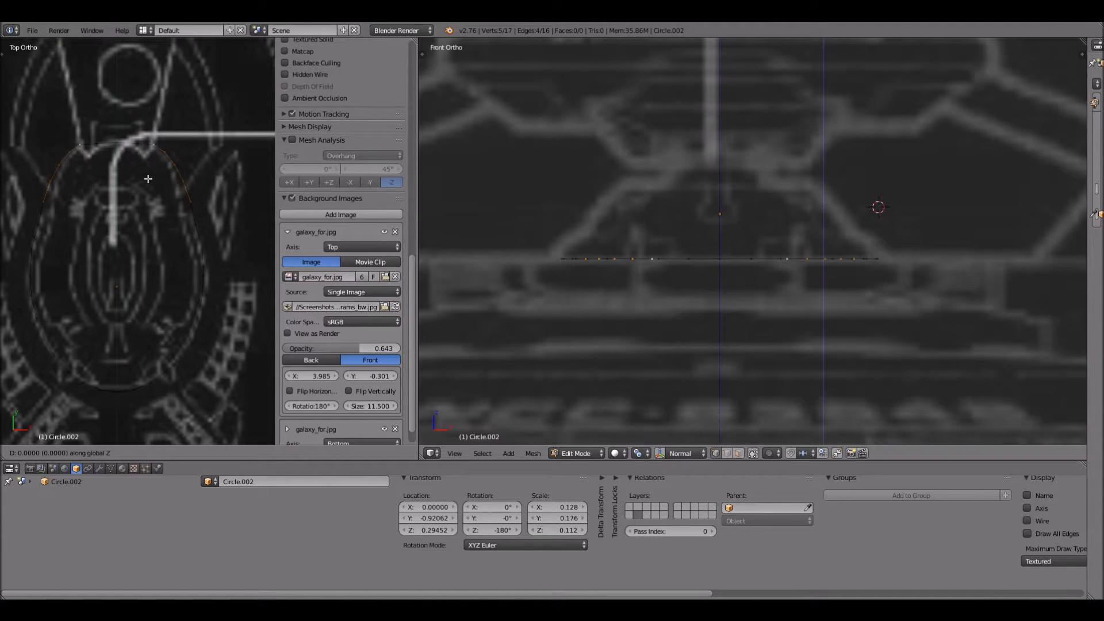
key(g)
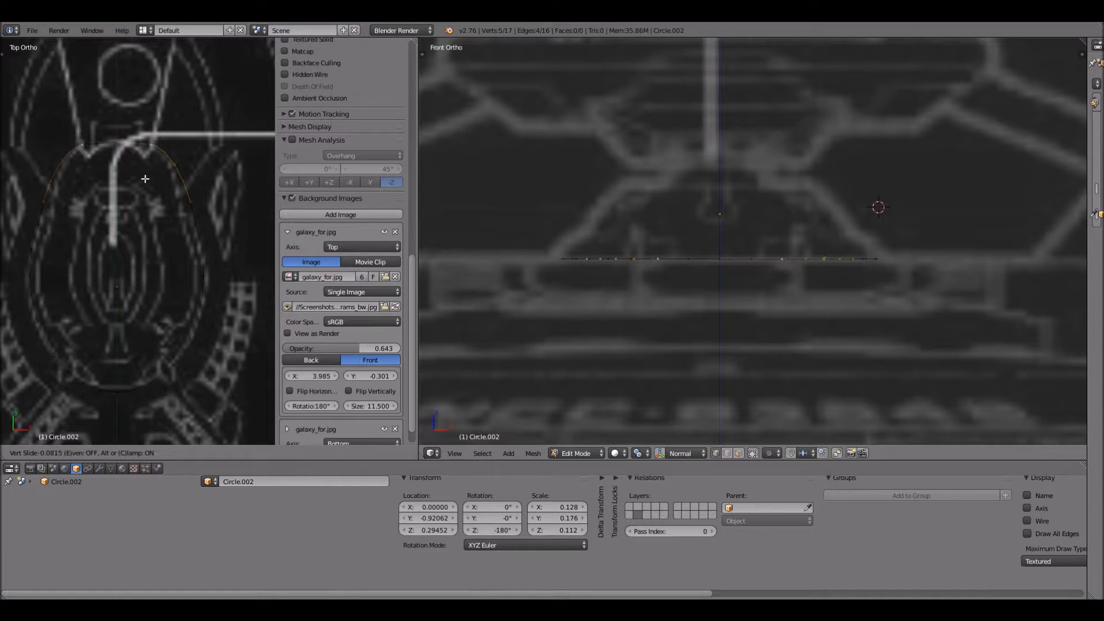
click(169, 184)
- Move the five selected vertices inward along X by about 0.004 and clear the selection
key(g)
key(x)
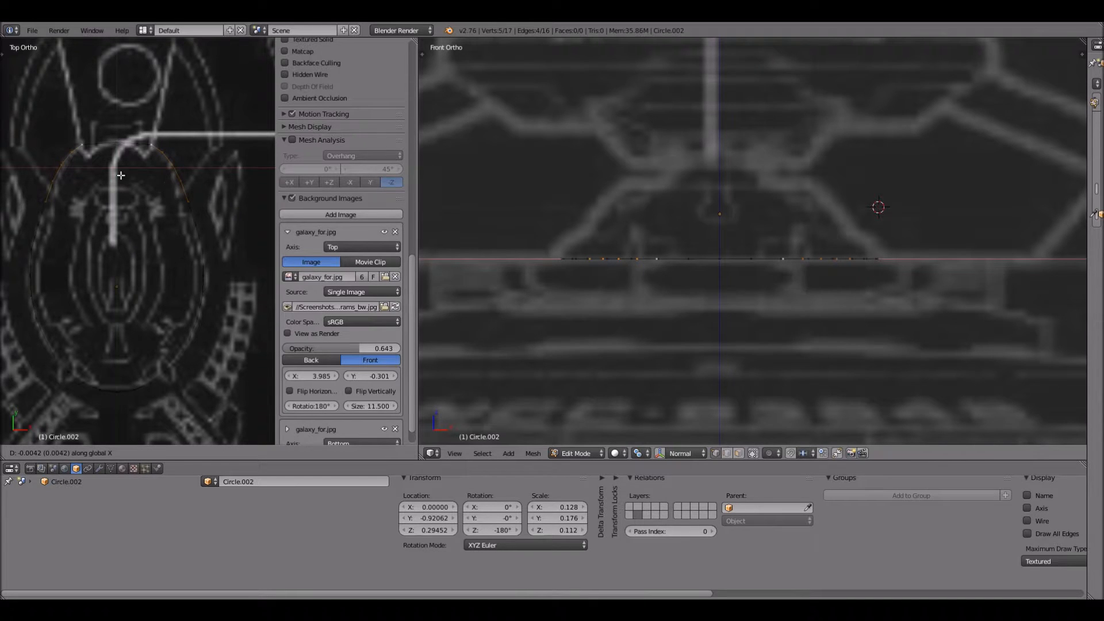
right_click(185, 253)
scroll(345, 250, down, 5)
key(a)
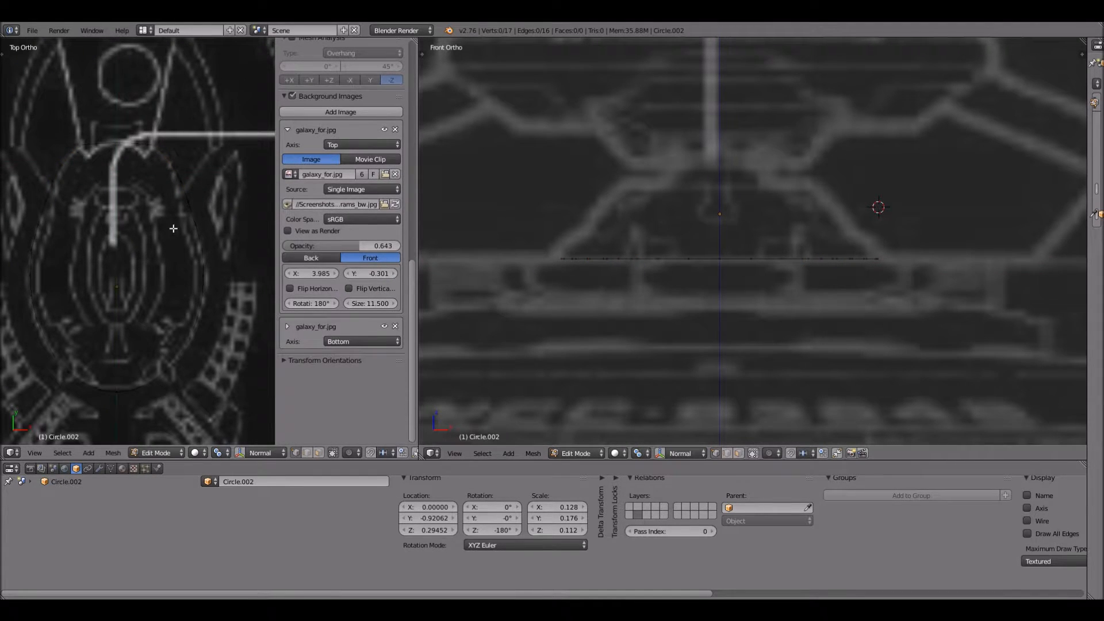
- Select three vertices on the shoulder of the outline's +Y curve and move them inward along X by about 0.007
key(a)
scroll(345, 250, up, 5)
right_click(61, 166)
shift+right_click(77, 158)
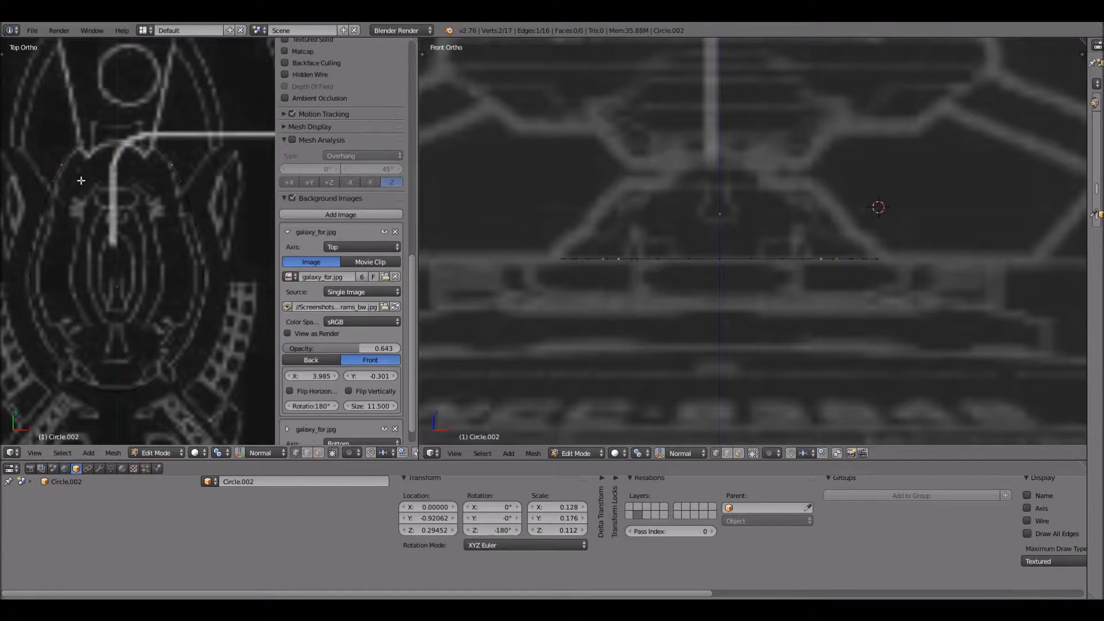
key(e)
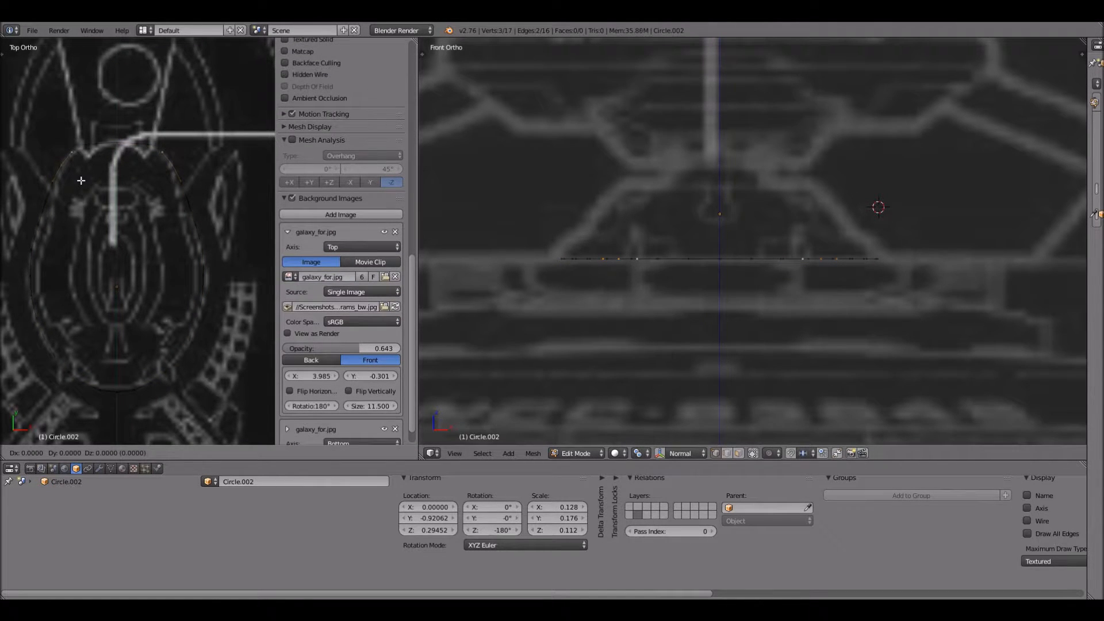
key(x)
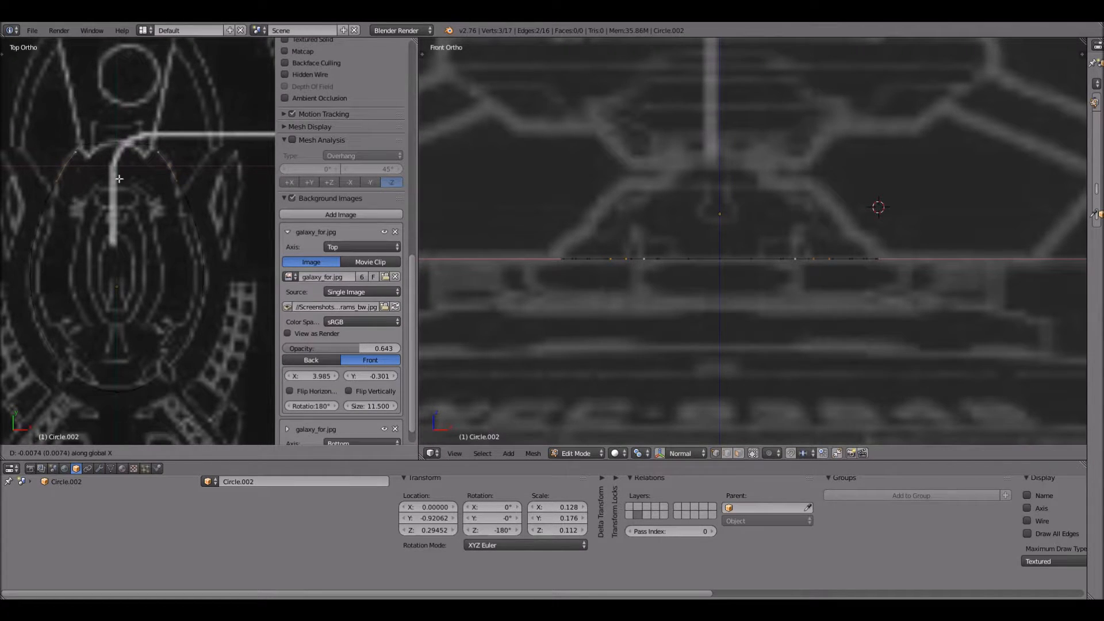
click(166, 165)
- Move the single vertex beside the outline's +Y tip inward along X in two adjustments to follow the blueprint curve
right_click(167, 165)
key(g)
key(x)
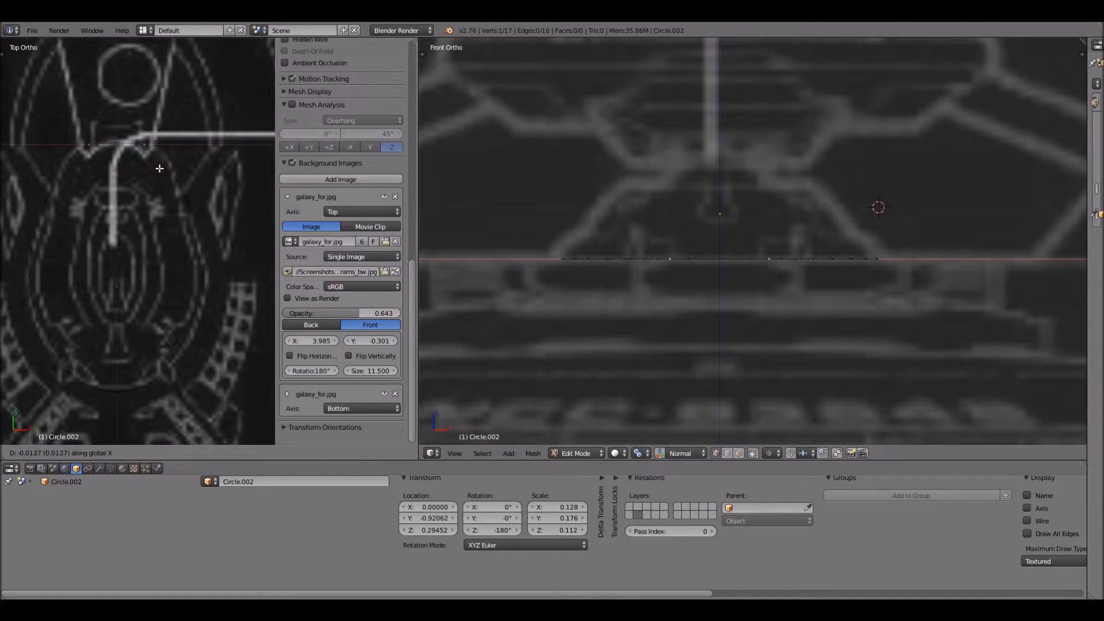
click(161, 168)
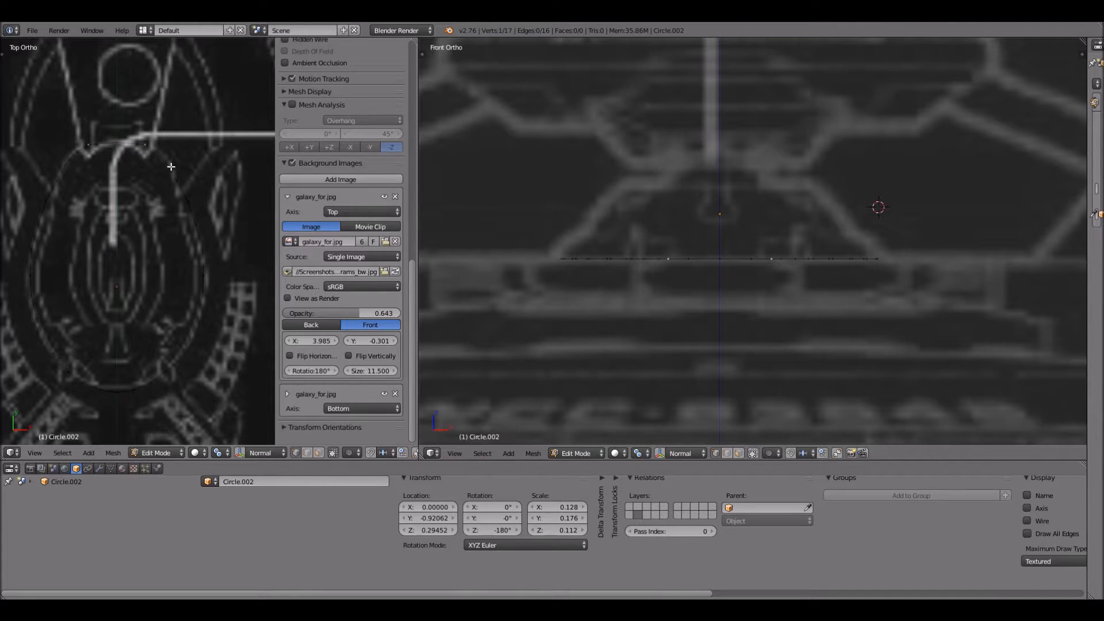
scroll(158, 159, up, 1)
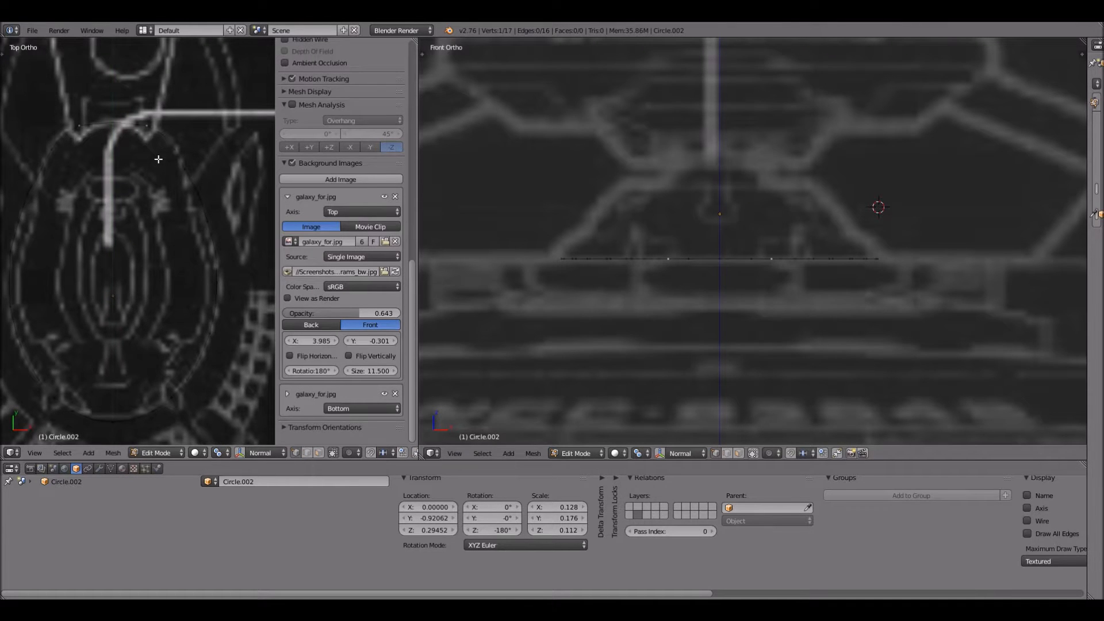
scroll(158, 159, down, 1)
key(g)
key(x)
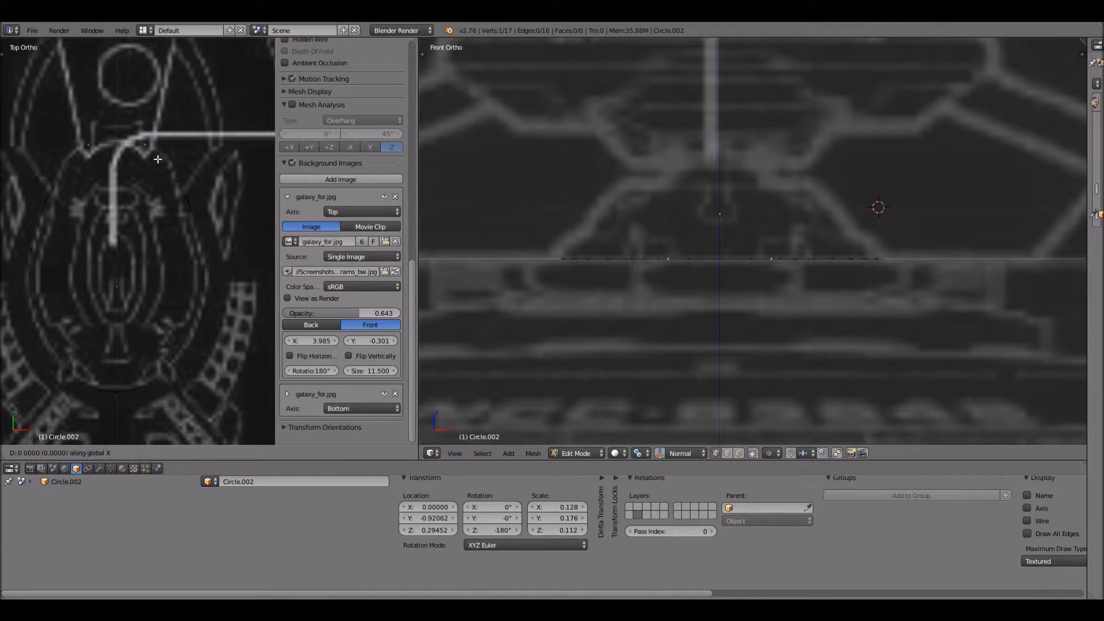
- Select the three vertices nearest the outline's +Y tip and move them inward along X by about 0.003
right_click(69, 167)
shift+right_click(93, 165)
shift+right_click(137, 172)
key(g)
key(x)
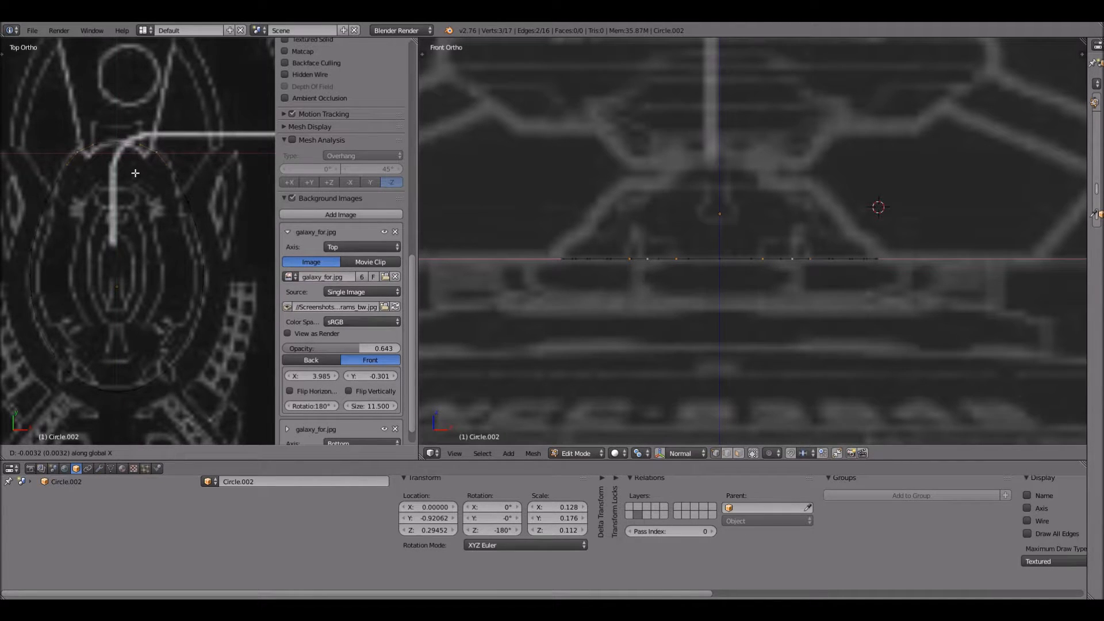
click(171, 177)
right_click(177, 181)
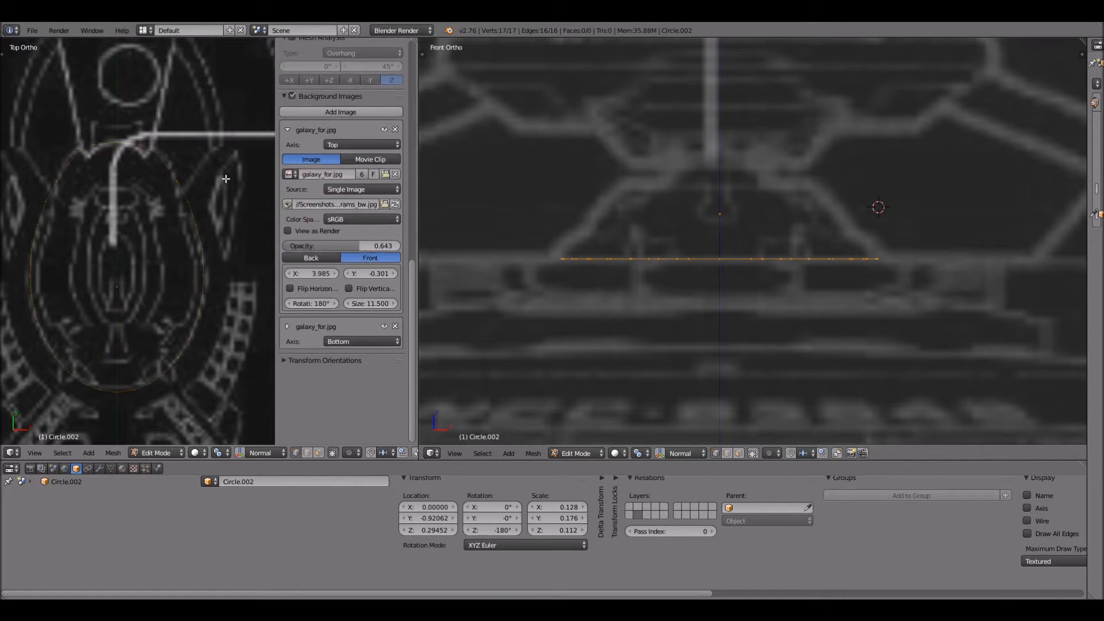
- Move one vertex on the side of the +Y half inward along X by about 0.005 and select the whole outline
right_click(200, 201)
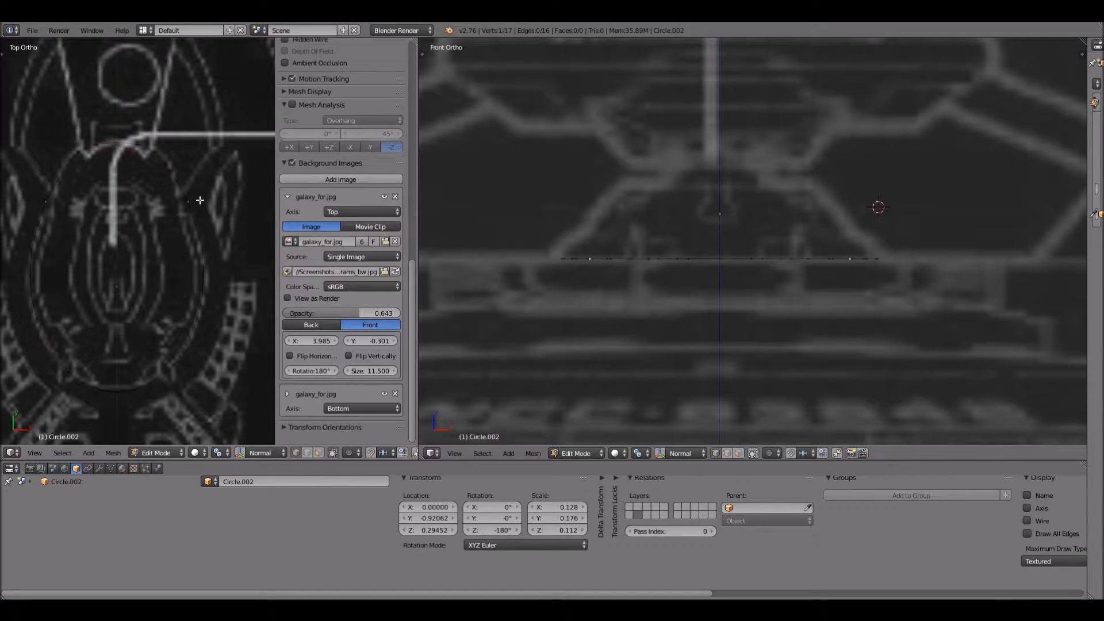
key(g)
key(x)
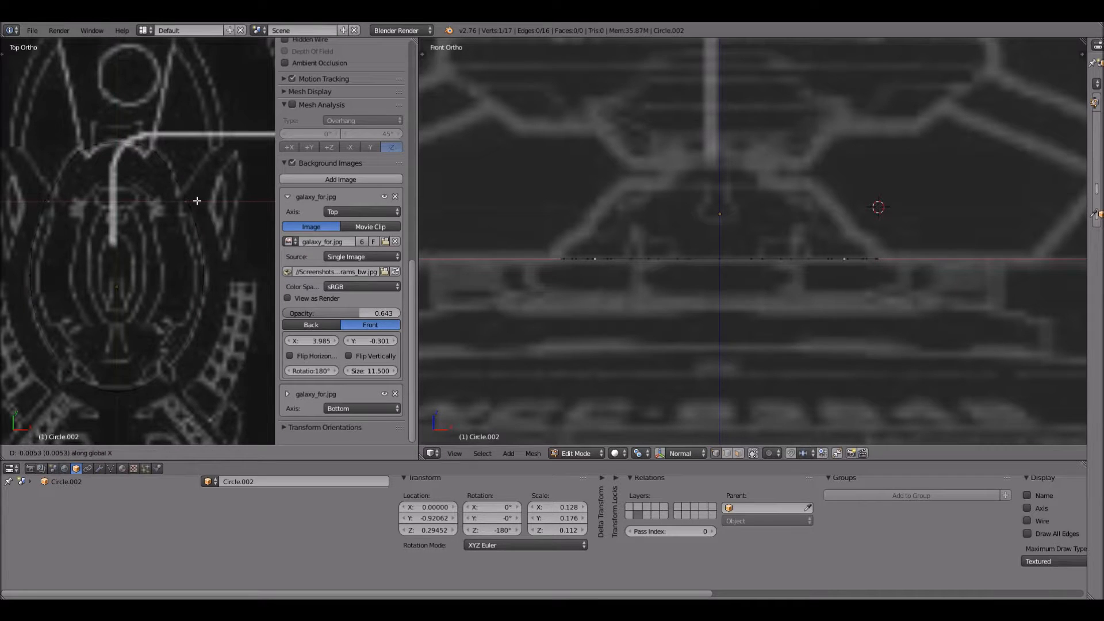
click(198, 199)
key(a)
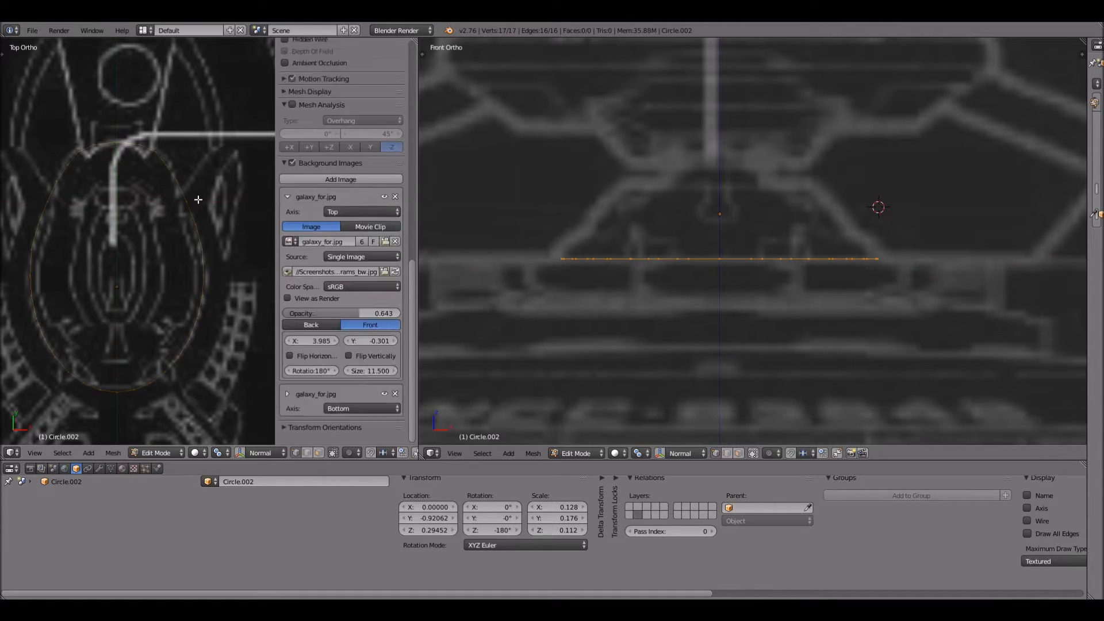
- Select the centre vertex at the outline's -Y end and move it along Y to meet the blueprint edge
scroll(198, 199, up, 2)
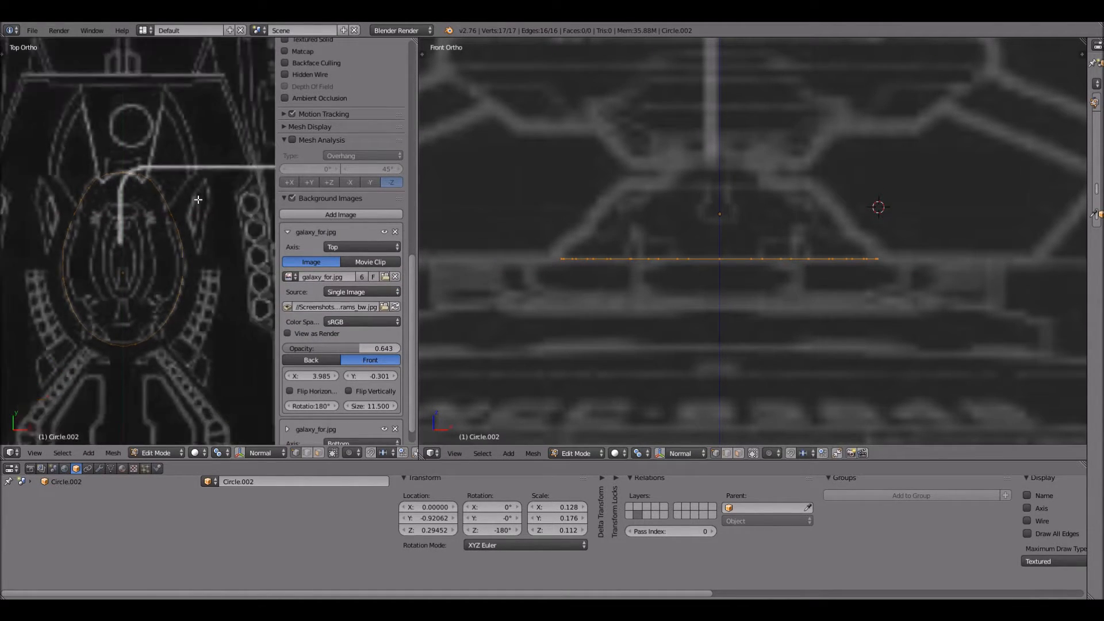
scroll(119, 398, down, 2)
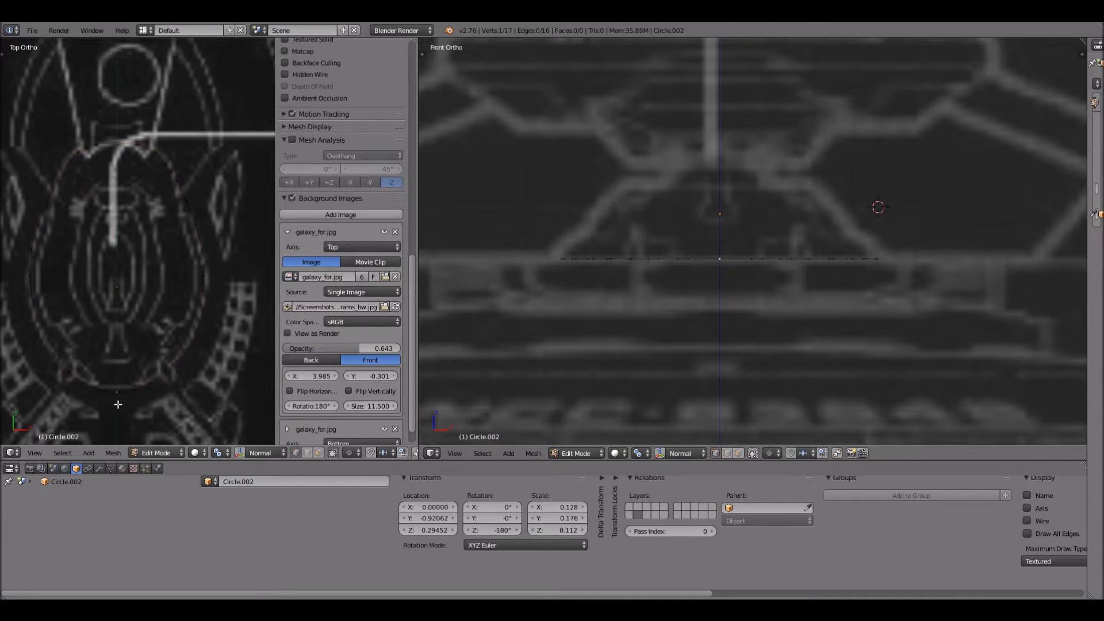
right_click(119, 384)
key(g)
key(y)
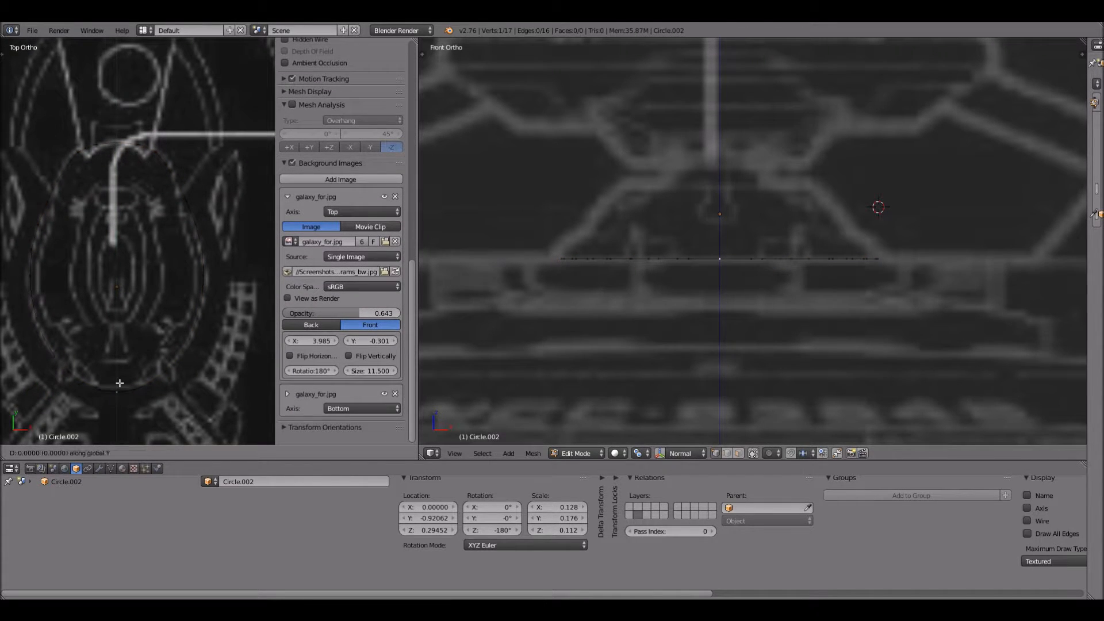
click(113, 386)
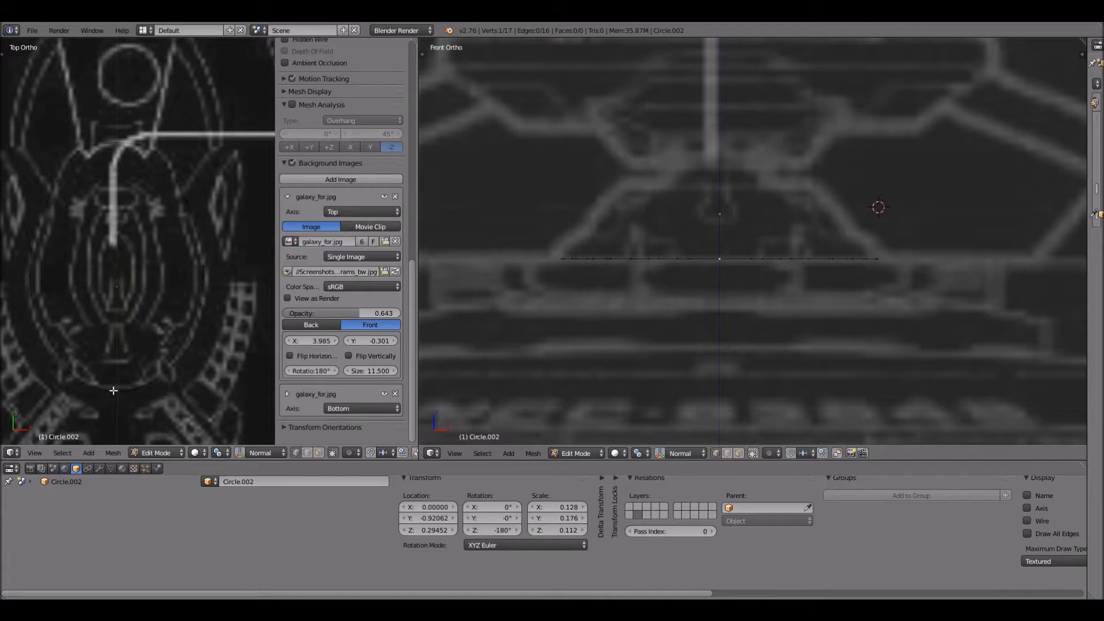
- Select the centre vertex and its neighbour at the outline's -Y end and move them along Y
shift+right_click(113, 390)
right_click(120, 402)
key(g)
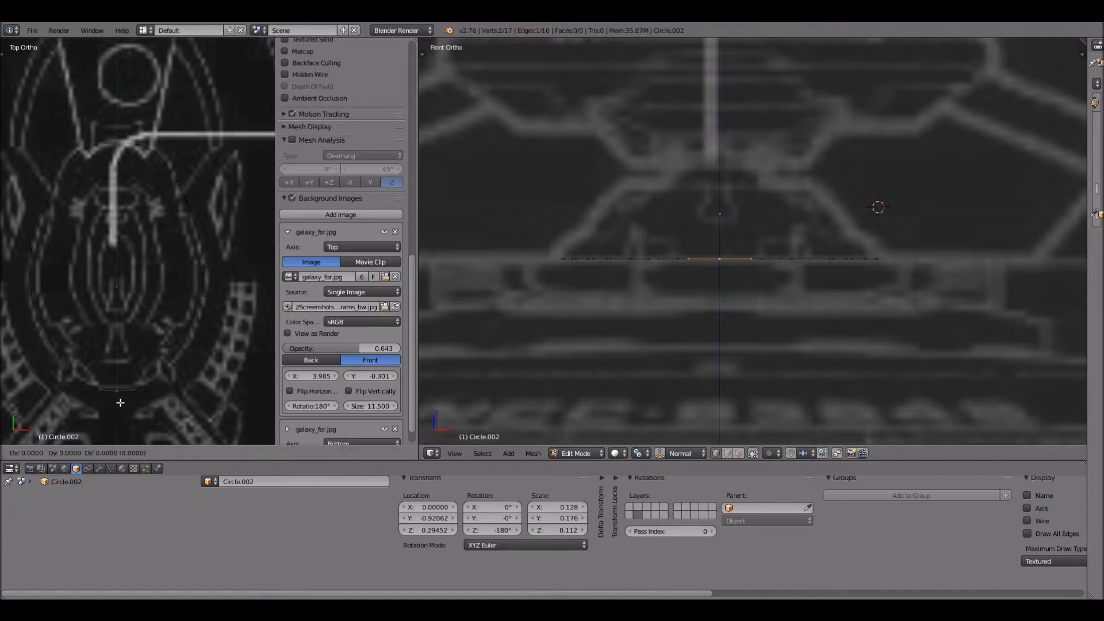
key(y)
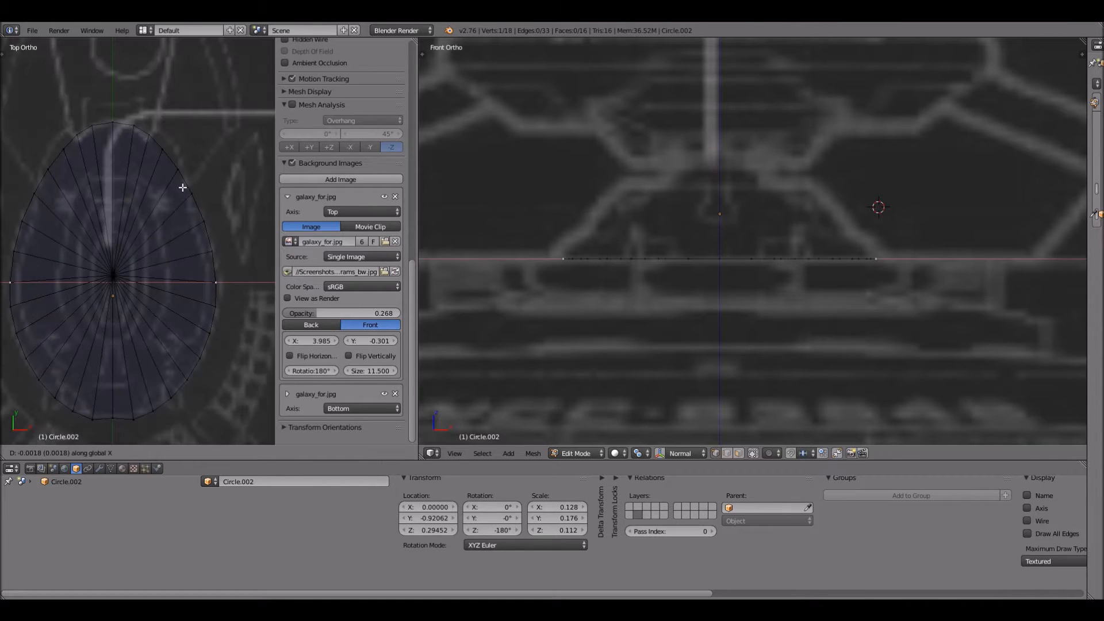
key(Escape)
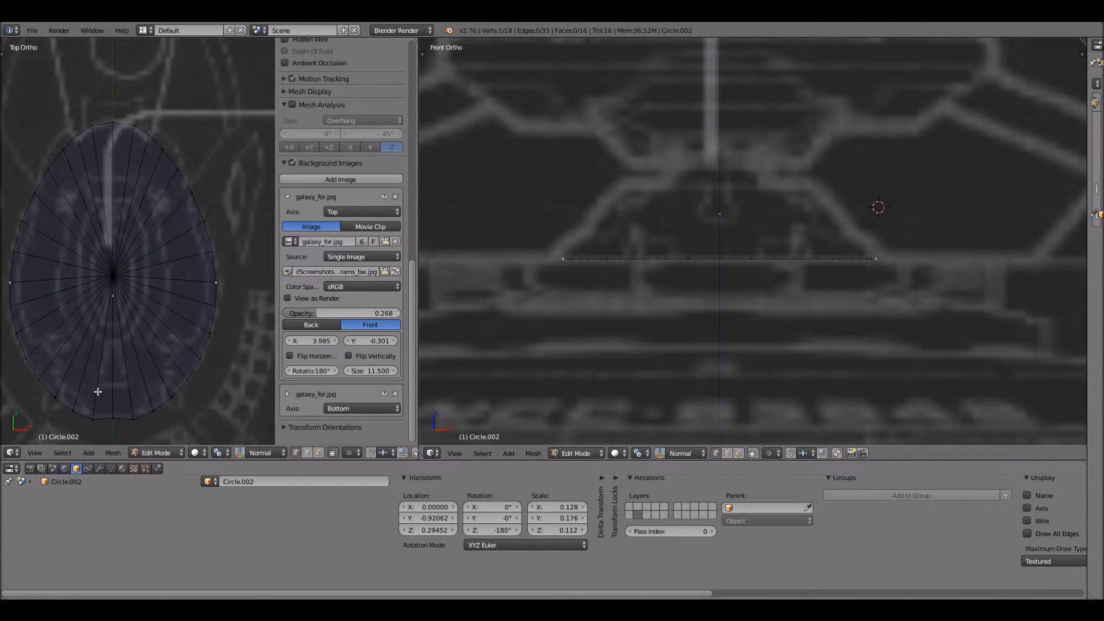
- Flatten the two vertices at the -Y end of the filled outline by scaling them along Y to 0
shift+click(113, 418)
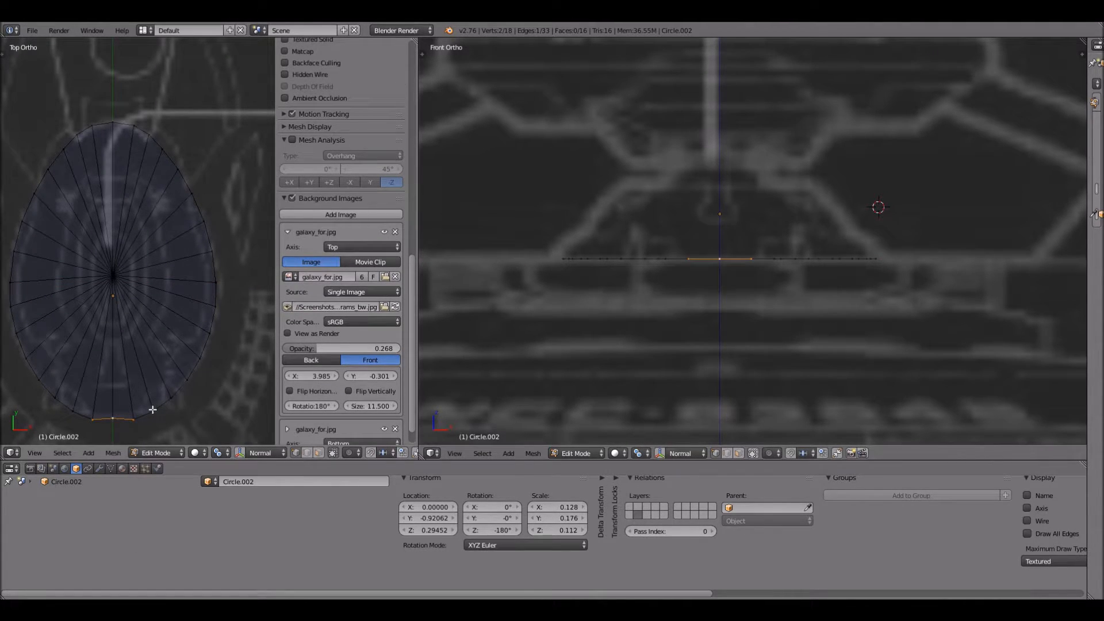
key(s)
key(y)
key(0)
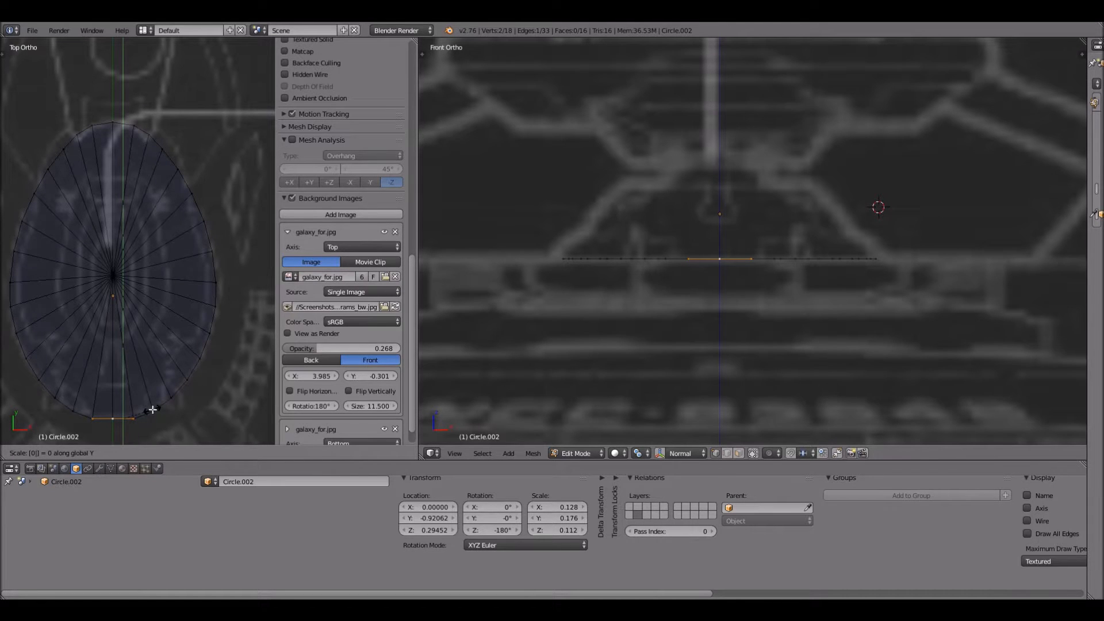
key(Return)
- Select the vertex beside the centre one at the outline's -Y end and adjust its position along Y
right_click(99, 425)
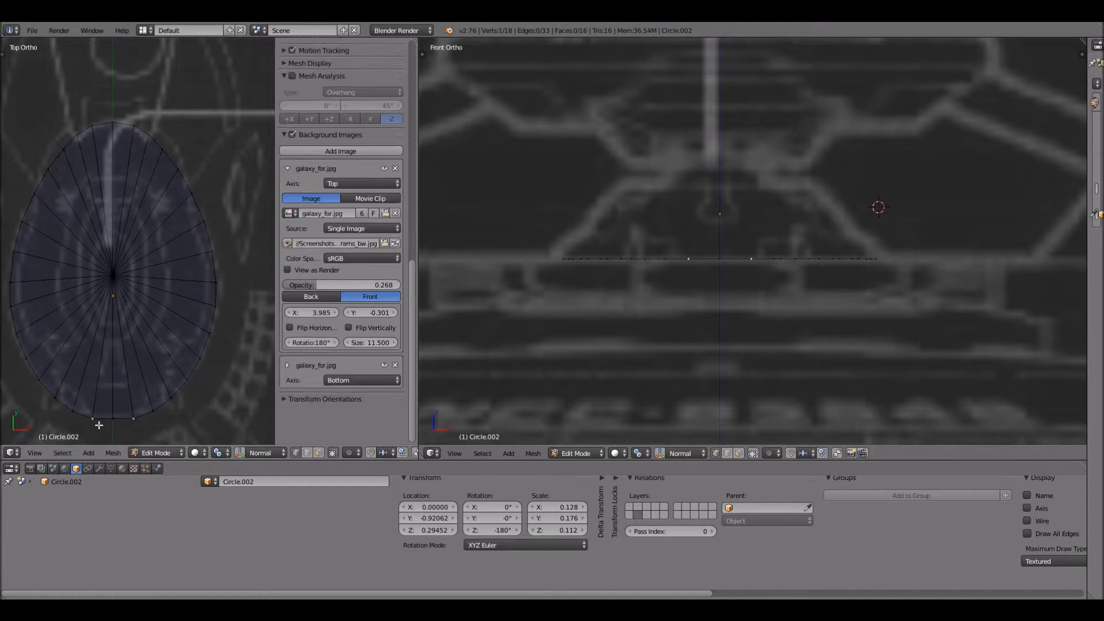
key(g)
key(y)
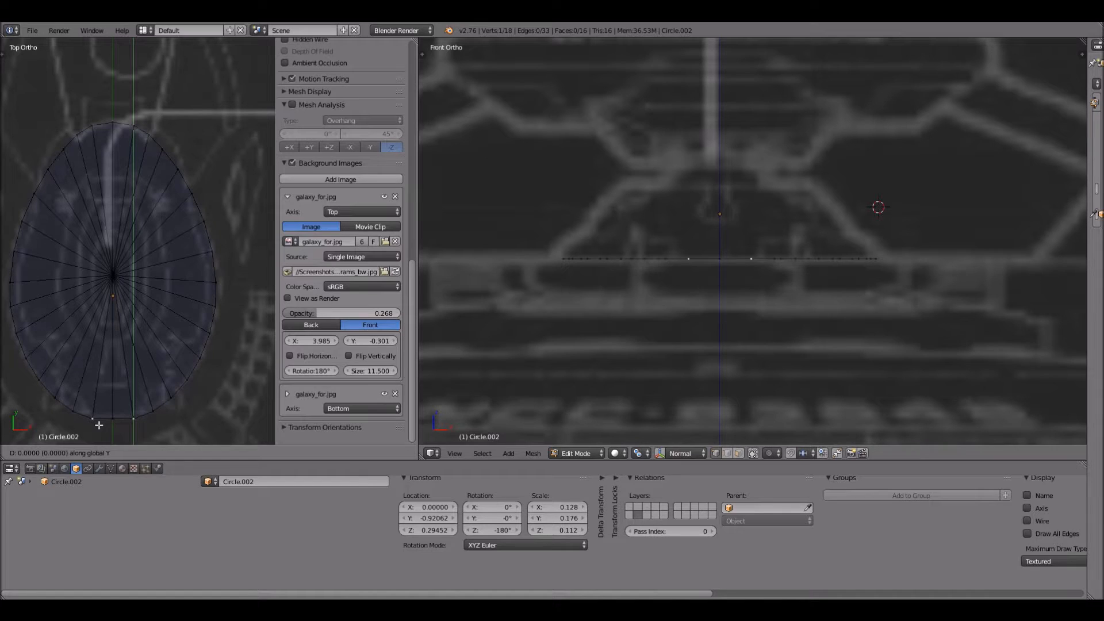
click(99, 424)
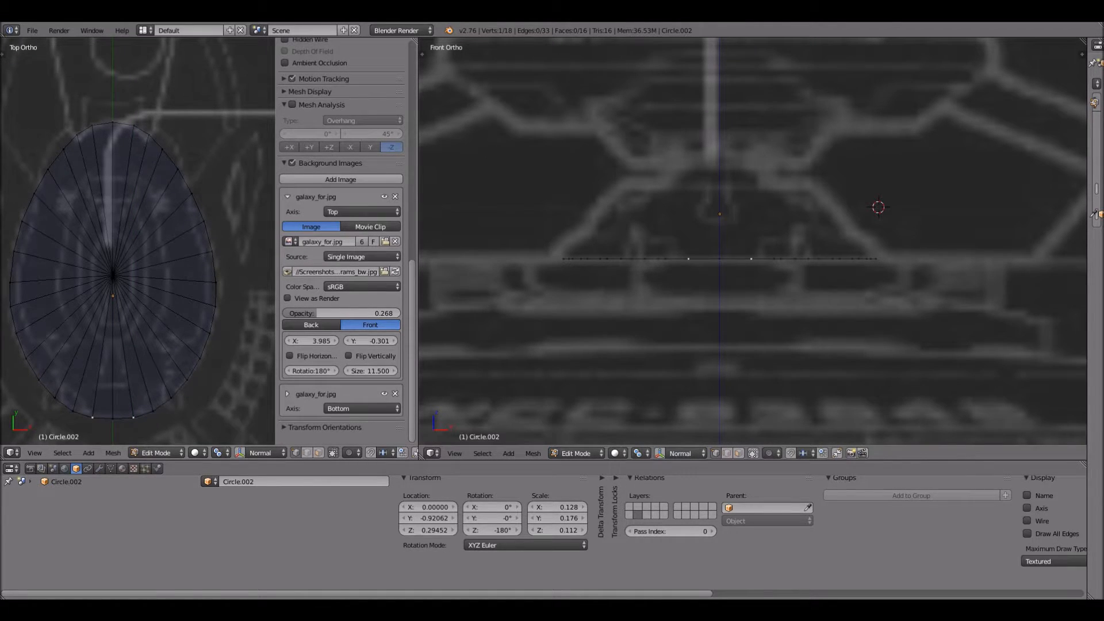
key(g)
click(114, 283)
- Select all the base's vertices except the central fan vertex, leaving only the outer rim selected
key(a)
key(a)
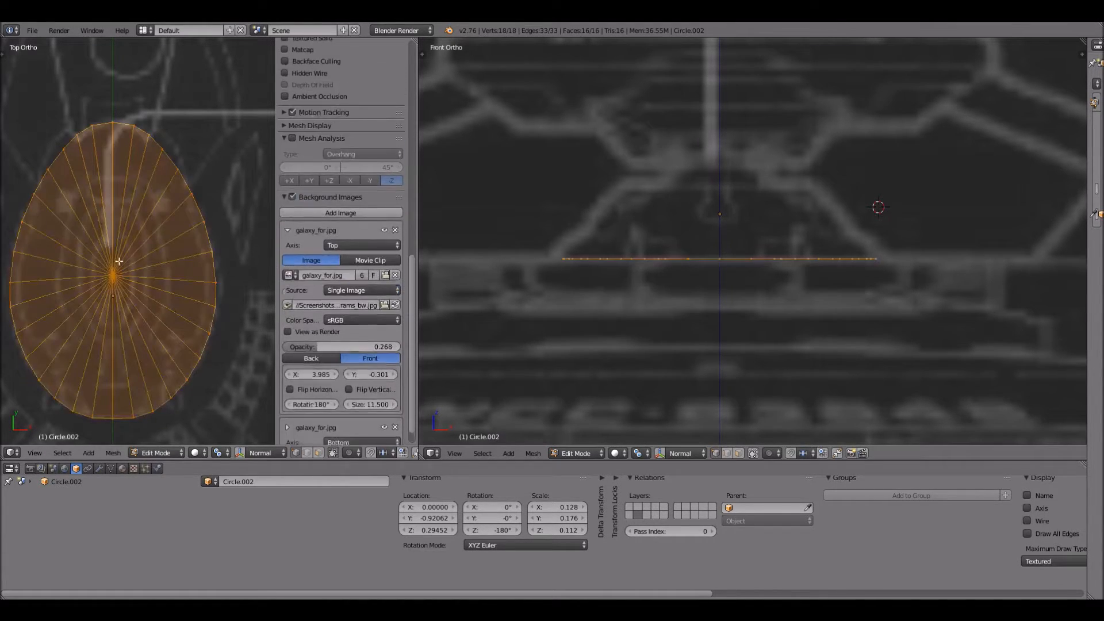
shift+right_click(107, 283)
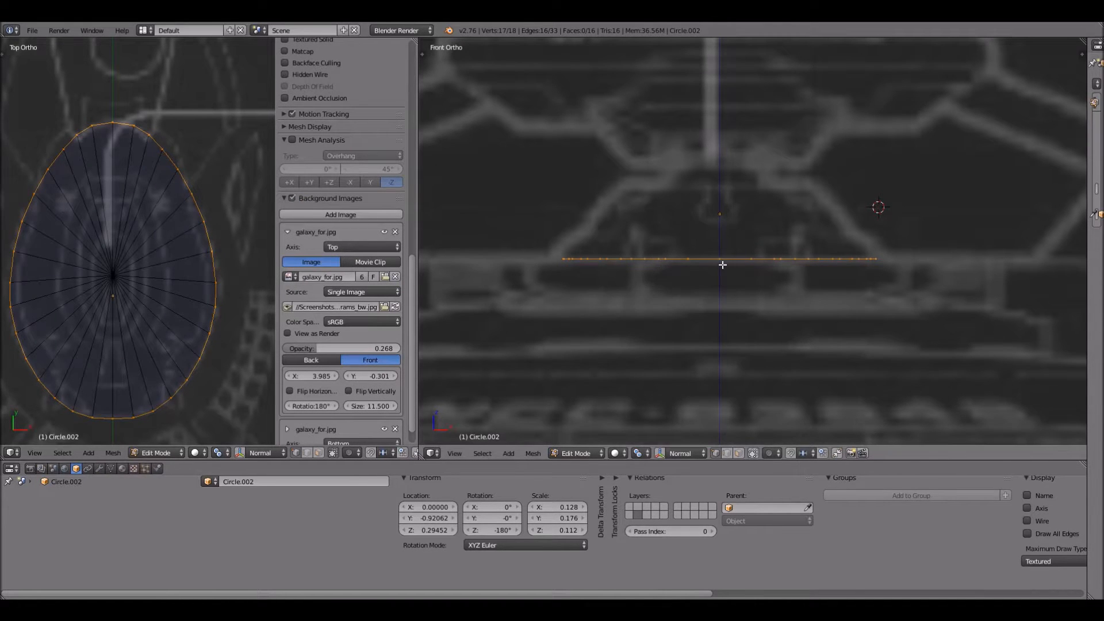
- Extrude the base's outer rim upward along Z to form the first wall tier of the bridge
key(e)
key(z)
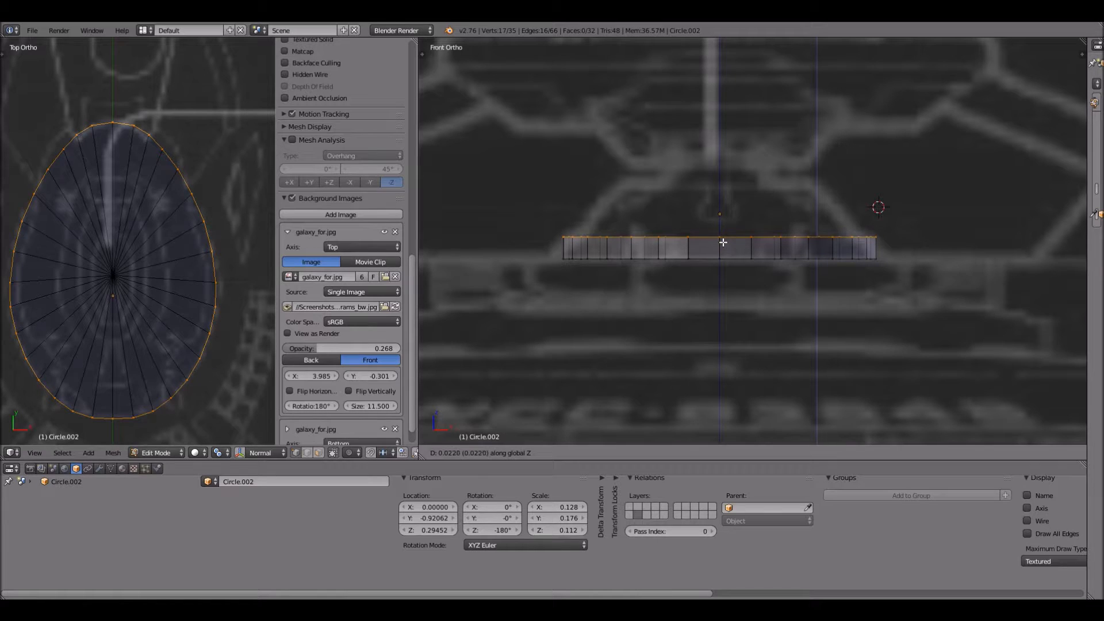
click(724, 236)
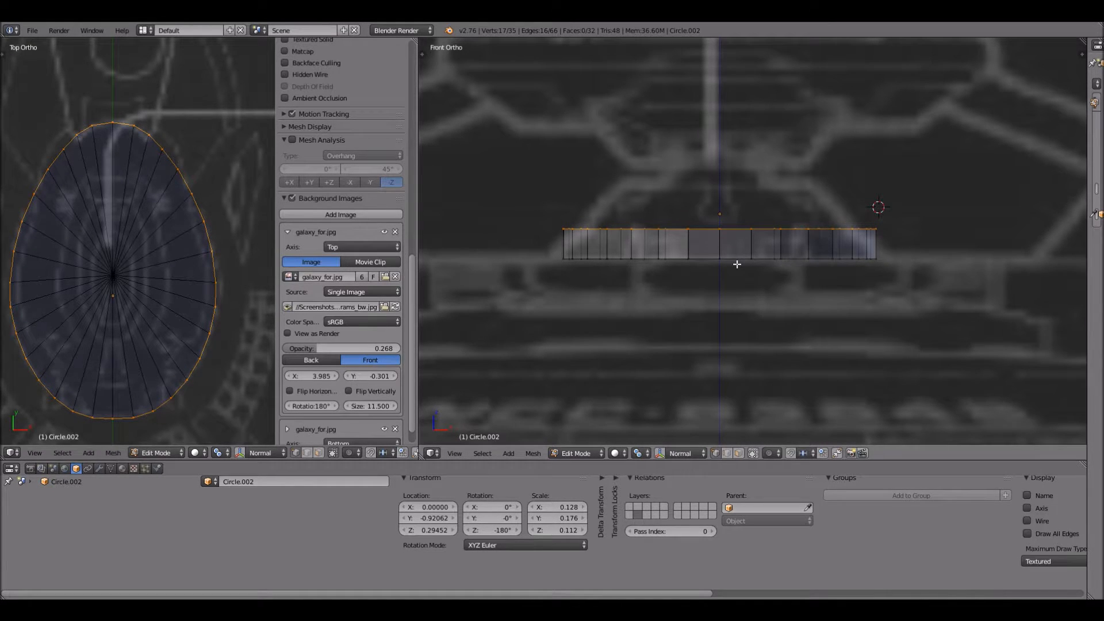
- Scale the extruded upper rim inward and narrow it along X so the wall slopes like the blueprint
key(s)
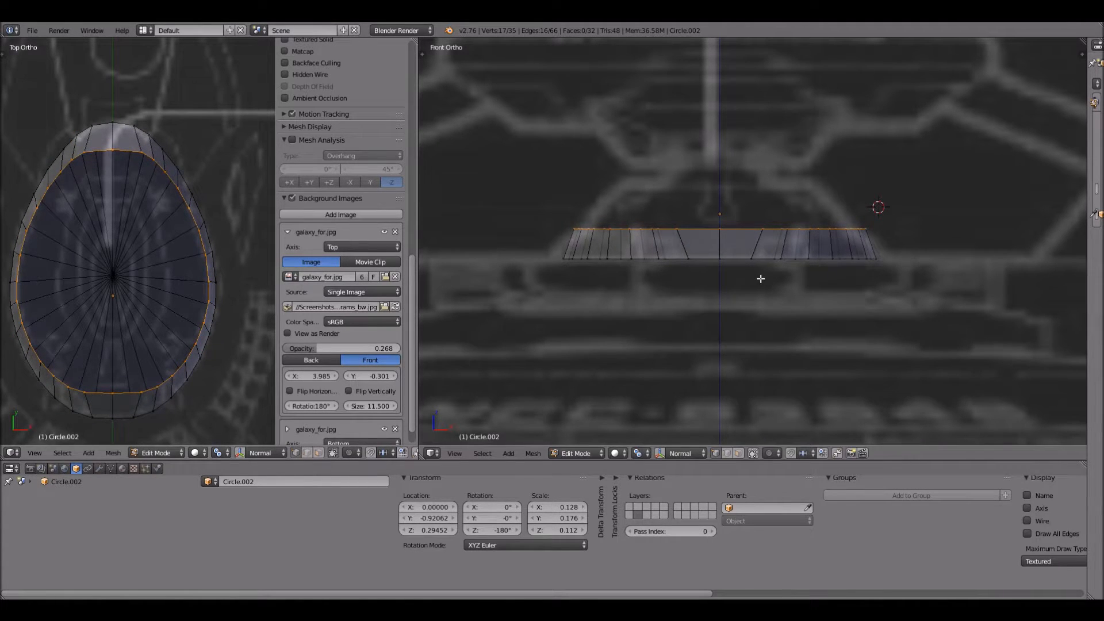
click(744, 274)
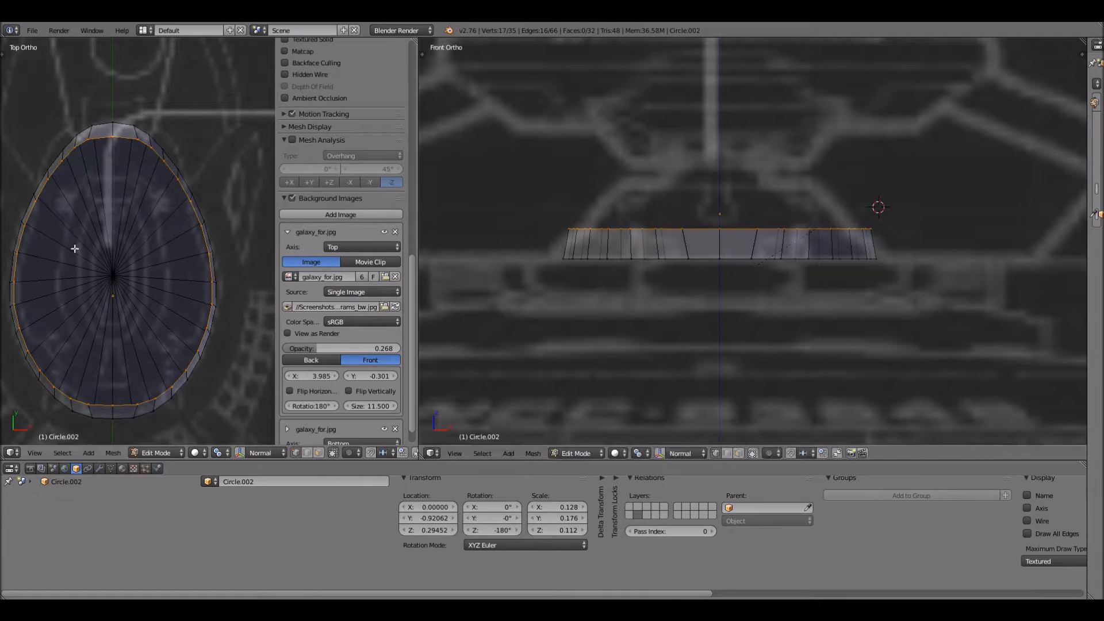
key(g)
key(x)
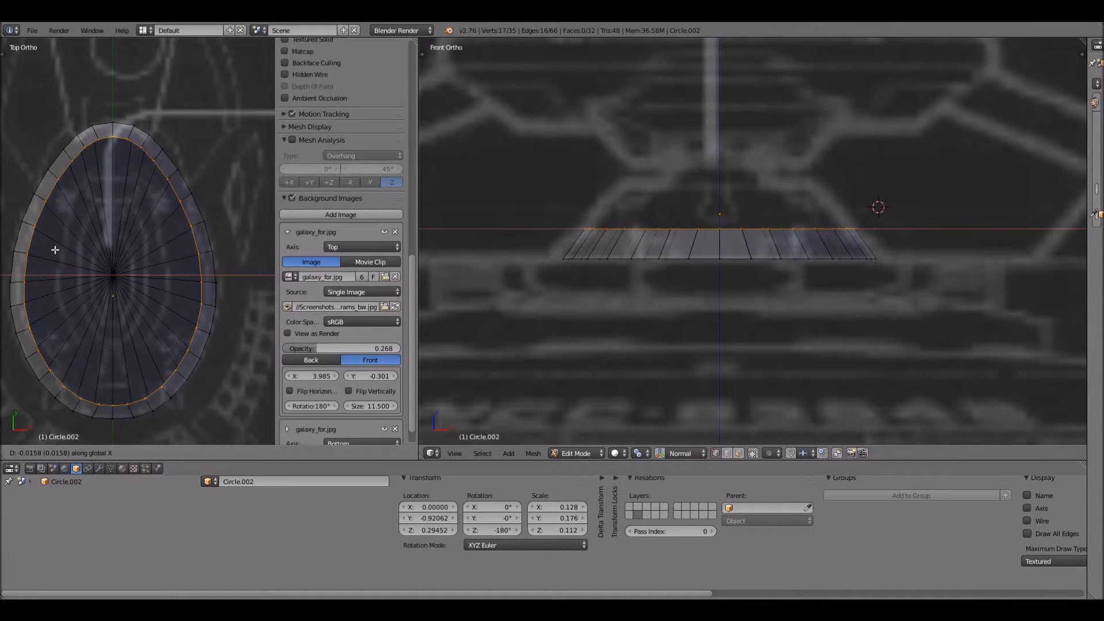
click(55, 251)
- Add a loop cut midway up the sloped wall and scale the new ring outward by about 1.045
key(e)
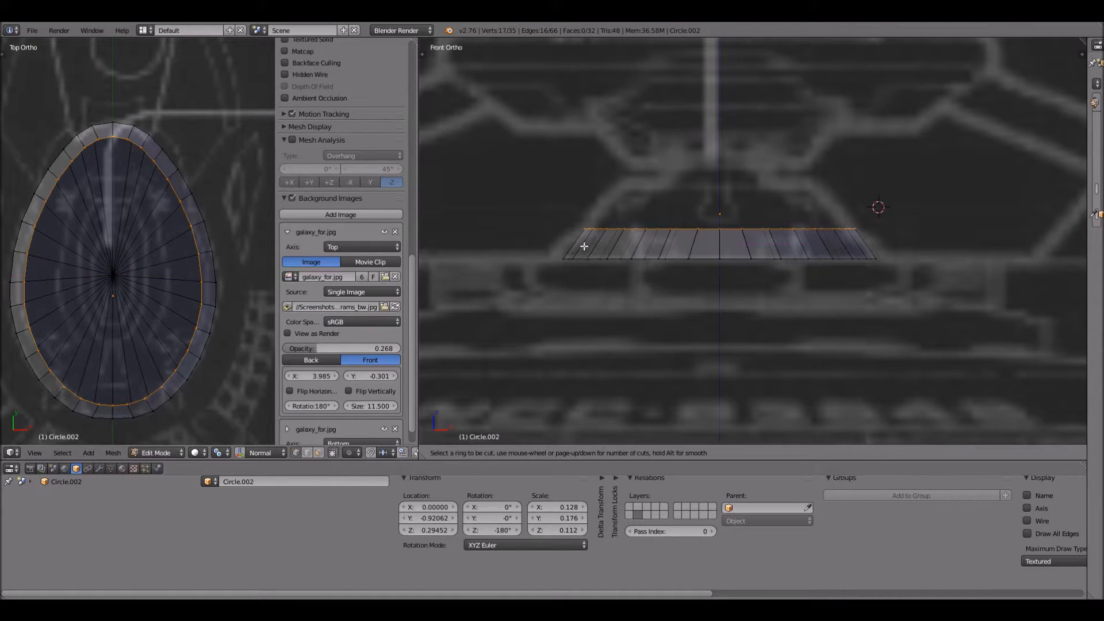
click(582, 241)
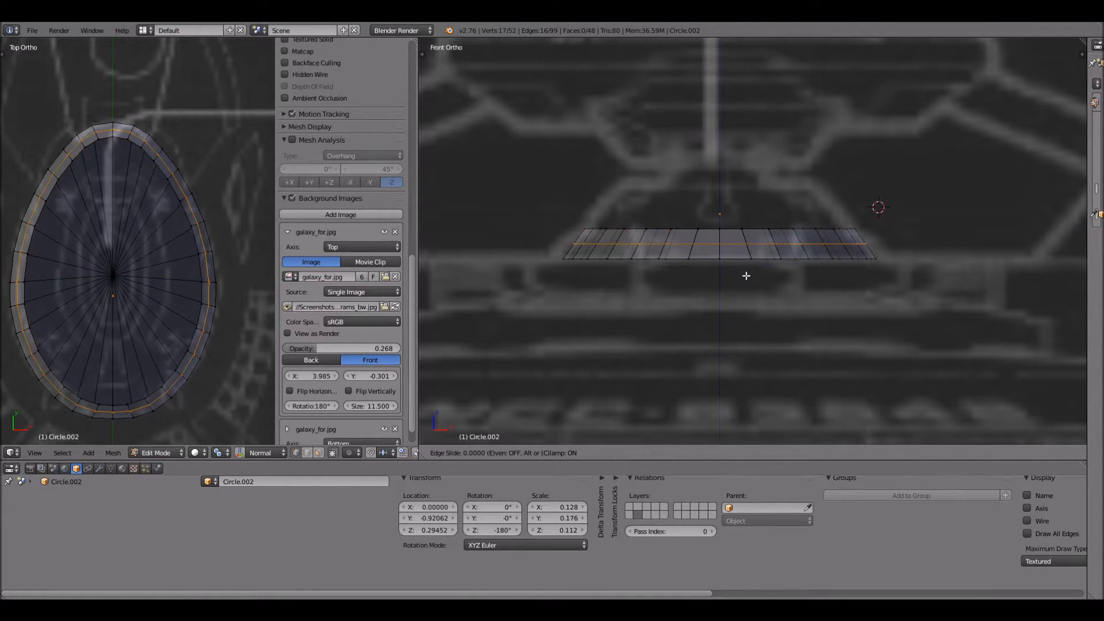
key(s)
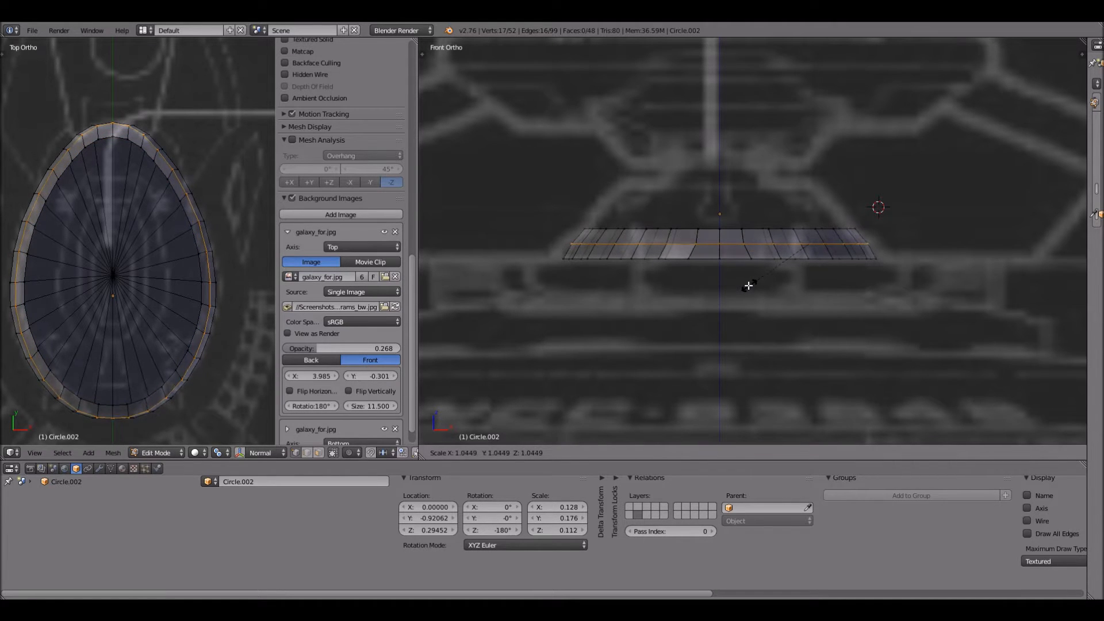
click(748, 286)
- Widen the middle ring slightly along X to round out the wall's profile
key(g)
key(x)
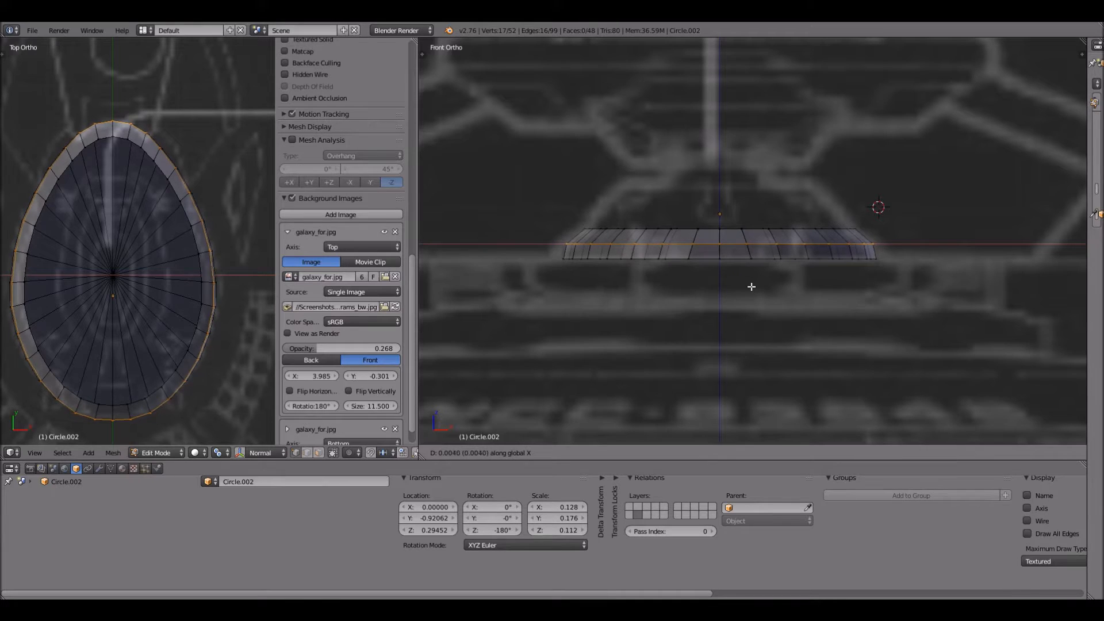
key(s)
key(x)
key(Escape)
key(g)
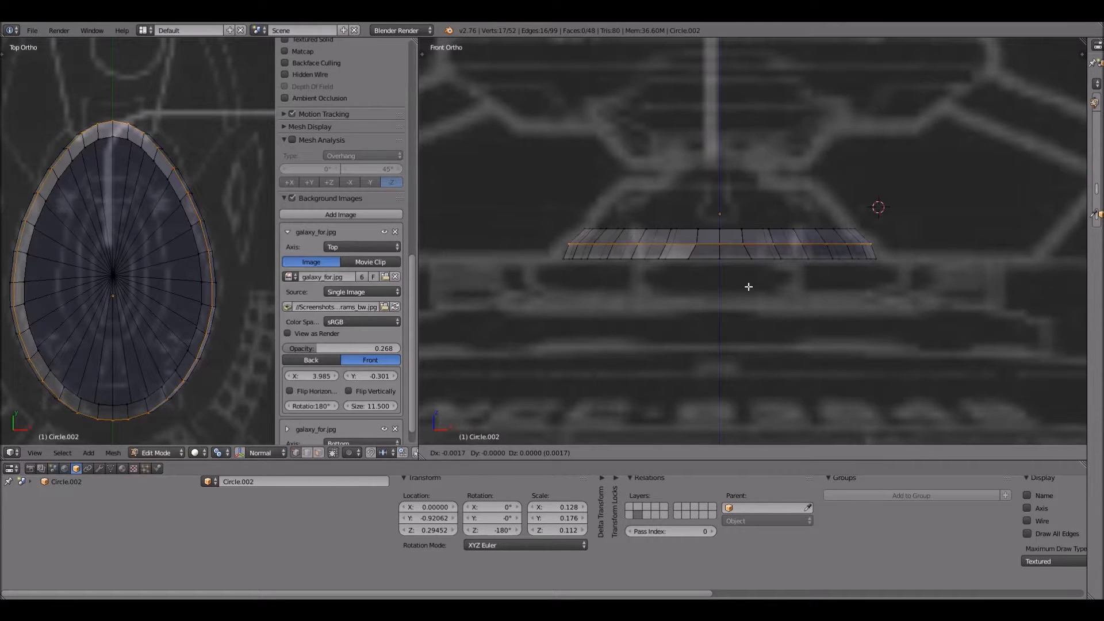
click(774, 290)
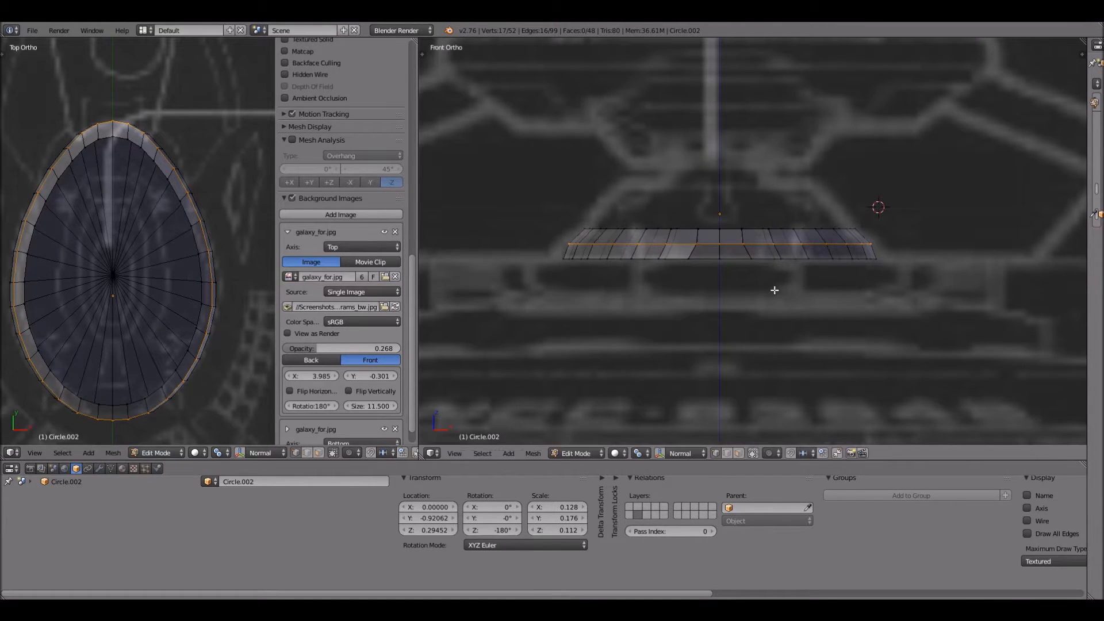
- Examine the shape of the bridge base's wall rings from an angled view and against the front blueprint
scroll(857, 262, down, 3)
middle_drag(857, 262, 767, 263)
scroll(801, 303, down, 4)
key(KP_Decimal)
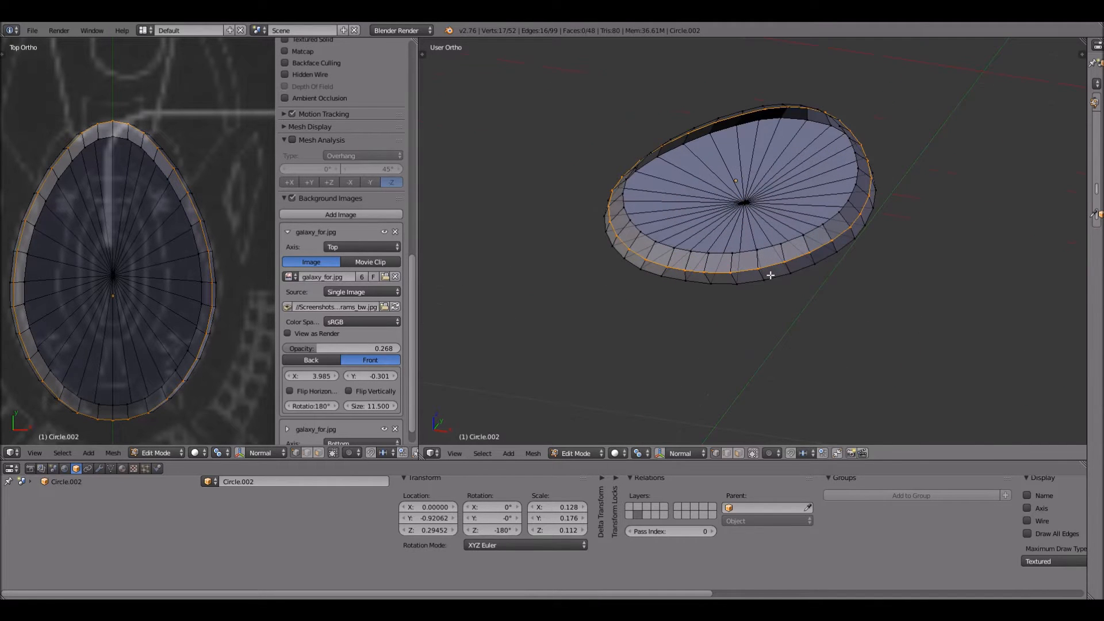
click(454, 453)
click(473, 377)
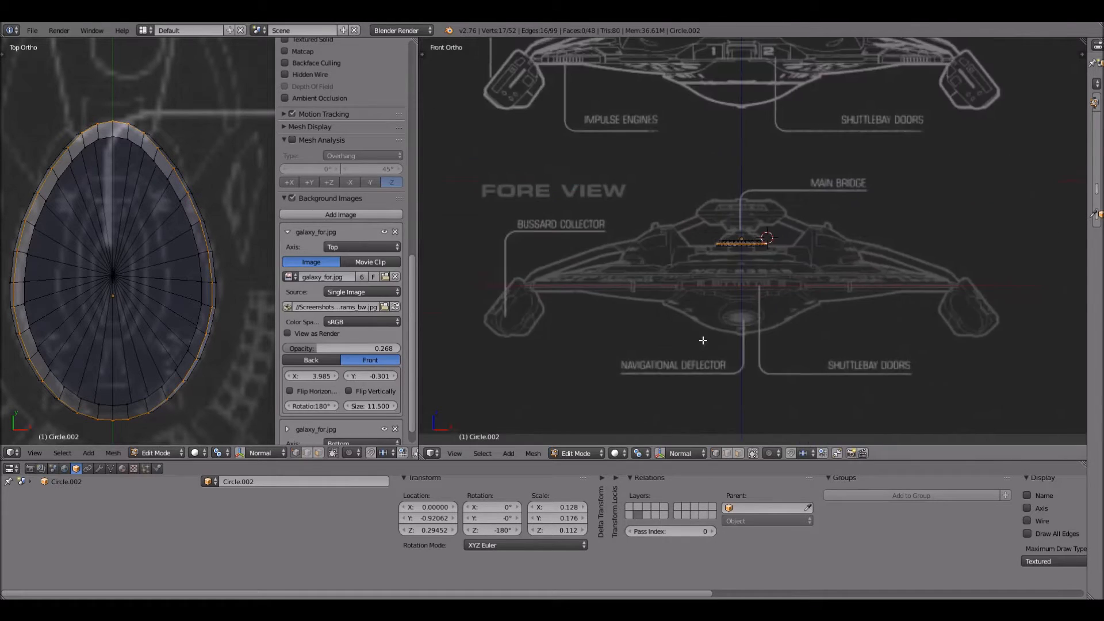
scroll(703, 341, up, 10)
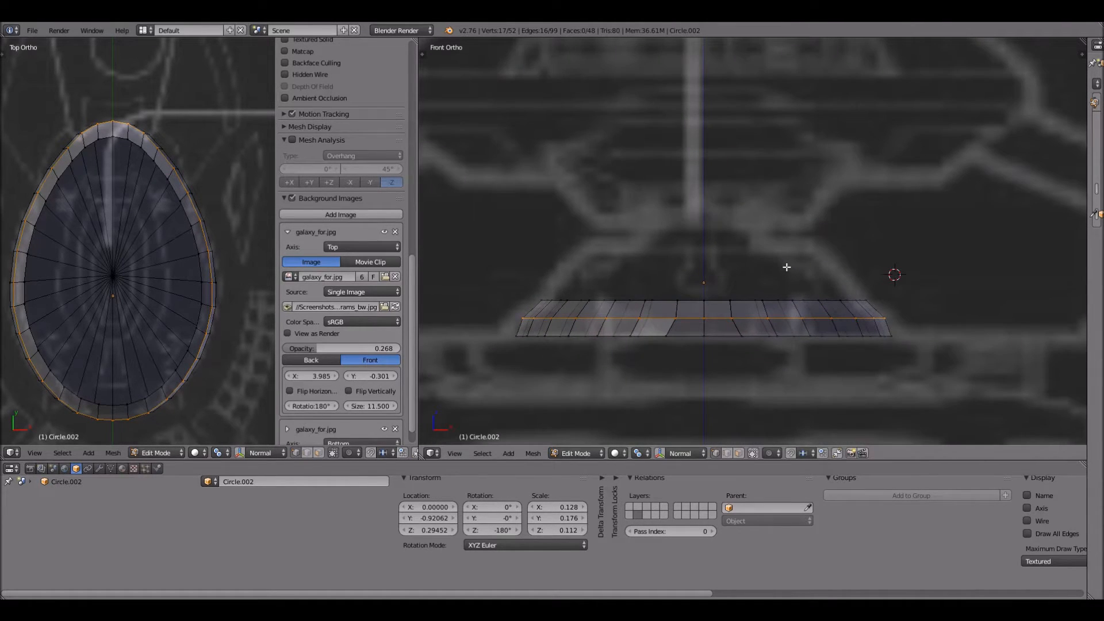
- Select the middle ring's vertices just beside the centre line and move them outward along X
key(a)
scroll(729, 337, up, 1)
key(b)
drag(716, 325, 739, 341)
key(g)
key(x)
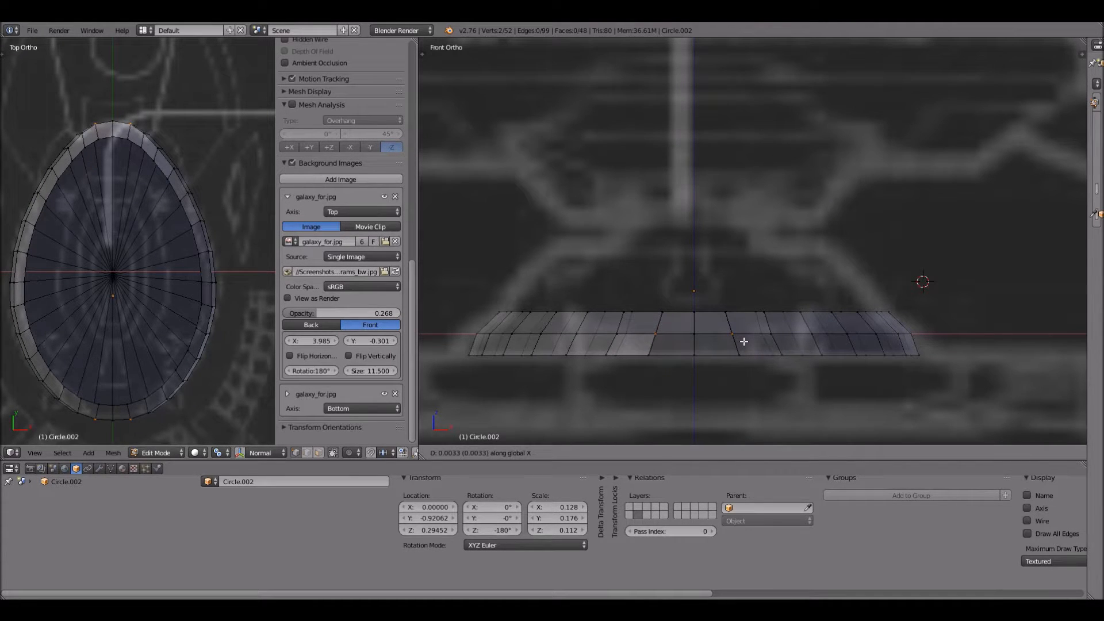
click(746, 335)
- Select the middle ring's second pair of vertices from the centre line and shift them along X
key(a)
key(b)
drag(751, 330, 778, 338)
key(g)
key(x)
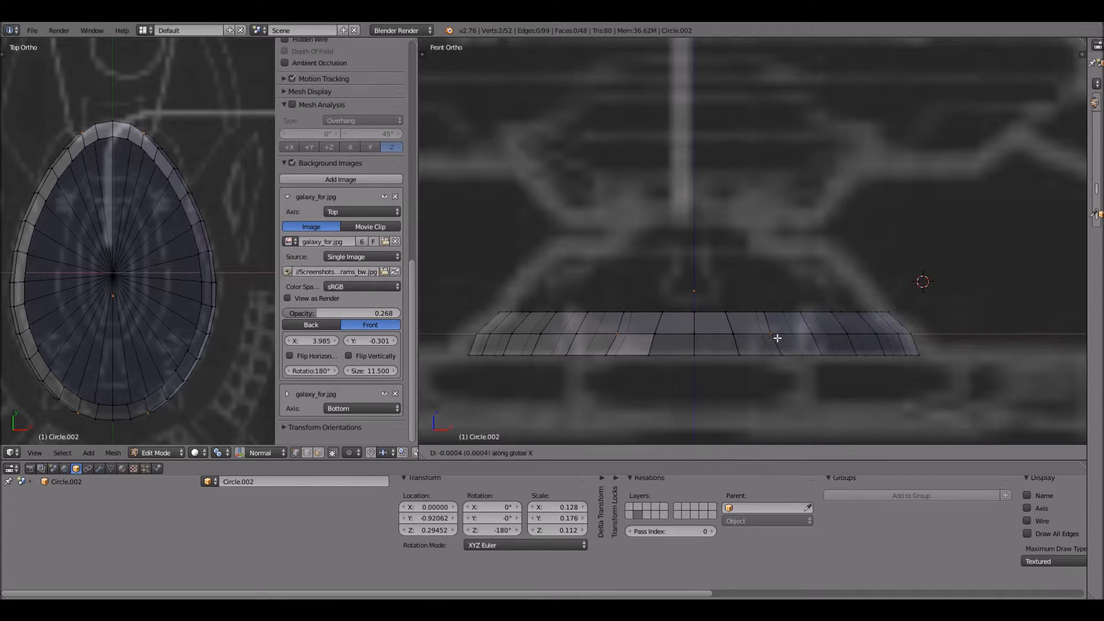
click(793, 338)
- Select all the vertices of the wall's upper rim
key(a)
key(b)
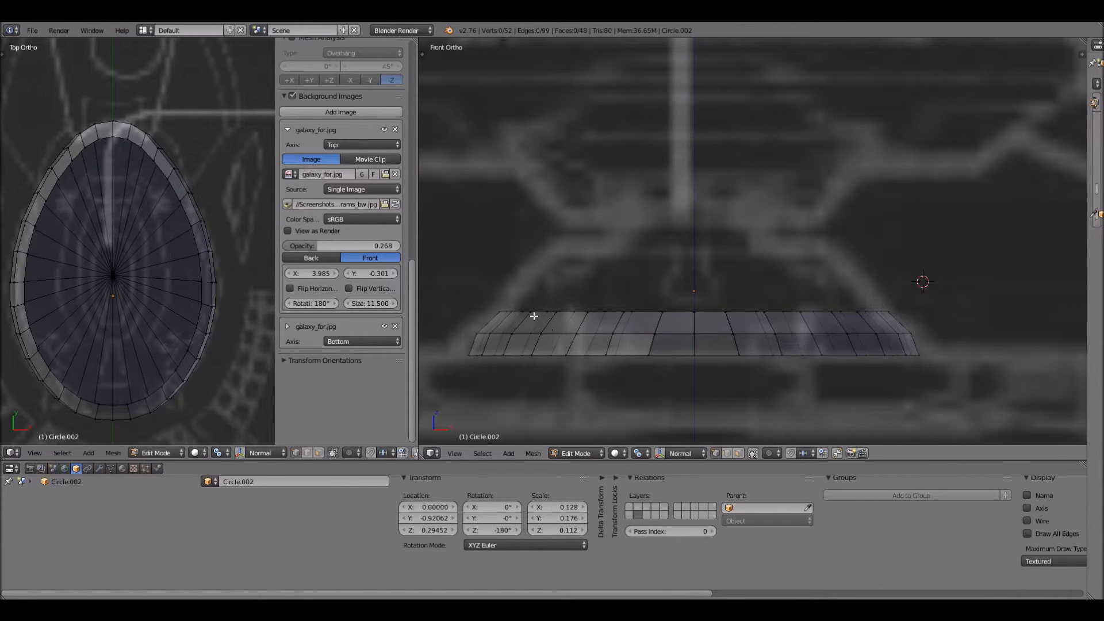
key(b)
drag(482, 295, 572, 323)
drag(827, 339, 927, 319)
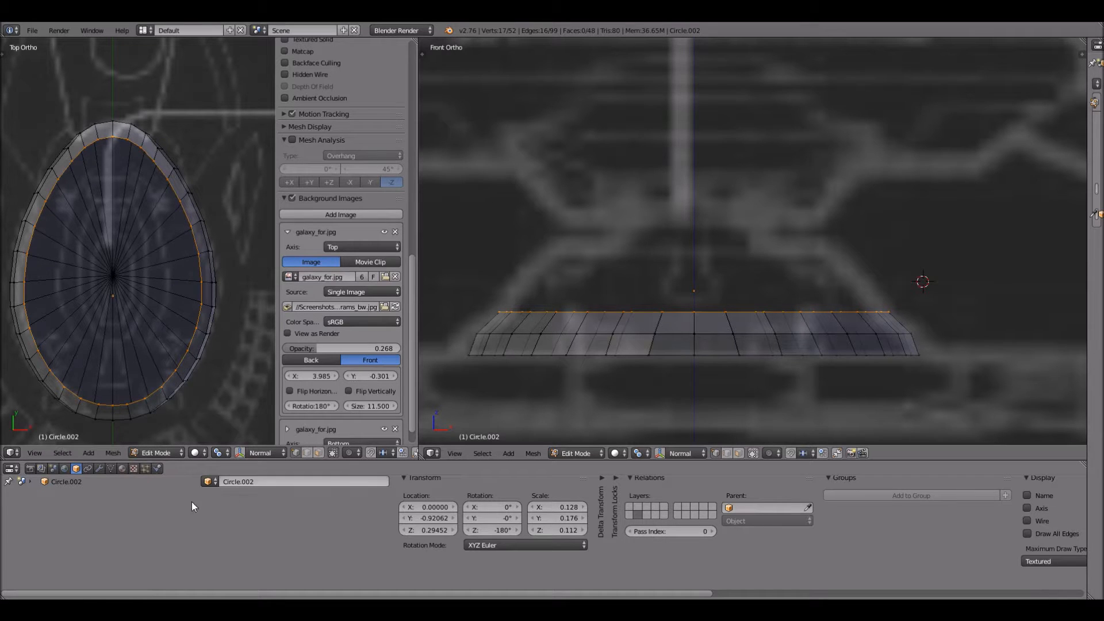
- Switch the bridge base to Object Mode and apply its Mirror modifier
click(99, 468)
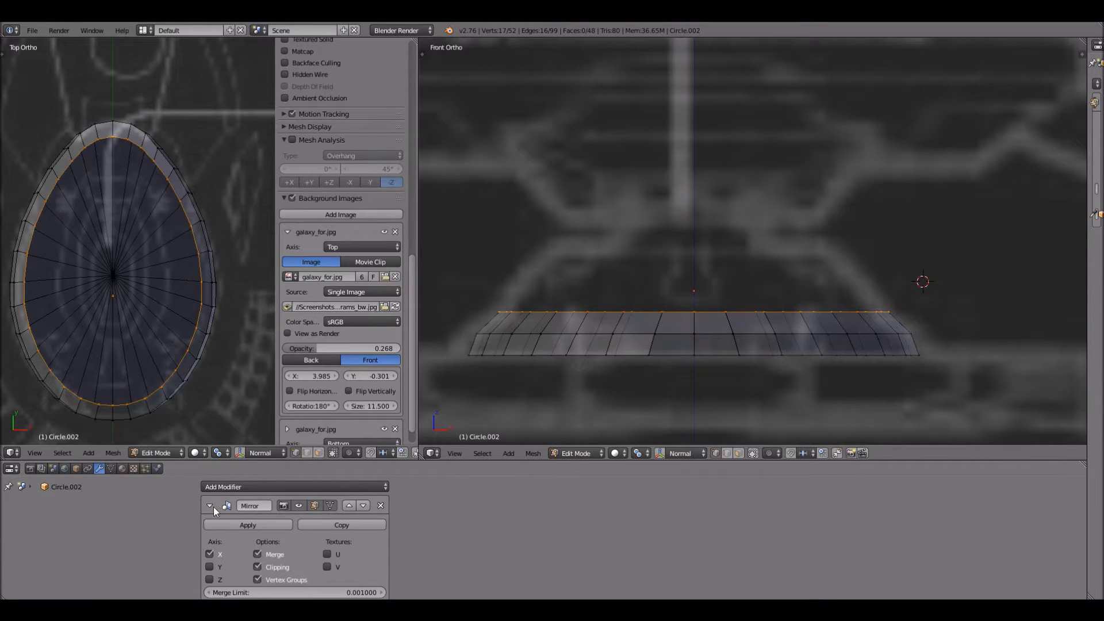
click(269, 525)
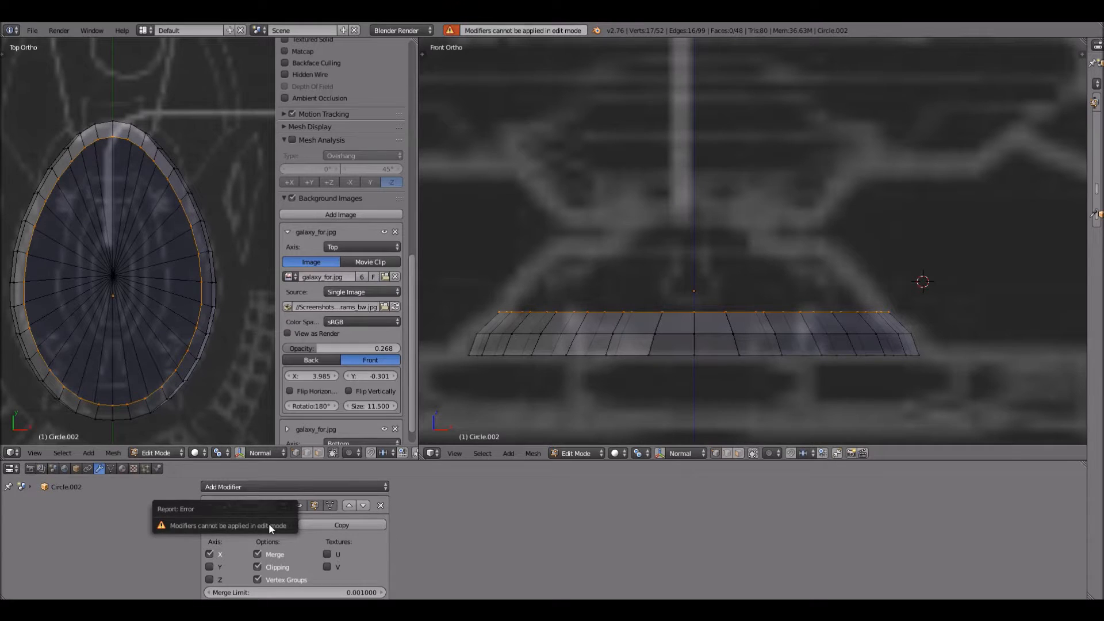
click(163, 454)
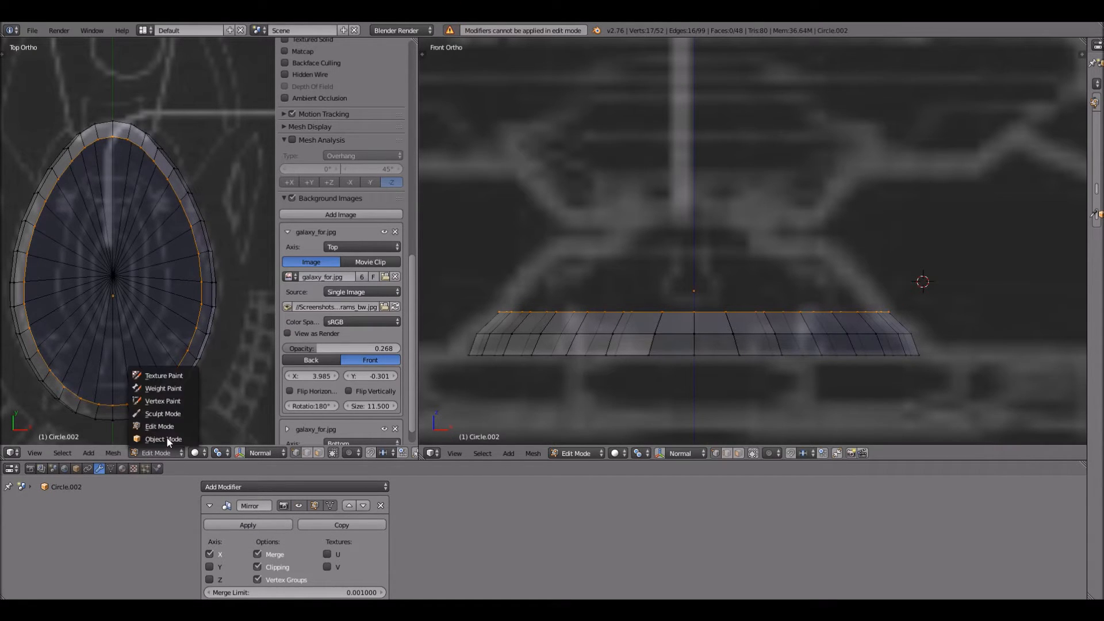
click(167, 437)
click(227, 524)
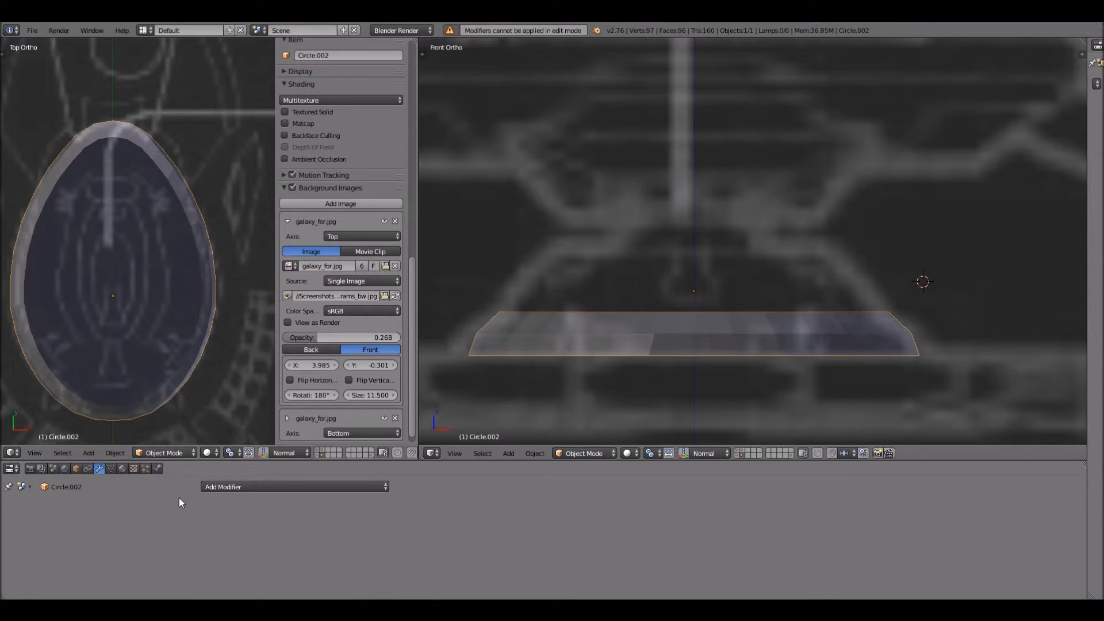
- Return to Edit Mode and select the upper rim's vertices across both halves of the bridge base
click(167, 454)
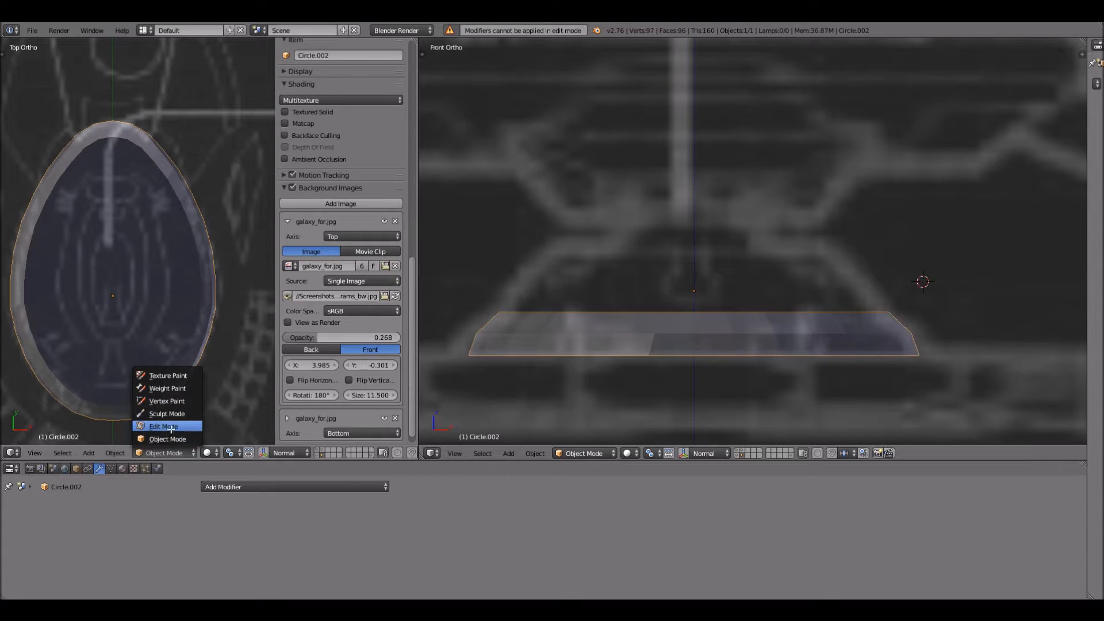
click(167, 426)
key(b)
drag(472, 297, 927, 321)
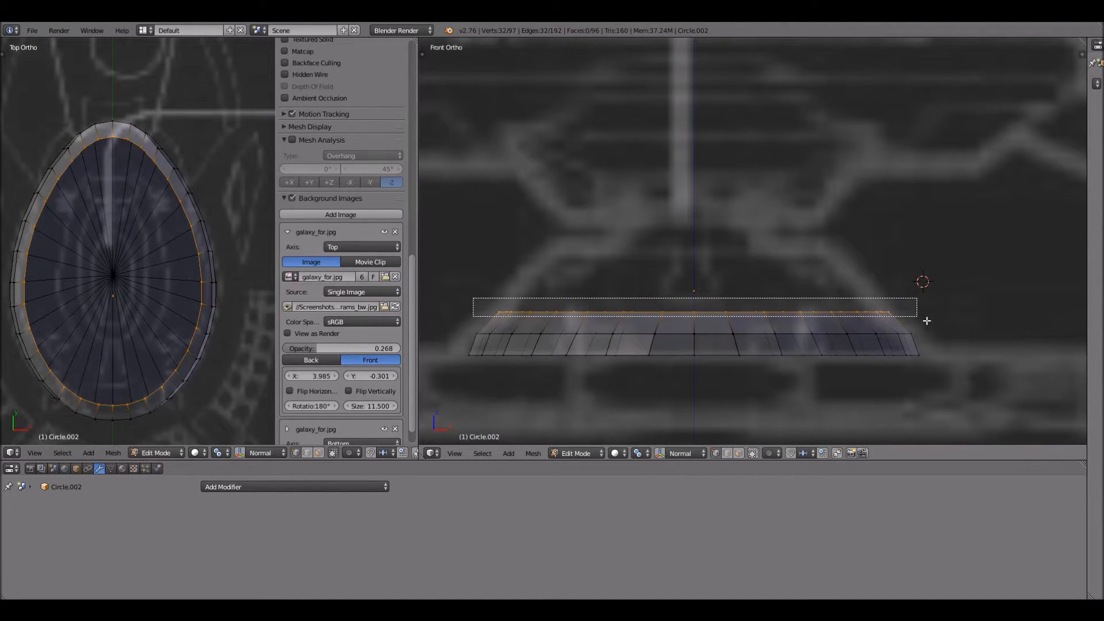
- Extrude the upper rim upward along Z by about 0.042 and scale it inward to follow the blueprint's slope
key(e)
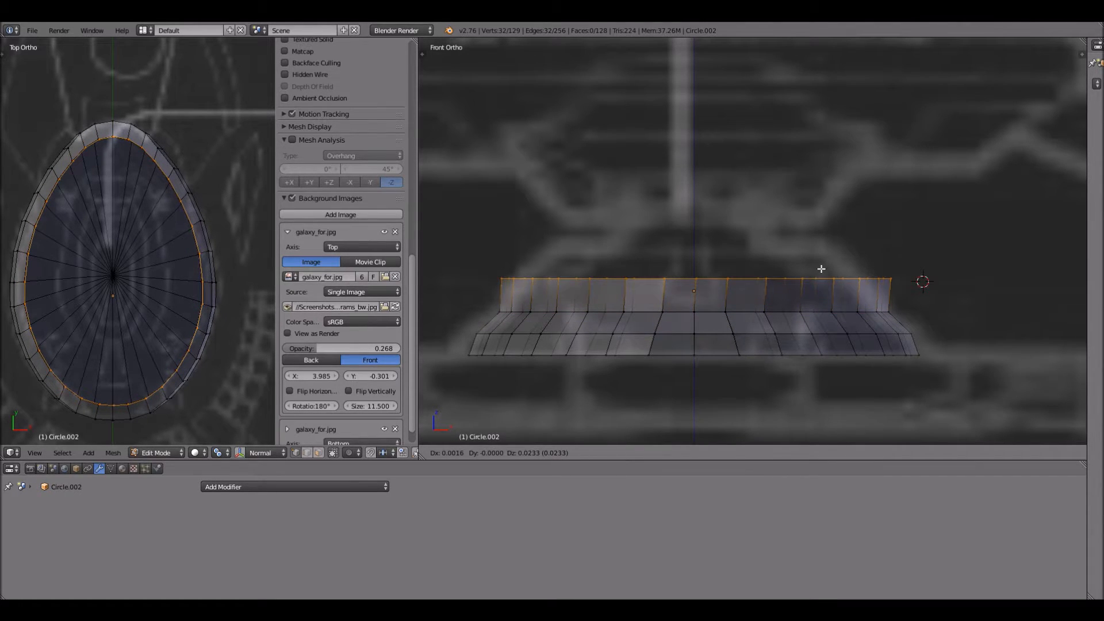
key(y)
key(z)
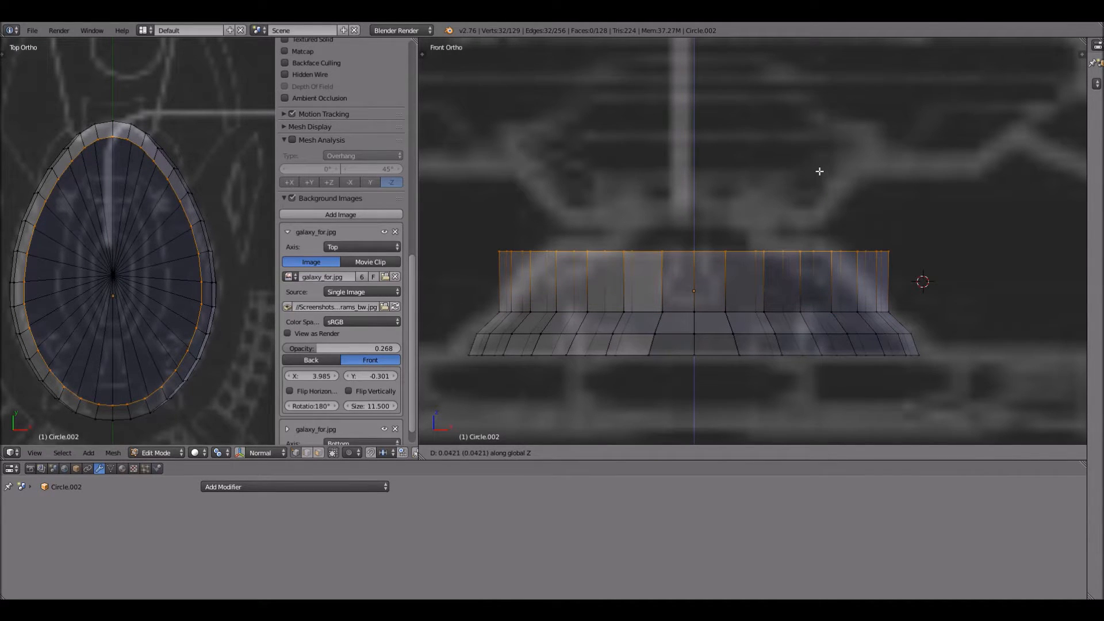
click(819, 171)
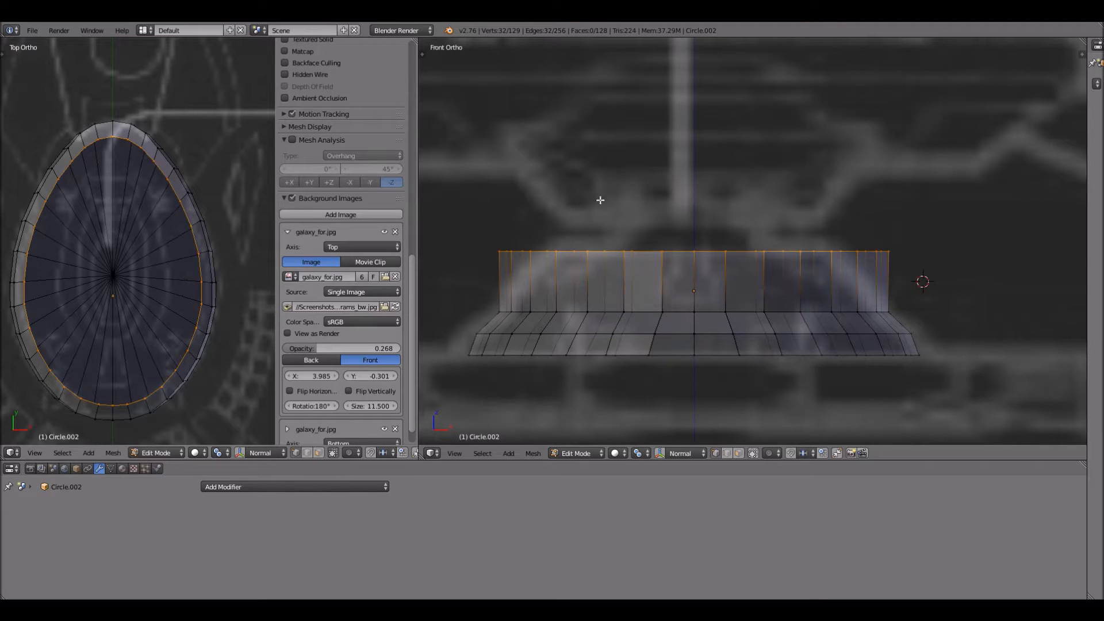
key(s)
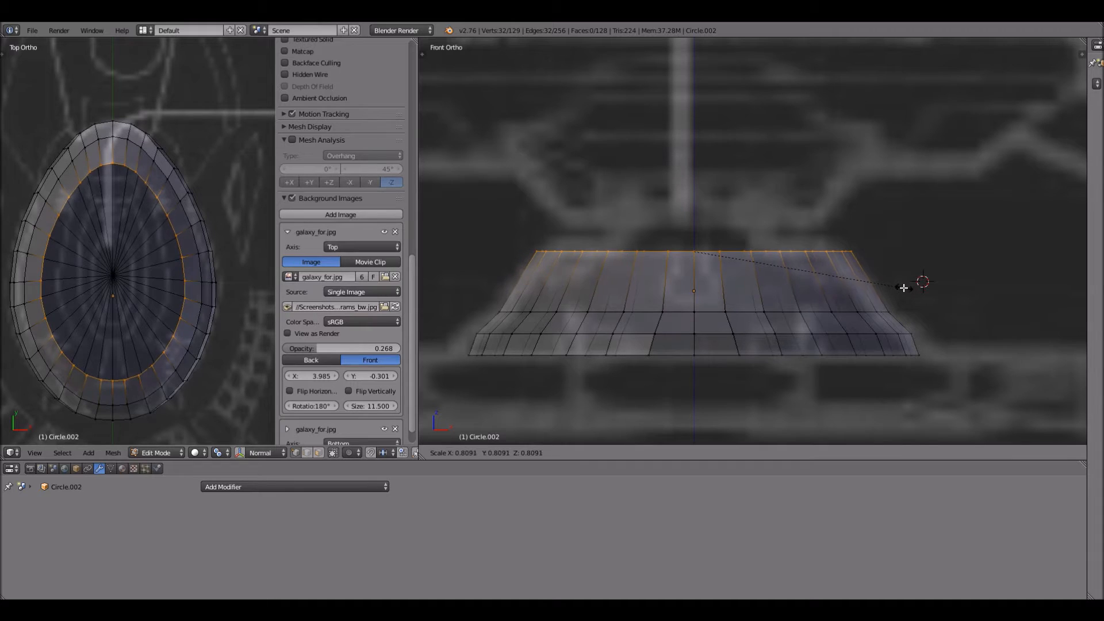
click(794, 291)
- Add a centred loop cut around the new upper tier and try scaling the ring
key(ctrl+e)
key(Escape)
key(ctrl+r)
click(618, 294)
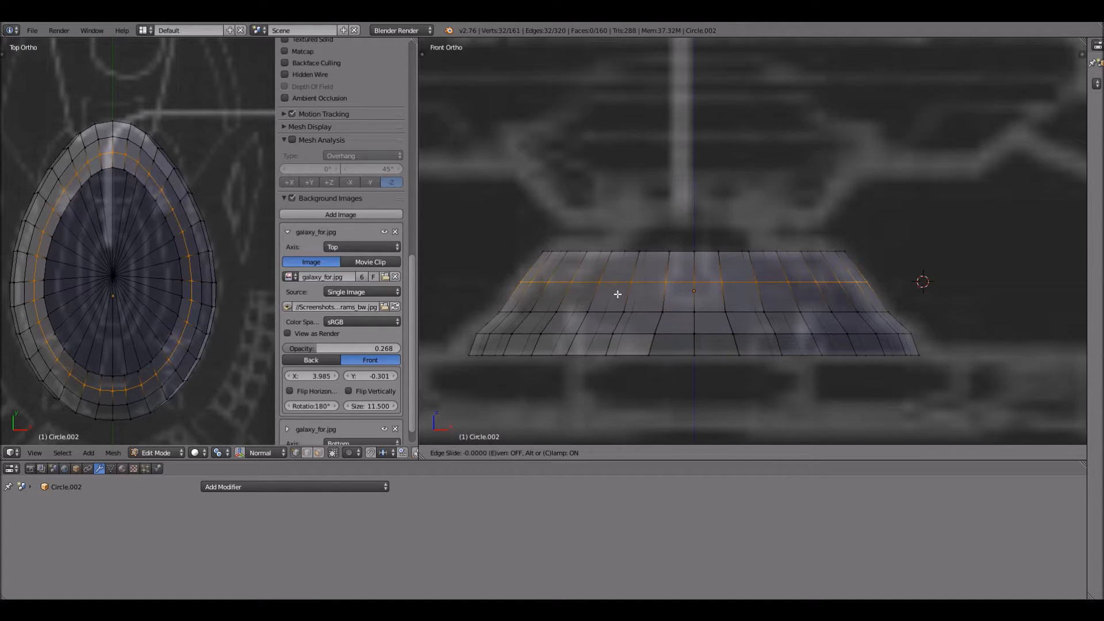
right_click(618, 294)
key(s)
click(754, 311)
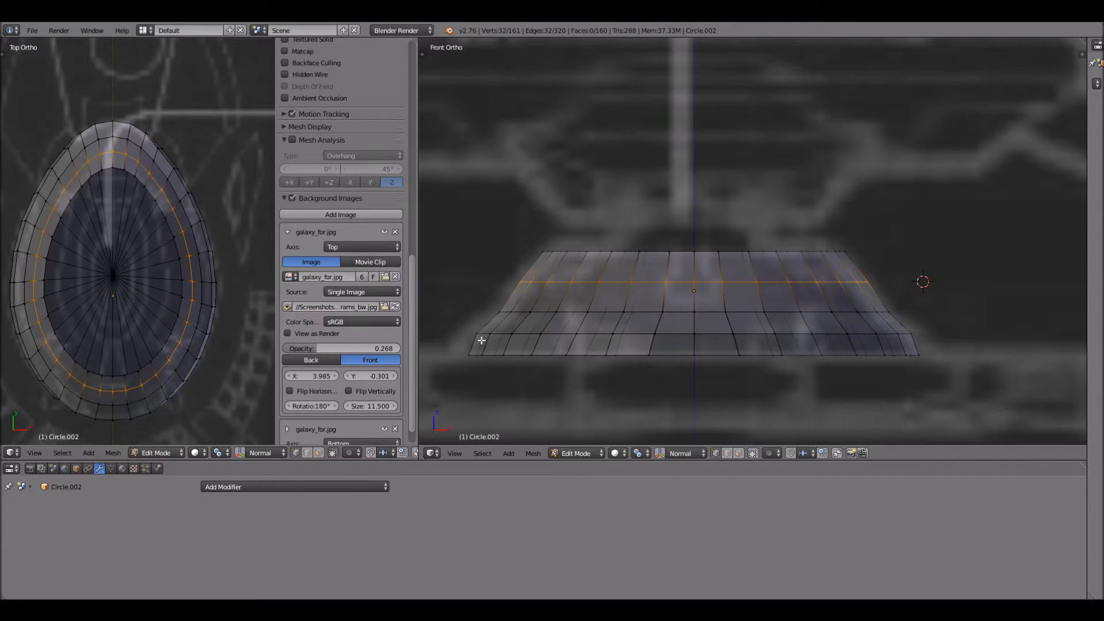
- Select the two highest rings of the upper tier and delete their vertices
scroll(481, 341, up, 1)
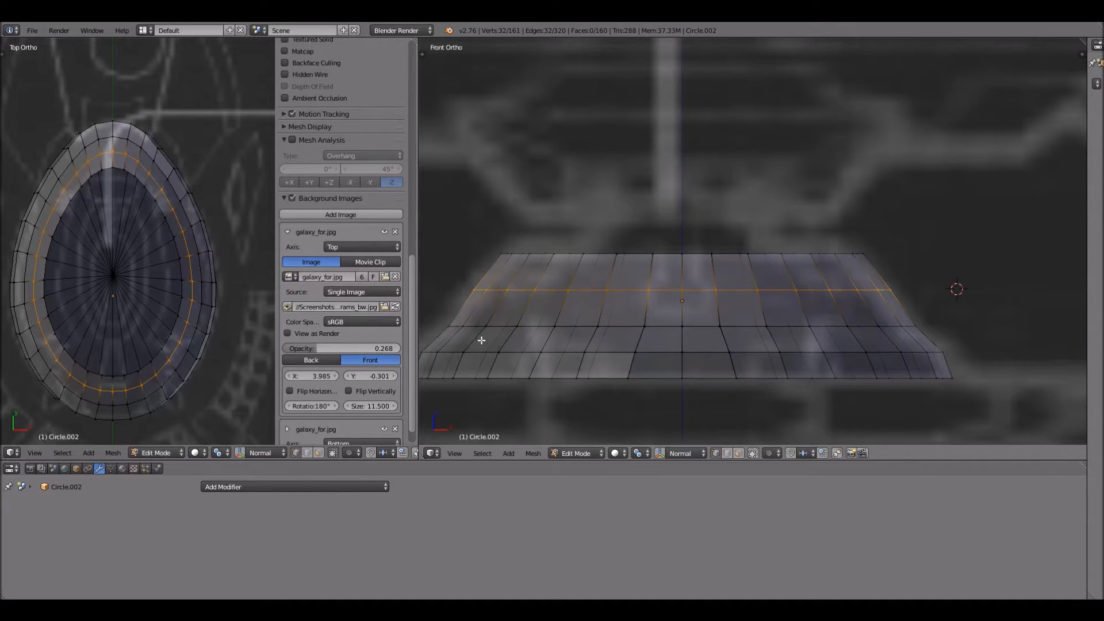
key(a)
key(b)
mouse_move(443, 211)
mouse_down()
mouse_move(456, 226)
mouse_move(559, 259)
mouse_up()
drag(1016, 312, 1019, 295)
key(x)
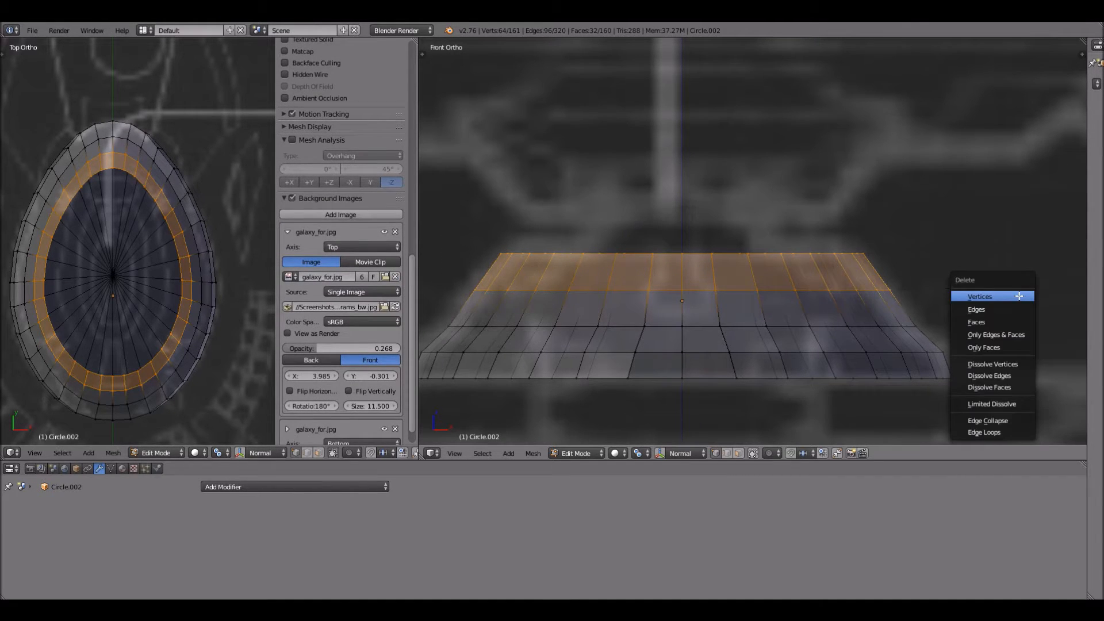
click(1019, 295)
- Select the remaining upper rim's vertices all the way around the bridge base
key(b)
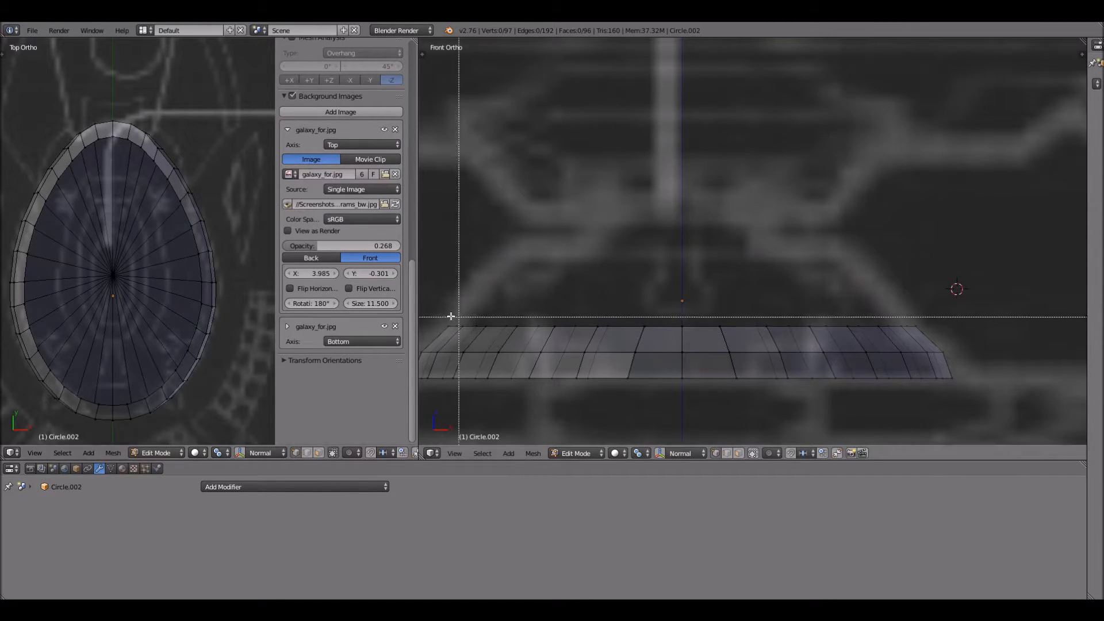
drag(431, 320, 941, 338)
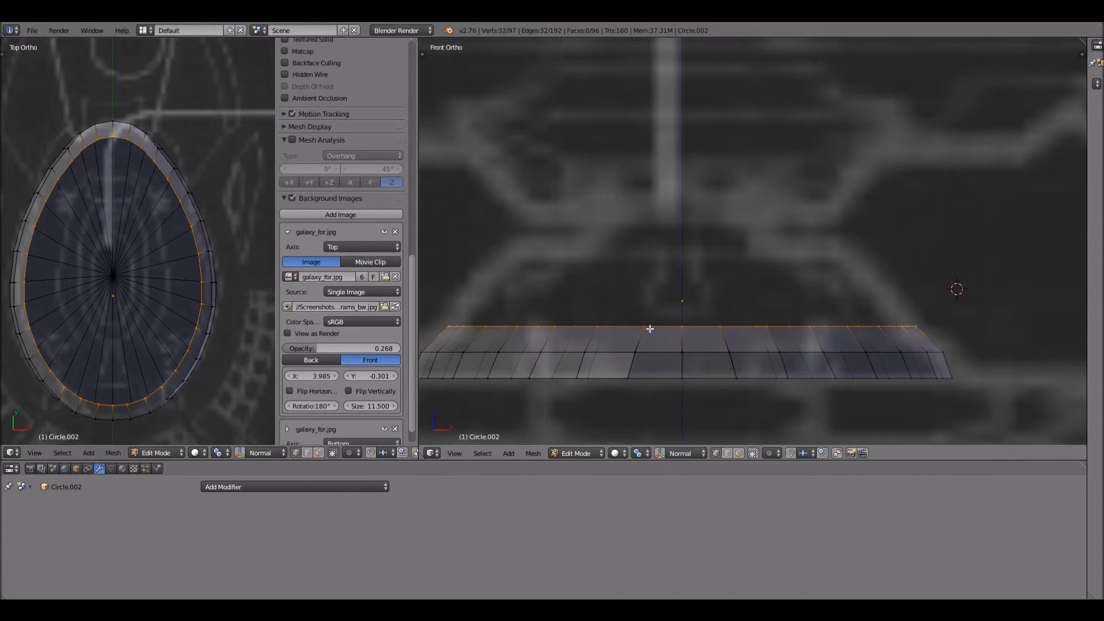
key(KP_Decimal)
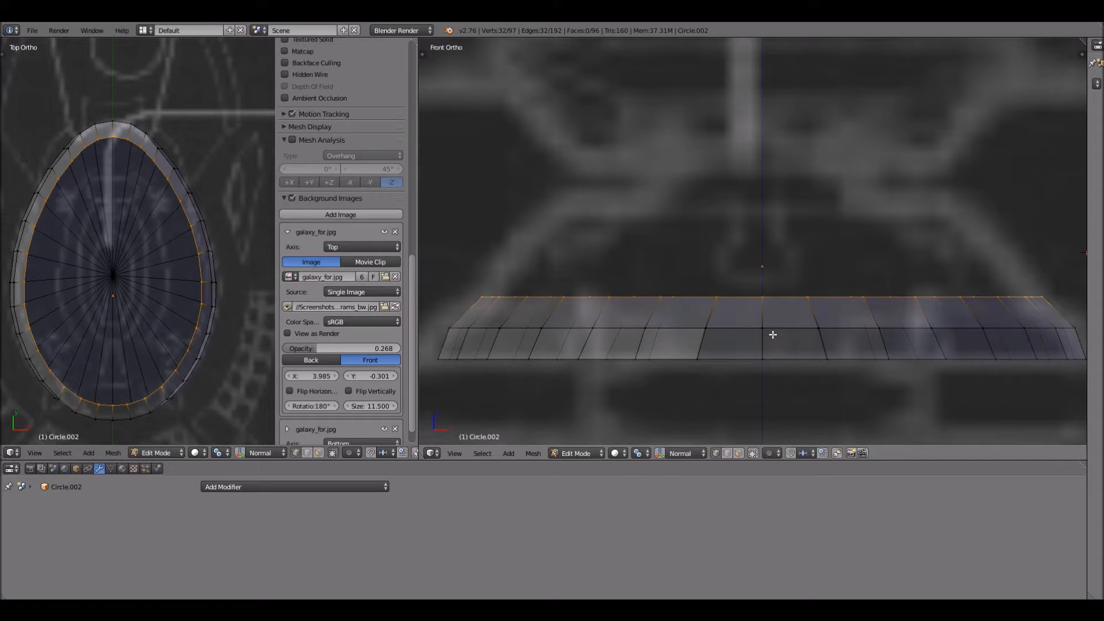
- Try extruding the bridge's upper rim in place and scaling it inward to about 0.98 as a narrow ledge
key(e)
key(z)
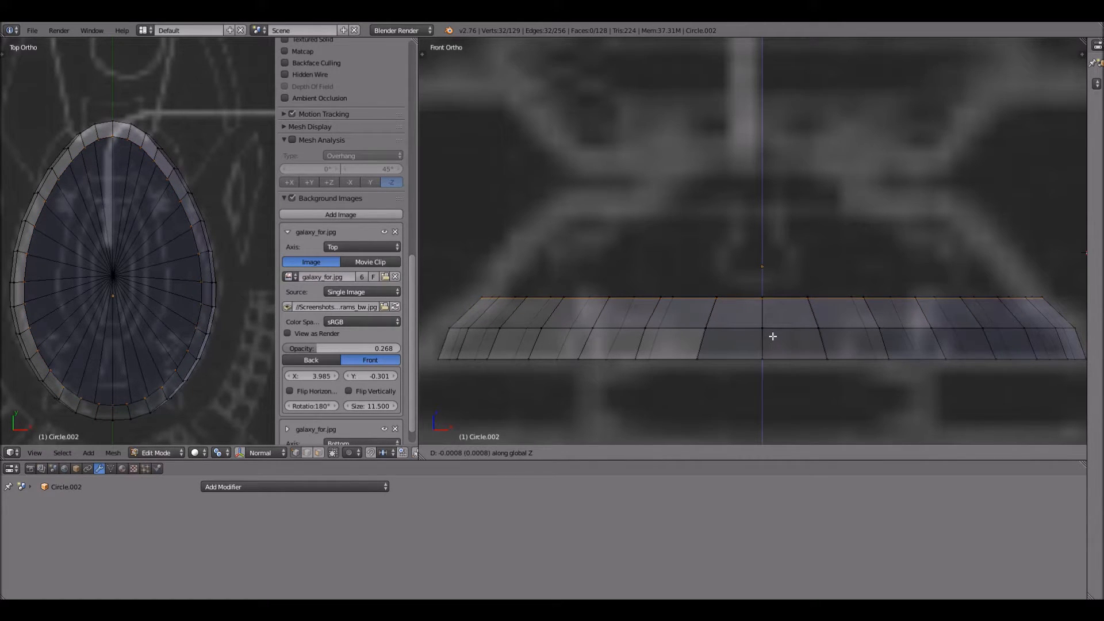
right_click(792, 344)
key(s)
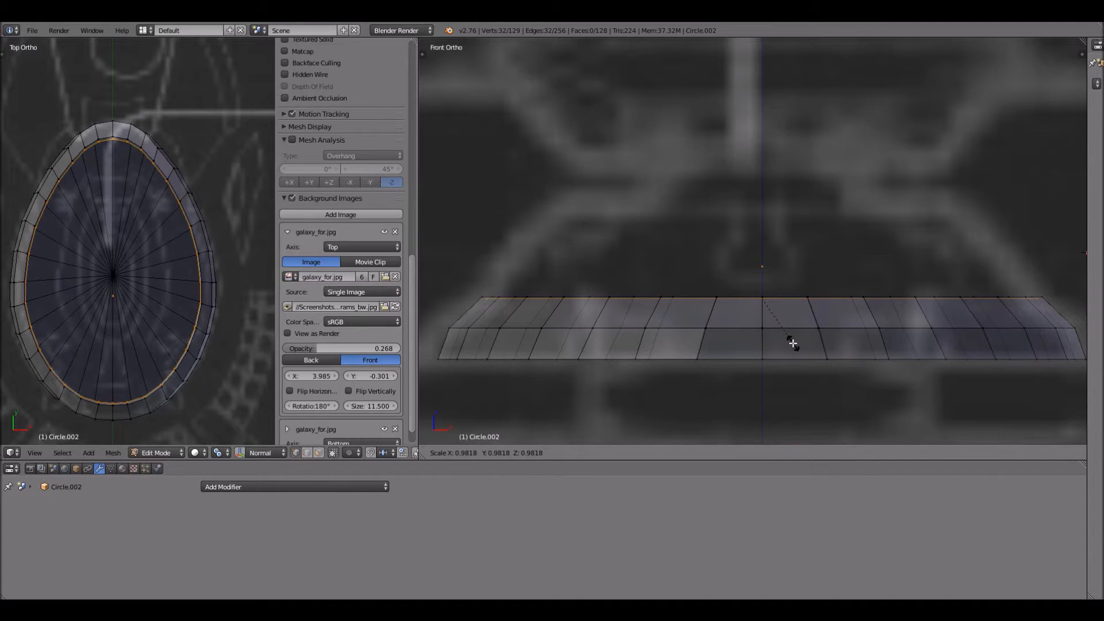
click(795, 343)
- Try extruding the rim with an inward scale of about 0.99 and a small rise along Z, and undo these changes
key(e)
key(z)
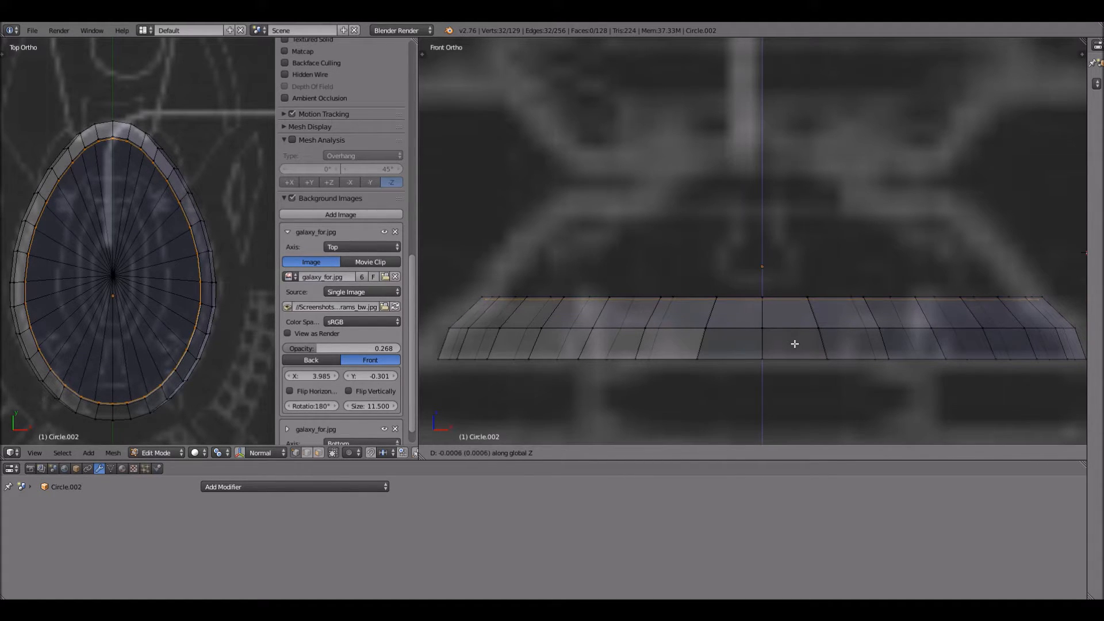
click(795, 344)
key(e)
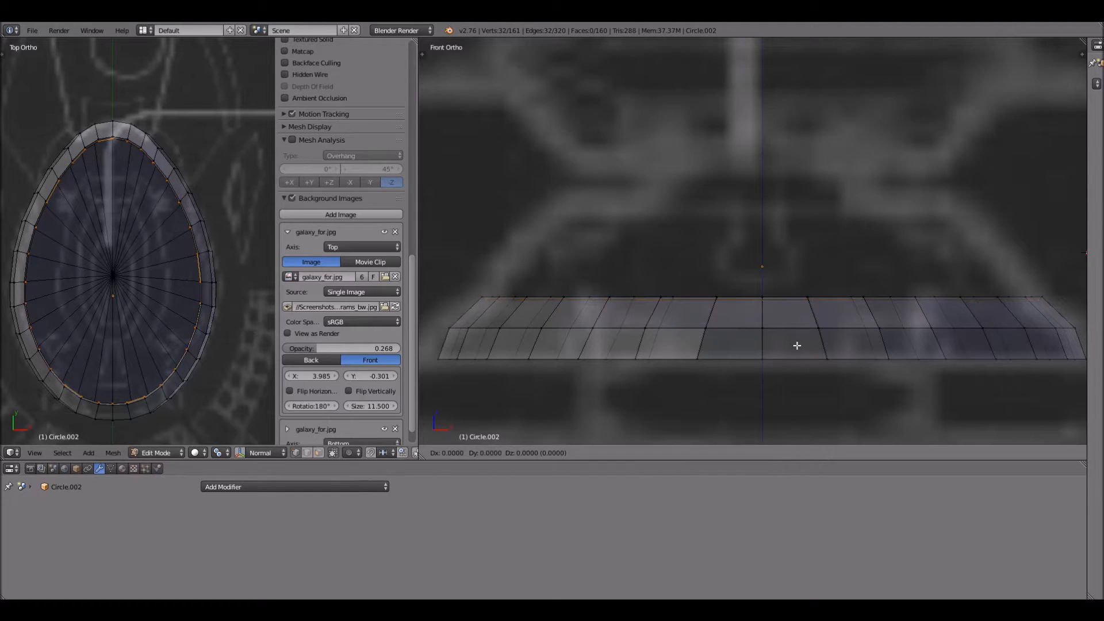
key(s)
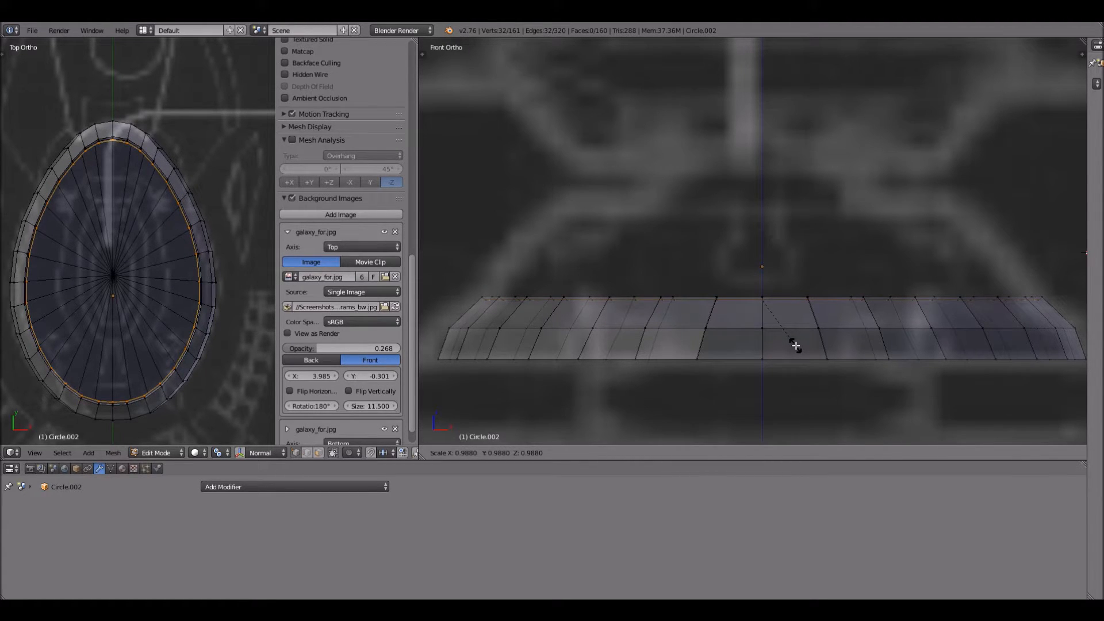
click(796, 345)
key(e)
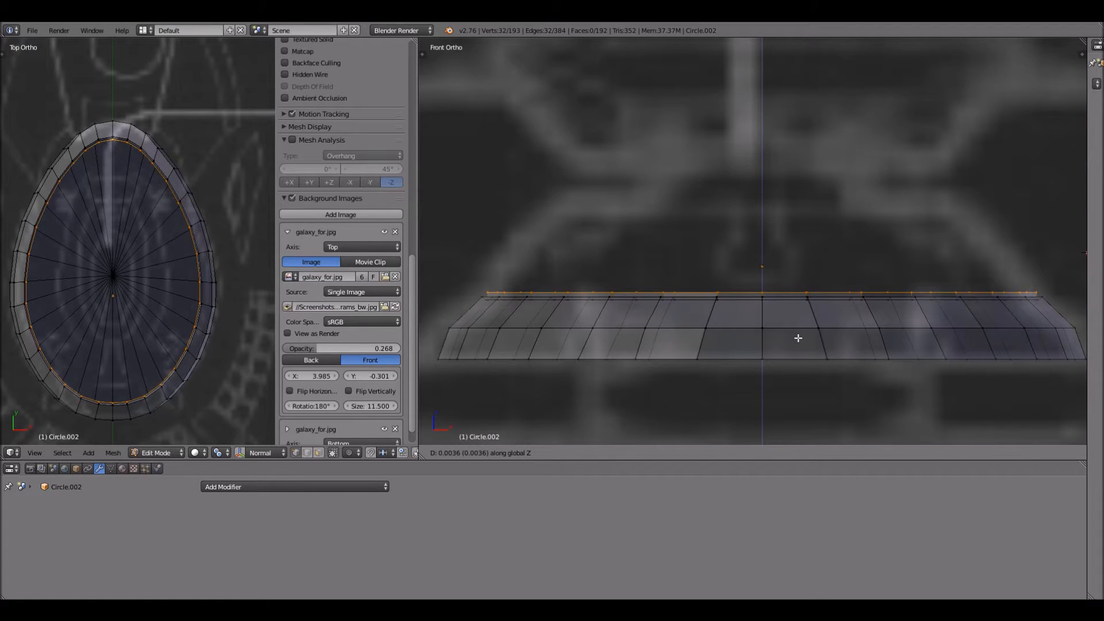
key(Escape)
key(ctrl+z)
key(ctrl+z)
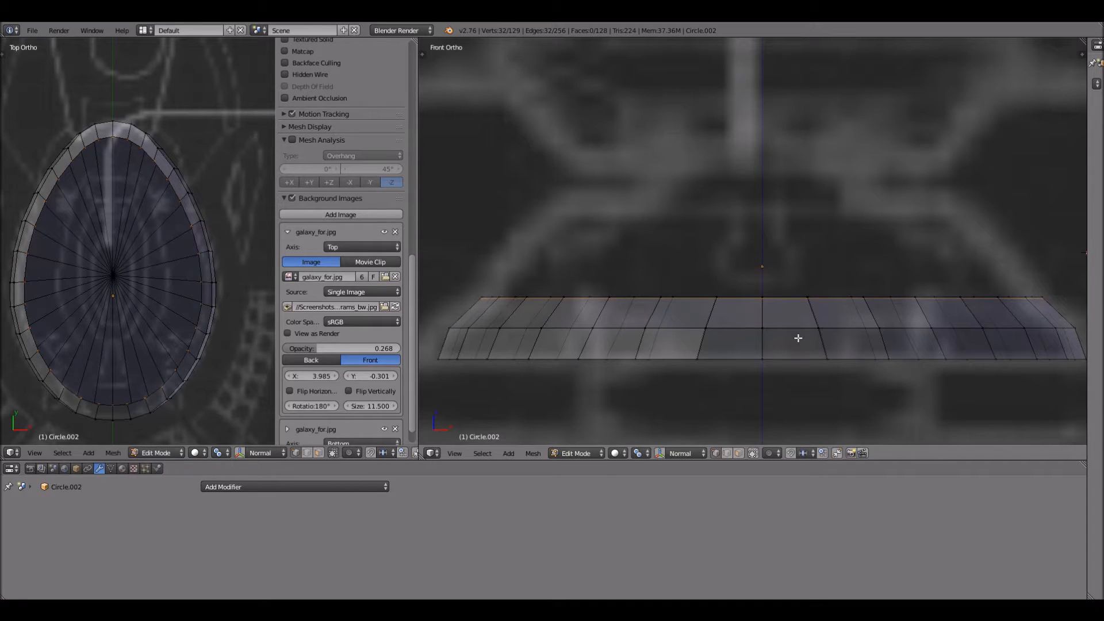
- Extrude the rim upward along Z to the next blueprint level and scale it inward to form a sloped upper tier
key(g)
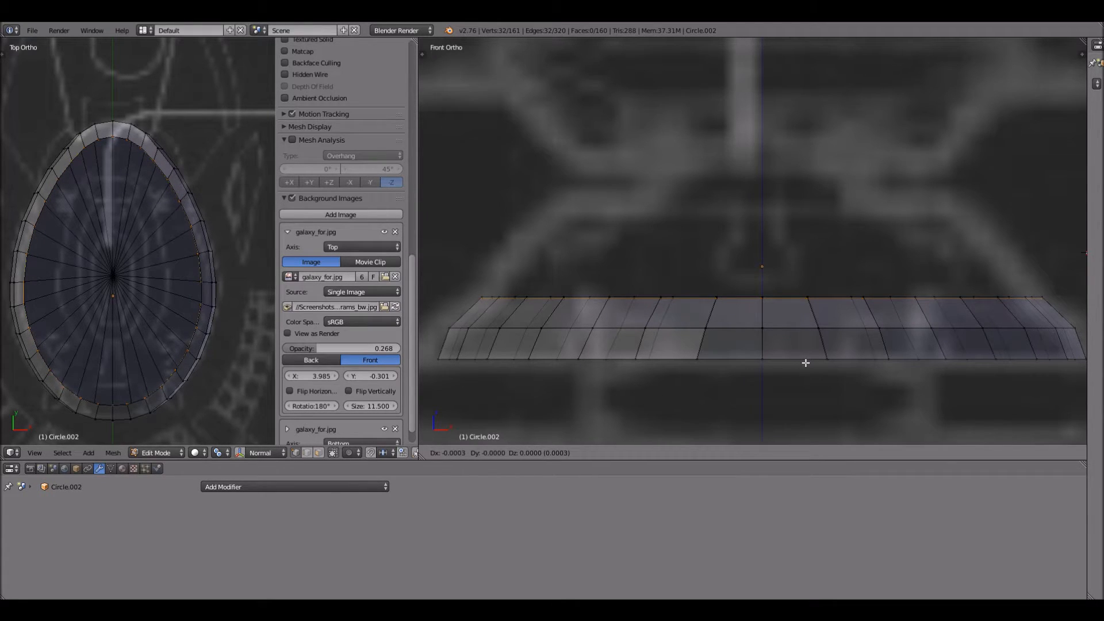
click(809, 363)
key(e)
key(z)
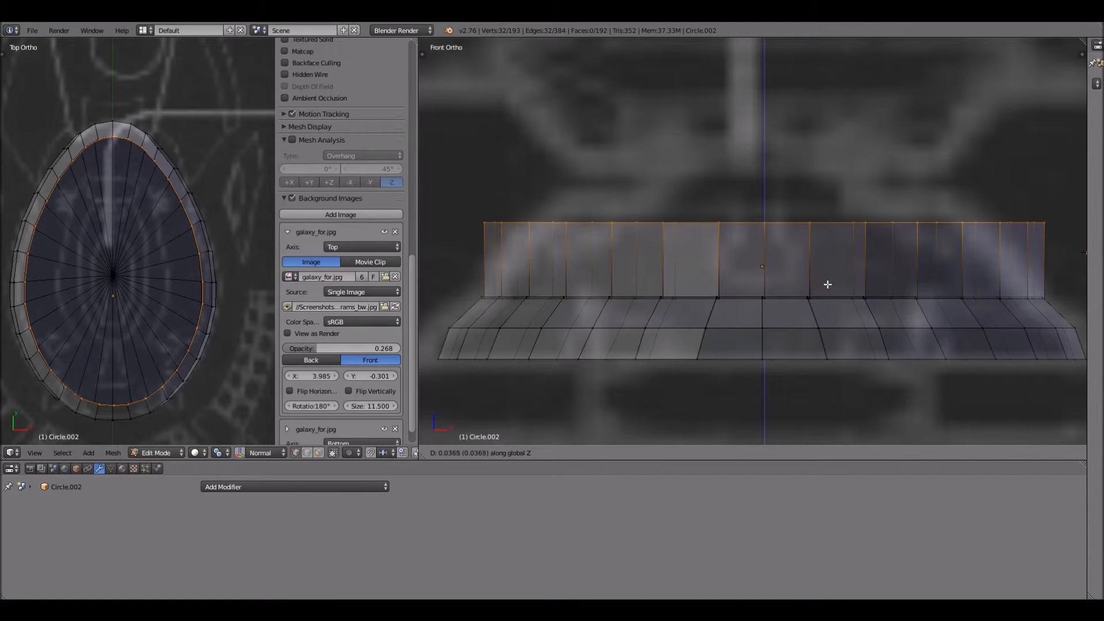
click(830, 264)
key(s)
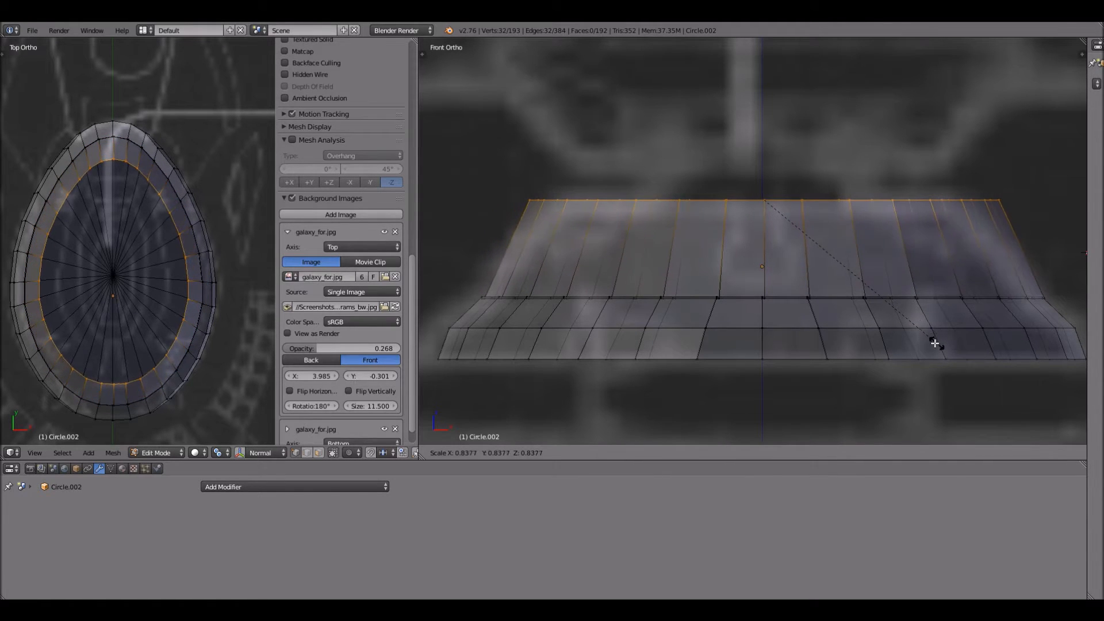
click(884, 304)
- Add a centred loop cut around the new upper tier and scale the ring to match the blueprint's curve
key(ctrl+r)
click(875, 260)
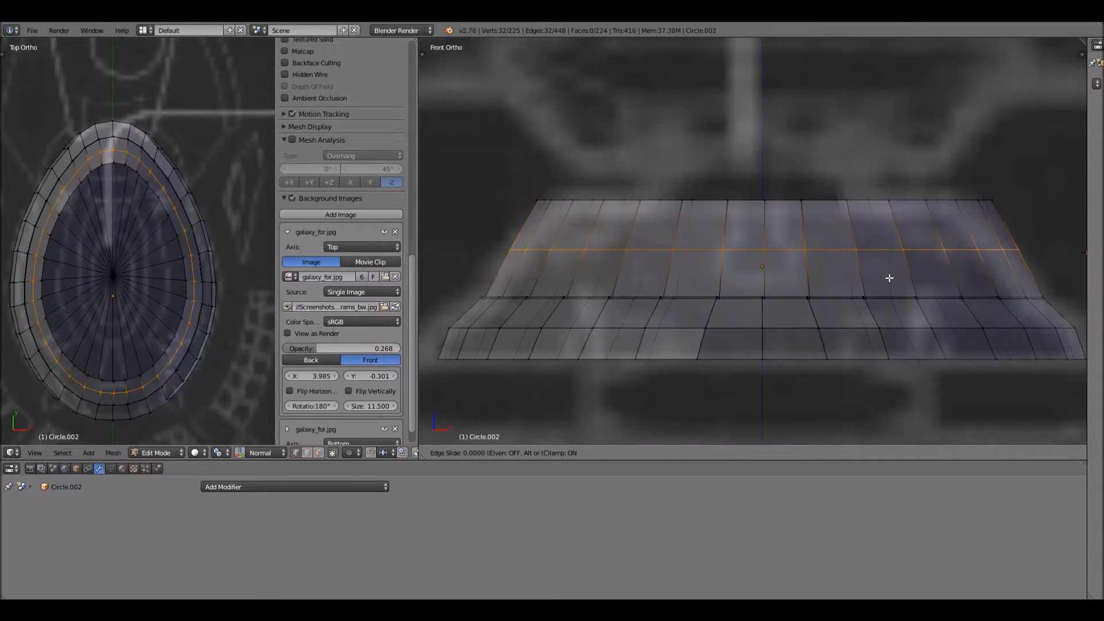
click(890, 278)
key(s)
click(892, 279)
- Select the topmost rim of the bridge and scale it further inward to follow the blueprint's slope
drag(505, 172, 1024, 231)
key(s)
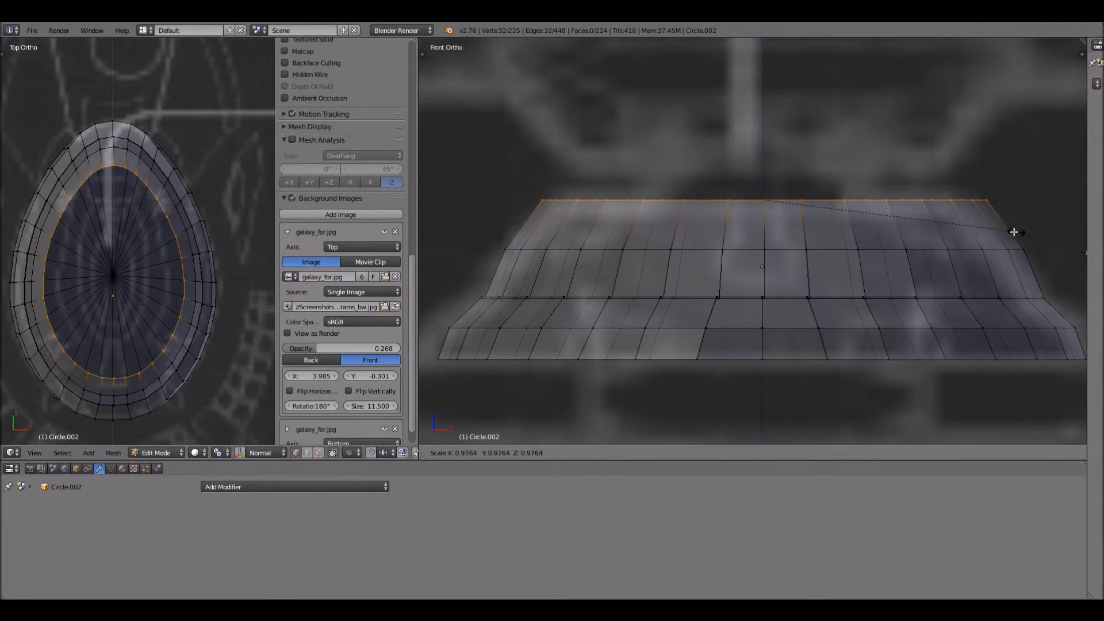
click(977, 252)
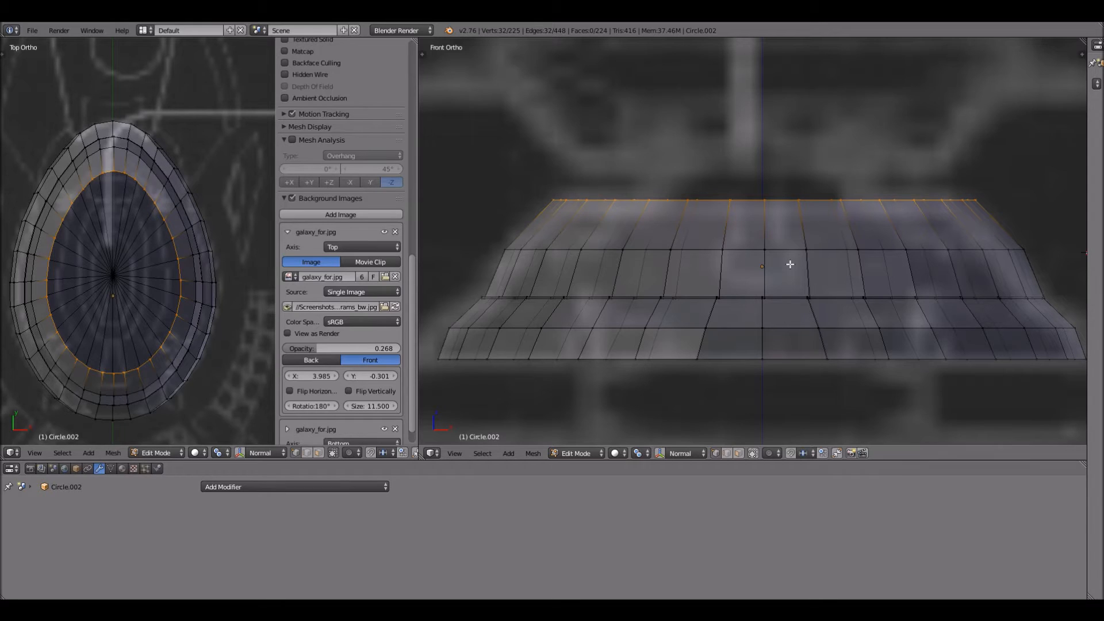
- Add a loop cut around the upper half of the tier and scale it outward to about 1.02
key(ctrl+r)
click(849, 232)
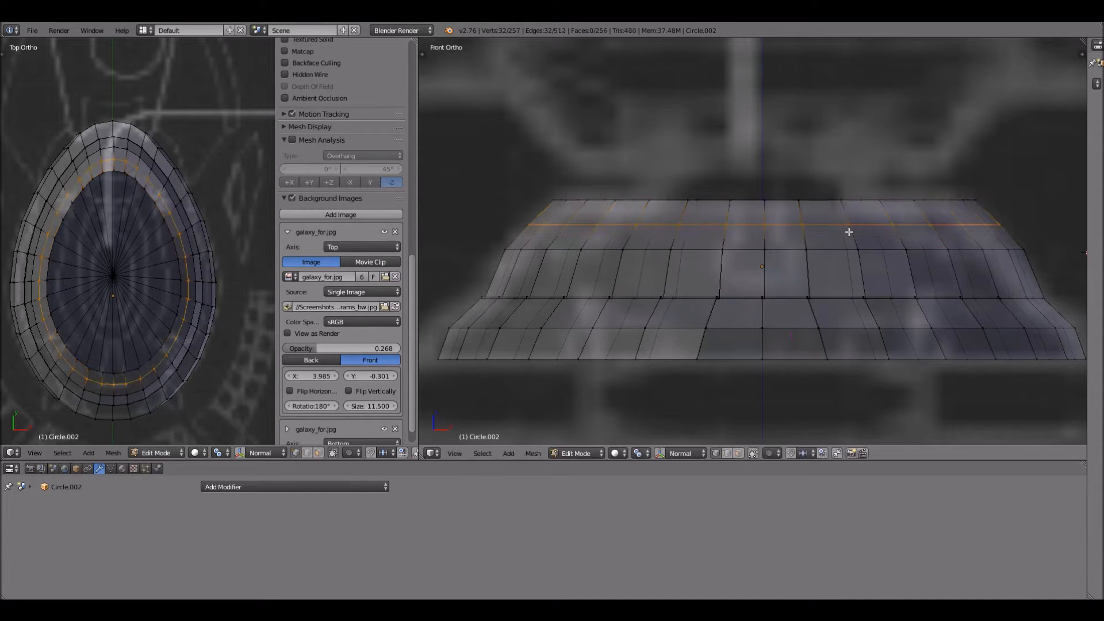
click(904, 239)
key(s)
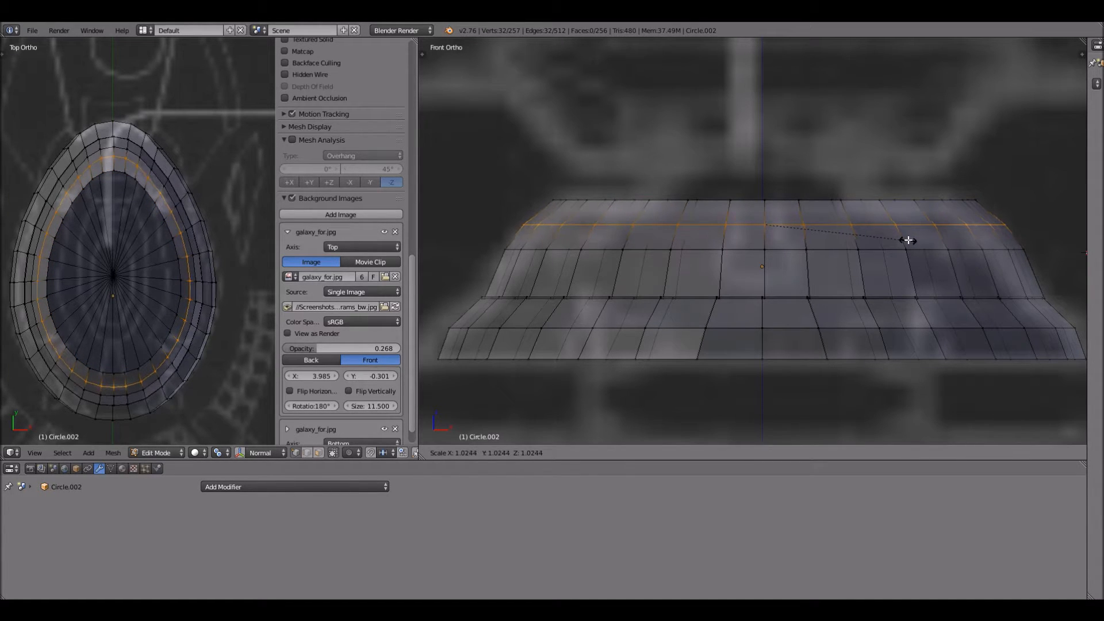
key(Escape)
- Add a centred loop cut around the lower half of the upper tier and try scaling the ring slightly outward
key(ctrl+r)
click(903, 284)
right_click(902, 283)
key(g)
key(g)
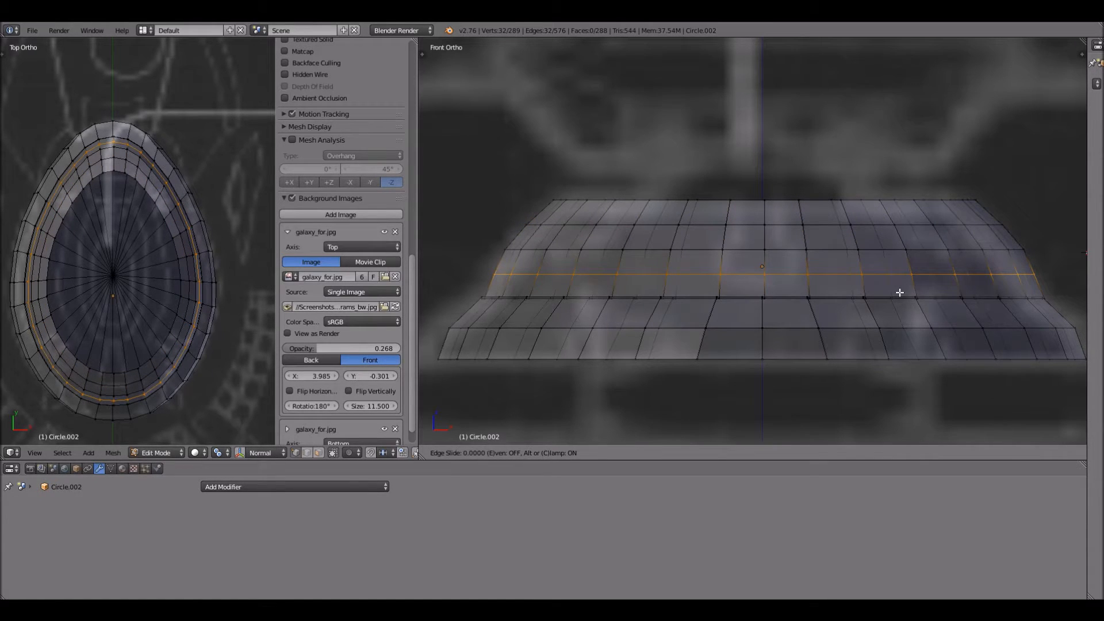
key(Escape)
key(s)
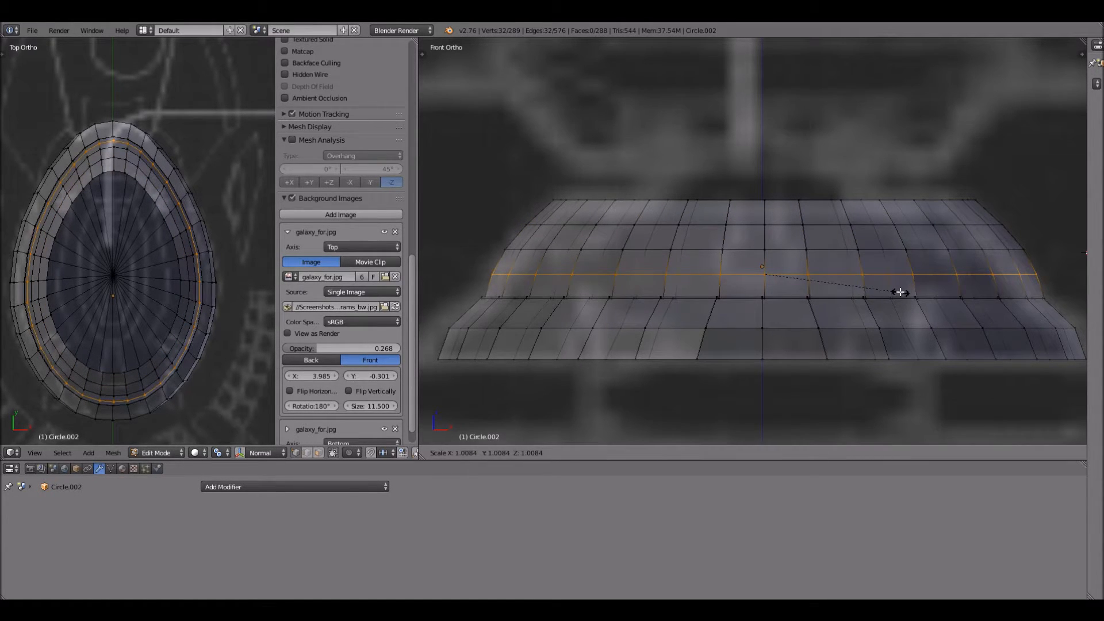
key(Escape)
key(ctrl+e)
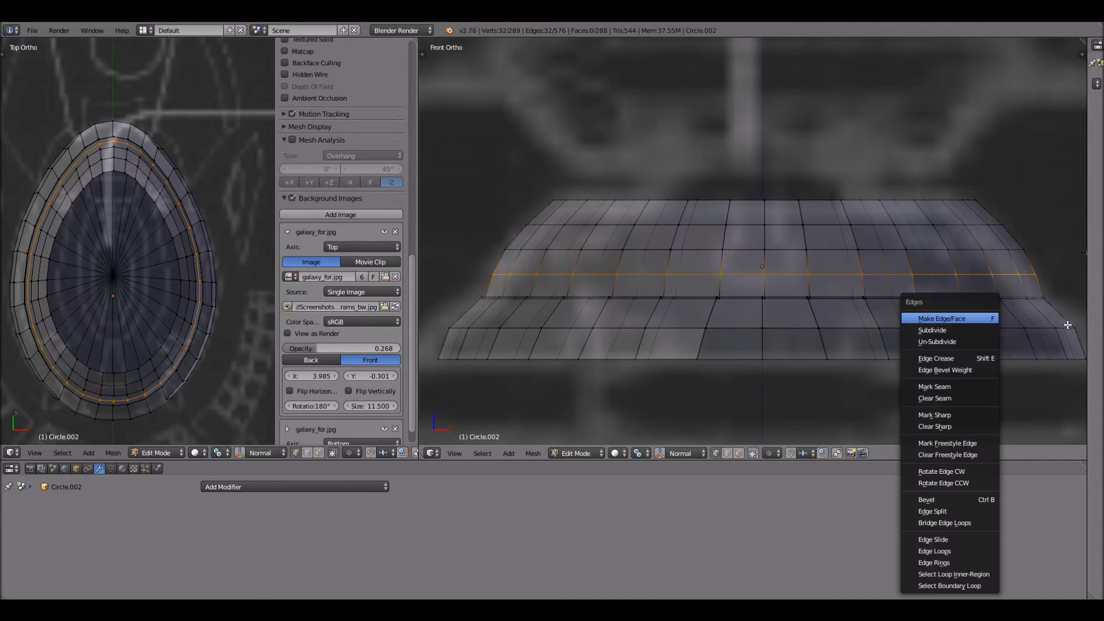
key(Escape)
- Add a centred loop cut around the sloped band just below the upper tier and scale it outward to about 1.01
key(ctrl+r)
click(1063, 314)
right_click(1062, 316)
key(s)
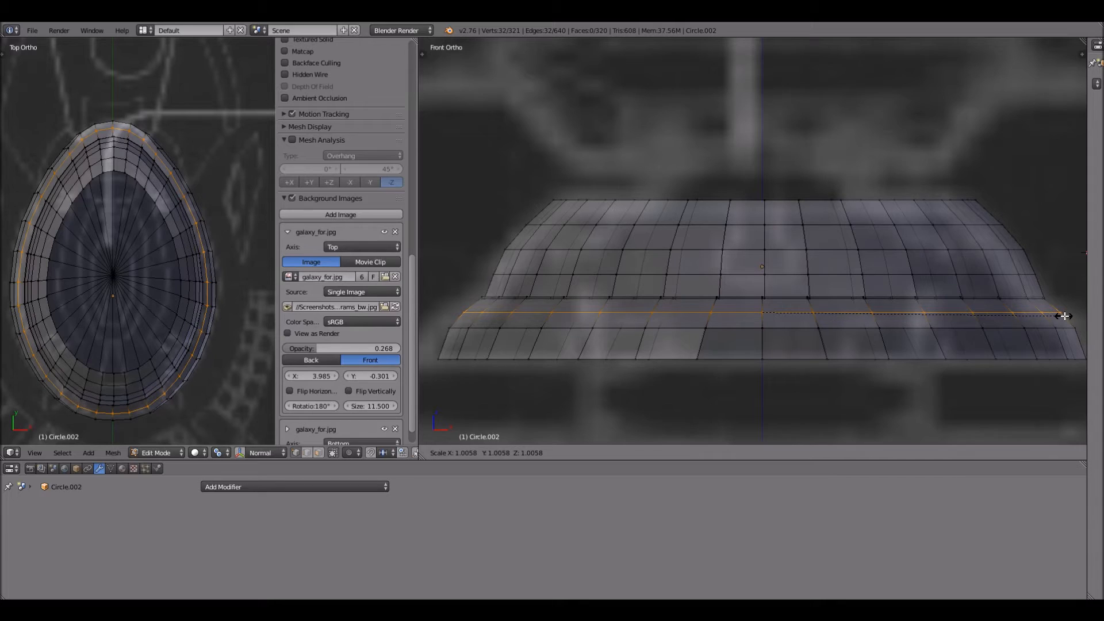
right_click(1064, 316)
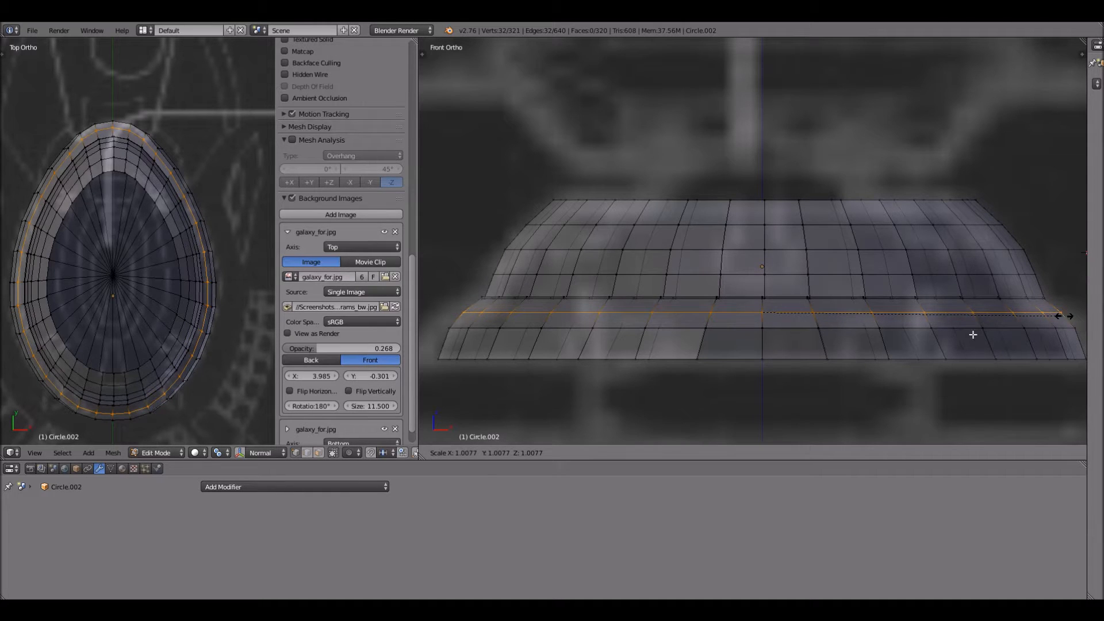
- Add a centred loop cut around the lowest wall band, try scaling it outward to about 1.01, and clear the selection
key(a)
alt+right_click(914, 344)
key(e)
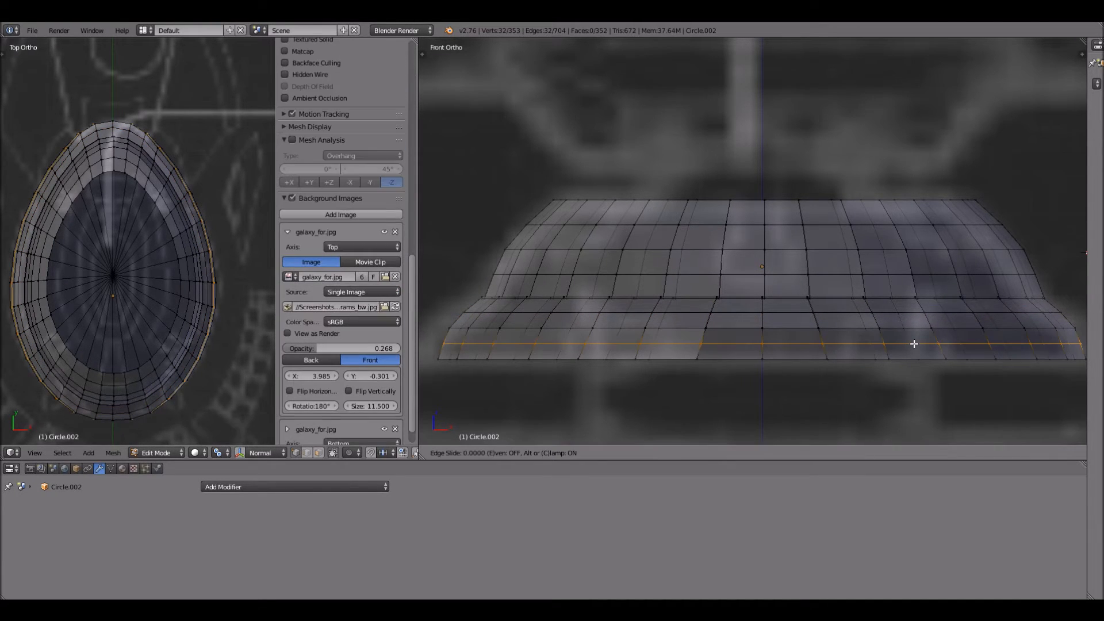
key(s)
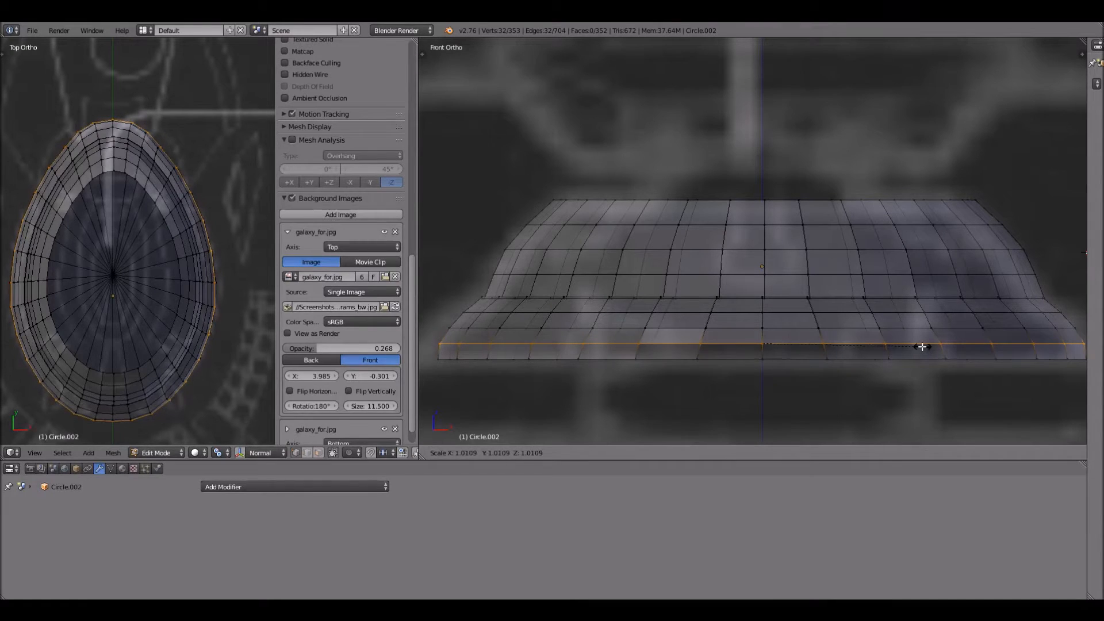
right_click(922, 347)
key(a)
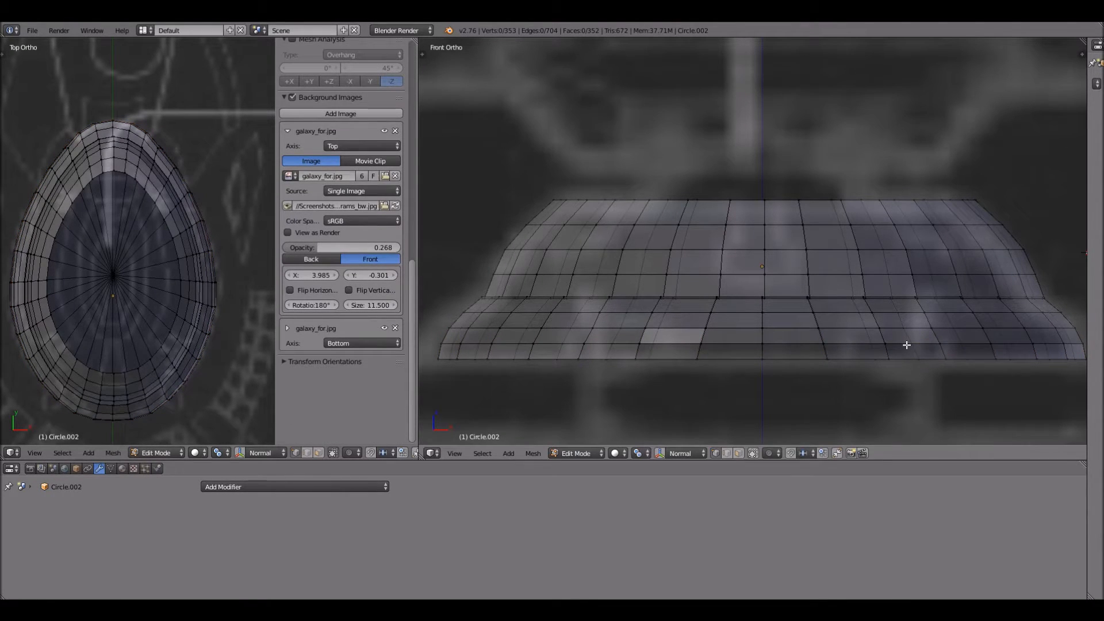
- Select the topmost rim, extrude it in place and scale it inward to about 0.84 to form a flat ledge
key(b)
drag(531, 164, 999, 209)
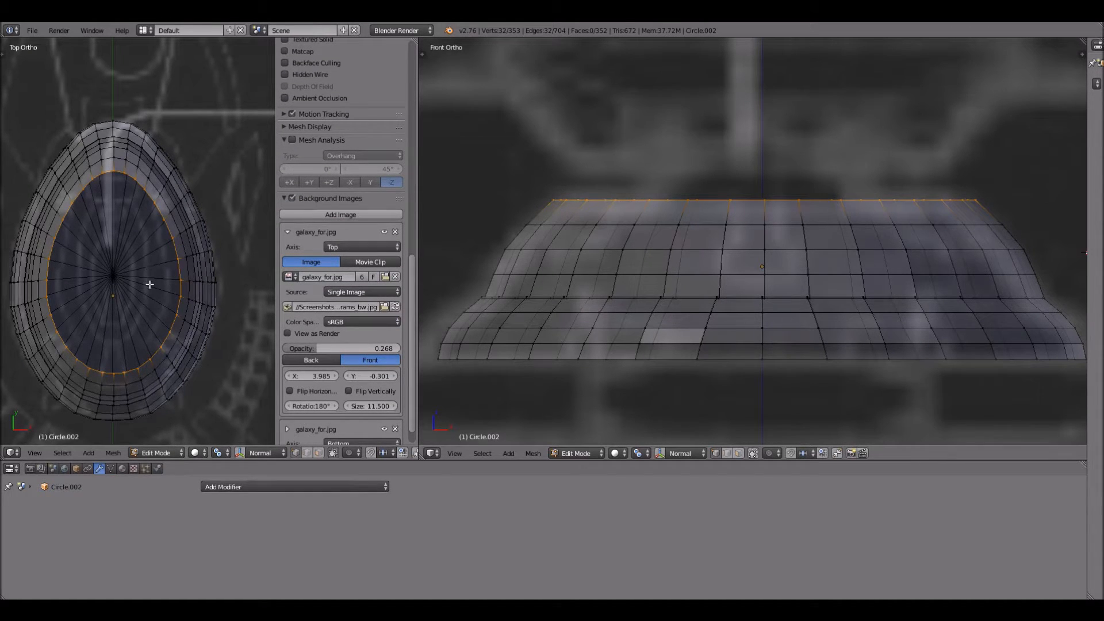
key(s)
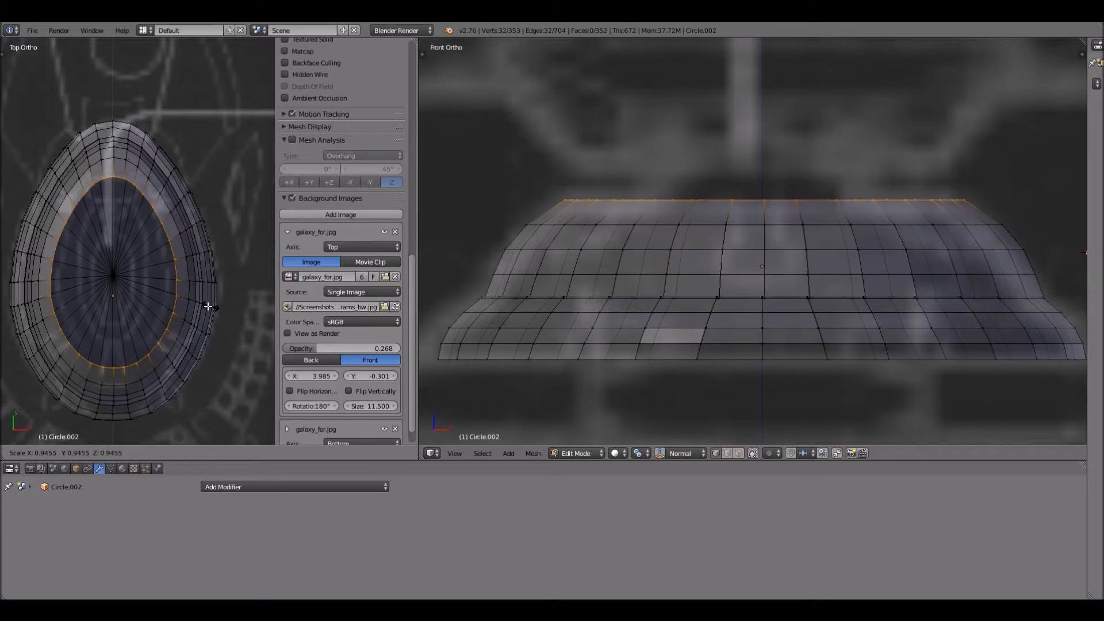
right_click(192, 309)
key(e)
key(s)
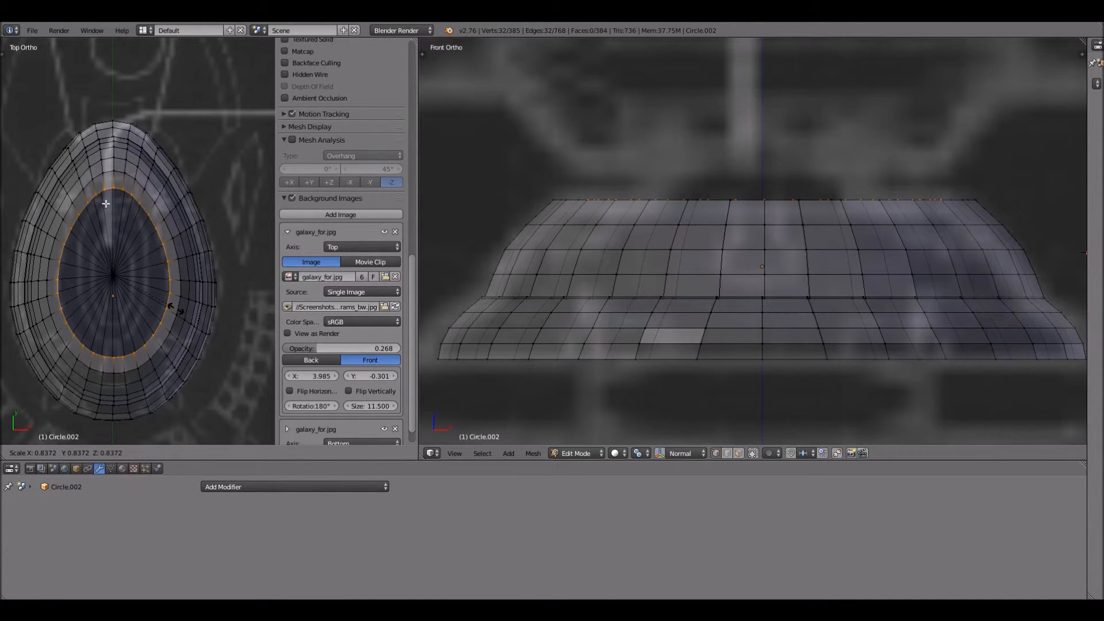
click(124, 333)
- Select the three centre vertices at the lower end of the inner rim in the top view and move them inward along Y
scroll(111, 357, up, 2)
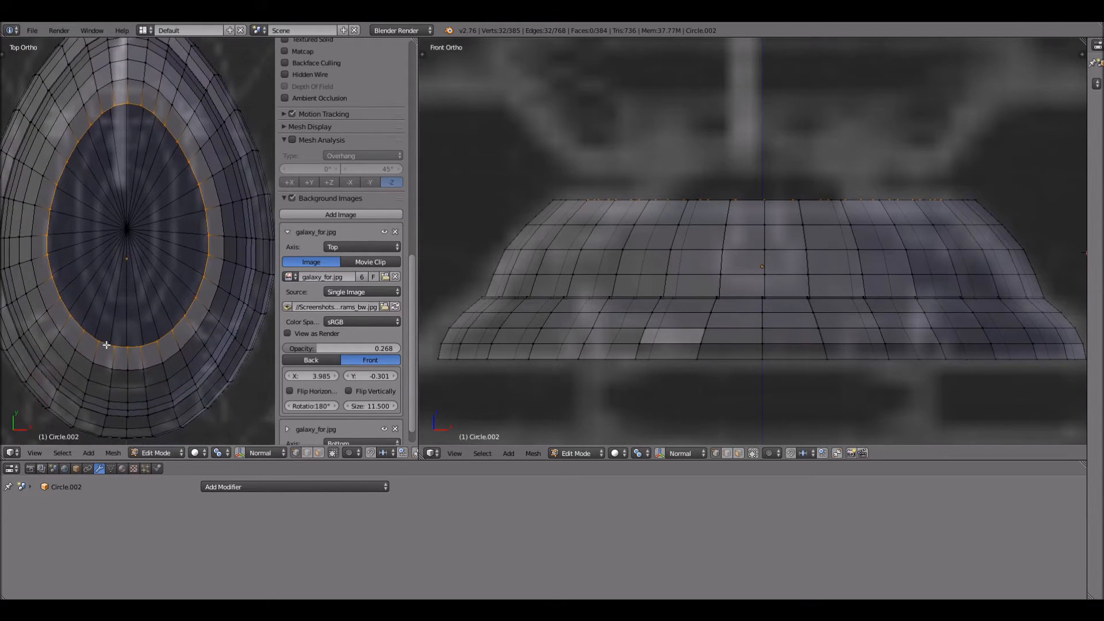
right_click(118, 347)
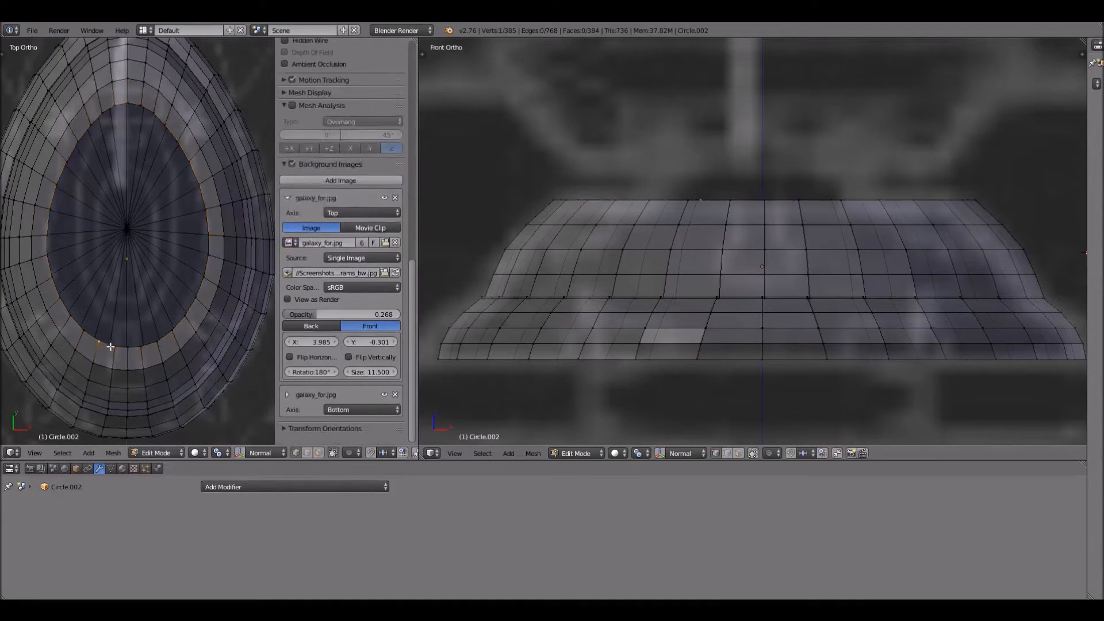
shift+right_click(140, 348)
key(g)
key(y)
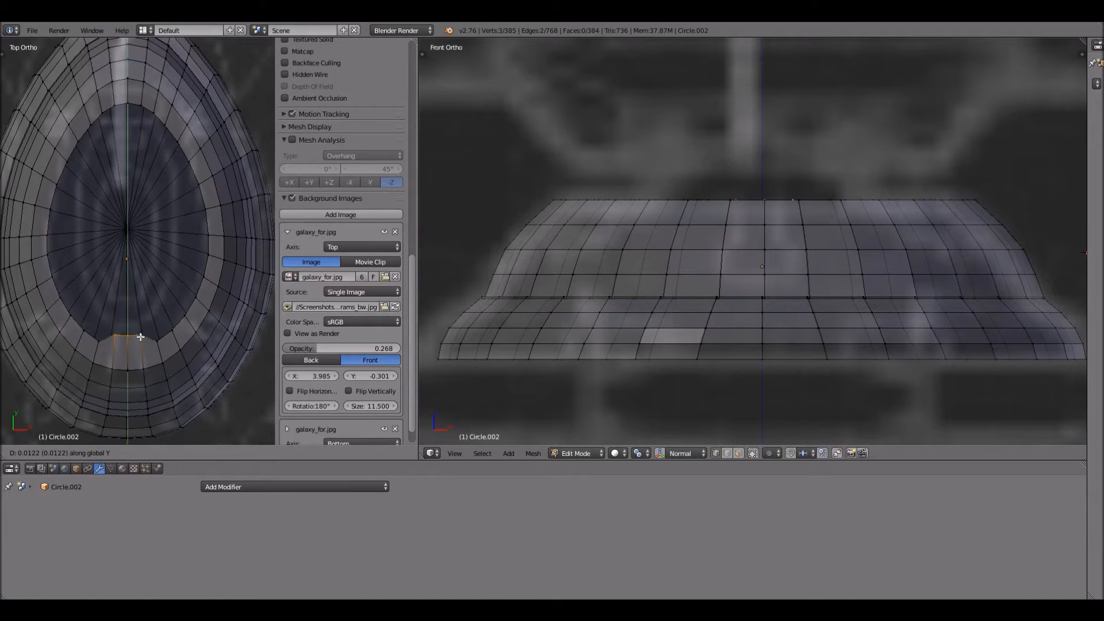
click(141, 330)
- Select the vertices on either side of the notch's centre edge and move them about 0.021 along Y
right_click(92, 343)
shift+right_click(158, 349)
key(g)
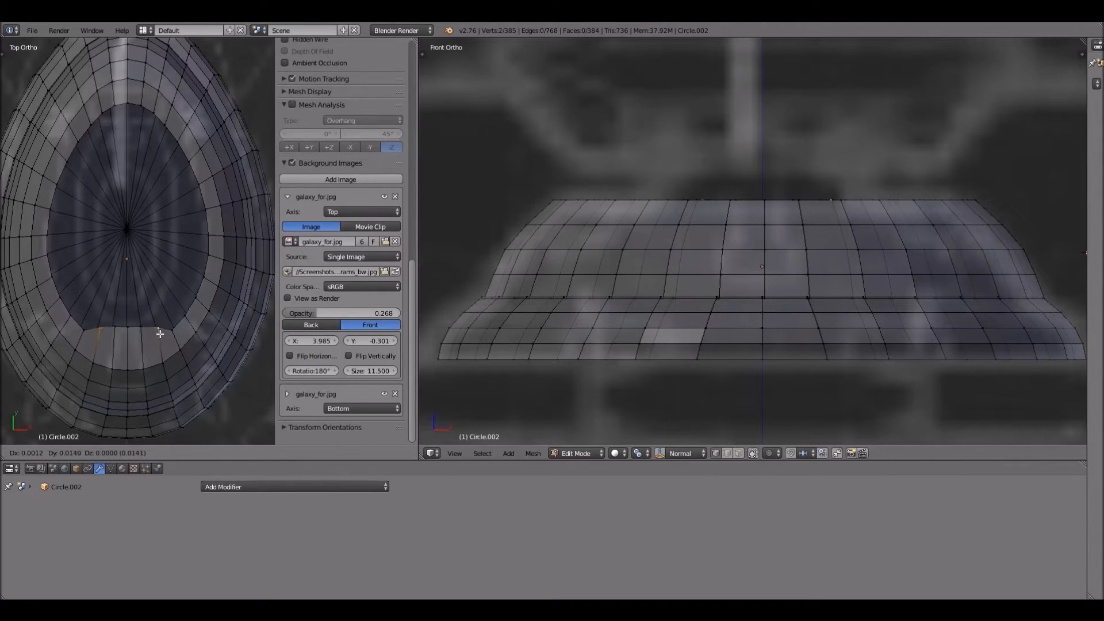
key(y)
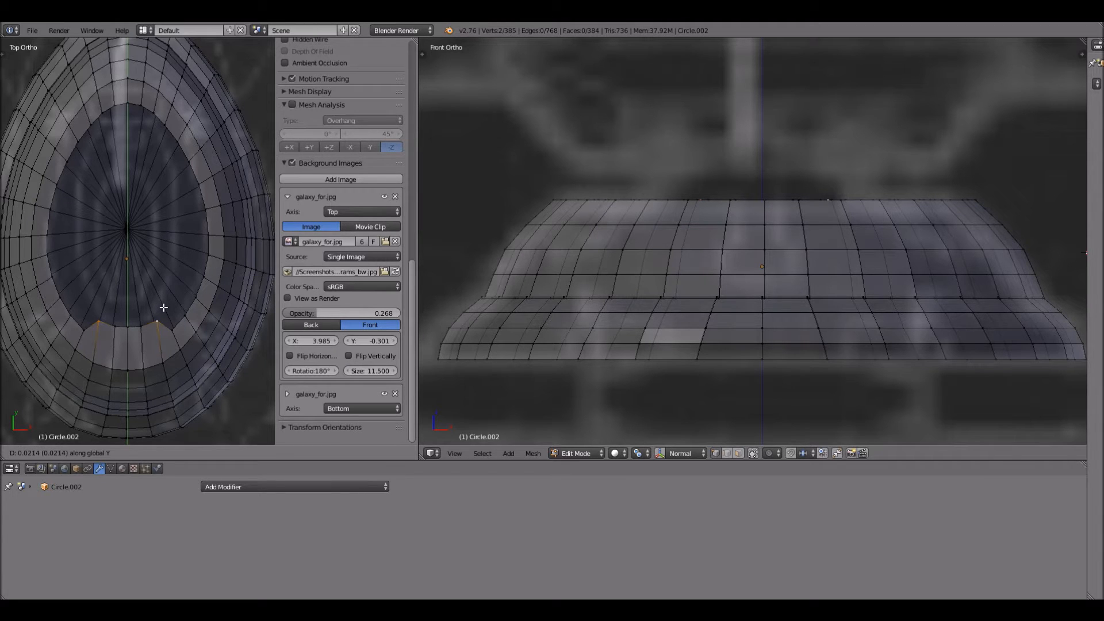
click(163, 308)
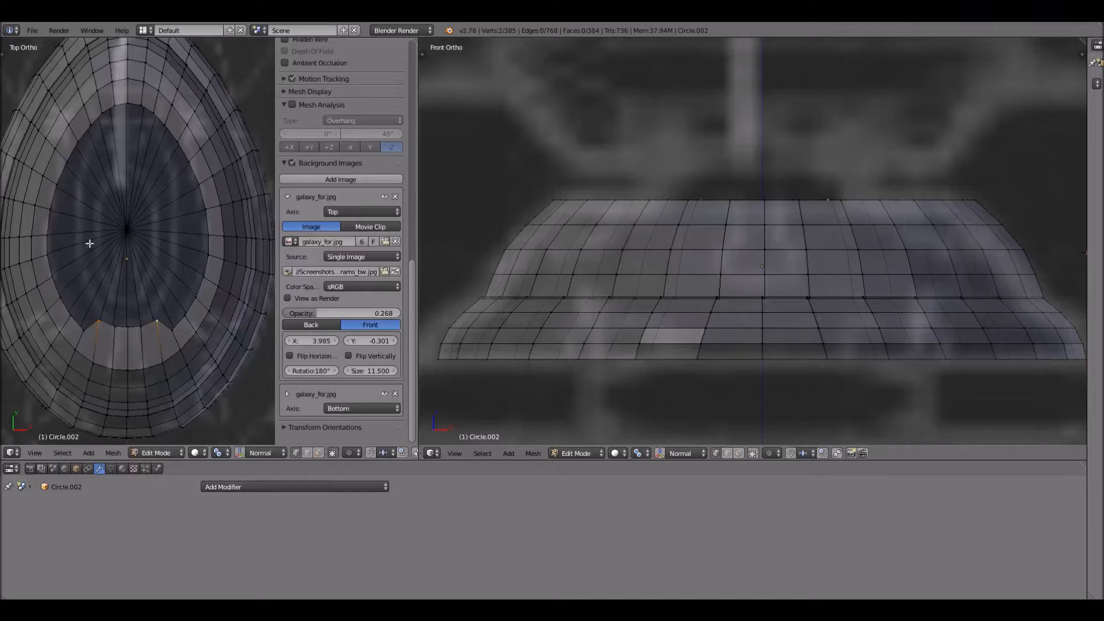
- Select the left half of the bridge mesh in the top view and delete its vertices
right_click(61, 240)
right_click(57, 240)
scroll(67, 242, down, 1)
scroll(68, 242, down, 1)
scroll(342, 230, down, 3)
key(a)
key(b)
drag(20, 54, 128, 418)
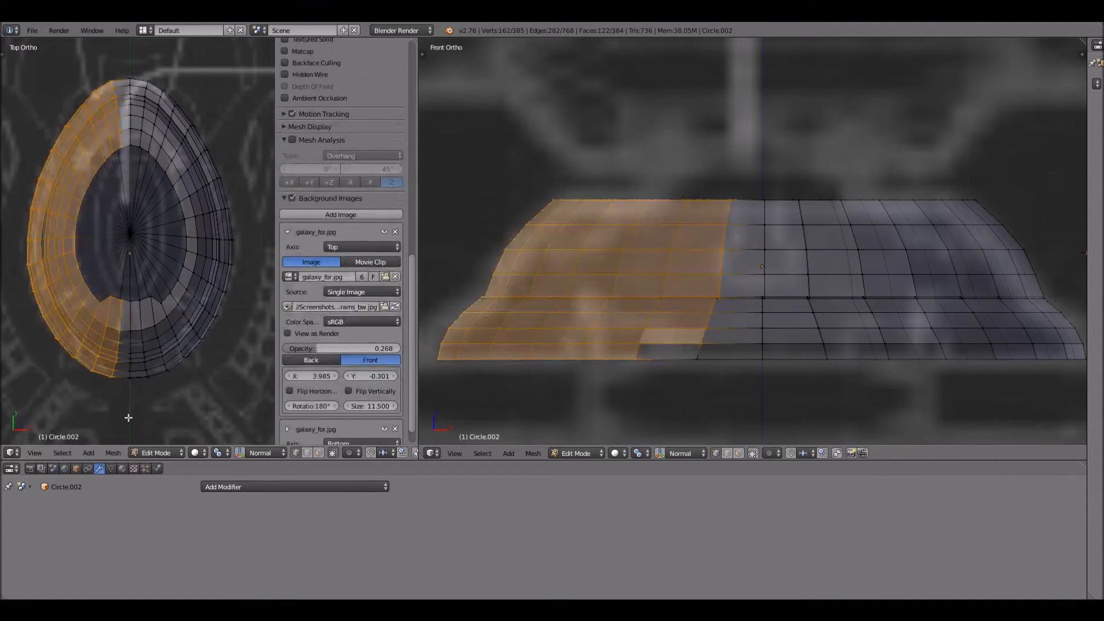
key(x)
click(128, 418)
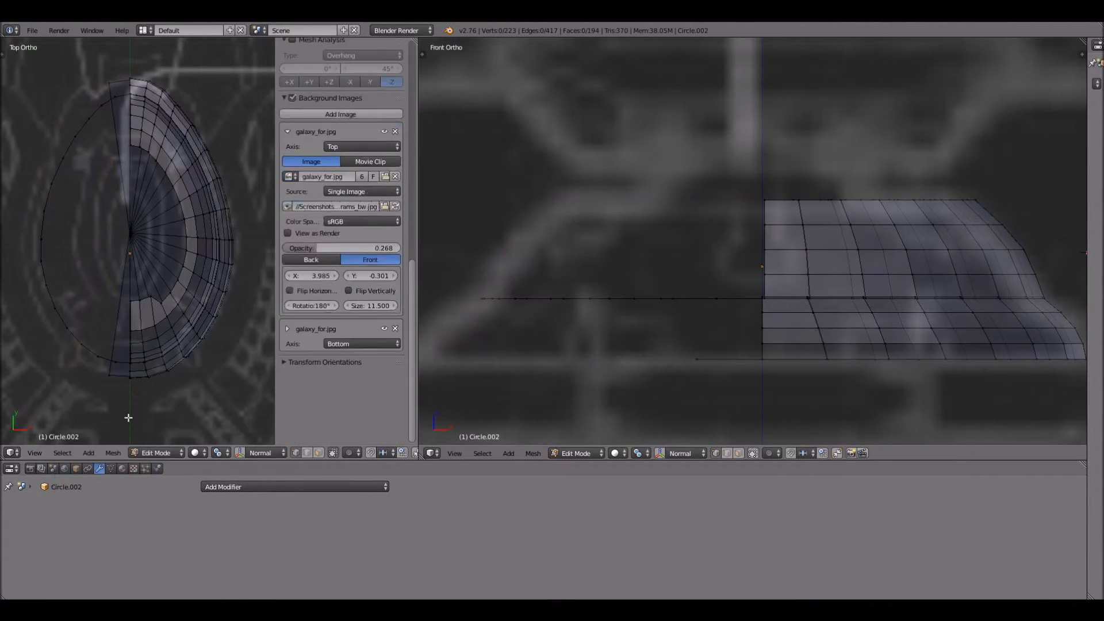
- Delete the leftover outline vertices on the left half of the mesh and add a Mirror modifier on the X axis
key(b)
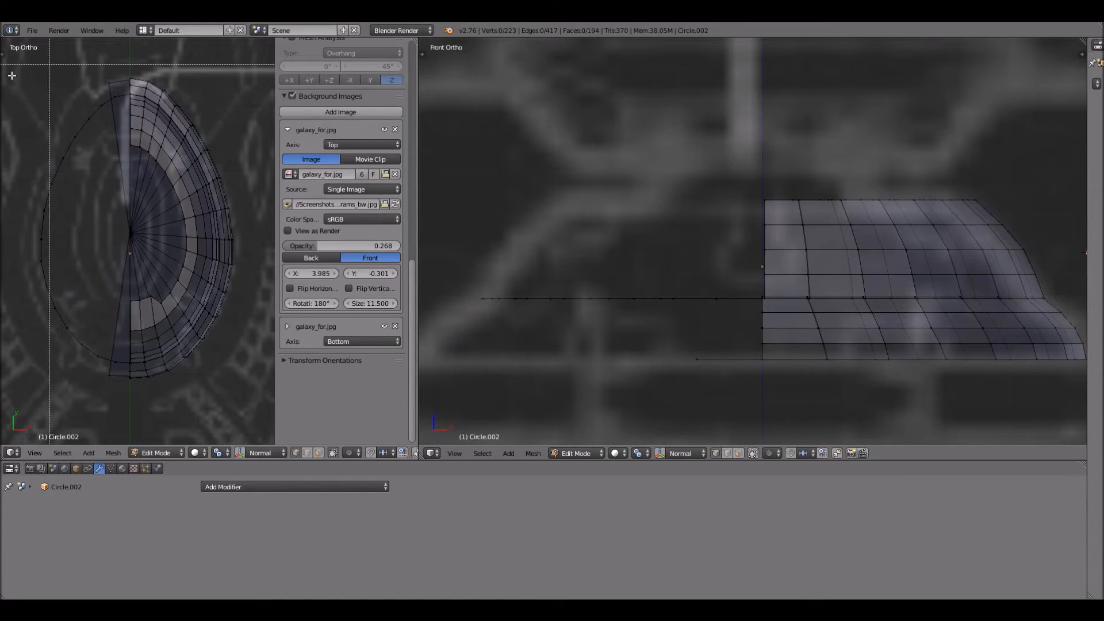
drag(20, 63, 125, 396)
scroll(345, 402, up, 4)
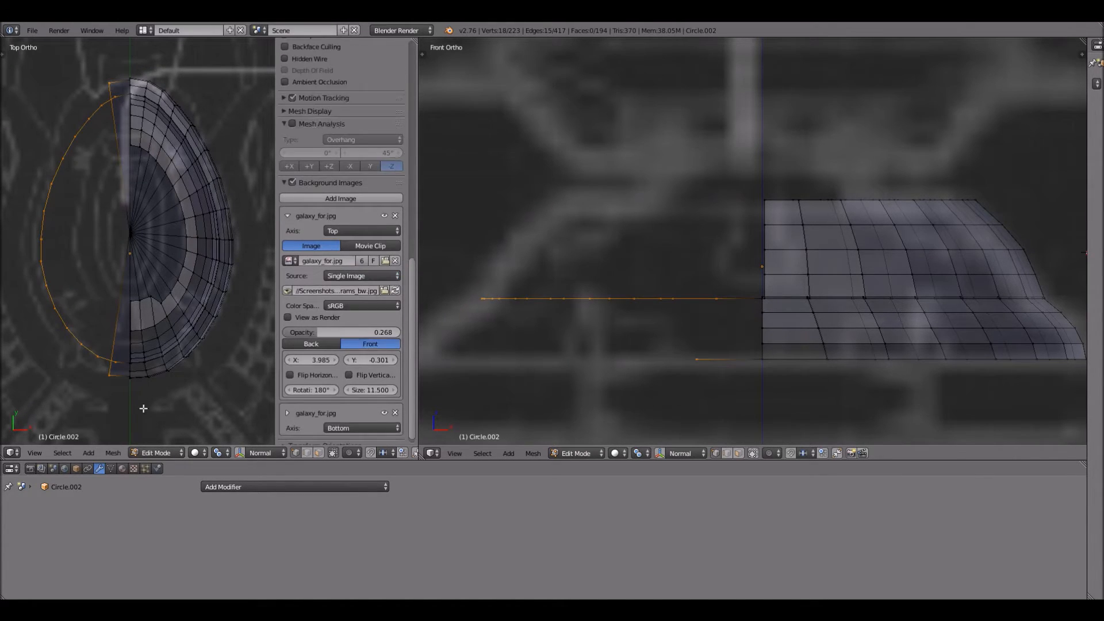
key(x)
click(146, 309)
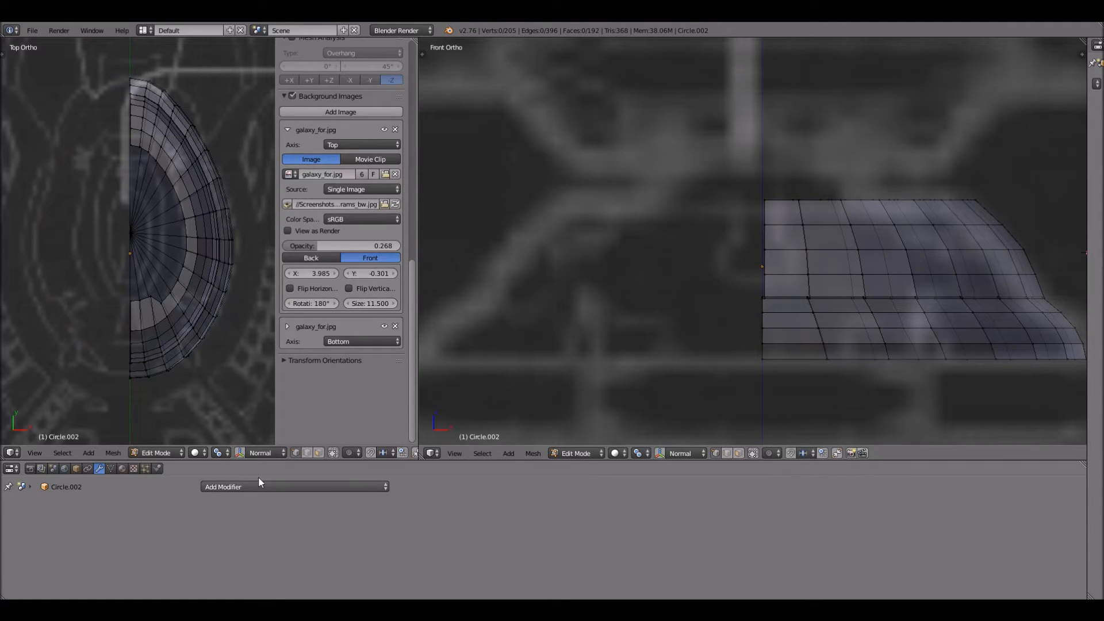
click(259, 486)
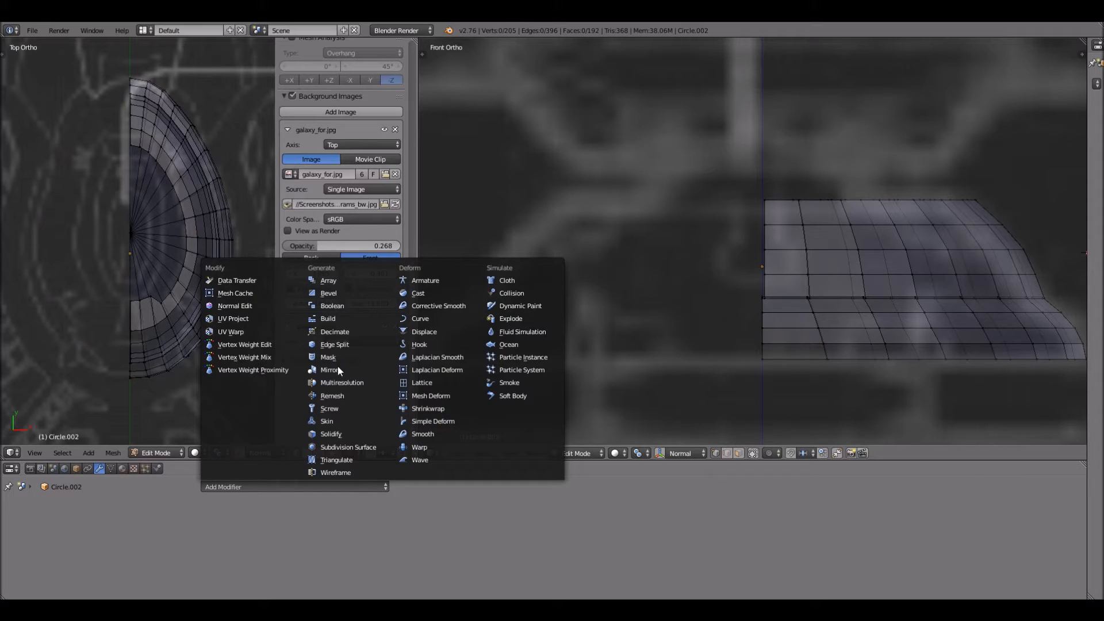
click(338, 369)
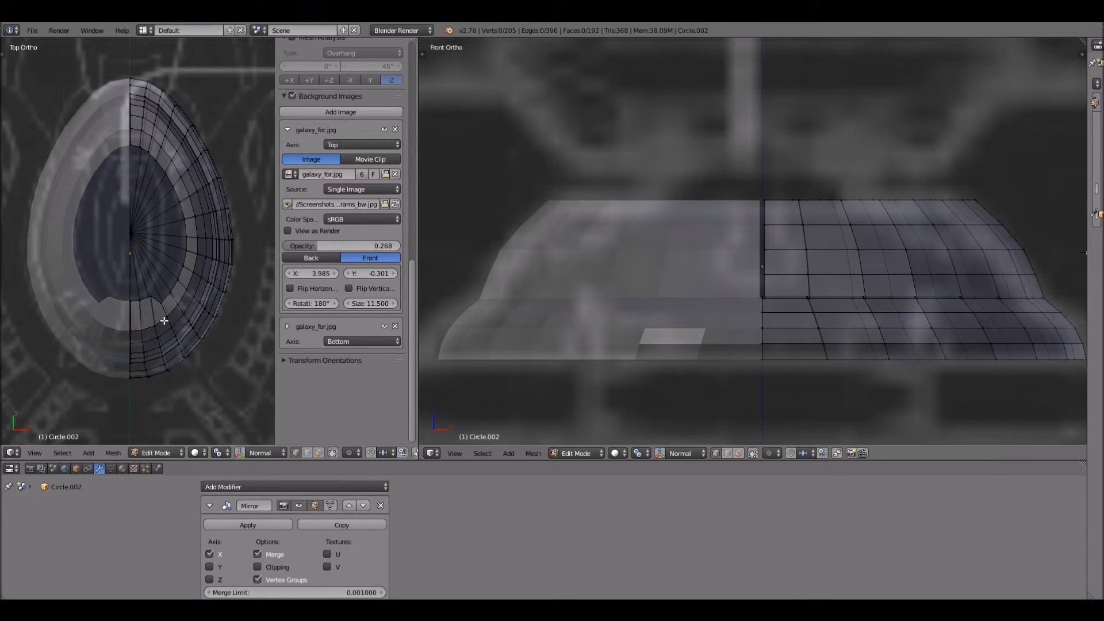
- Move the inner rim's vertices on the right half inward one by one in the top view to form a narrower oval
scroll(164, 321, up, 3)
right_click(171, 345)
key(ctrl+z)
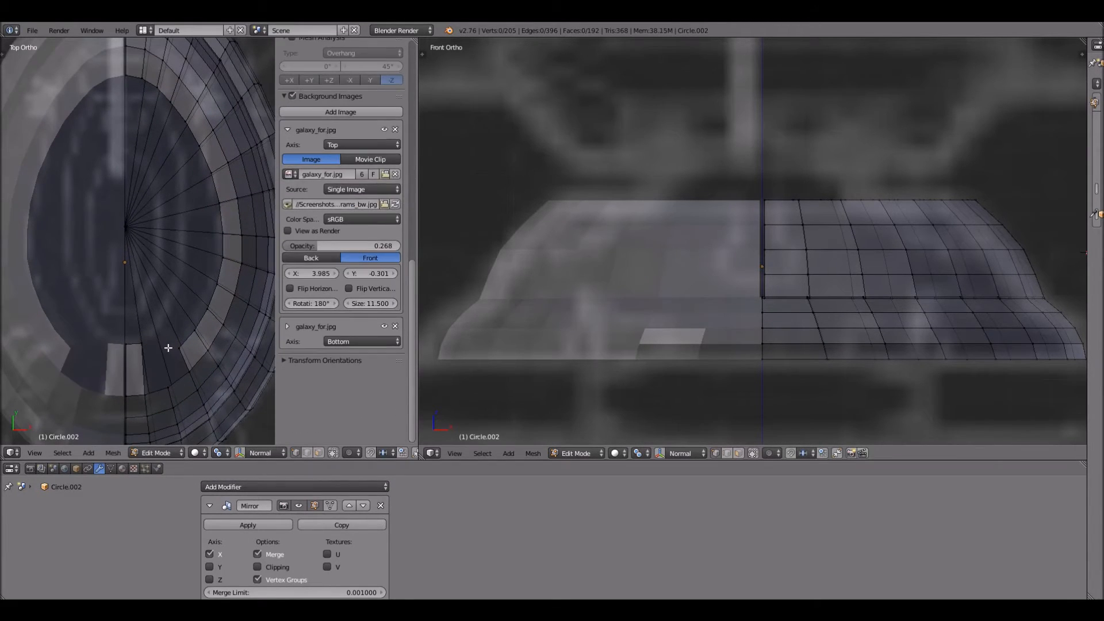
key(ctrl+shift+z)
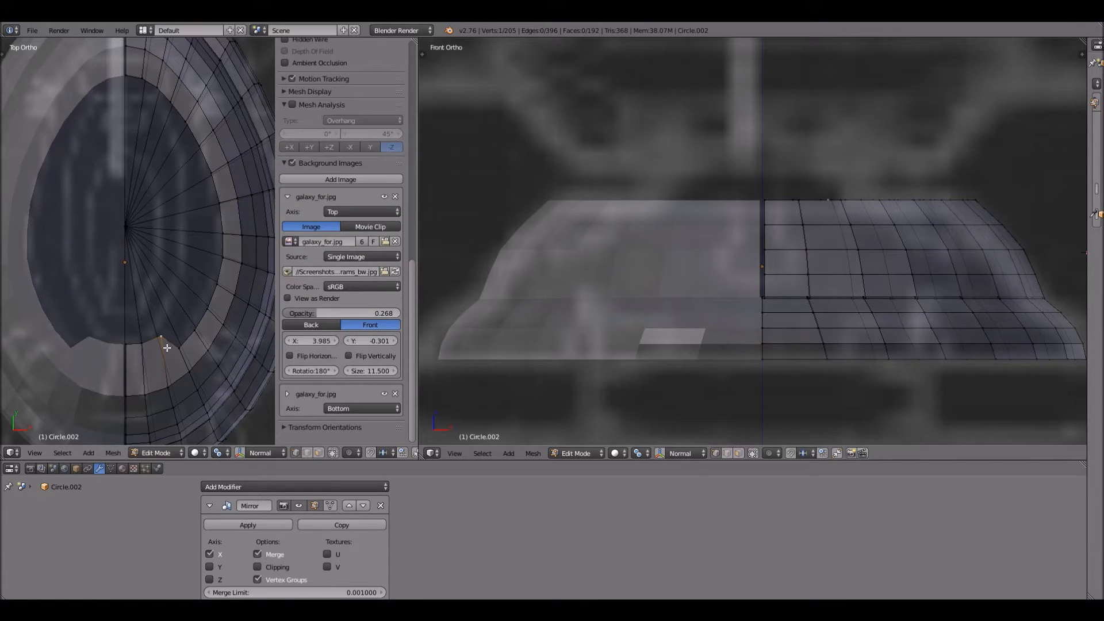
key(g)
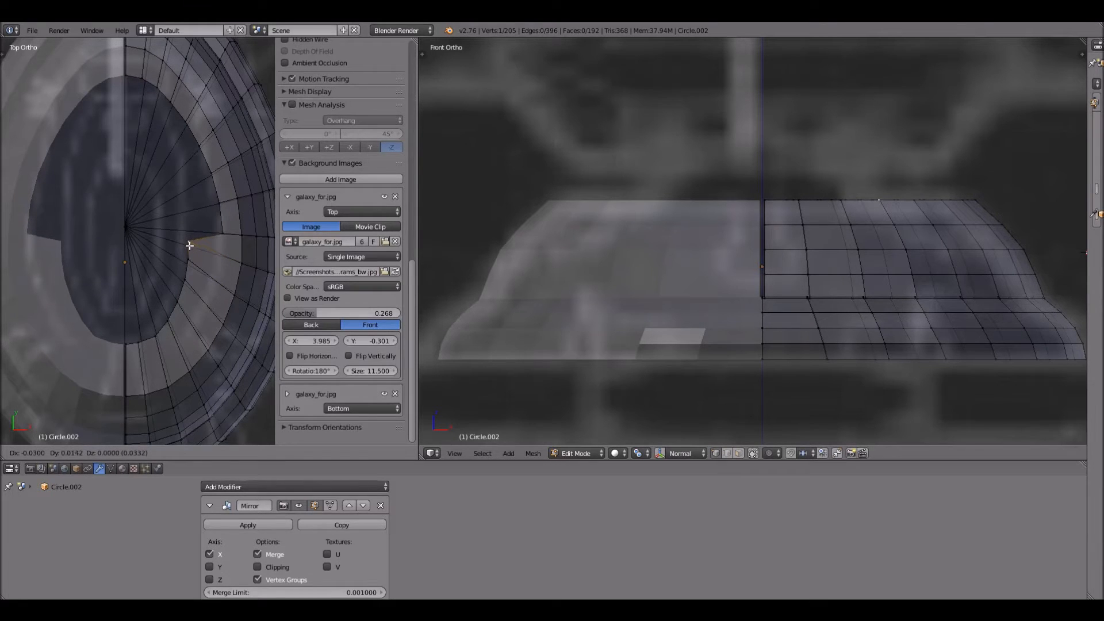
click(188, 249)
key(g)
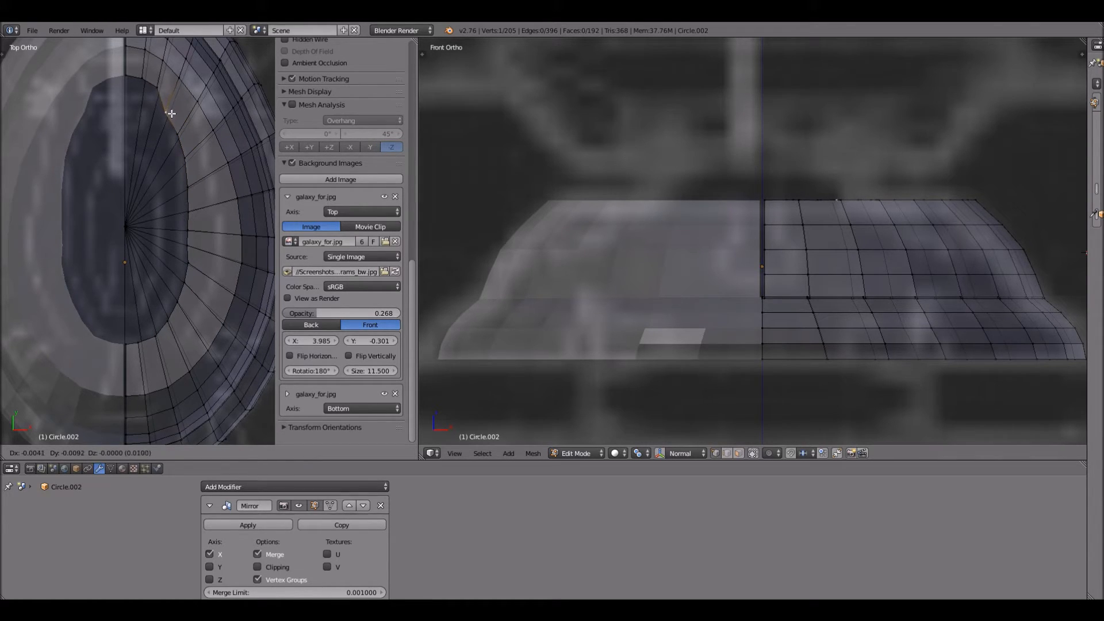
click(163, 93)
- Move the inner rim's vertices at its upper end inward in the top view until they sit nearly level
key(g)
click(138, 81)
key(g)
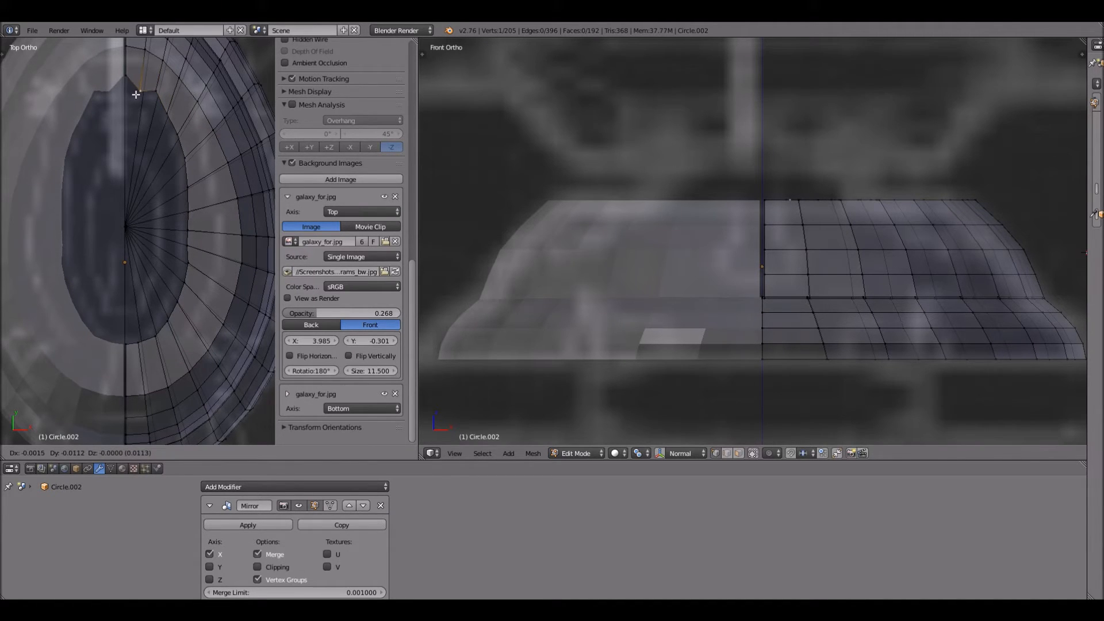
click(127, 84)
right_click(127, 84)
key(g)
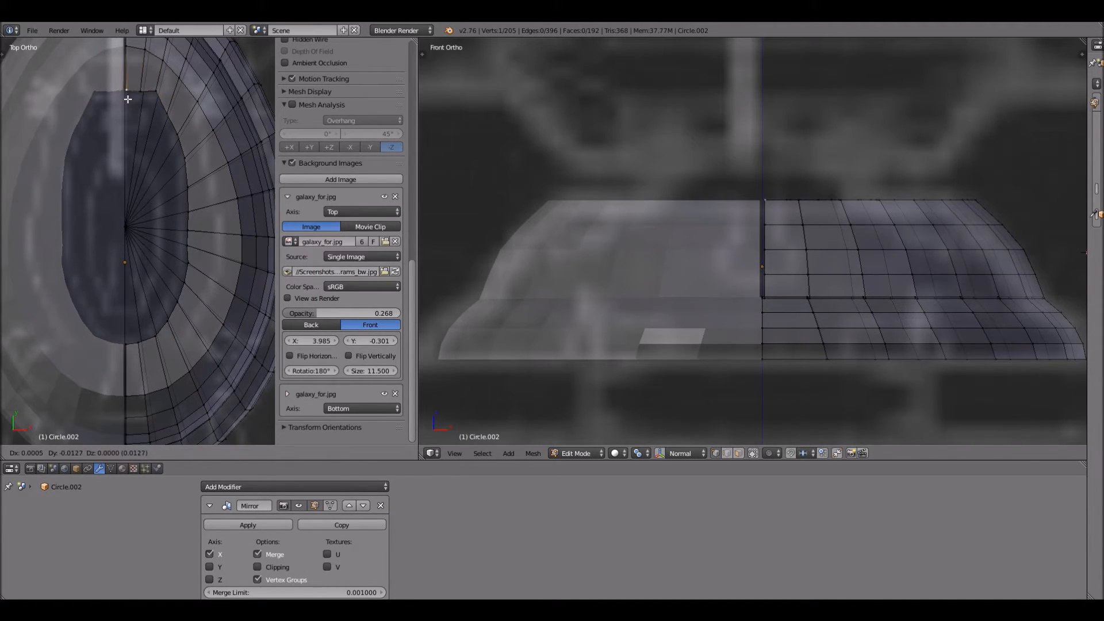
click(128, 99)
- Select the three vertices at the inner rim's upper end and scale them to 0 along Y to straighten the edge
shift+right_click(149, 99)
shift+right_click(142, 95)
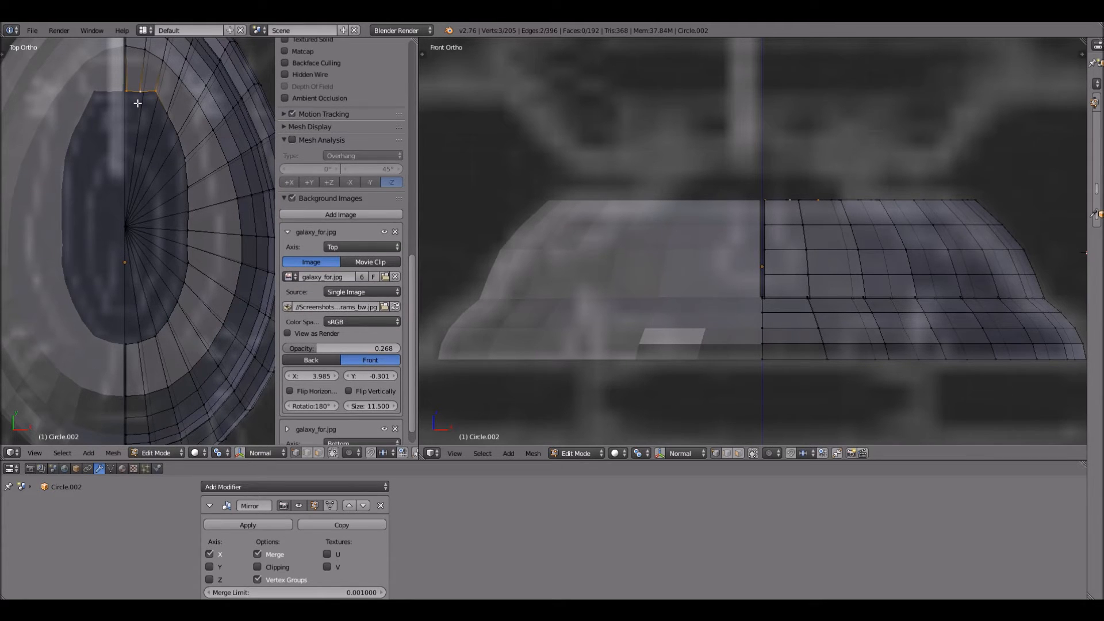
key(s)
key(y)
key(0)
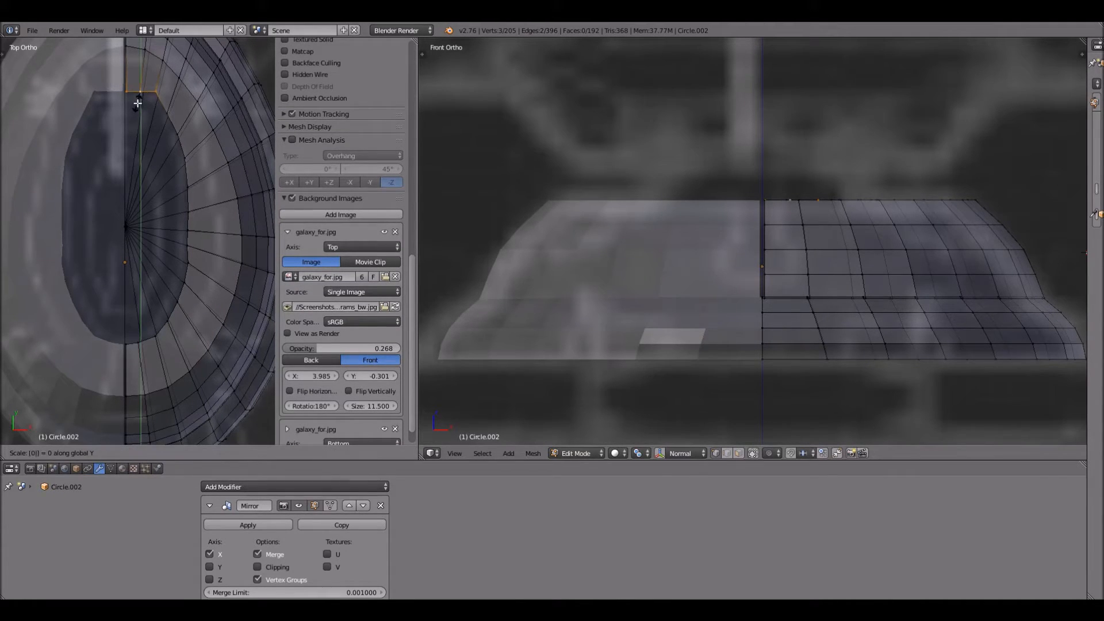
key(Return)
- Nudge the inner-rim vertex just beside the straightened edge to smooth the oval's curve in the top view
right_click(175, 115)
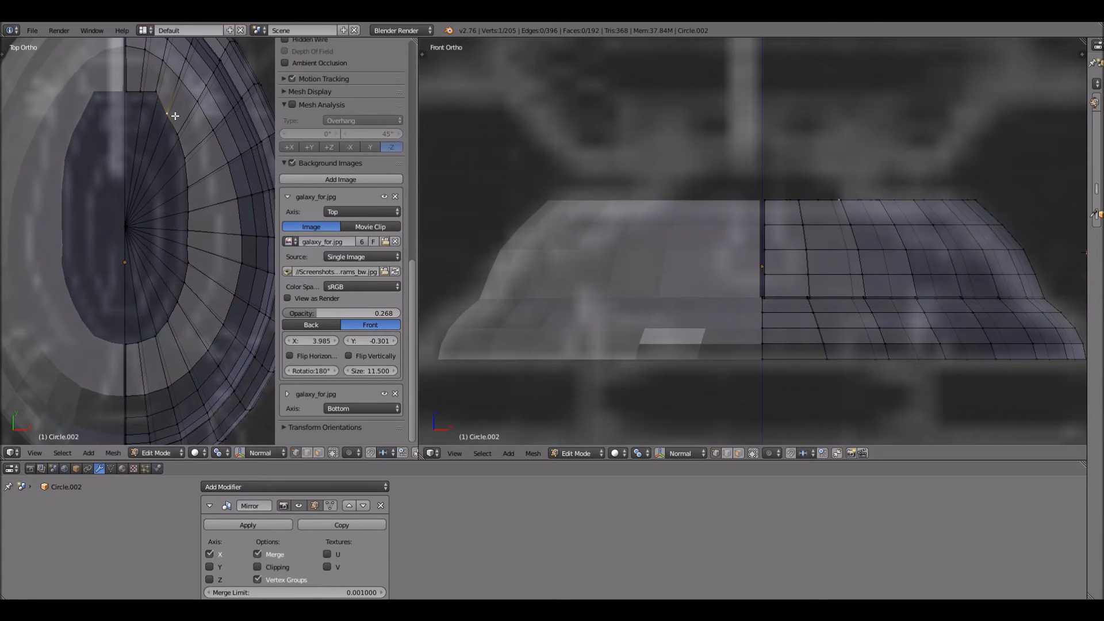
key(g)
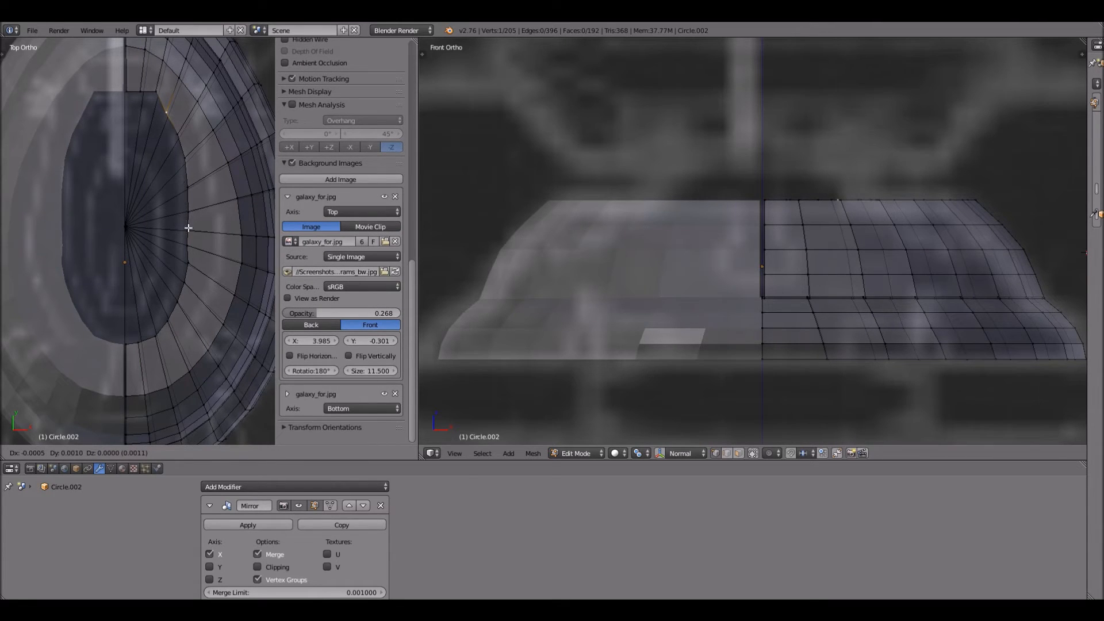
click(190, 246)
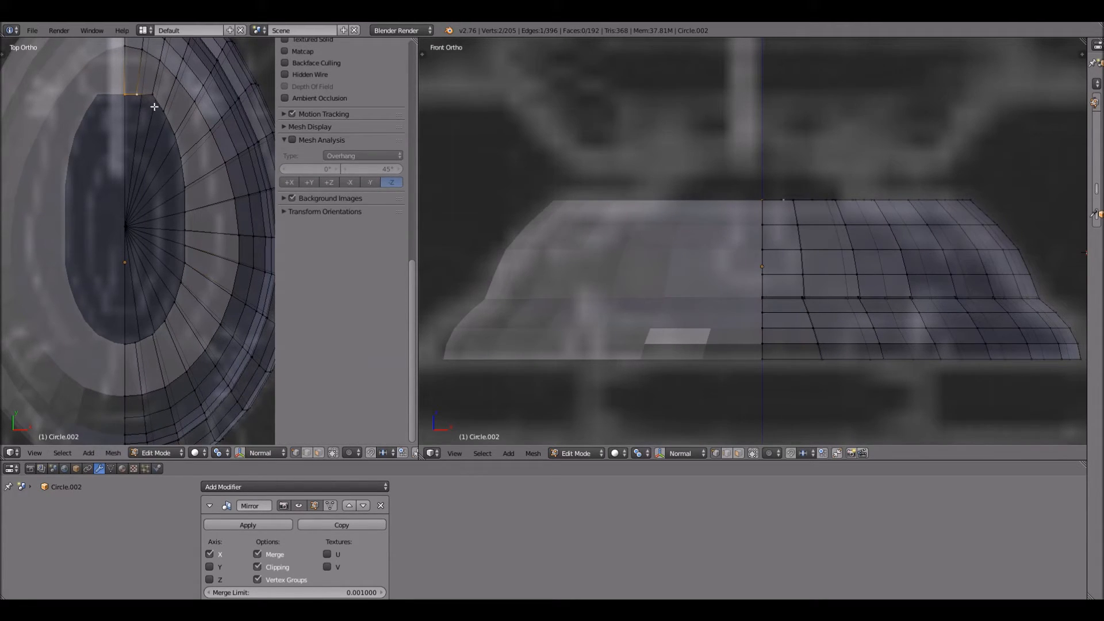
- Select the half inner rim from its upper end to its lower end and extrude it upward about 0.012 along Z
ctrl+right_click(174, 134)
ctrl+right_click(176, 210)
ctrl+right_click(178, 222)
ctrl+right_click(181, 233)
ctrl+right_click(180, 256)
ctrl+right_click(179, 263)
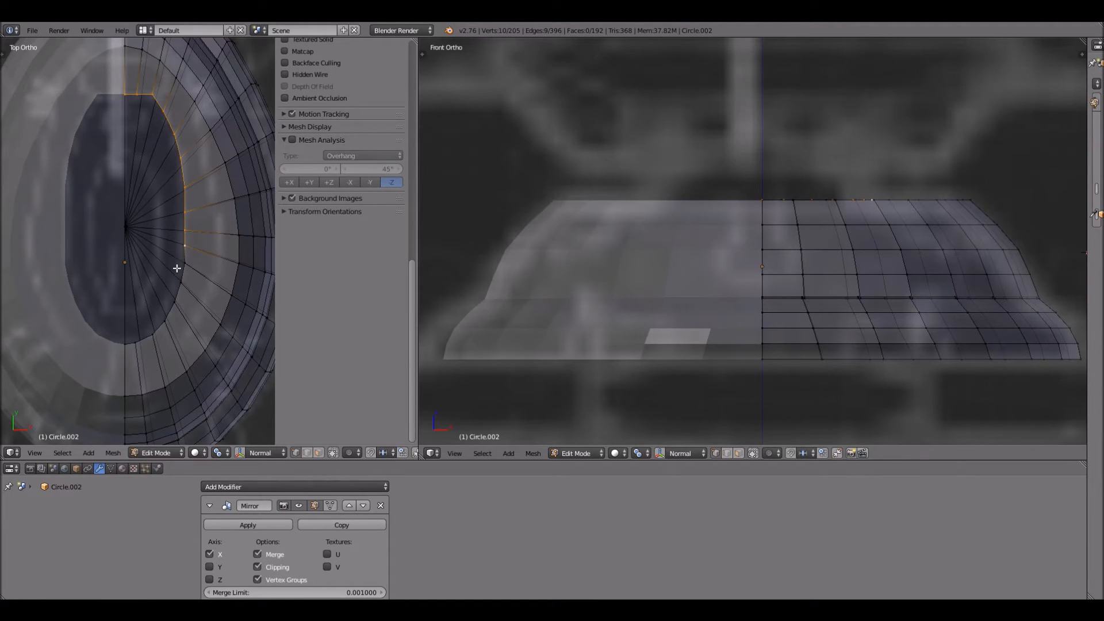
ctrl+right_click(174, 280)
ctrl+right_click(165, 315)
ctrl+right_click(147, 338)
ctrl+right_click(123, 349)
key(e)
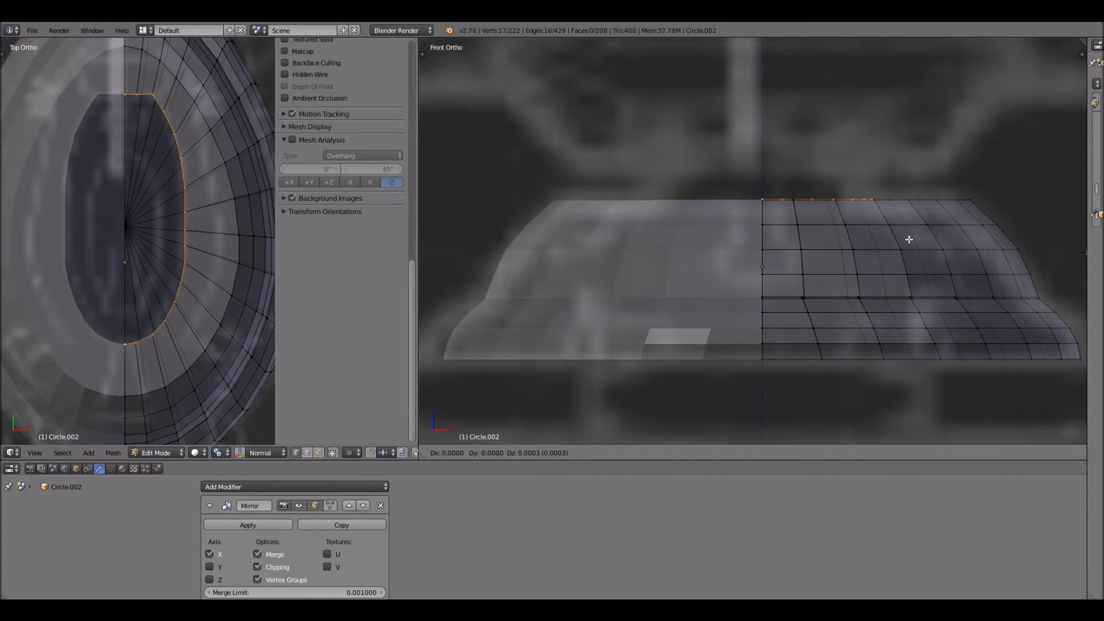
key(z)
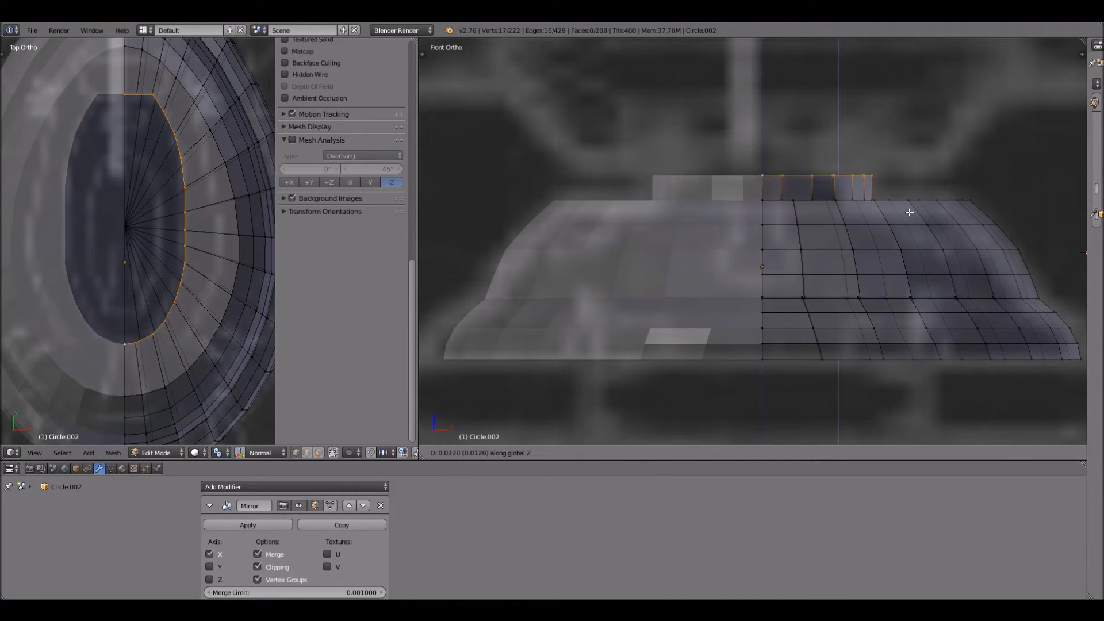
click(447, 414)
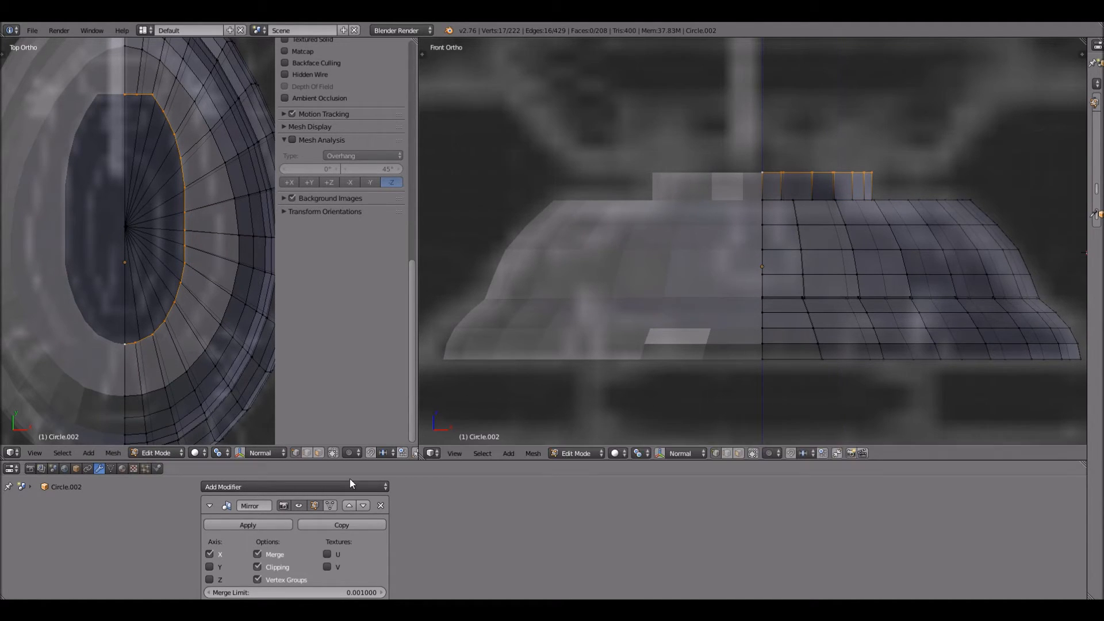
- Apply the Mirror modifier in Object Mode and return to Edit Mode
click(258, 525)
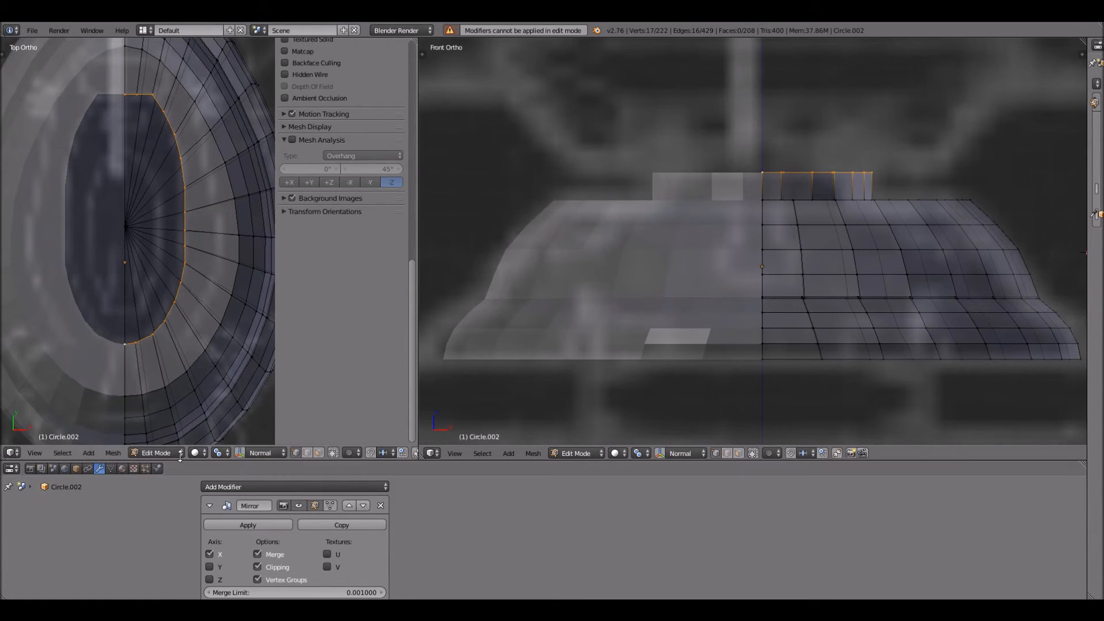
click(175, 452)
click(173, 440)
click(236, 525)
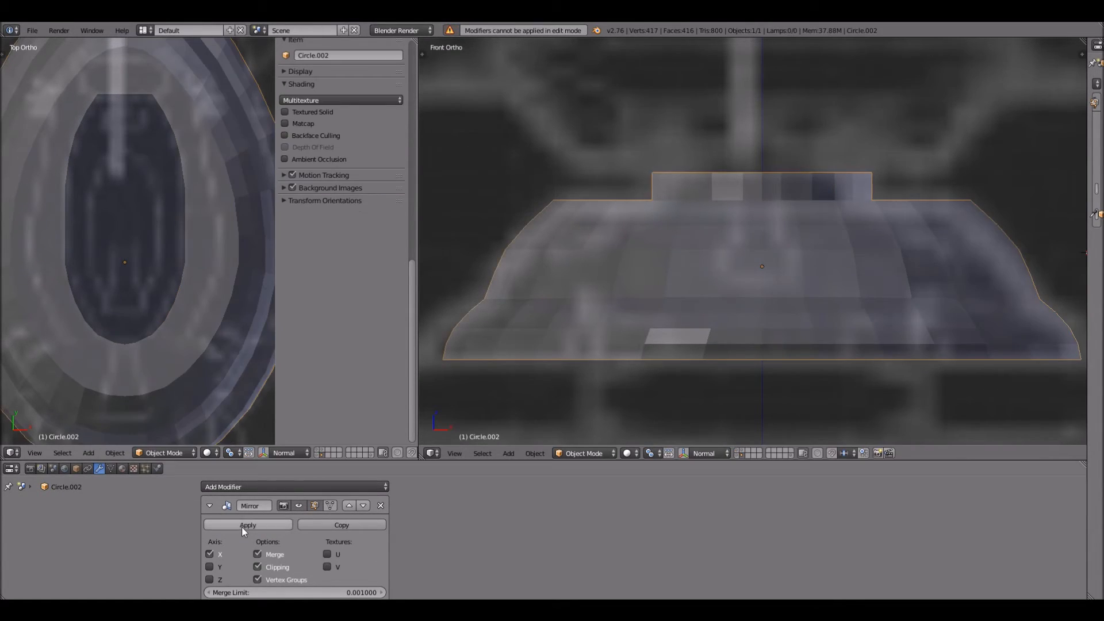
click(172, 452)
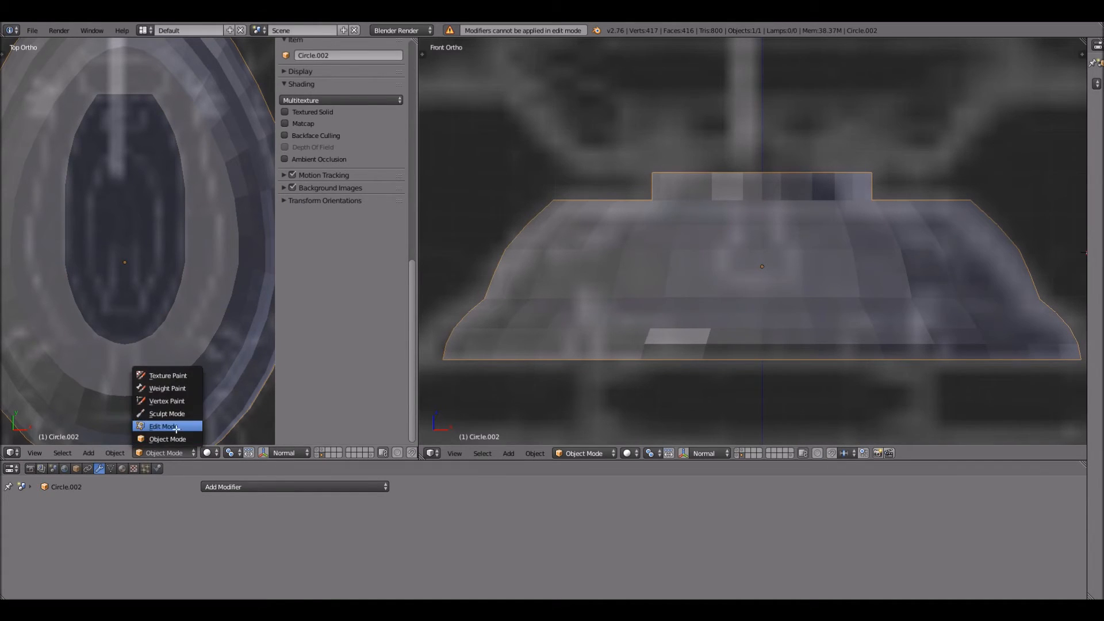
click(165, 426)
- Scale the raised top rim inward to give the dome sloping sides, and extrude it in place
key(s)
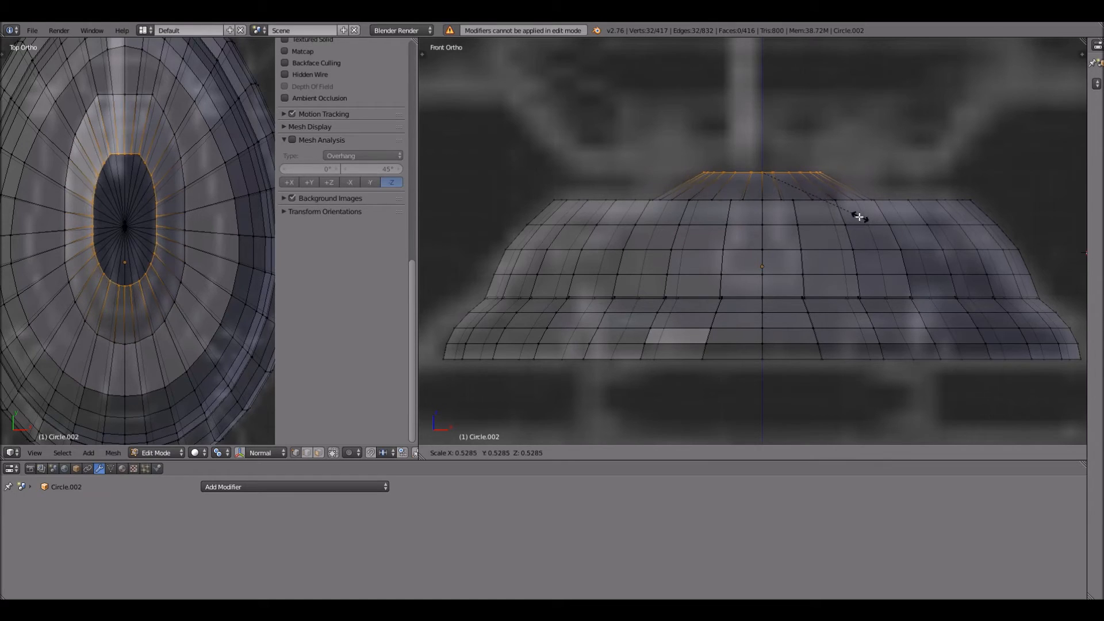
click(823, 213)
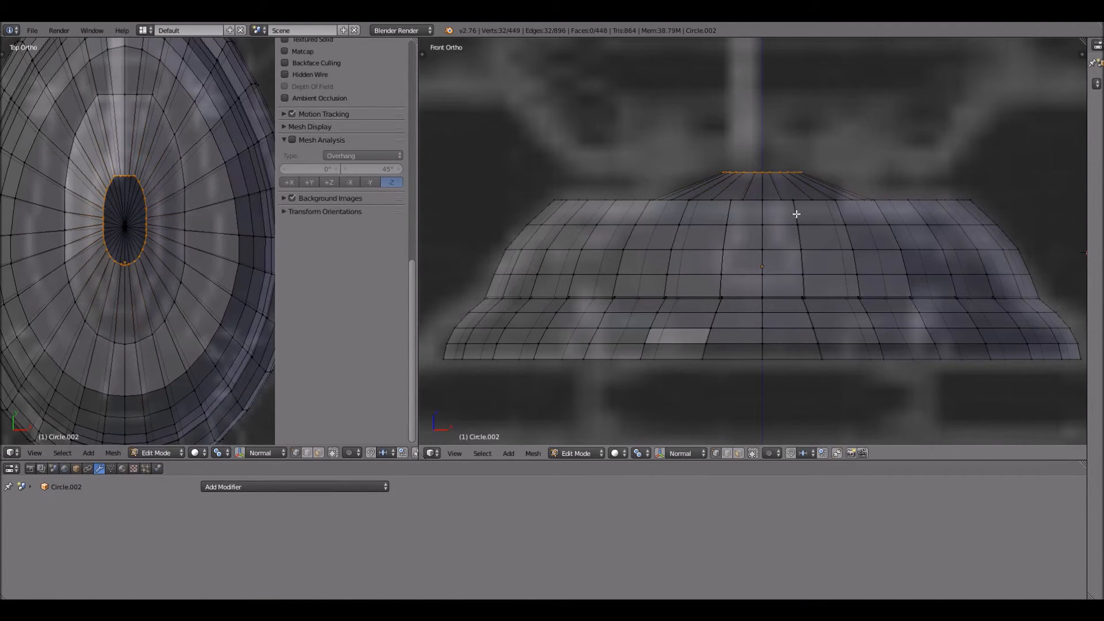
key(g)
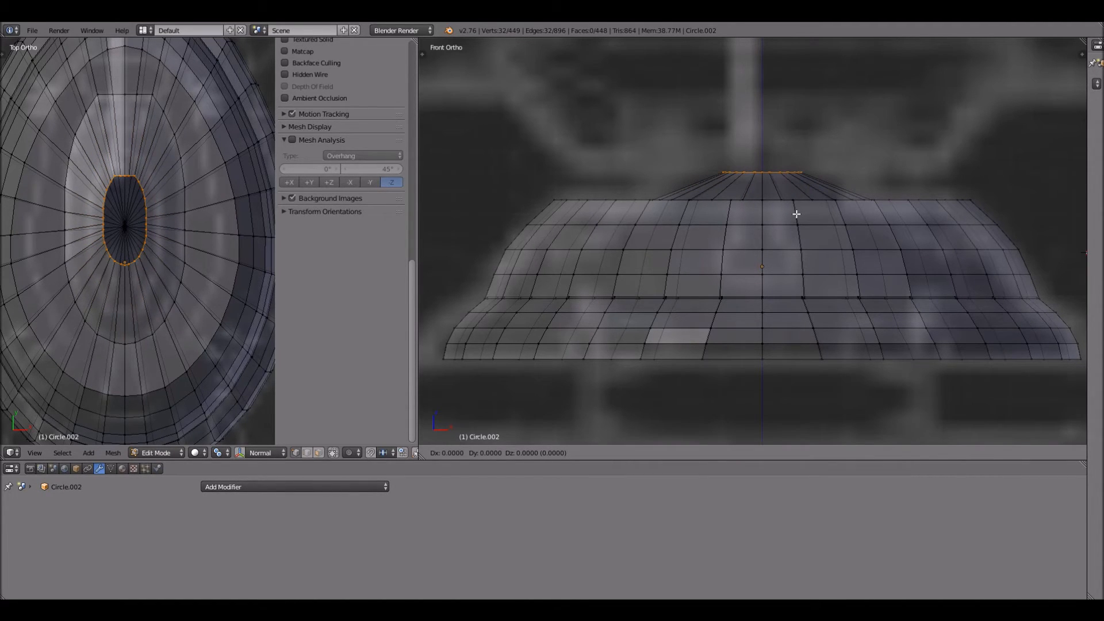
key(Escape)
- Raise the extruded ring slightly along Z, scale it inward and merge its vertices at the center
key(z)
key(z)
key(g)
key(y)
key(z)
key(s)
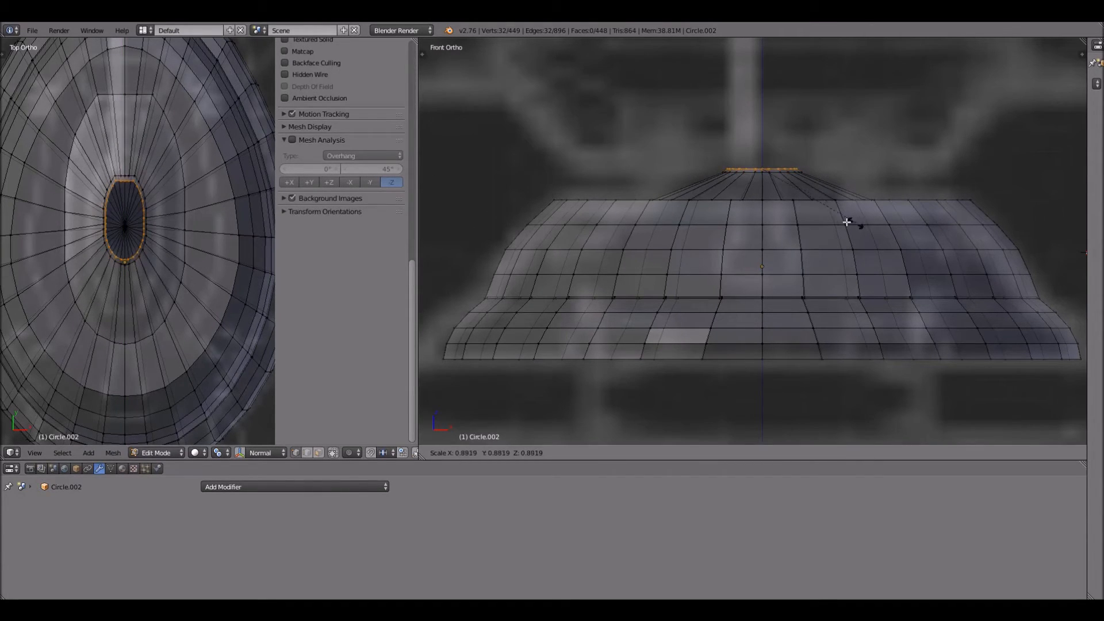
click(804, 215)
key(alt+m)
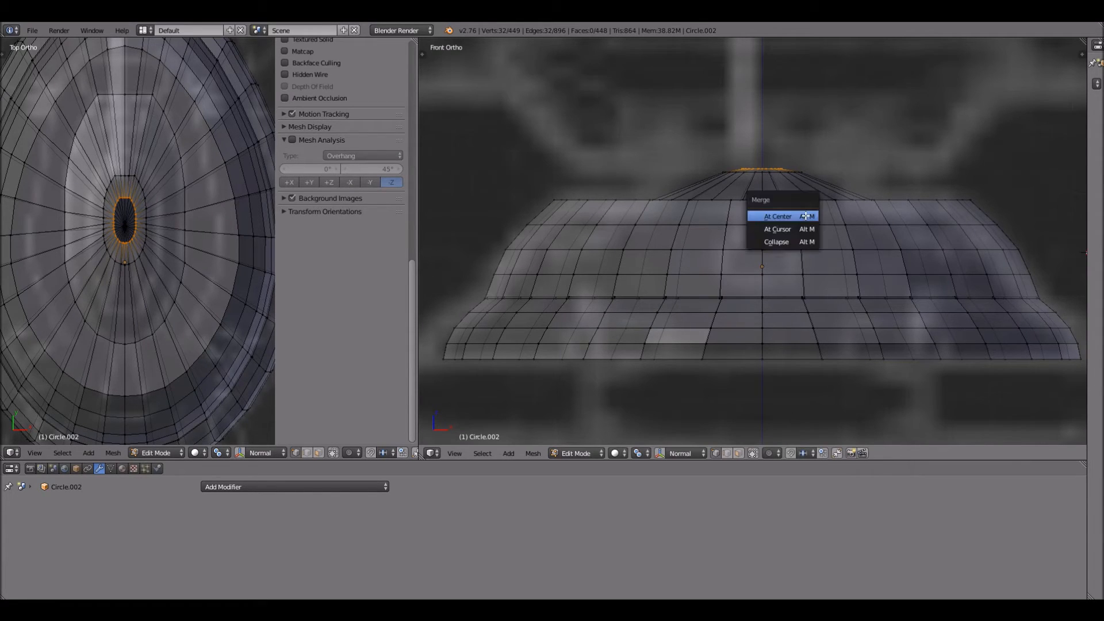
click(805, 216)
- Adjust the height of the merged centre vertex along Z and deselect everything
scroll(804, 216, up, 2)
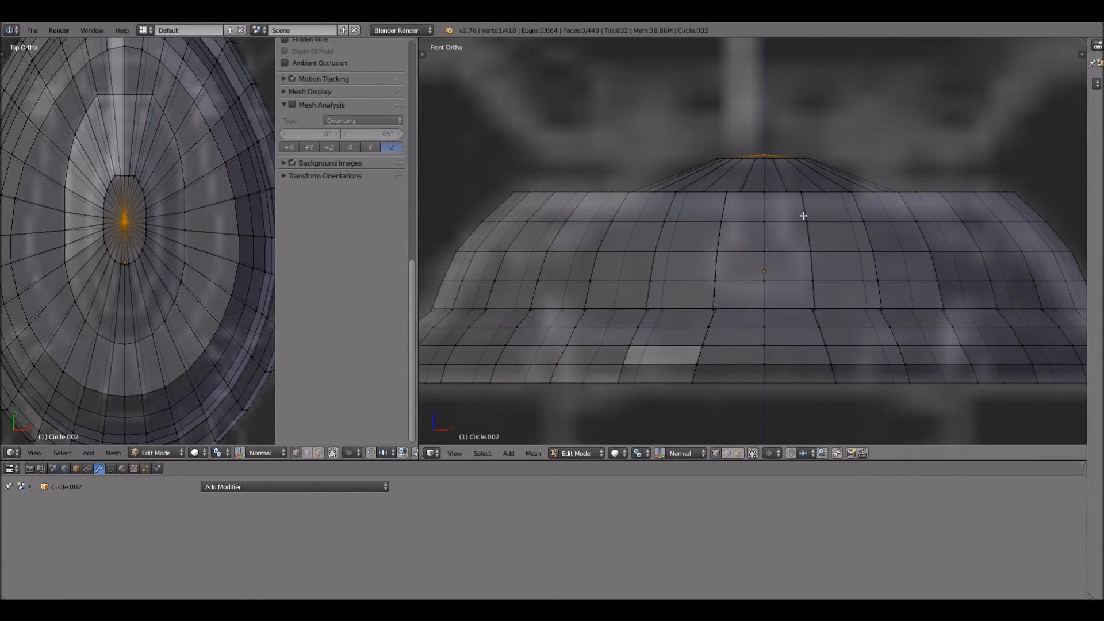
scroll(795, 194, down, 2)
key(g)
key(z)
click(795, 195)
key(a)
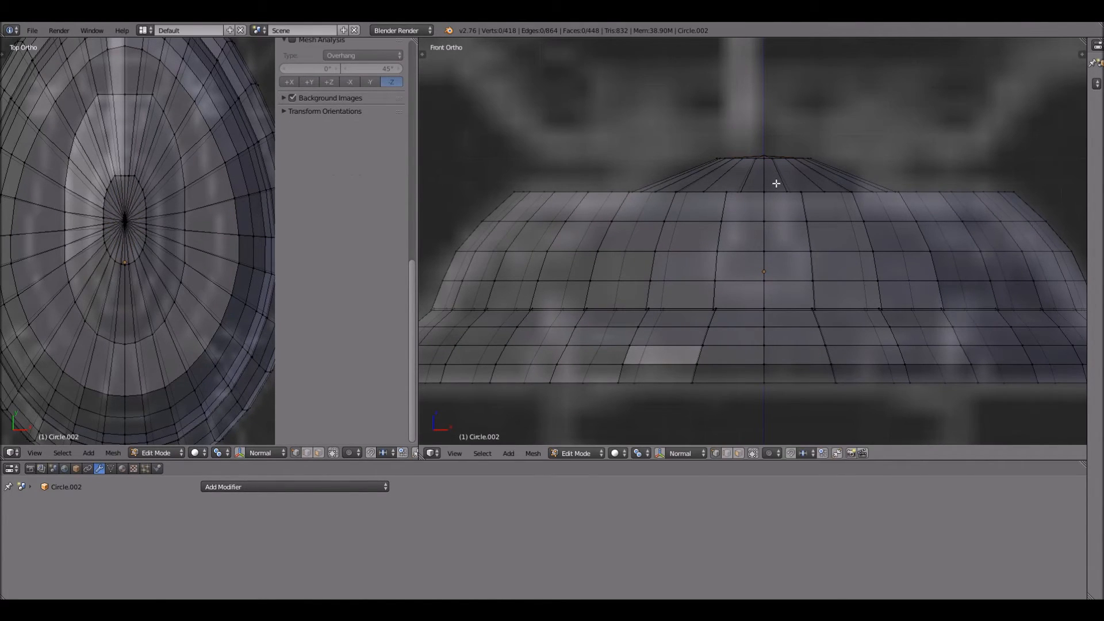
- Insert an edge loop around the dome's sloping side and scale it outward to round the profile
key(ctrl+r)
scroll(763, 174, up, 1)
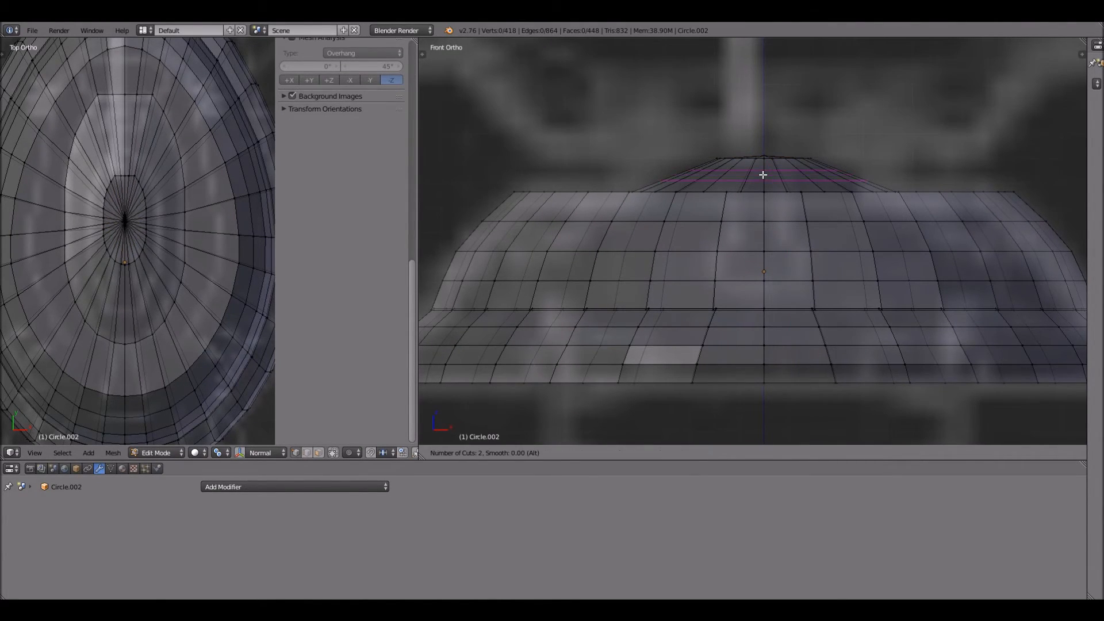
click(763, 174)
right_click(858, 188)
key(s)
click(870, 188)
- Add an edge loop to the dome's upper slope, scale it to about 1.04 and raise it about 0.0007 along Z
key(ctrl+r)
click(810, 168)
right_click(811, 169)
key(s)
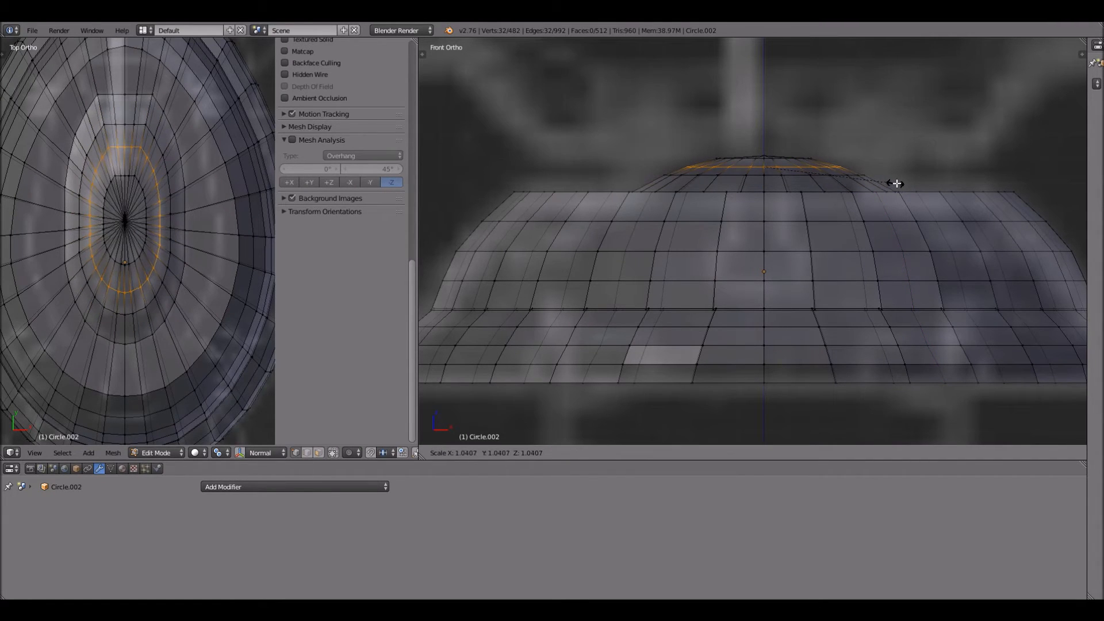
click(897, 183)
key(g)
key(z)
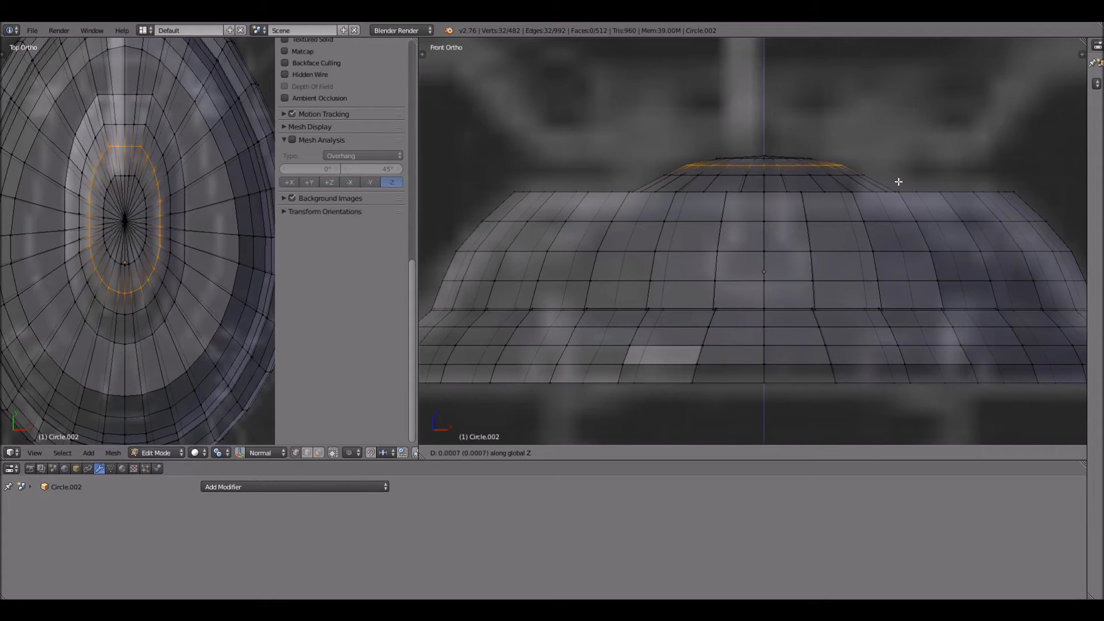
click(769, 155)
- Select the dome's apex vertex and adjust its height along Z
right_click(770, 154)
key(g)
key(z)
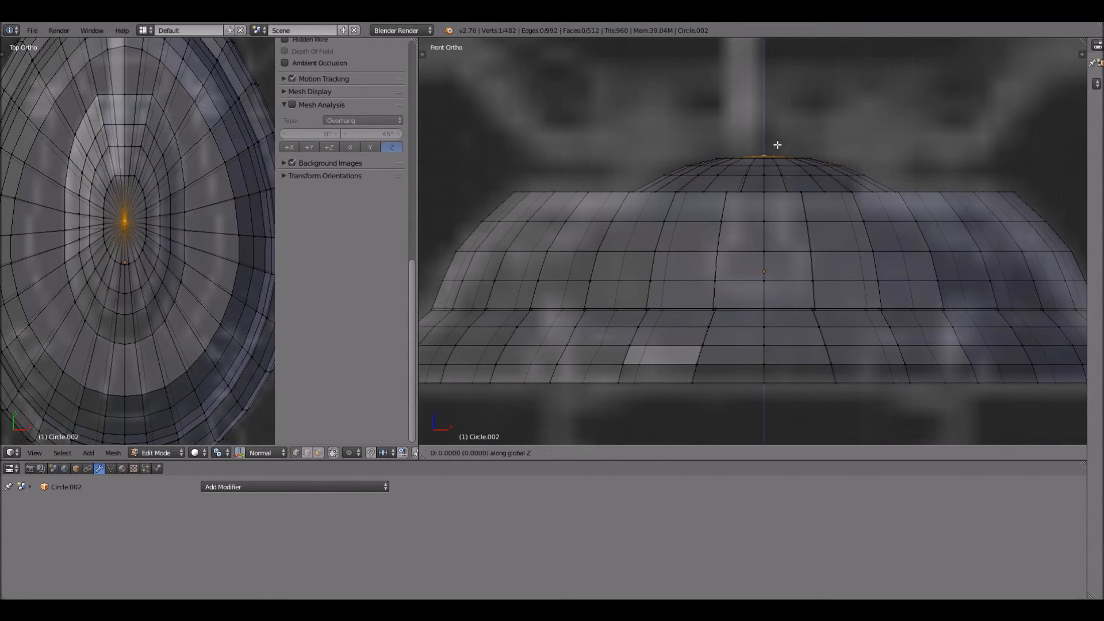
right_click(762, 183)
- Insert an edge loop near the base of the dome and scale it outward to about 1.03
key(ctrl+r)
click(763, 184)
right_click(763, 183)
key(s)
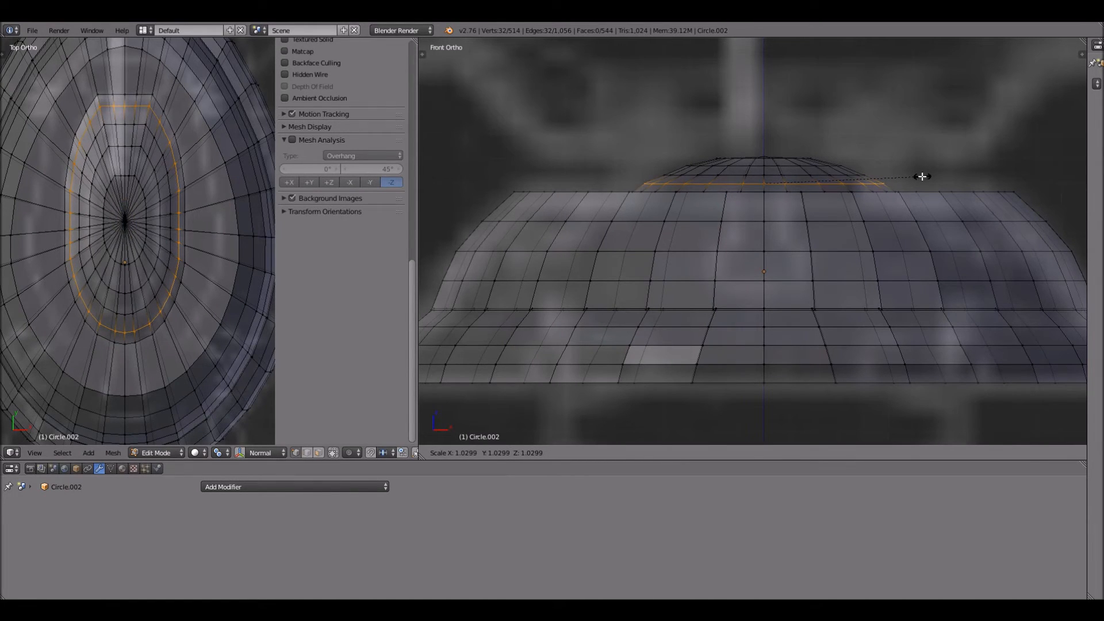
click(670, 413)
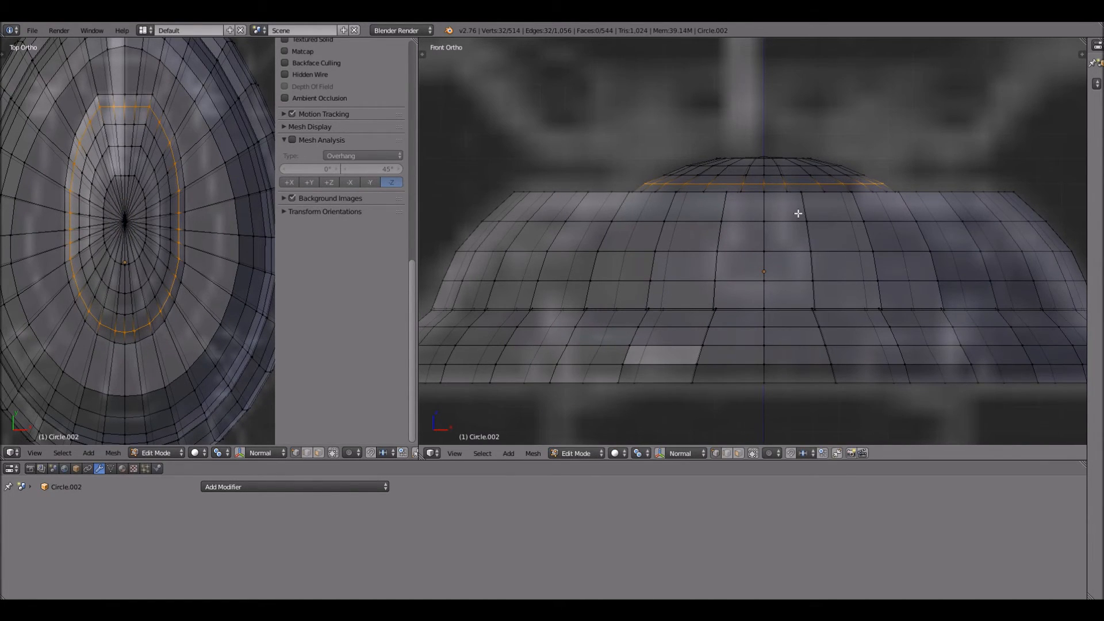
- Select the entire bridge mesh, shade its faces smooth and return to Object Mode
key(a)
key(a)
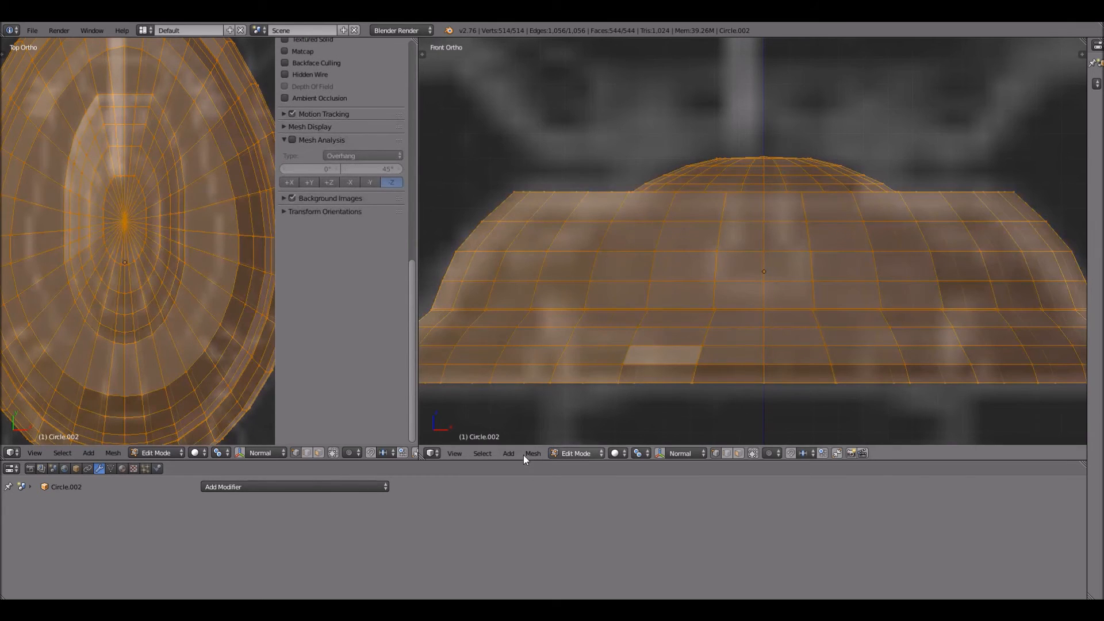
click(526, 454)
mouse_move(570, 280)
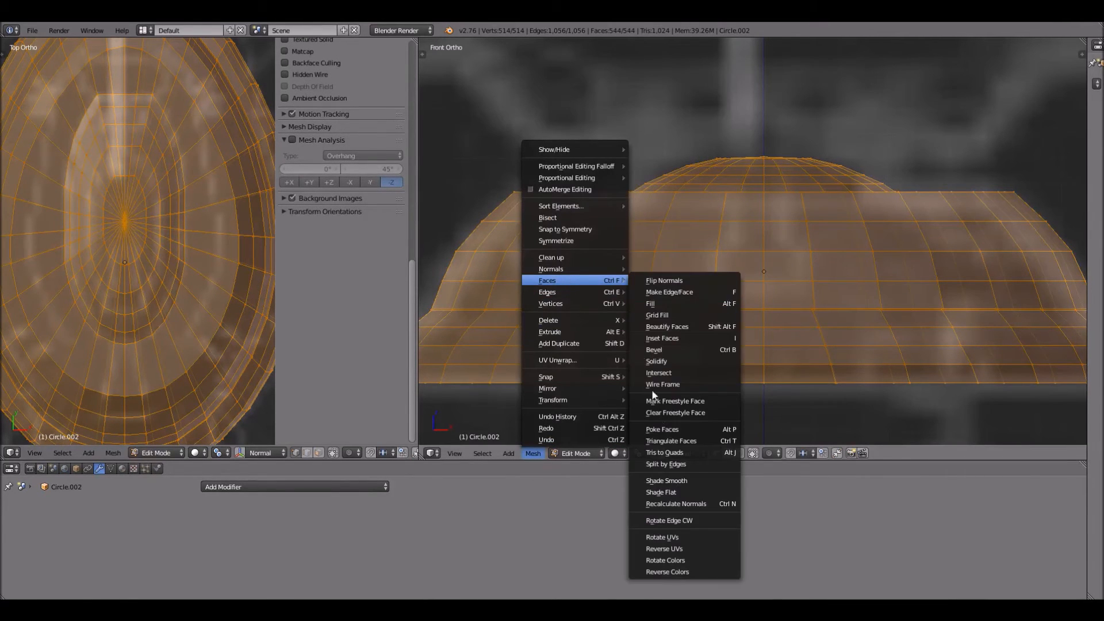
click(673, 483)
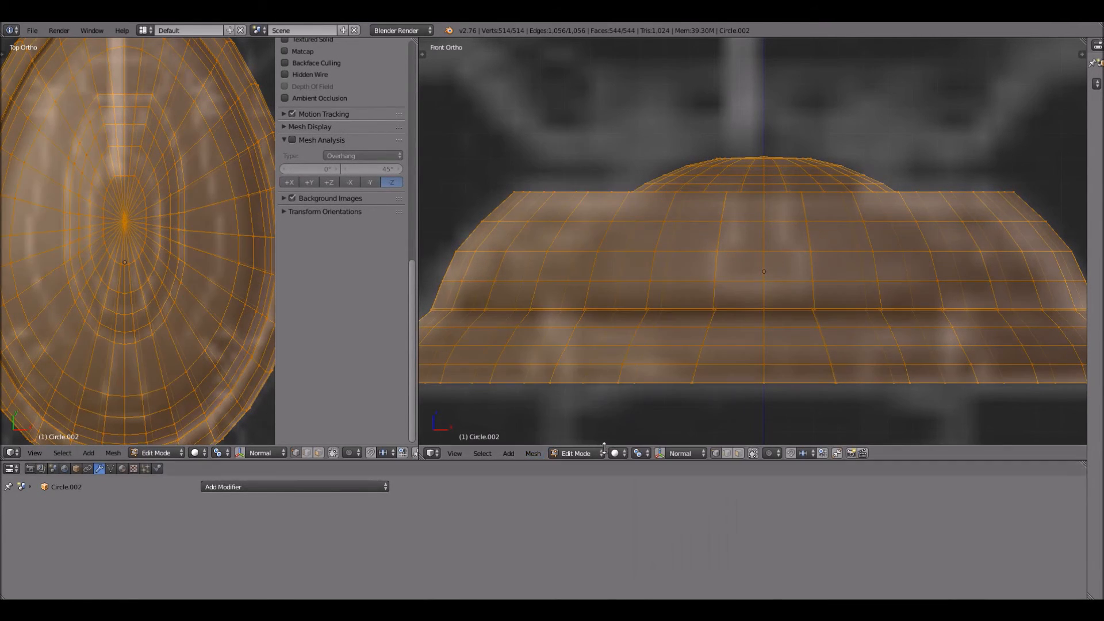
click(578, 453)
- Display the ship's other layers together with the smoothed bridge dome to see it in place on the hull
scroll(822, 277, down, 3)
mouse_move(824, 274)
middle_down()
mouse_move(882, 254)
mouse_move(853, 277)
mouse_move(648, 350)
mouse_move(743, 288)
mouse_move(805, 316)
mouse_move(791, 313)
mouse_move(734, 444)
mouse_move(756, 453)
middle_up()
shift+click(736, 451)
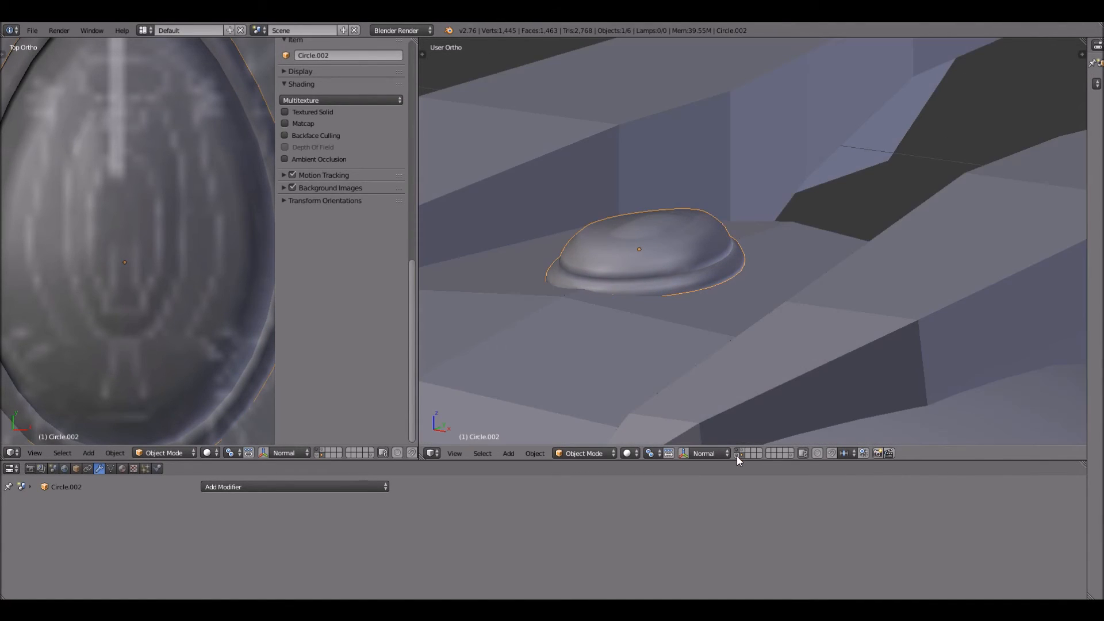
click(747, 450)
scroll(602, 253, down, 5)
middle_drag(664, 260, 745, 295)
scroll(759, 294, up, 3)
scroll(230, 191, down, 2)
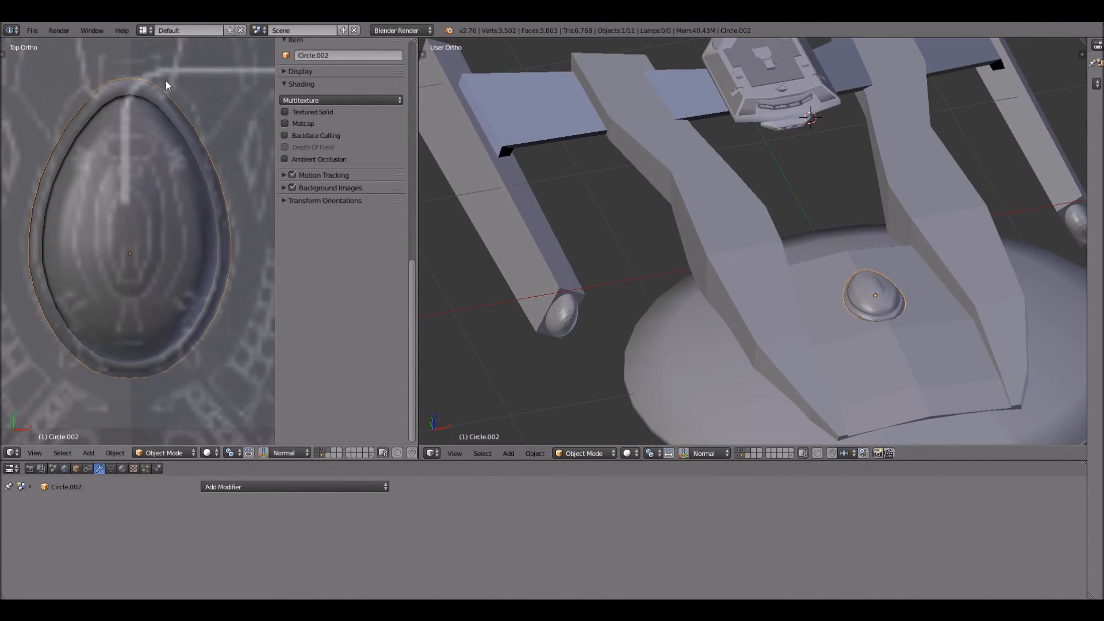
scroll(184, 75, down, 2)
shift+middle_drag(184, 75, 179, 120)
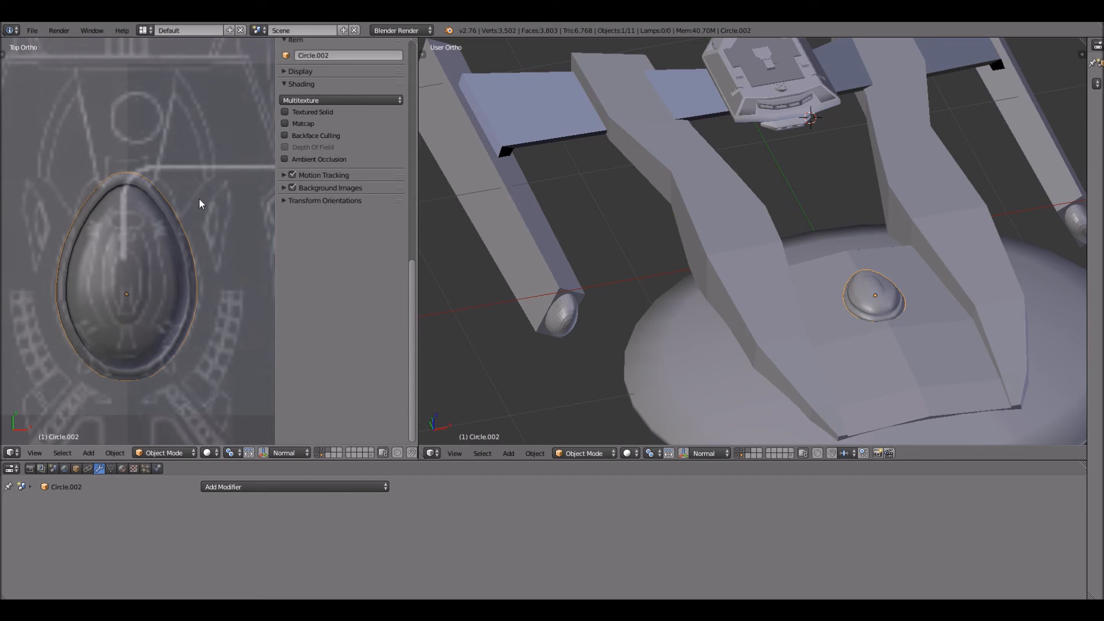
scroll(957, 358, up, 8)
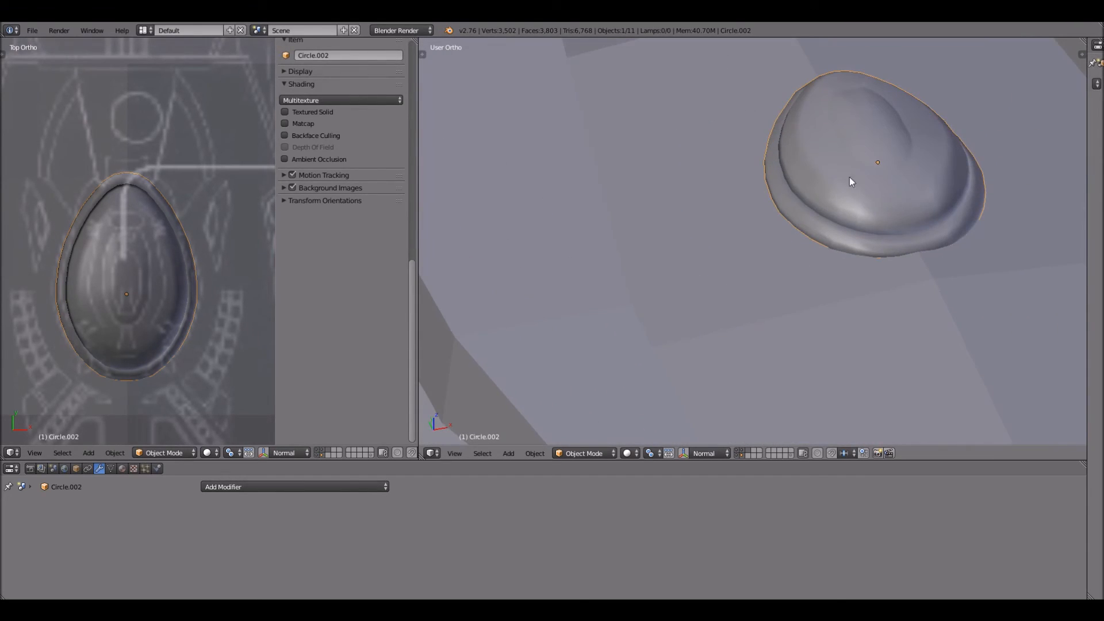
- Select the hull and examine how the bridge dome sits on it in the right side view and close up
right_click(872, 141)
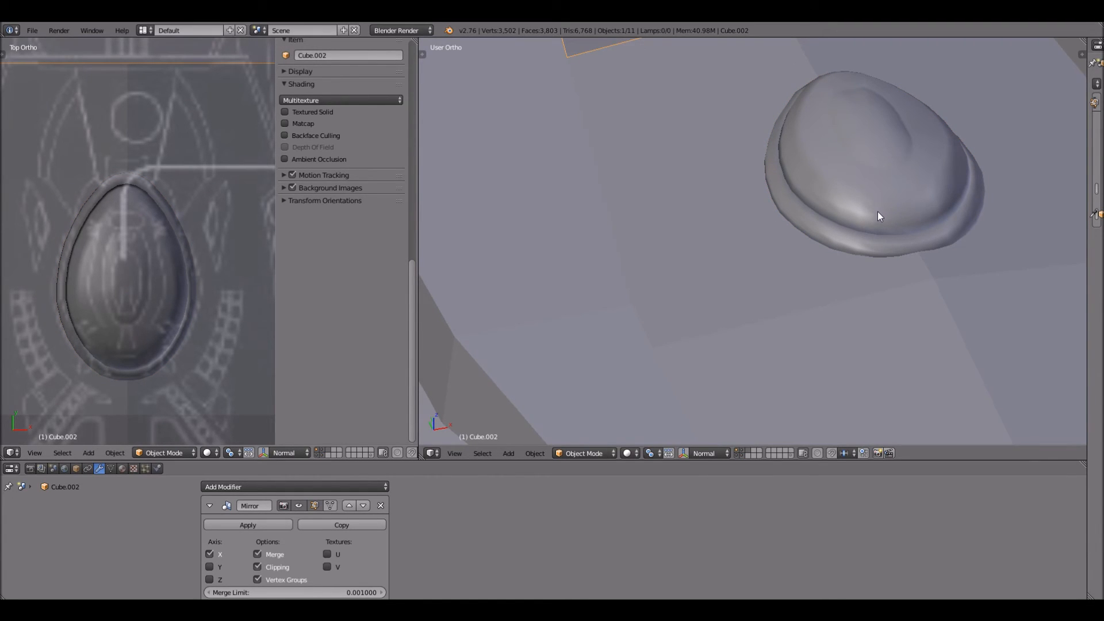
click(455, 453)
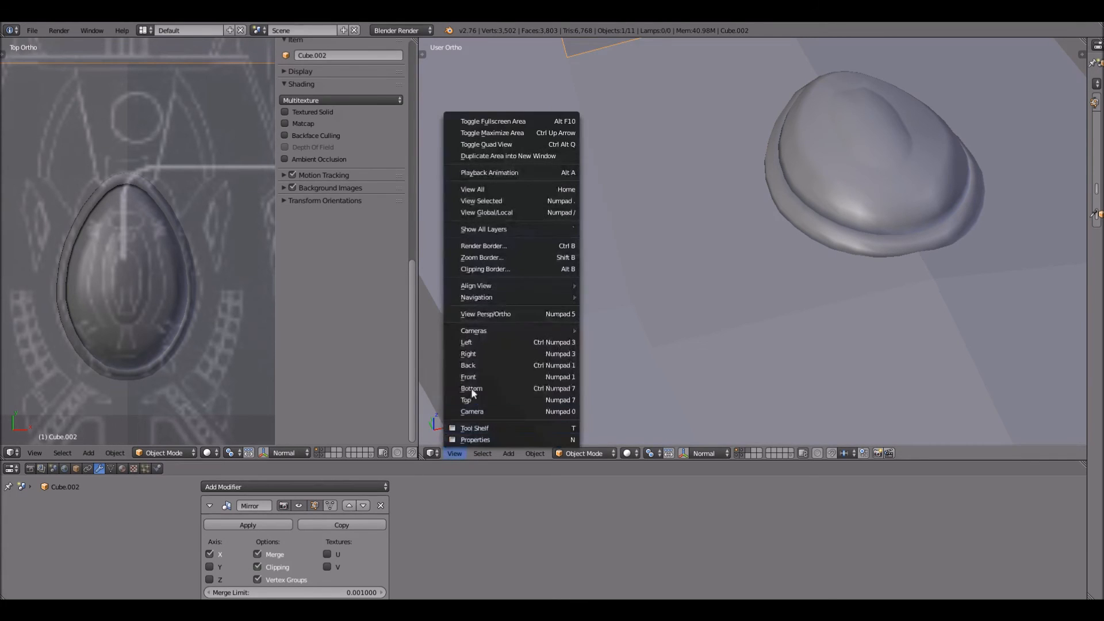
click(481, 357)
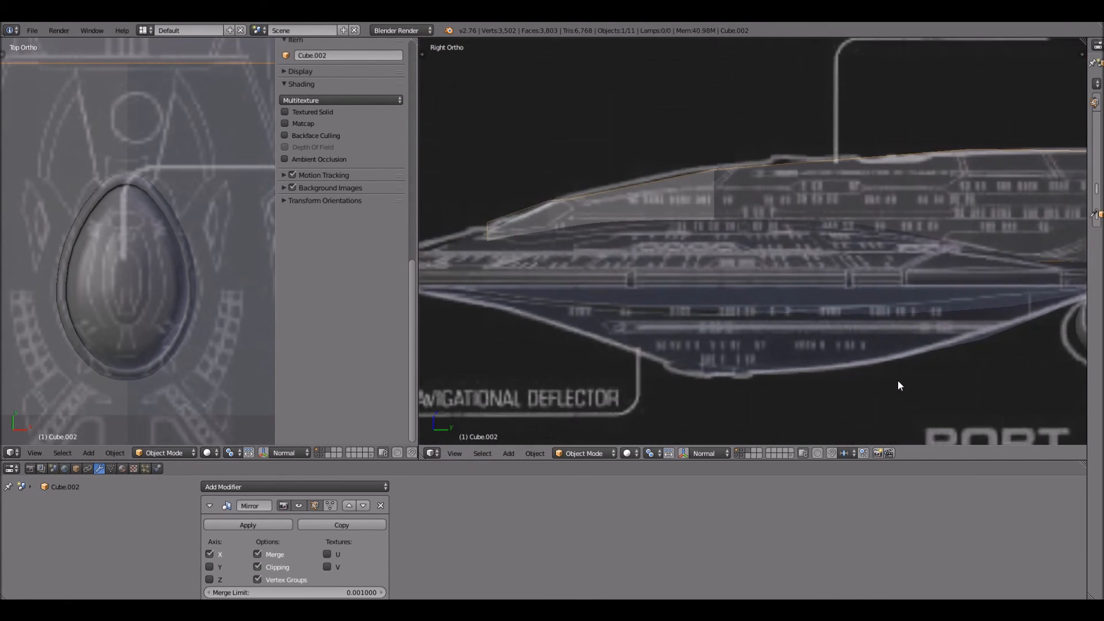
shift+middle_drag(900, 384, 941, 396)
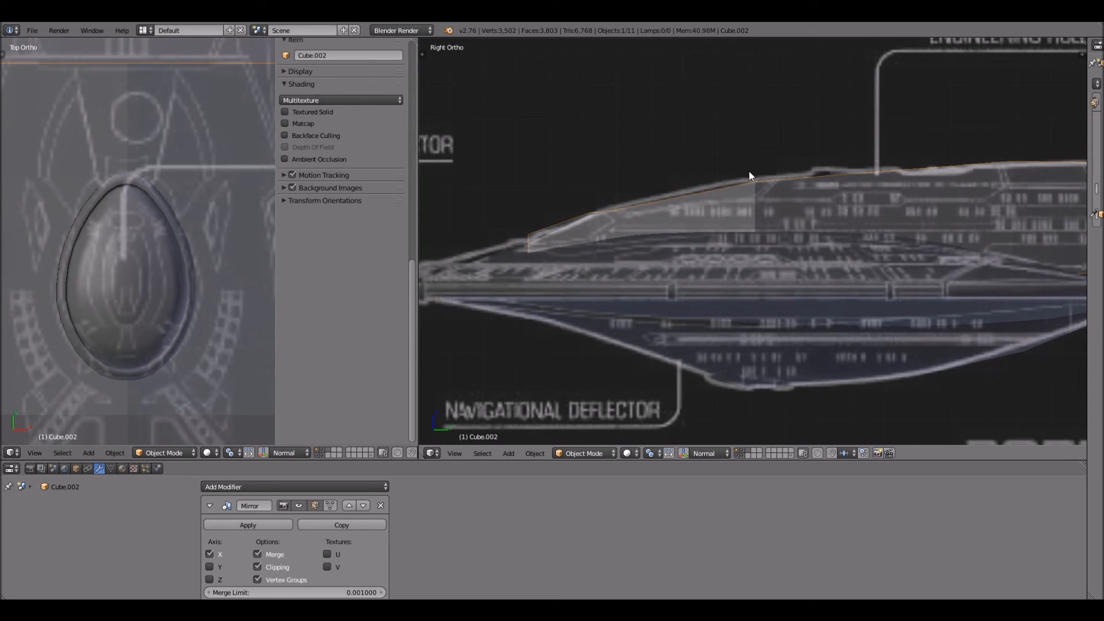
click(458, 452)
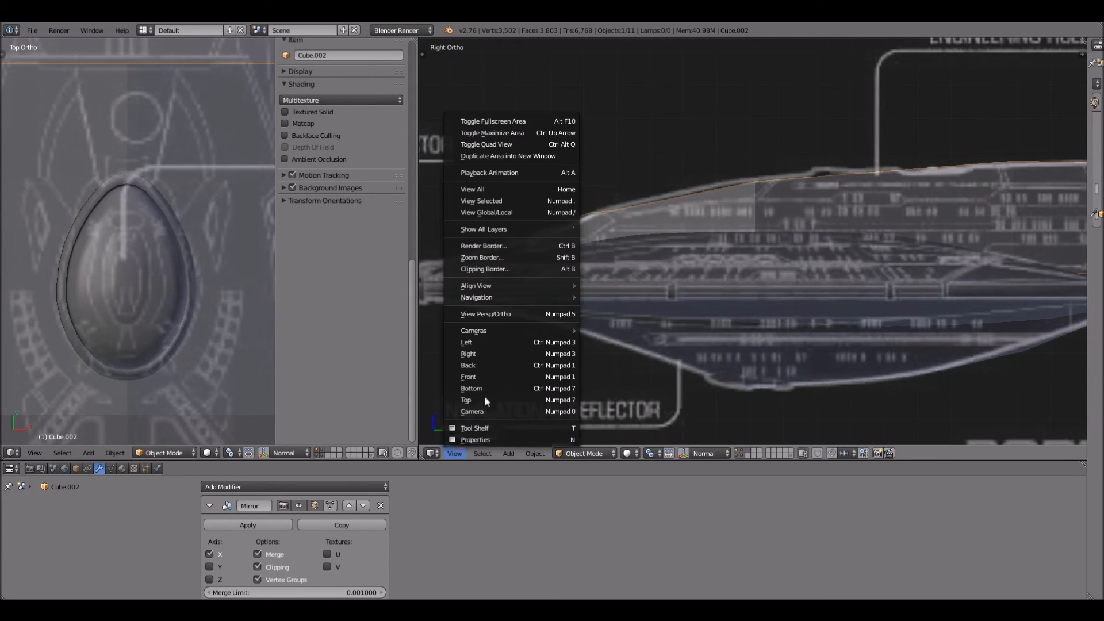
click(512, 388)
middle_drag(813, 205, 801, 250)
scroll(783, 284, up, 4)
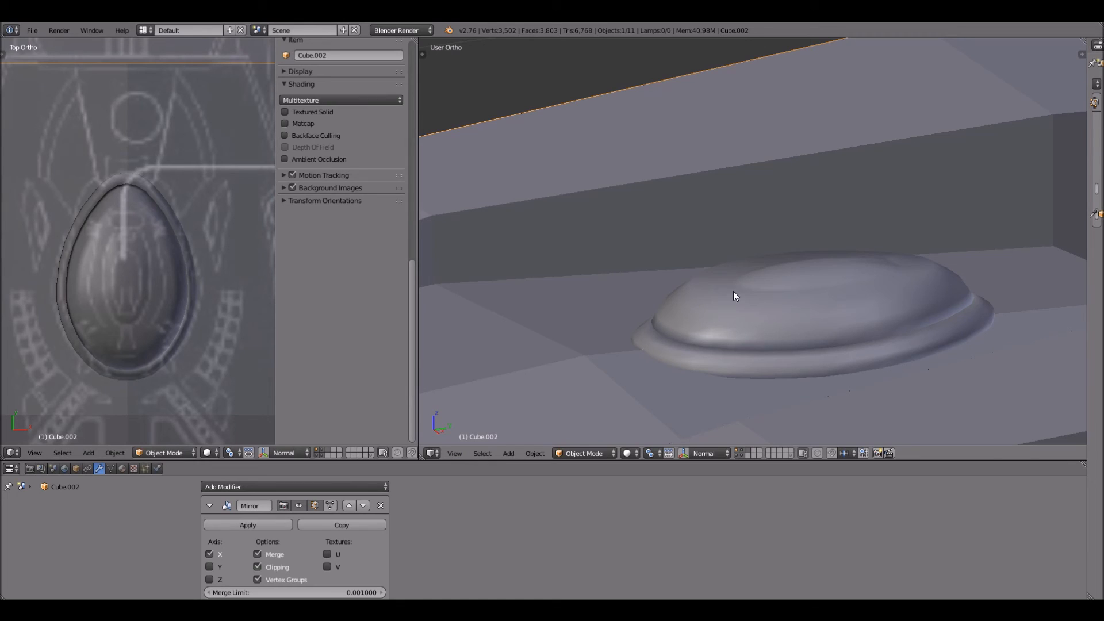
scroll(505, 427, up, 1)
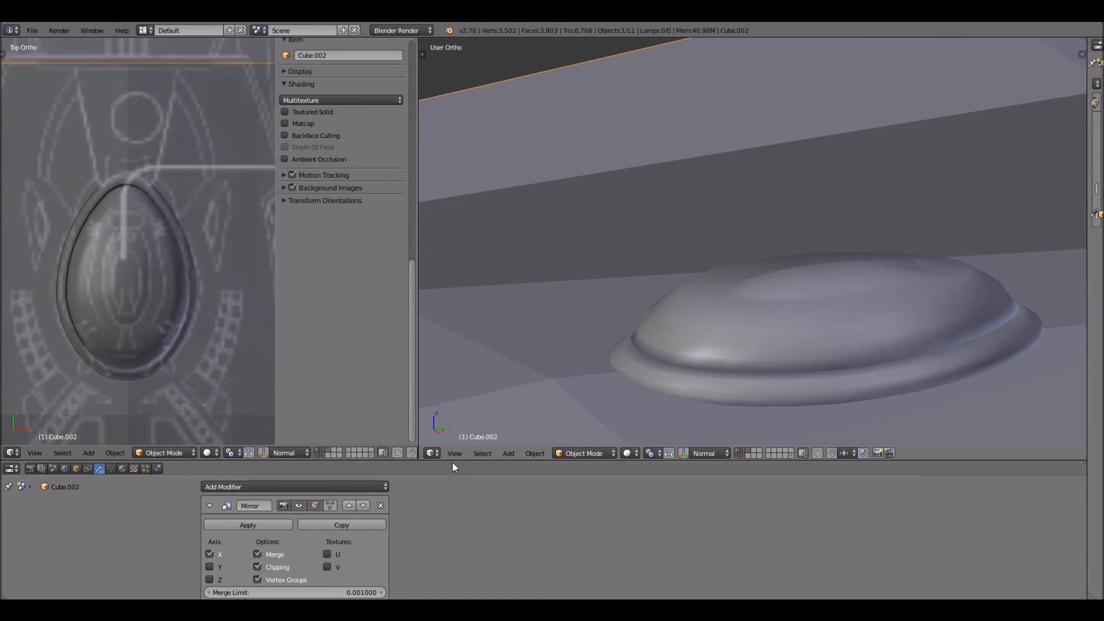
- Isolate the bridge dome's layer and compare its profile with the blueprint in the right side view
click(322, 449)
click(356, 450)
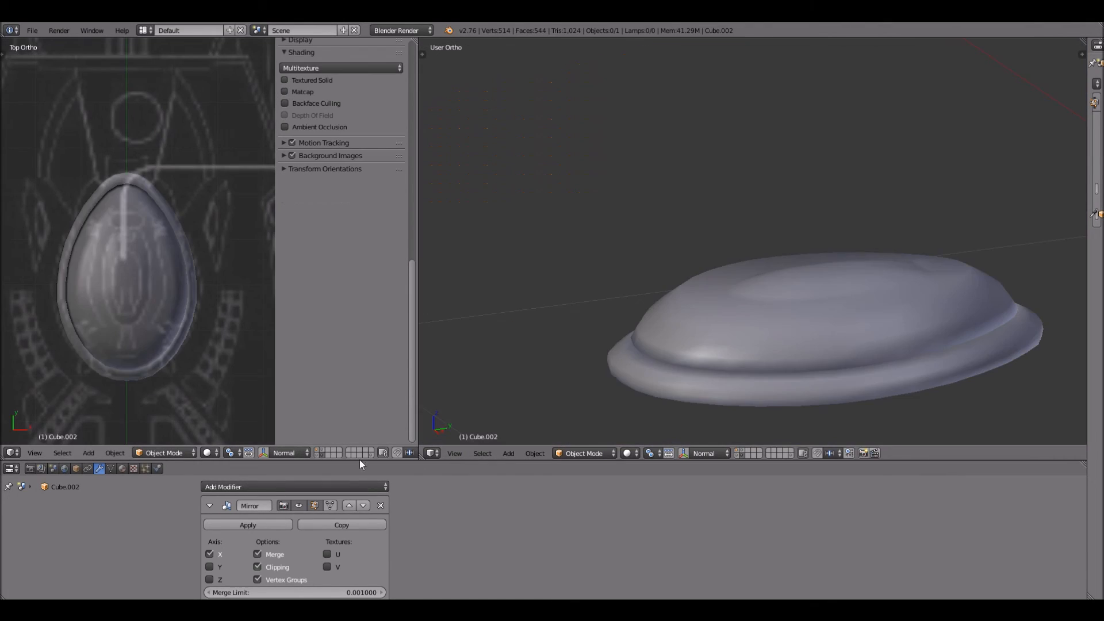
click(454, 453)
click(495, 353)
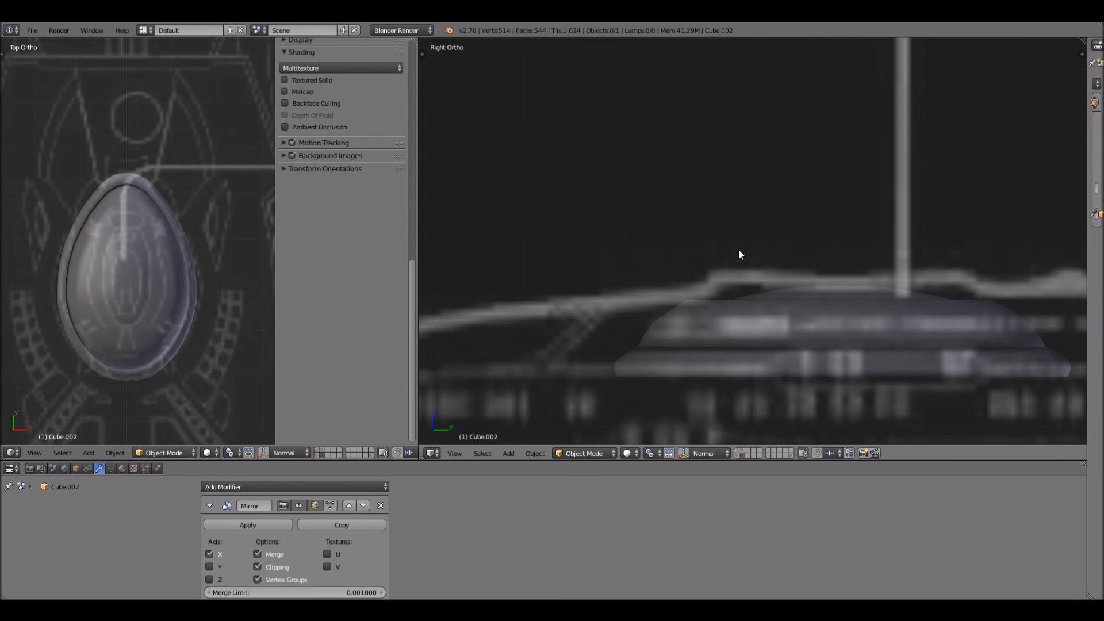
shift+scroll(748, 172, down, 2)
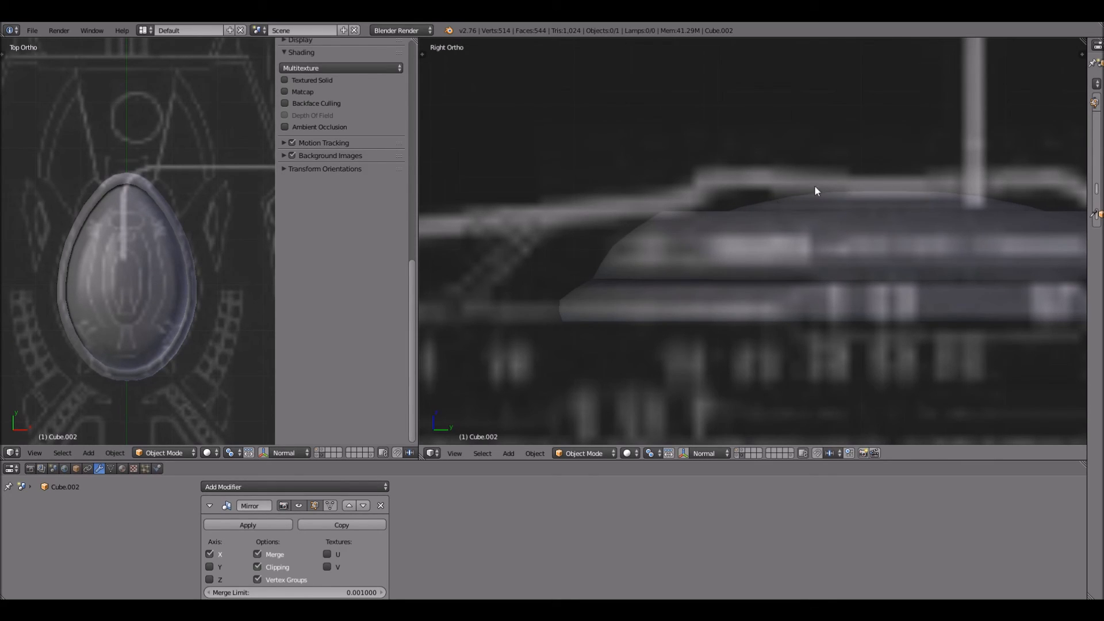
scroll(746, 271, down, 4)
middle_drag(631, 248, 723, 249)
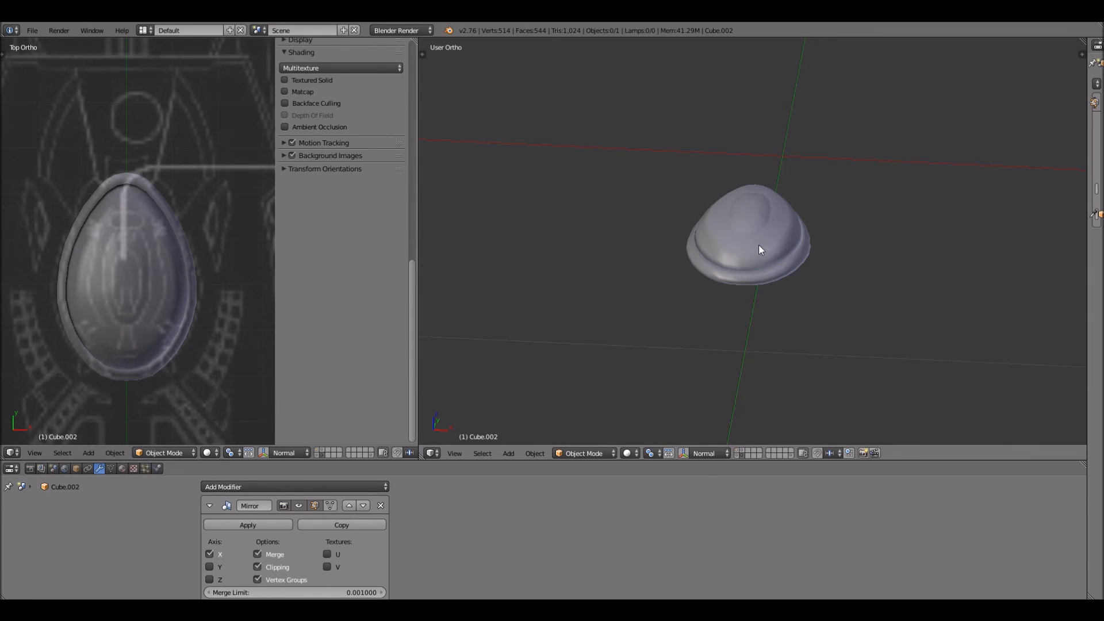
scroll(754, 247, down, 1)
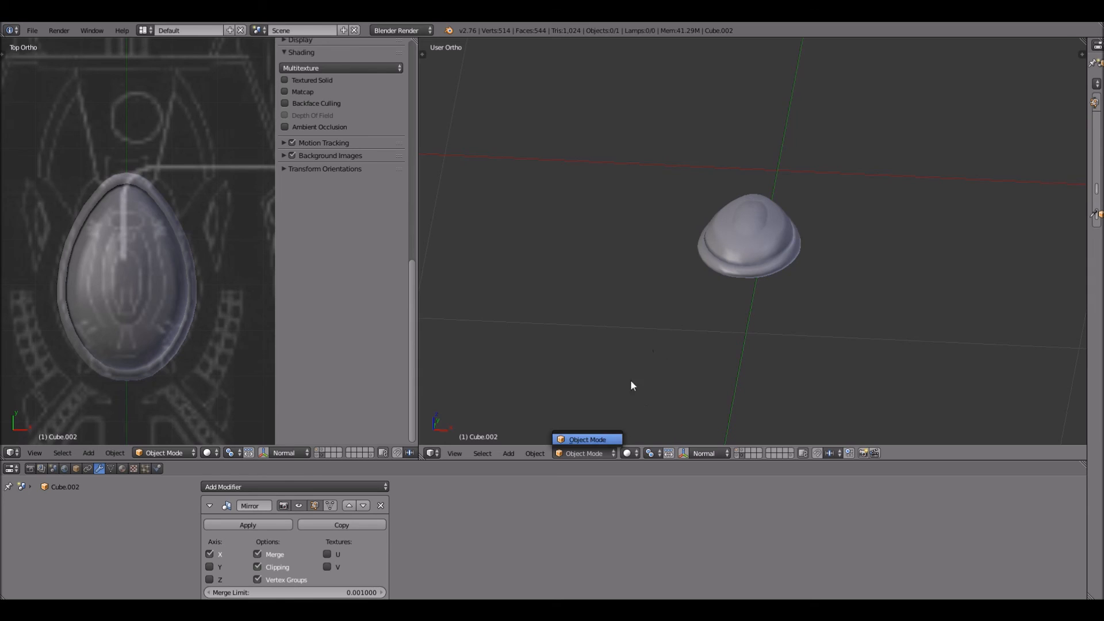
- Show all the ship's layers together again and review the complete model from several angles
click(319, 448)
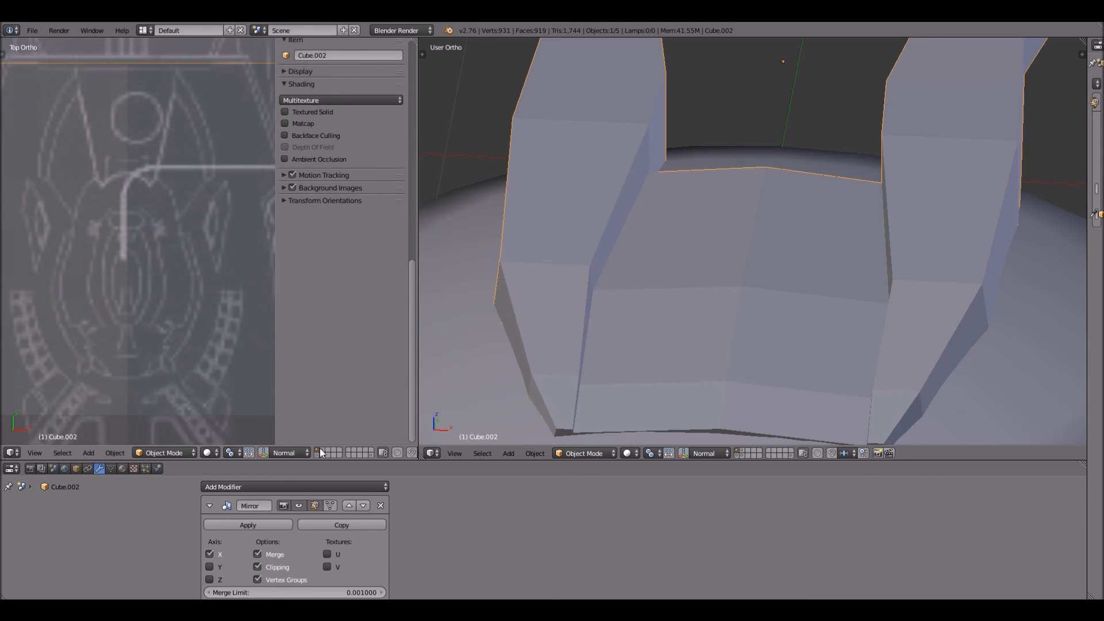
shift+click(322, 455)
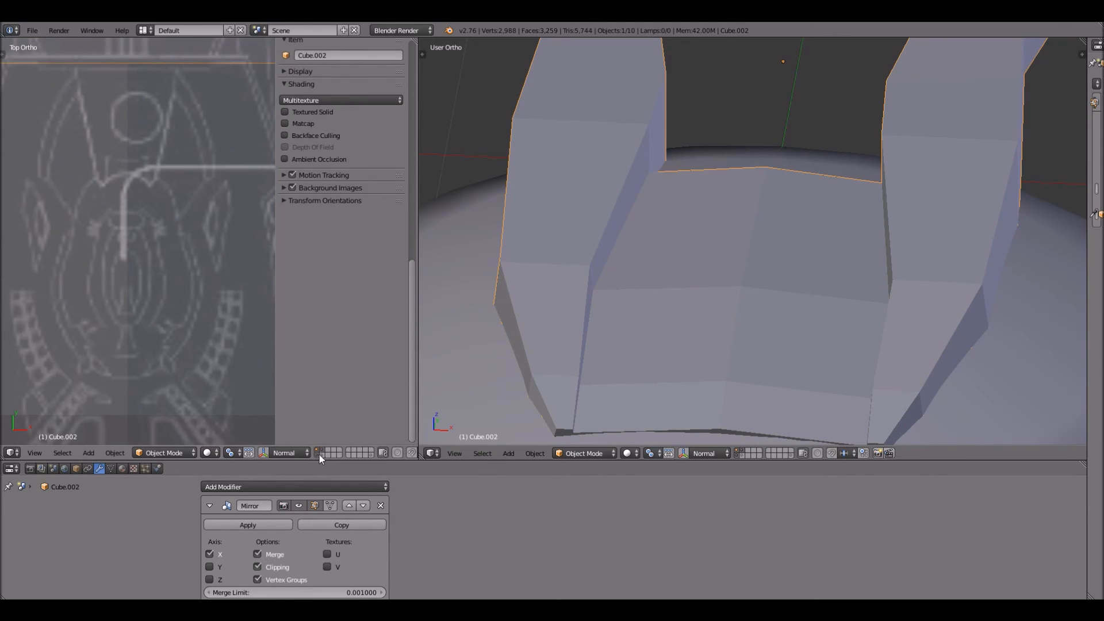
scroll(819, 260, down, 1)
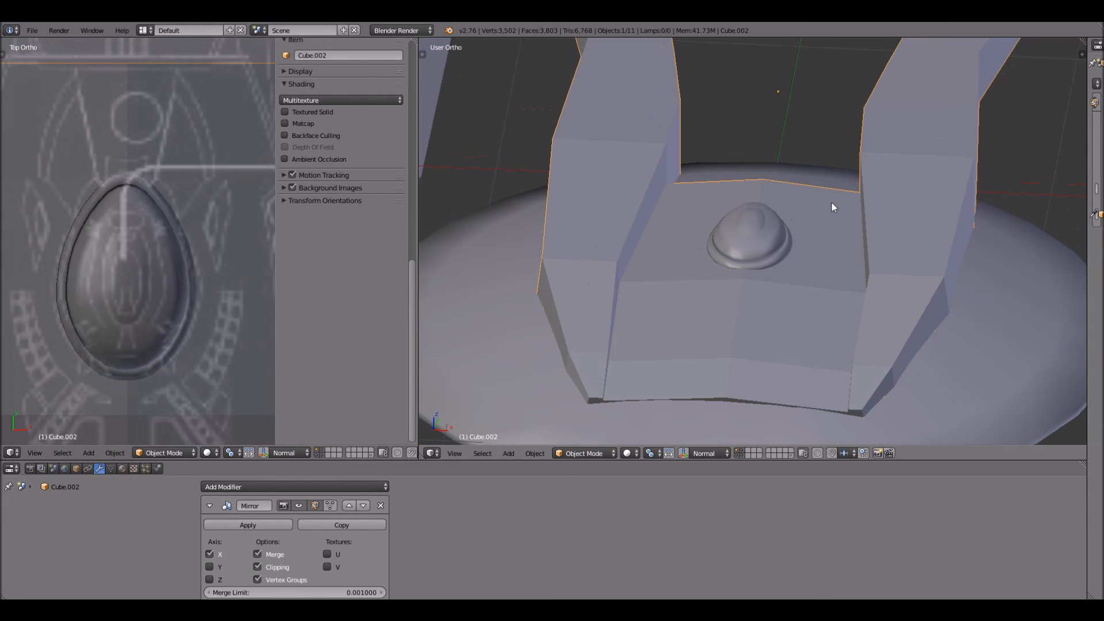
scroll(840, 215, down, 4)
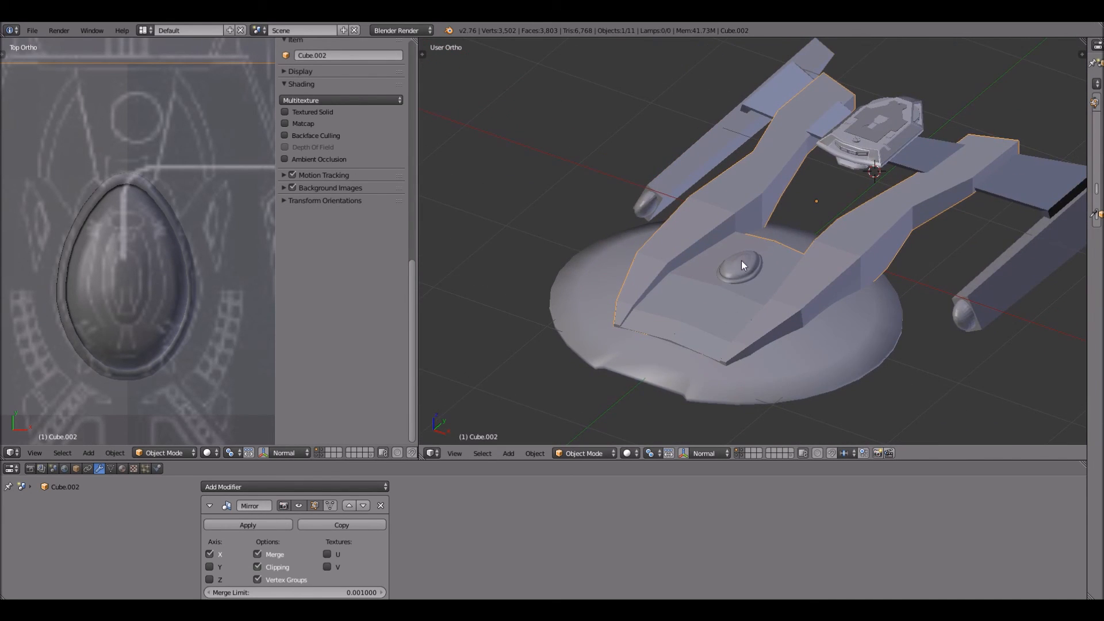
middle_drag(742, 316, 704, 243)
shift+middle_drag(954, 277, 786, 266)
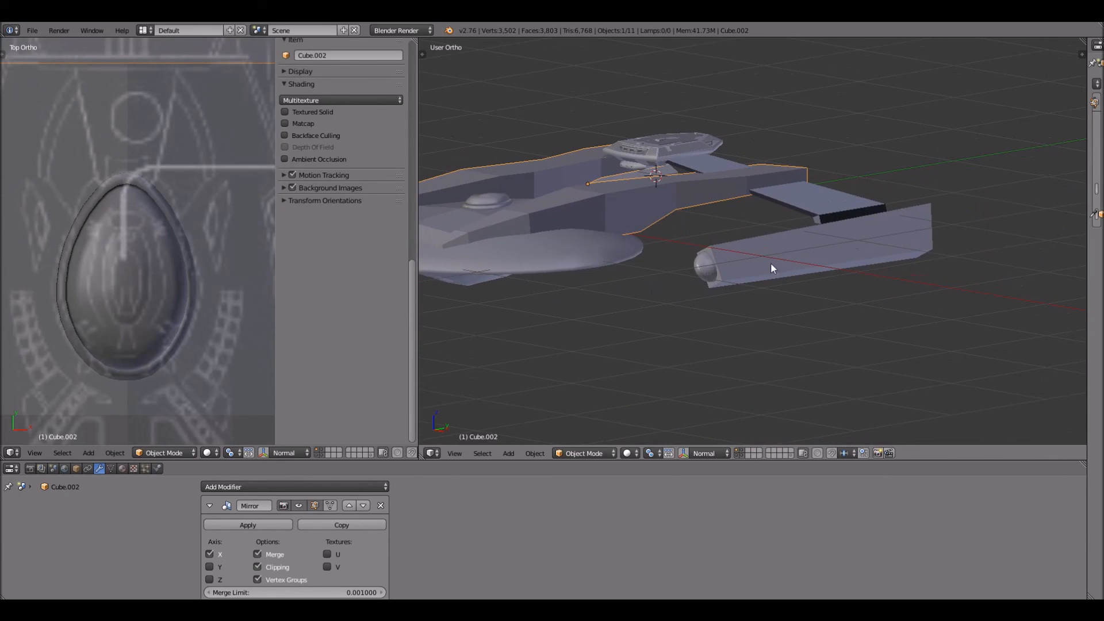
middle_drag(703, 261, 740, 257)
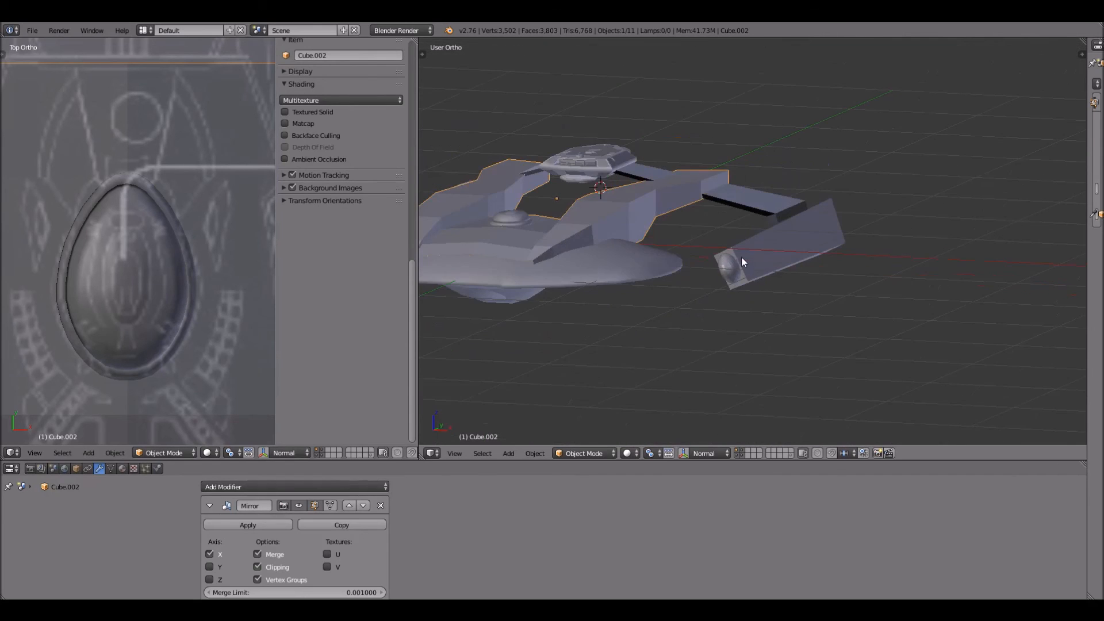
mouse_move(673, 278)
middle_down()
mouse_move(783, 247)
mouse_move(754, 288)
mouse_move(685, 296)
middle_up()
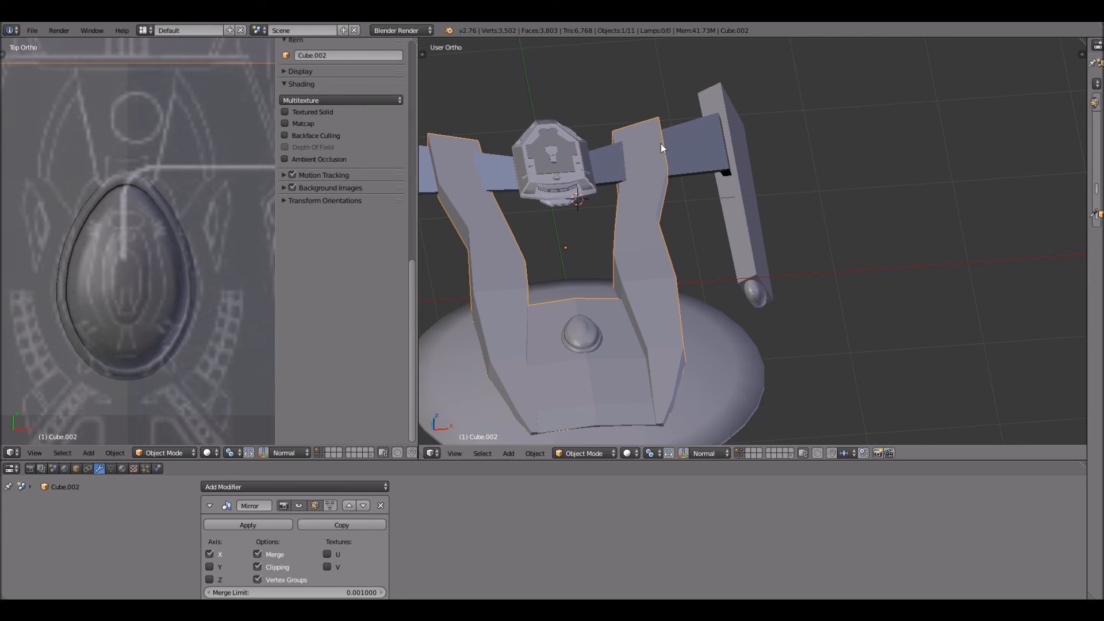
middle_drag(584, 165, 785, 269)
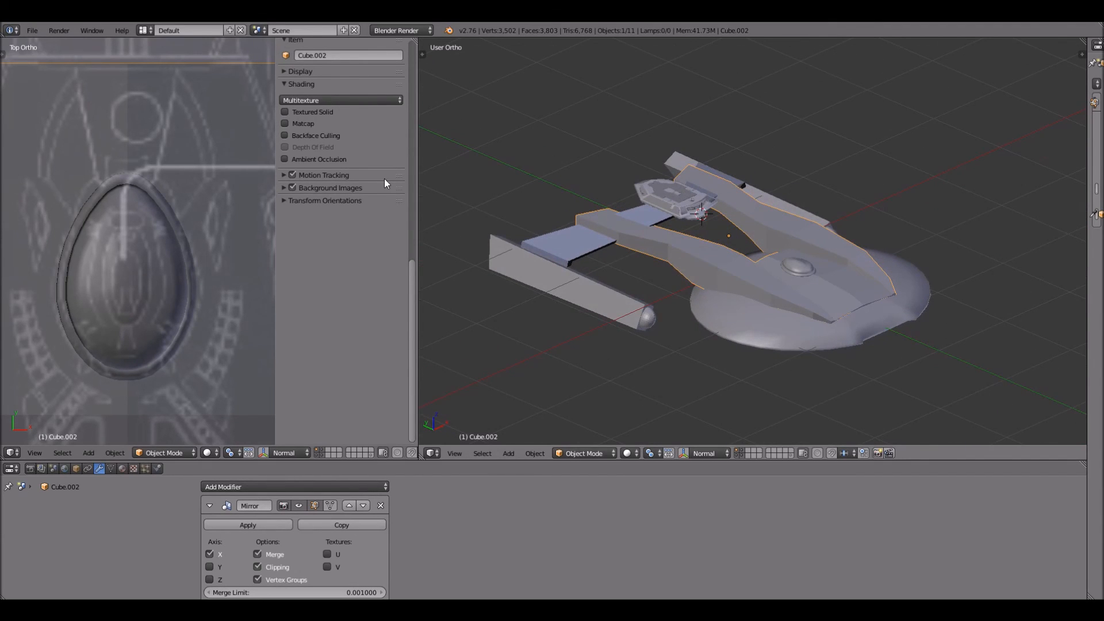